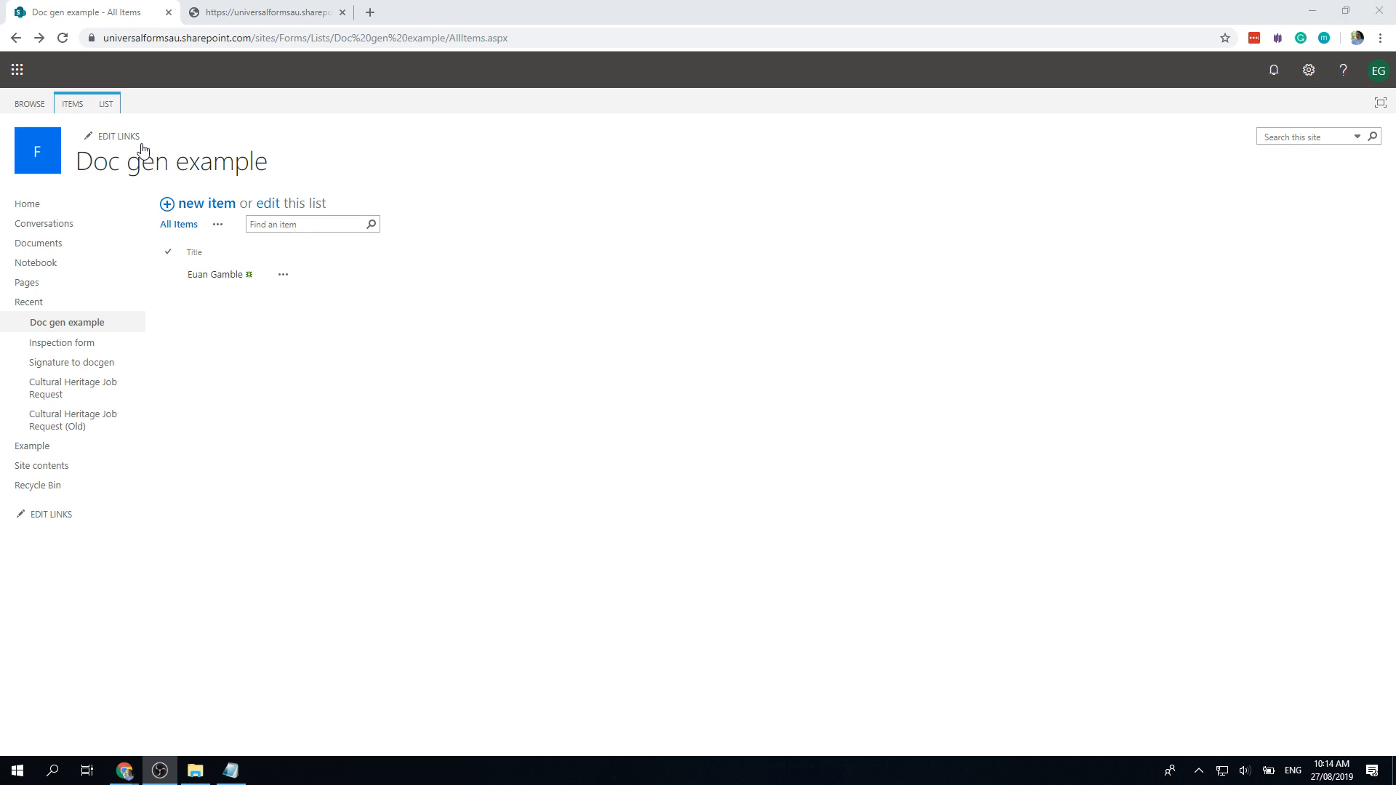
Step: Open the list's form designer and check the Signature and File upload control connections
{"action": "left_click", "coordinate": [111, 107]}
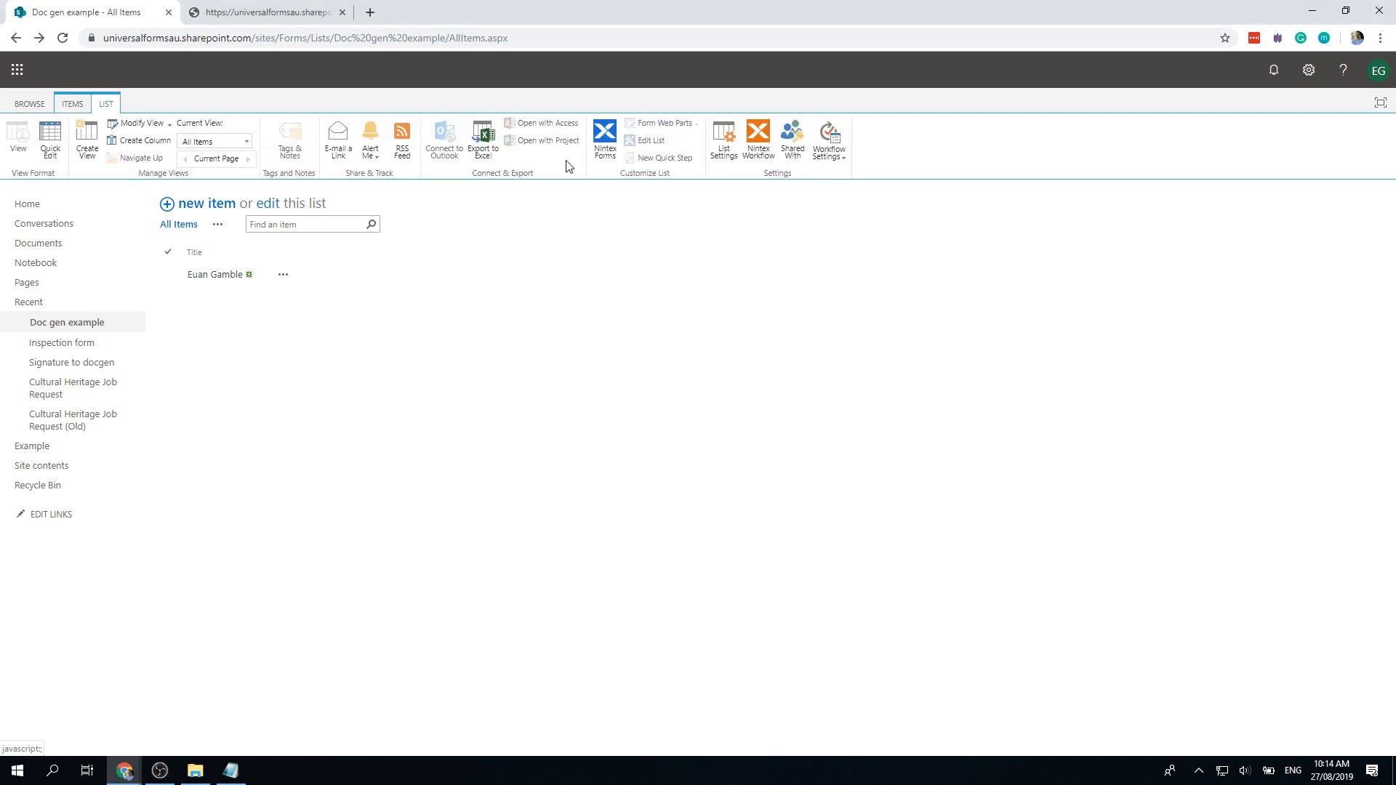
{"action": "left_click", "coordinate": [606, 134]}
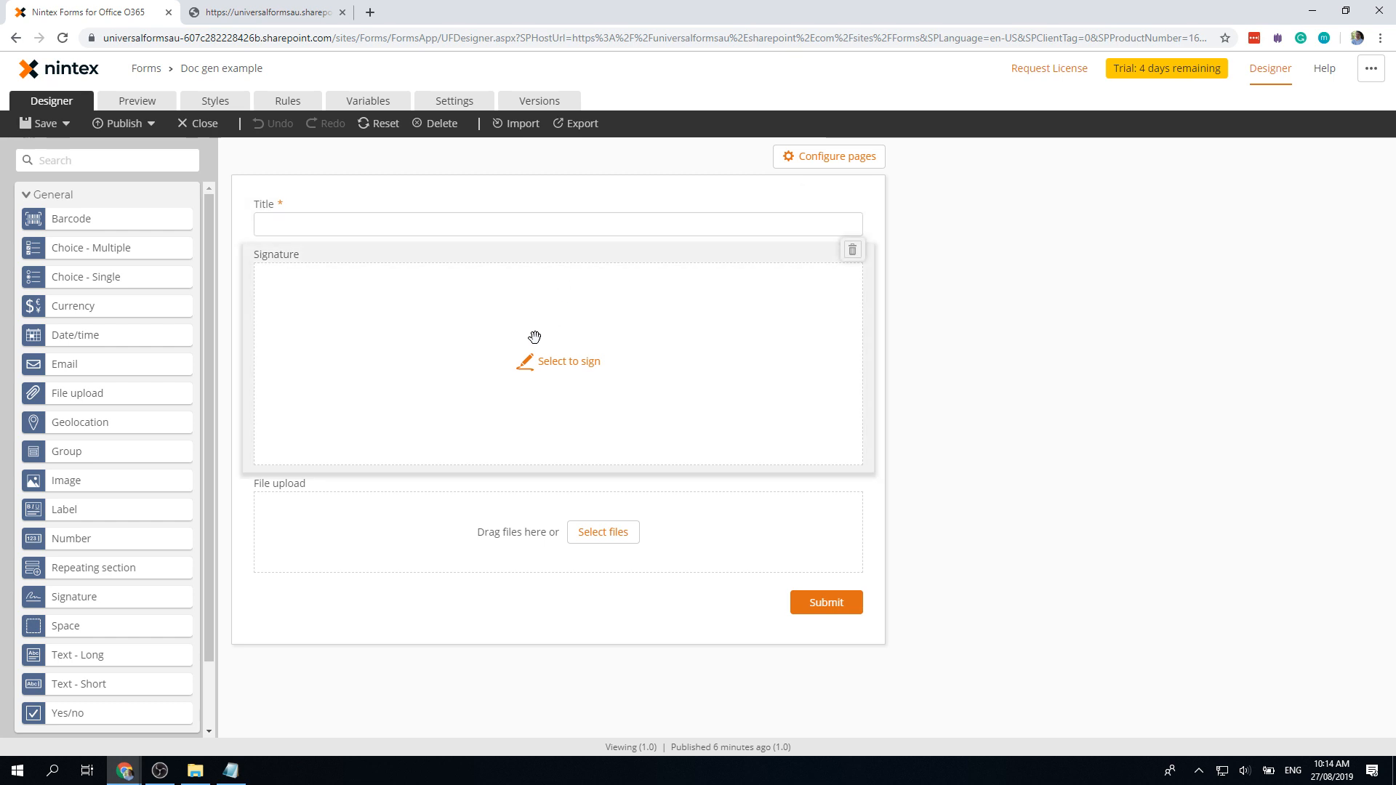
{"action": "left_click", "coordinate": [419, 399]}
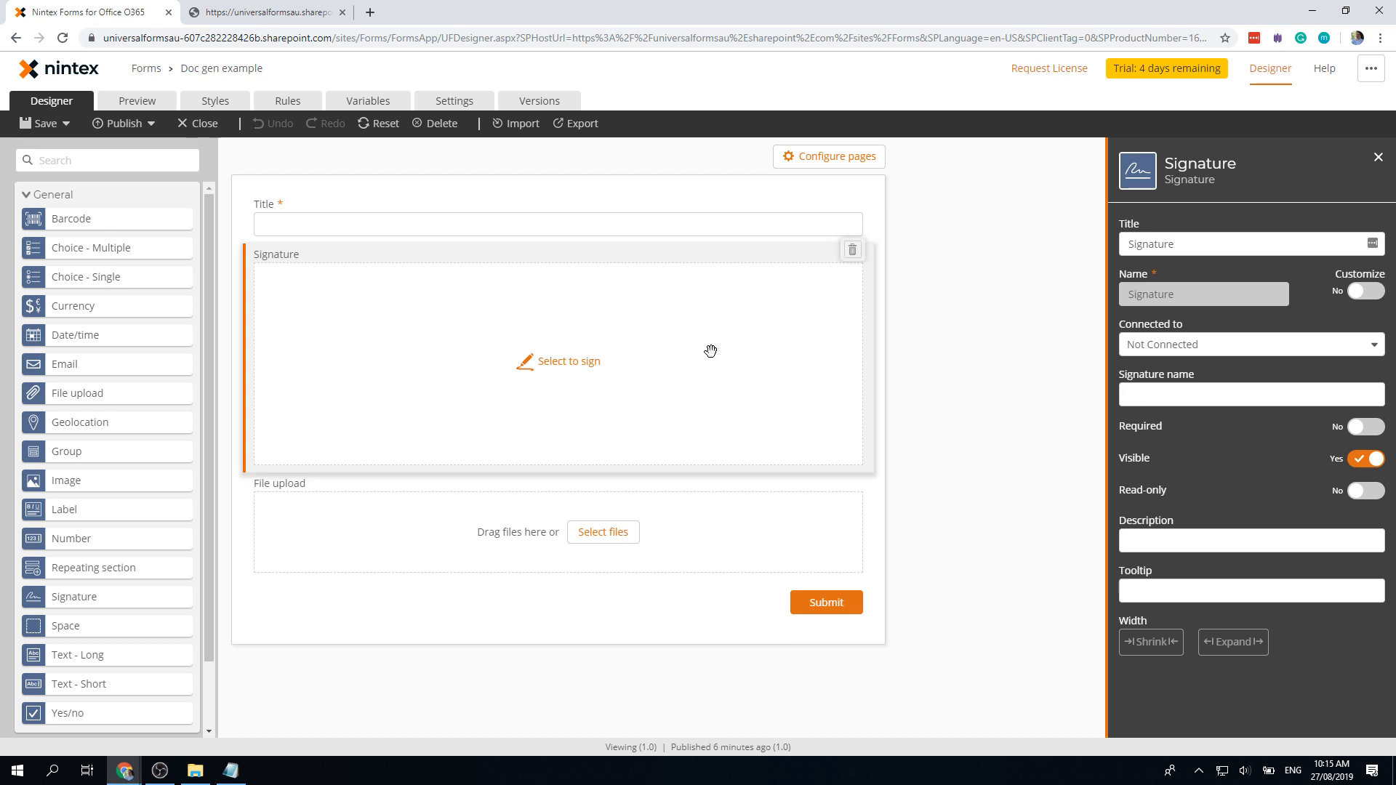
{"action": "left_click", "coordinate": [1207, 345]}
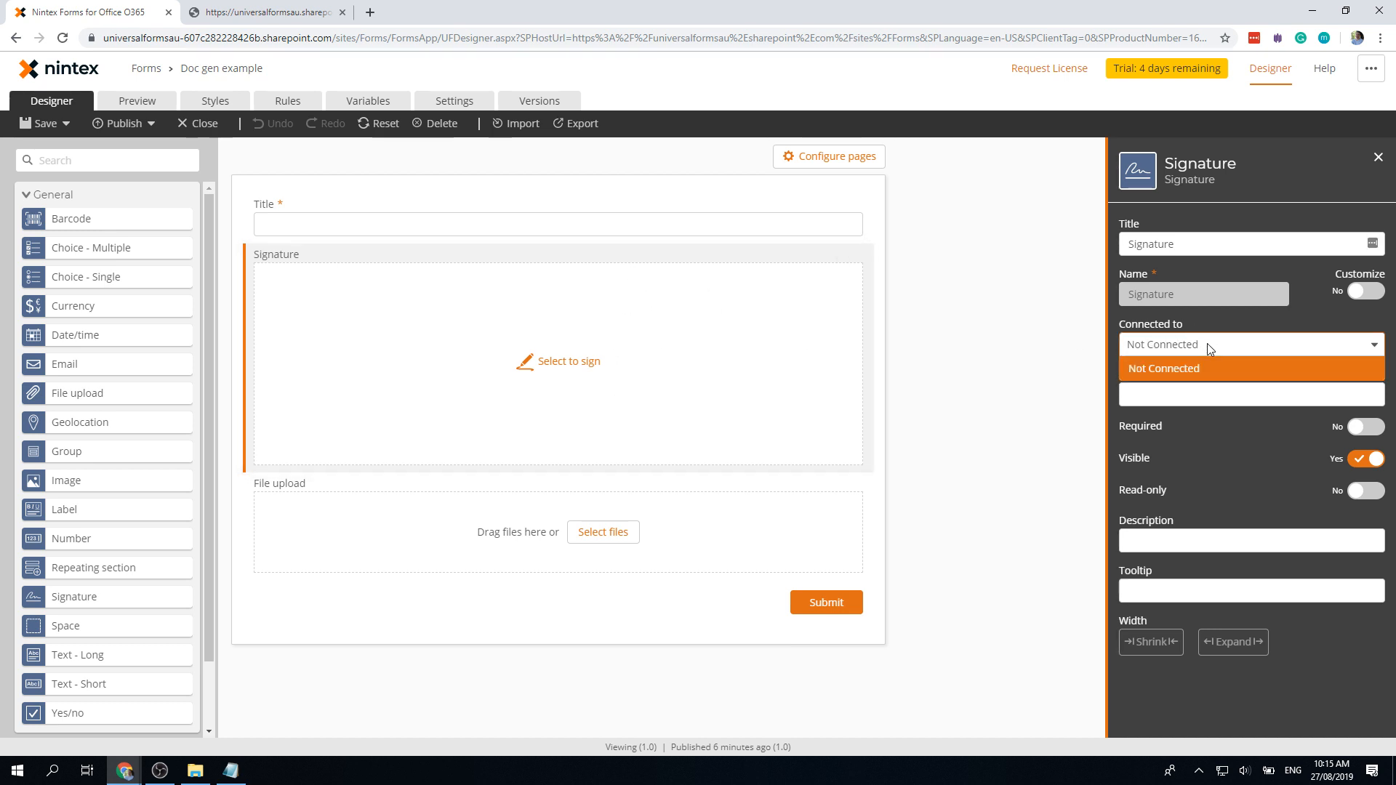
{"action": "left_click", "coordinate": [1207, 343]}
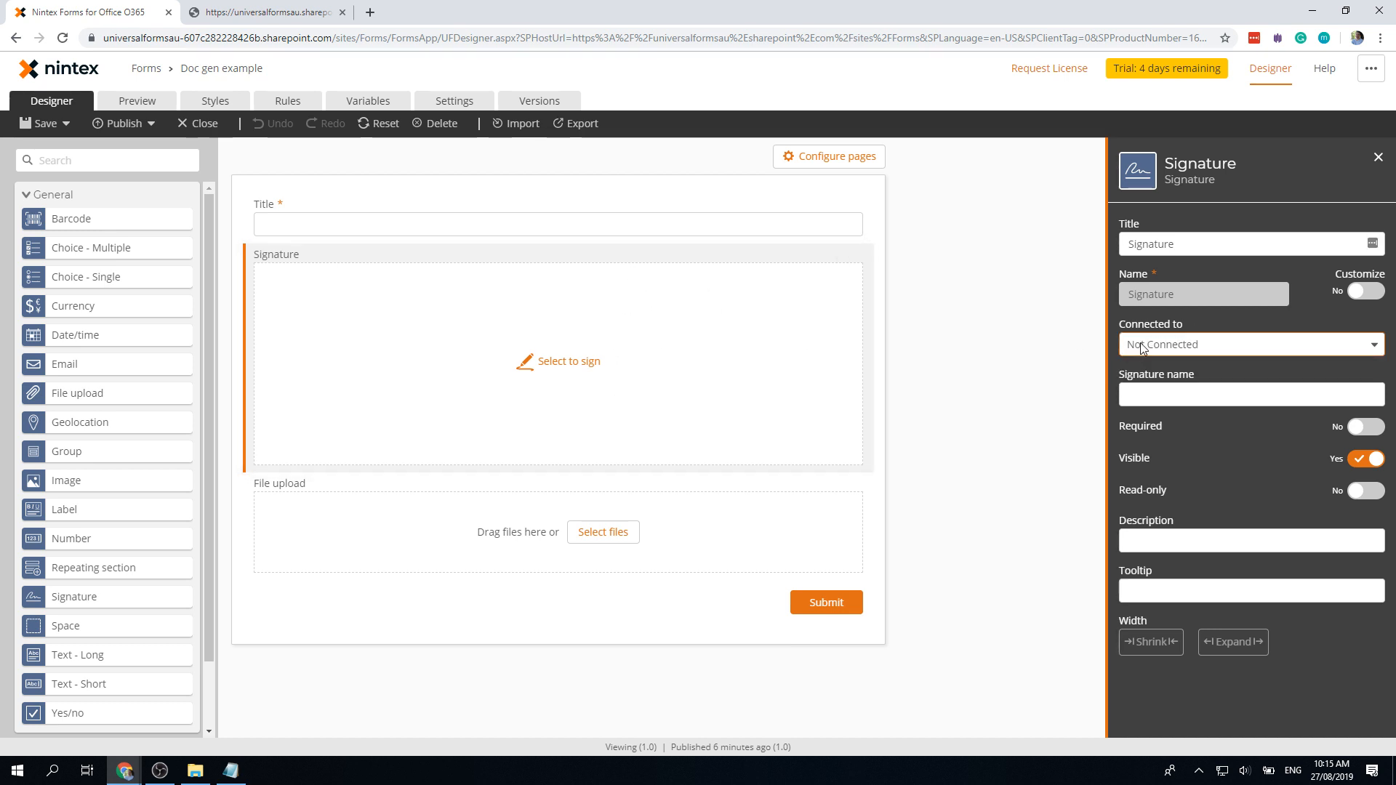
{"action": "left_click", "coordinate": [768, 528]}
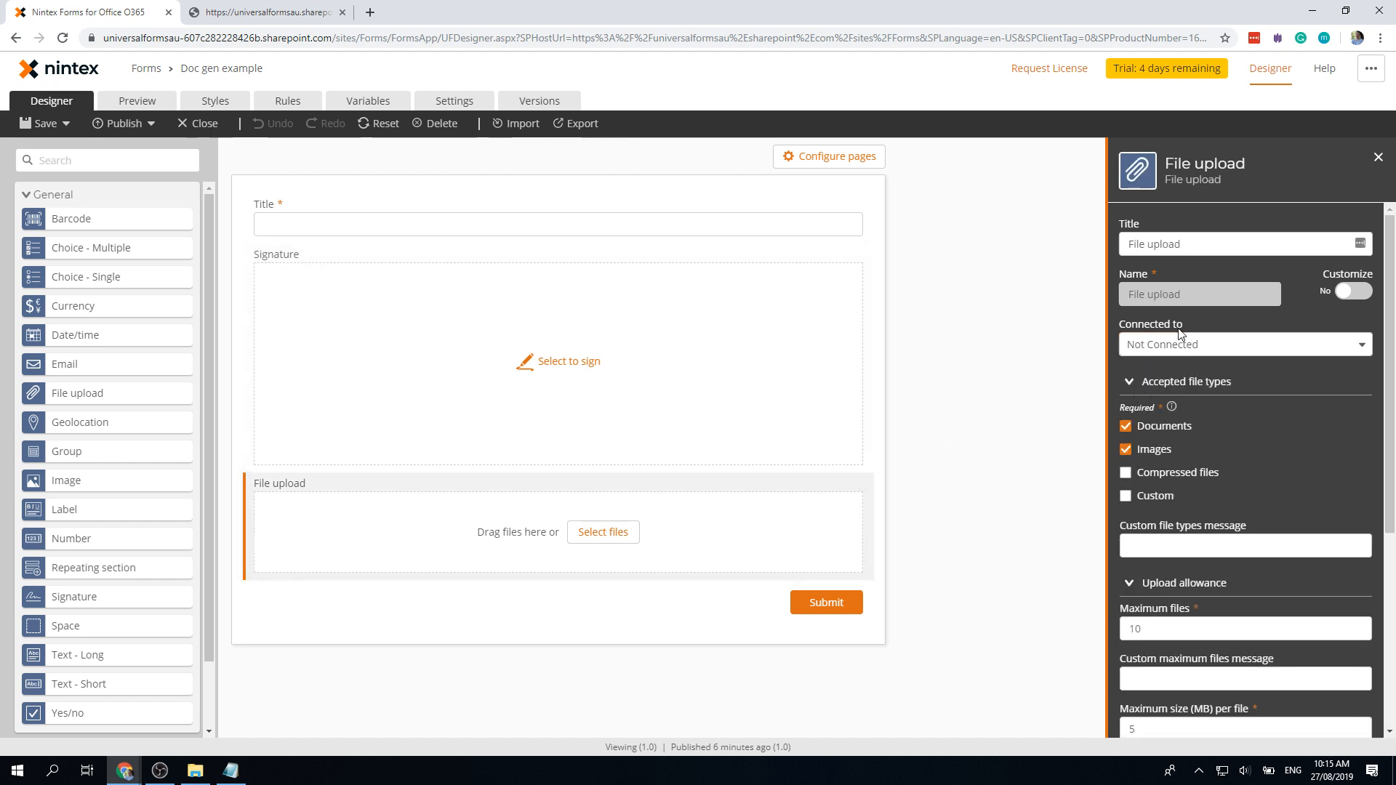
{"action": "left_click", "coordinate": [1201, 345]}
{"action": "left_click", "coordinate": [1201, 346]}
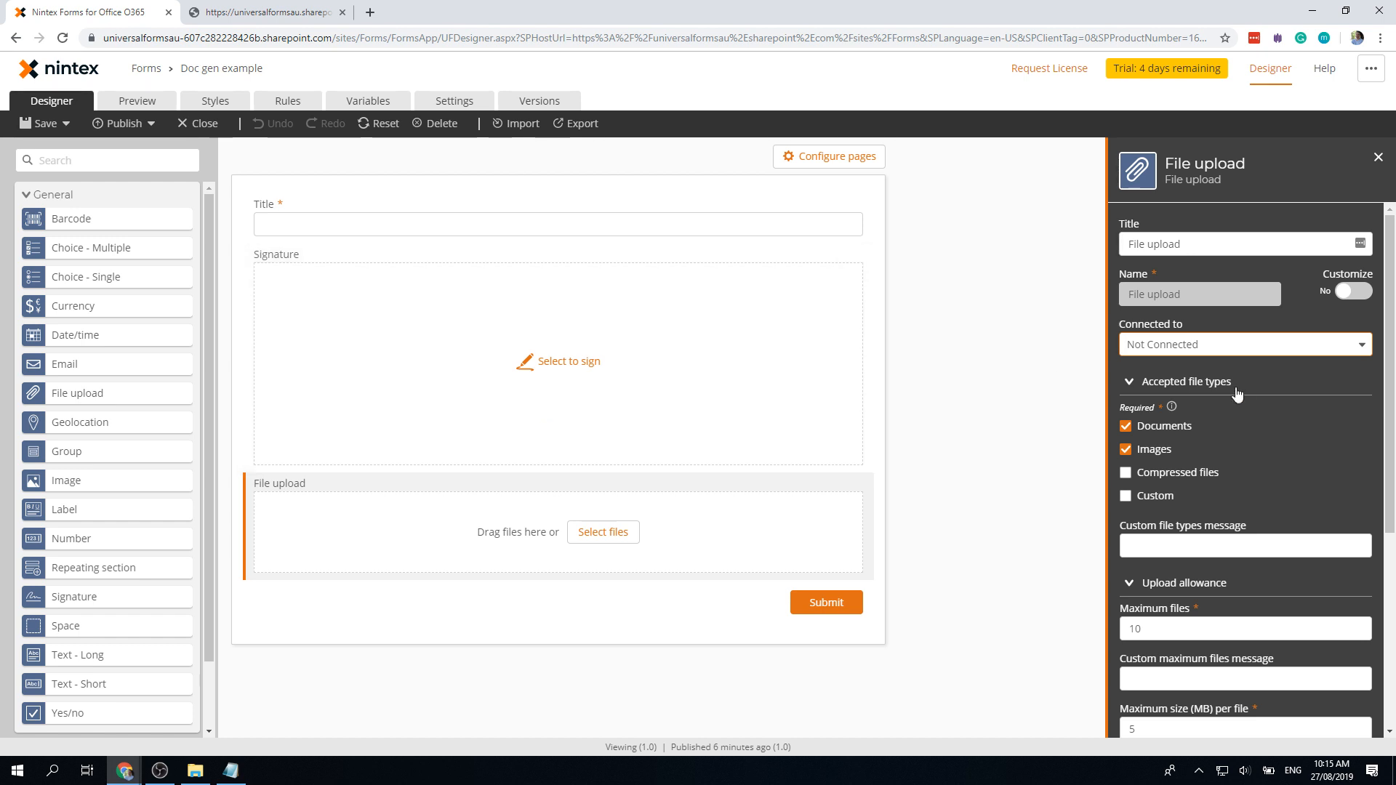
Step: Reselect the Signature and File upload controls, then return to the Doc gen example list
{"action": "left_click", "coordinate": [644, 372]}
{"action": "left_click", "coordinate": [682, 526]}
{"action": "left_click", "coordinate": [687, 413]}
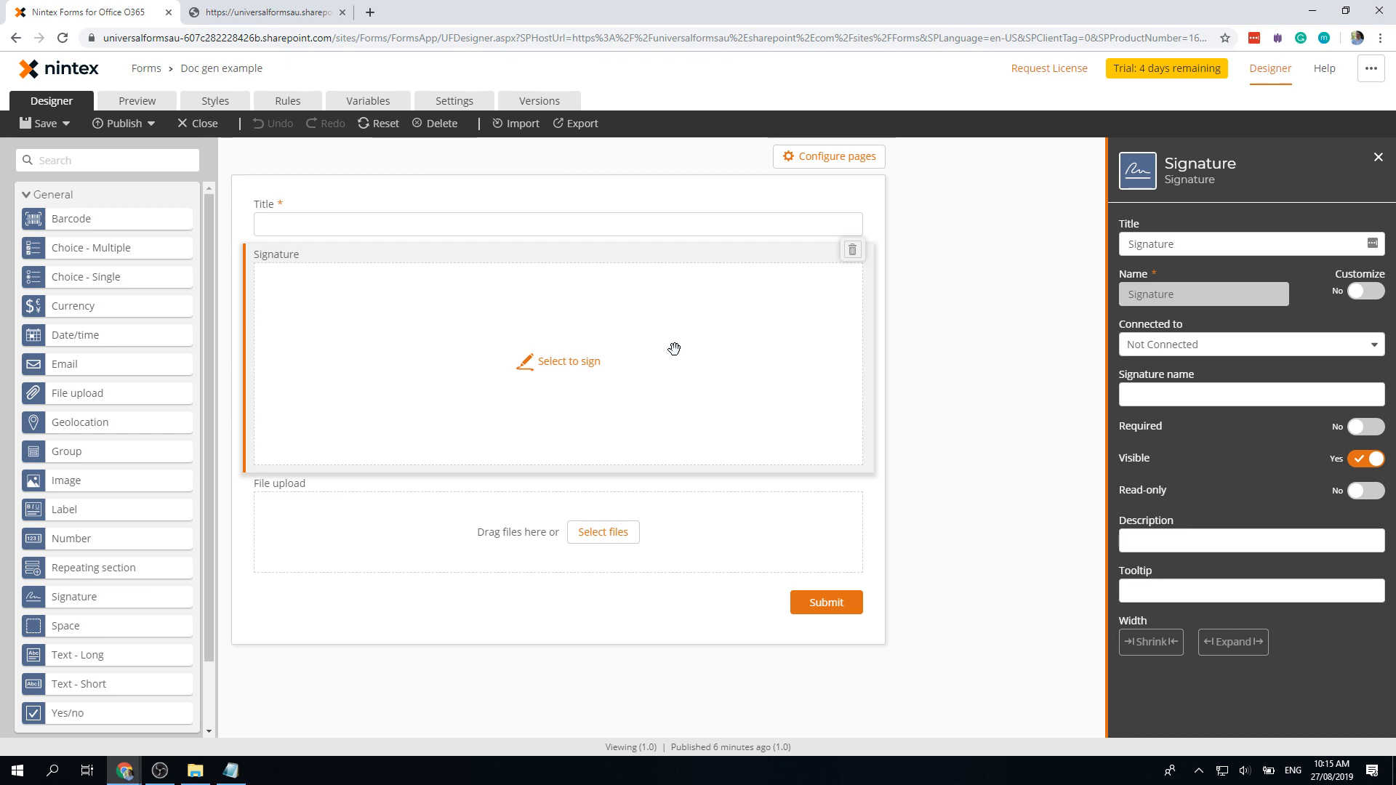
{"action": "left_click", "coordinate": [220, 72]}
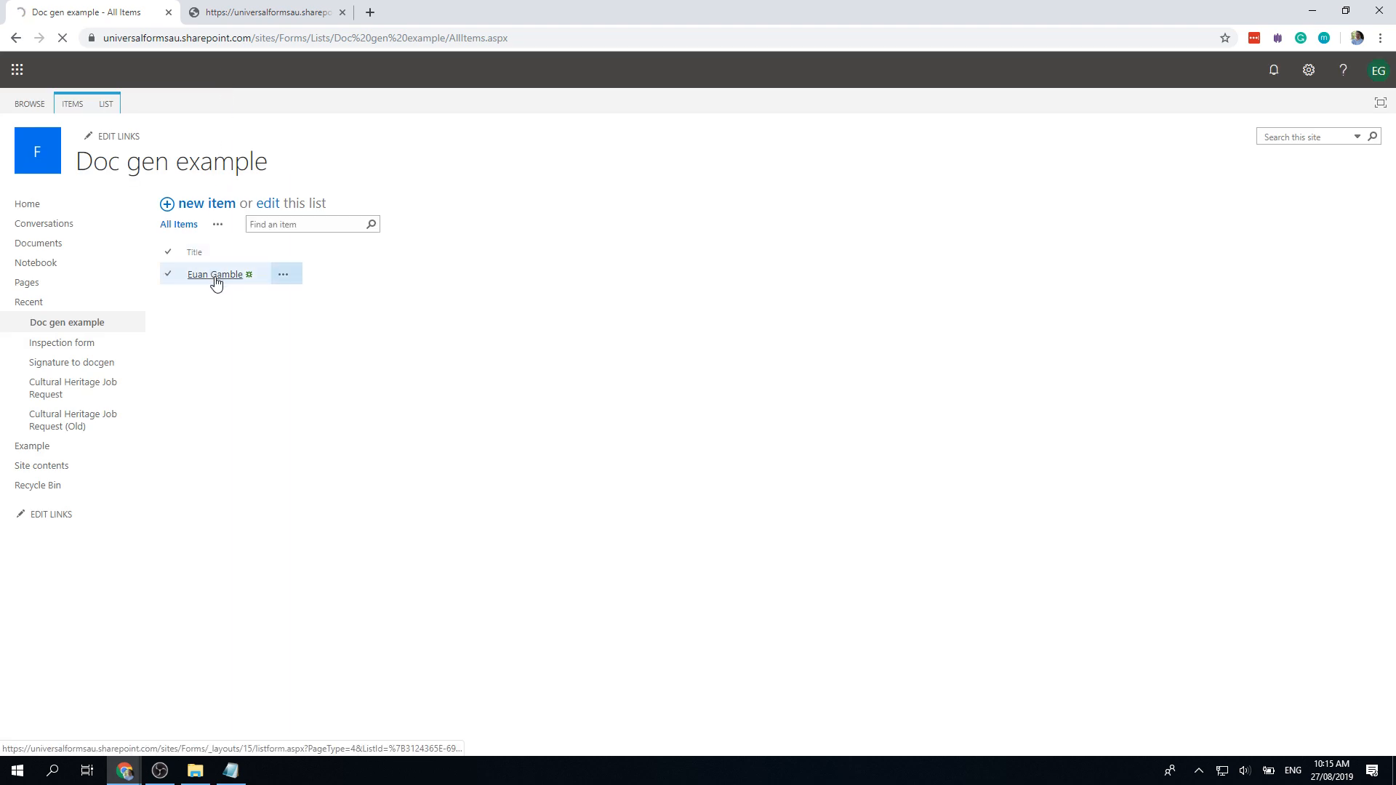
Step: Edit the list item, clear its old signature, draw a new one and submit
{"action": "left_click", "coordinate": [215, 275]}
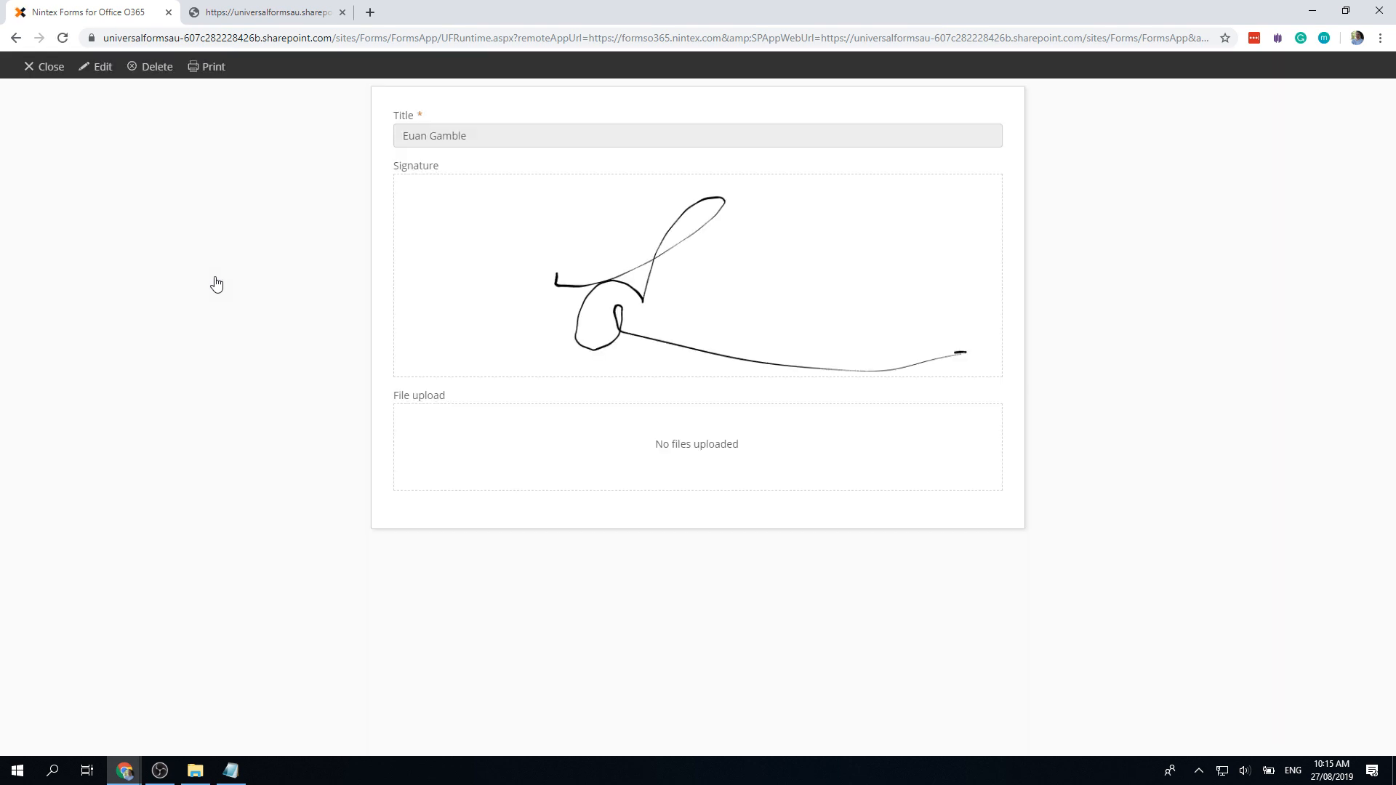
{"action": "left_click", "coordinate": [95, 67]}
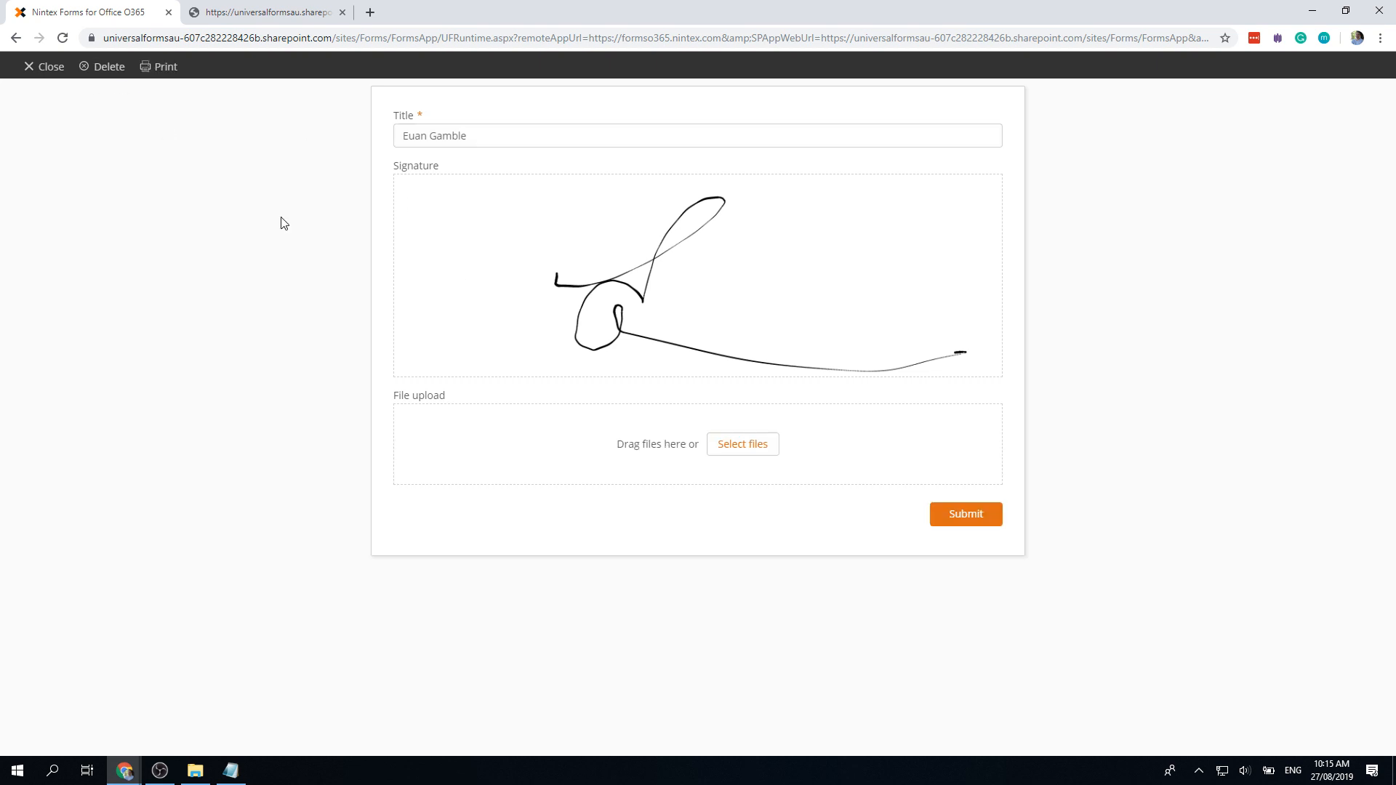
{"action": "left_click", "coordinate": [619, 294]}
{"action": "left_click", "coordinate": [420, 525]}
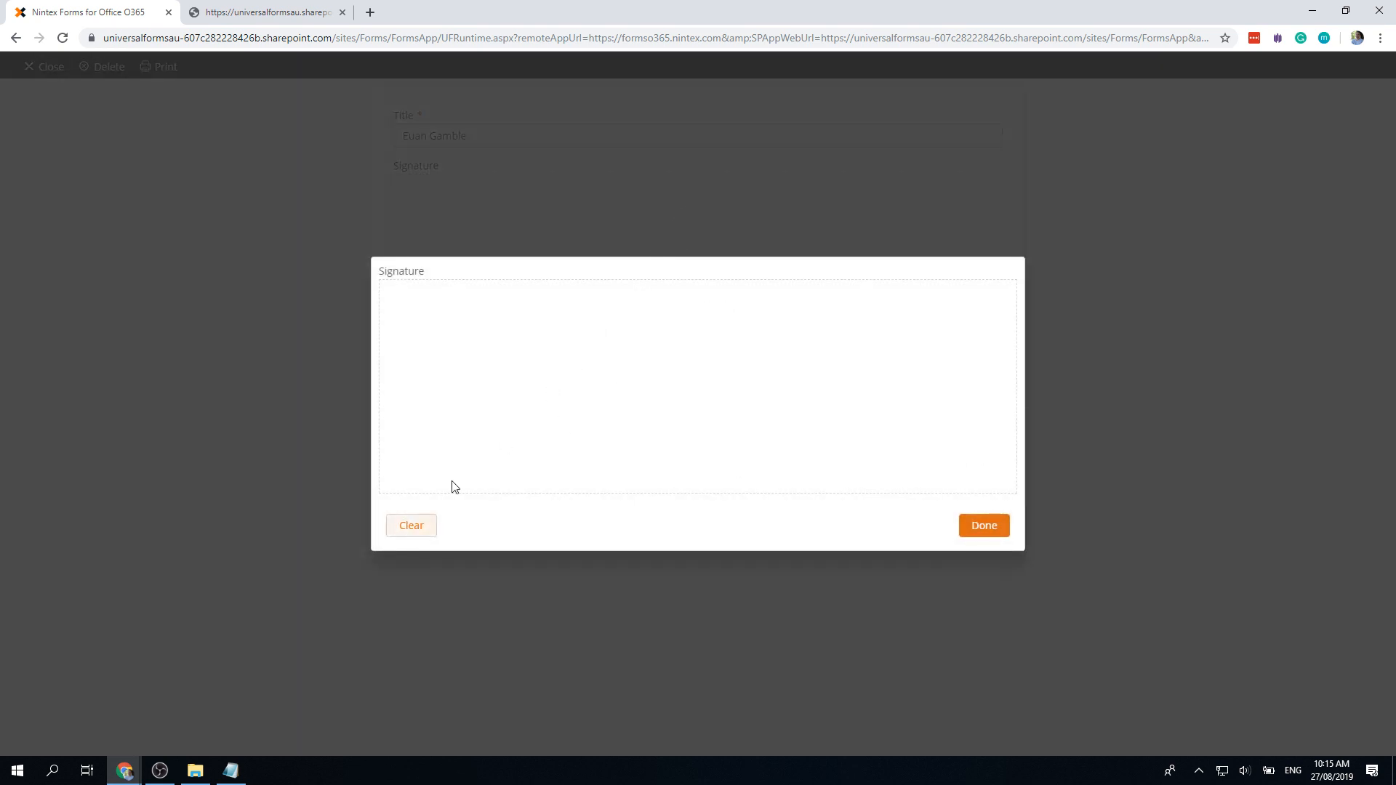
{"action": "mouse_move", "coordinate": [482, 394]}
{"action": "left_mouse_down"}
{"action": "mouse_move", "coordinate": [593, 318]}
{"action": "mouse_move", "coordinate": [525, 455]}
{"action": "mouse_move", "coordinate": [693, 405]}
{"action": "mouse_move", "coordinate": [884, 432]}
{"action": "left_mouse_up"}
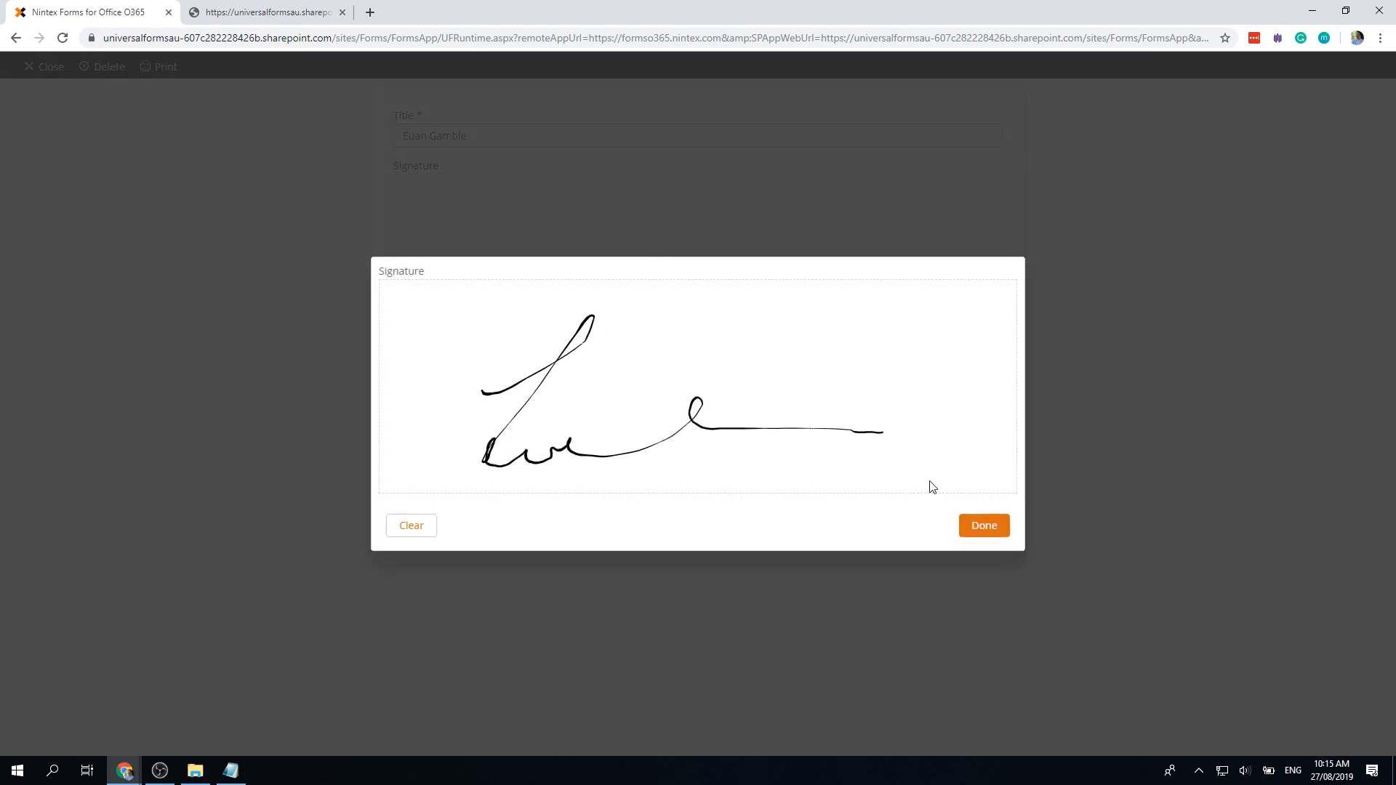
{"action": "left_click", "coordinate": [983, 526]}
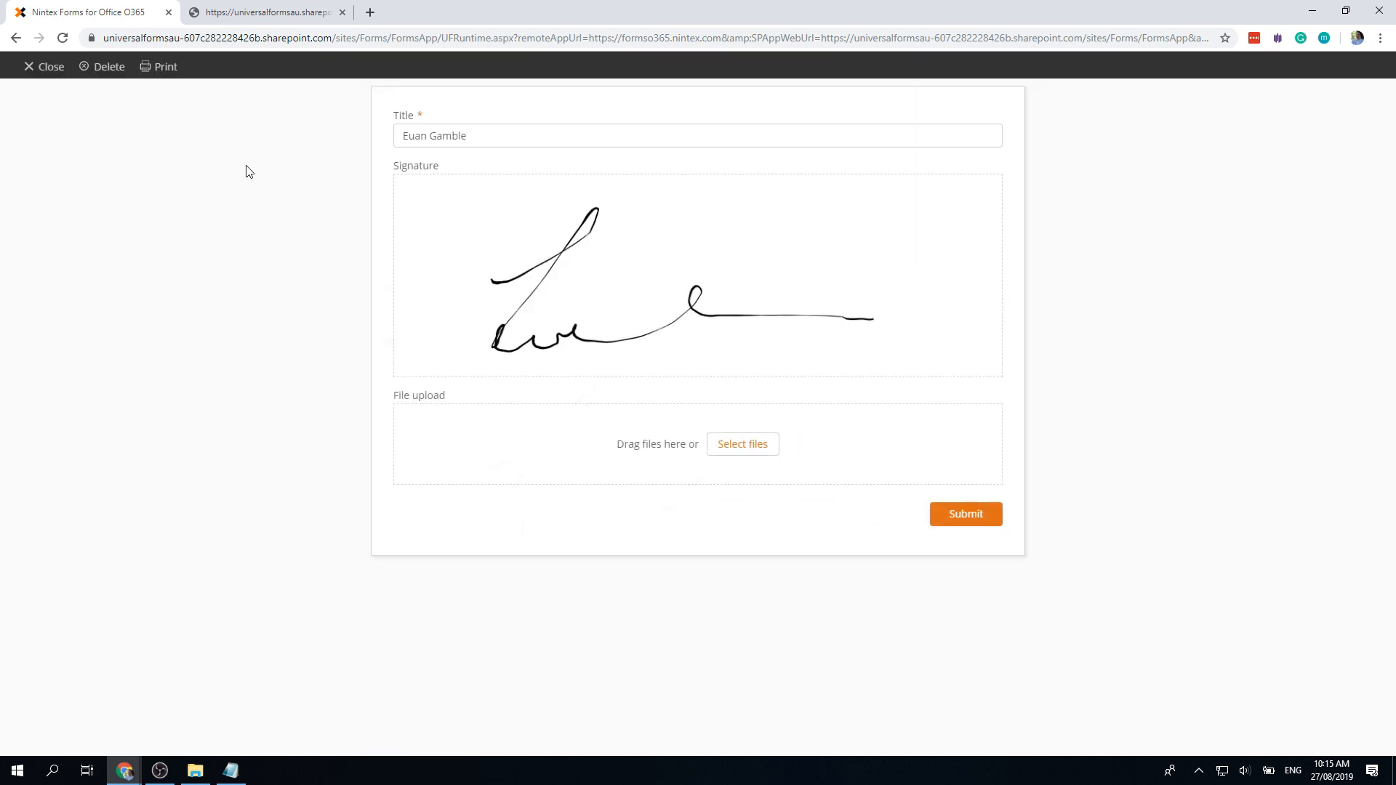
{"action": "left_click", "coordinate": [981, 521]}
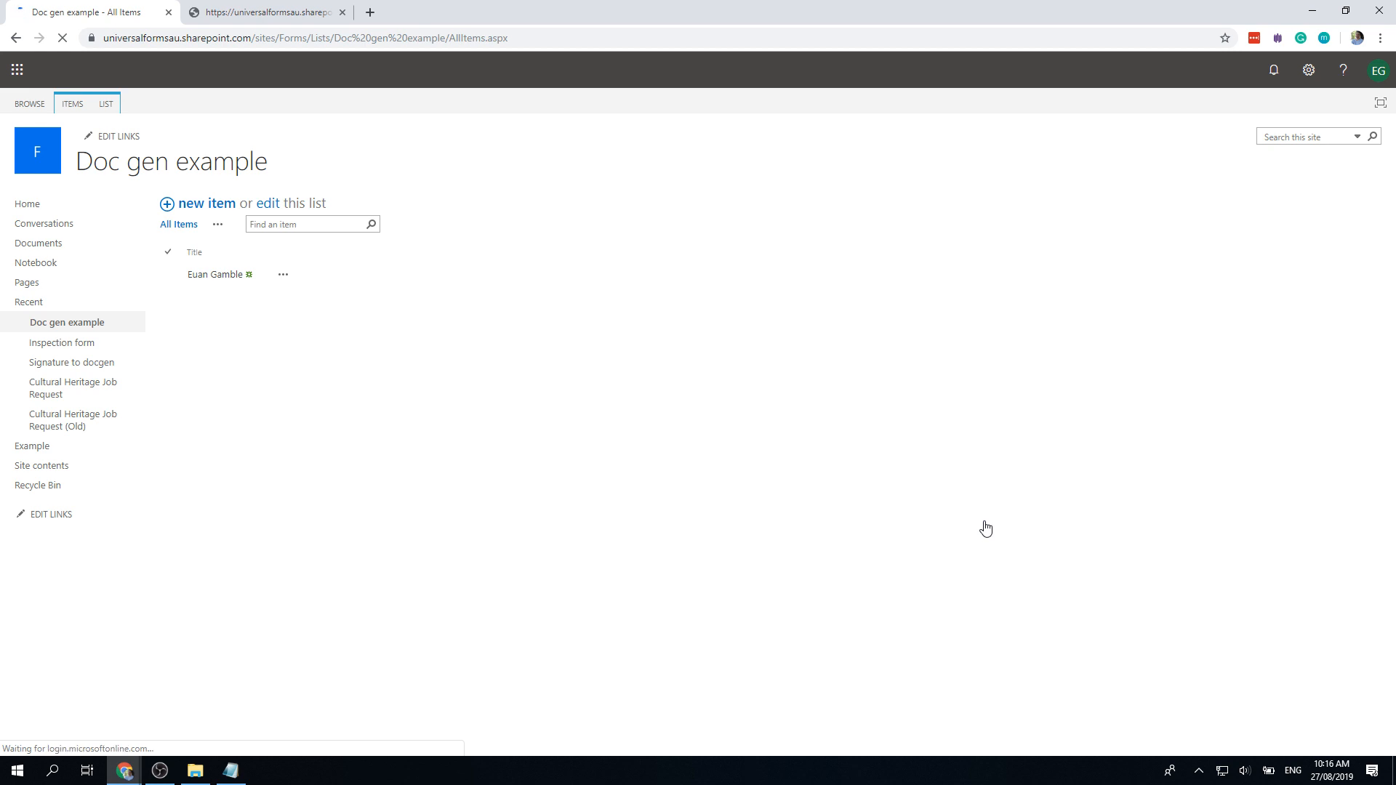
Step: Adjust the AttachmentFiles request address and reload the API response
{"action": "left_click", "coordinate": [271, 14]}
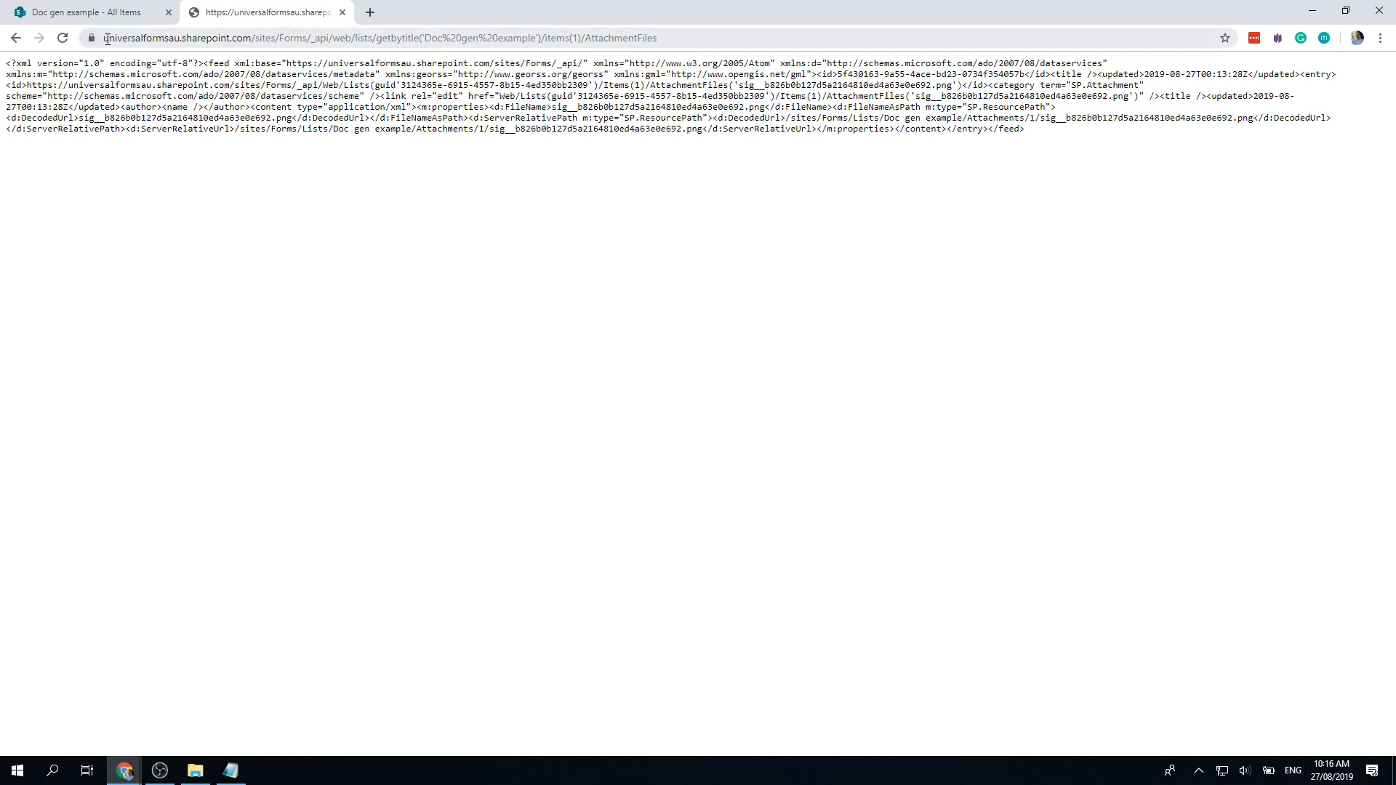
{"action": "left_click_drag", "start_coordinate": [109, 38], "coordinate": [423, 41]}
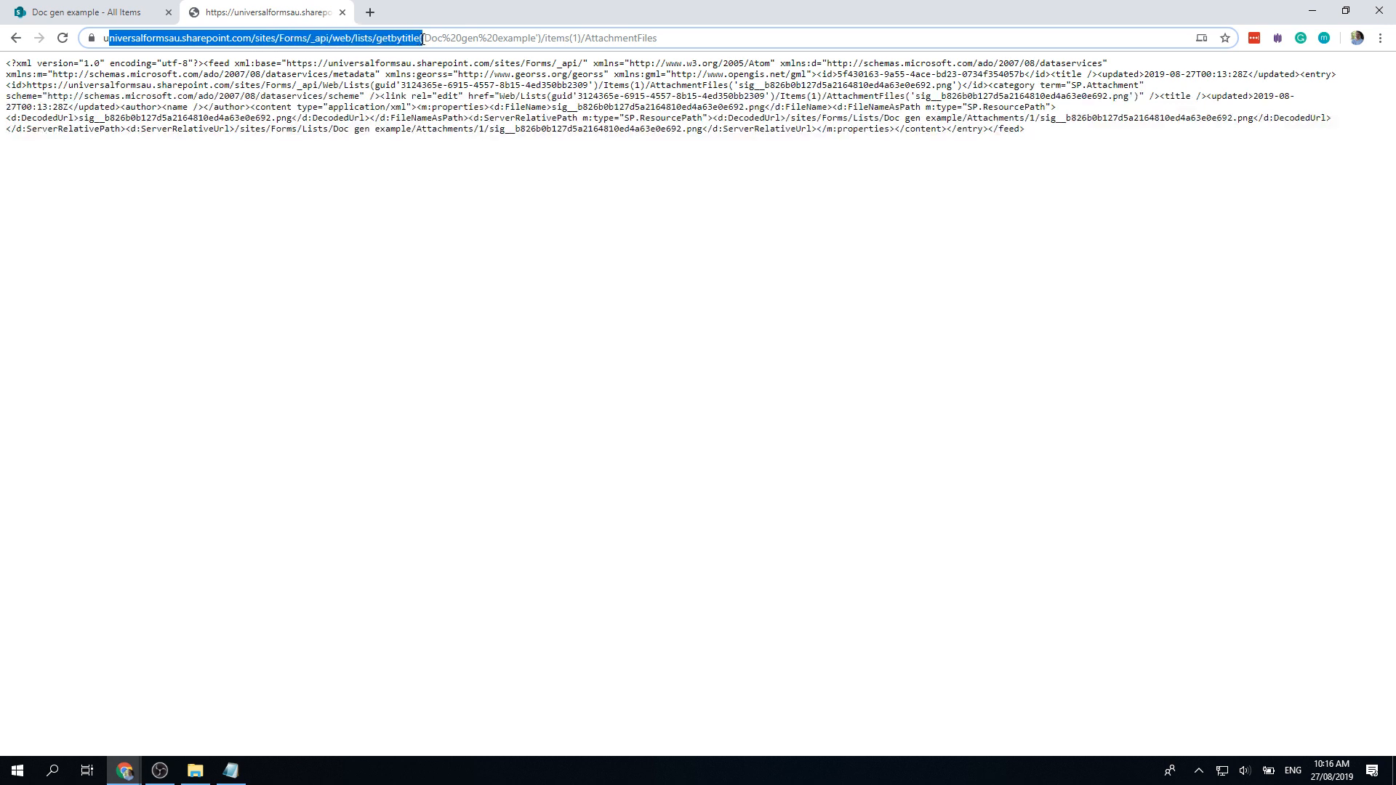
{"action": "left_click", "coordinate": [106, 12]}
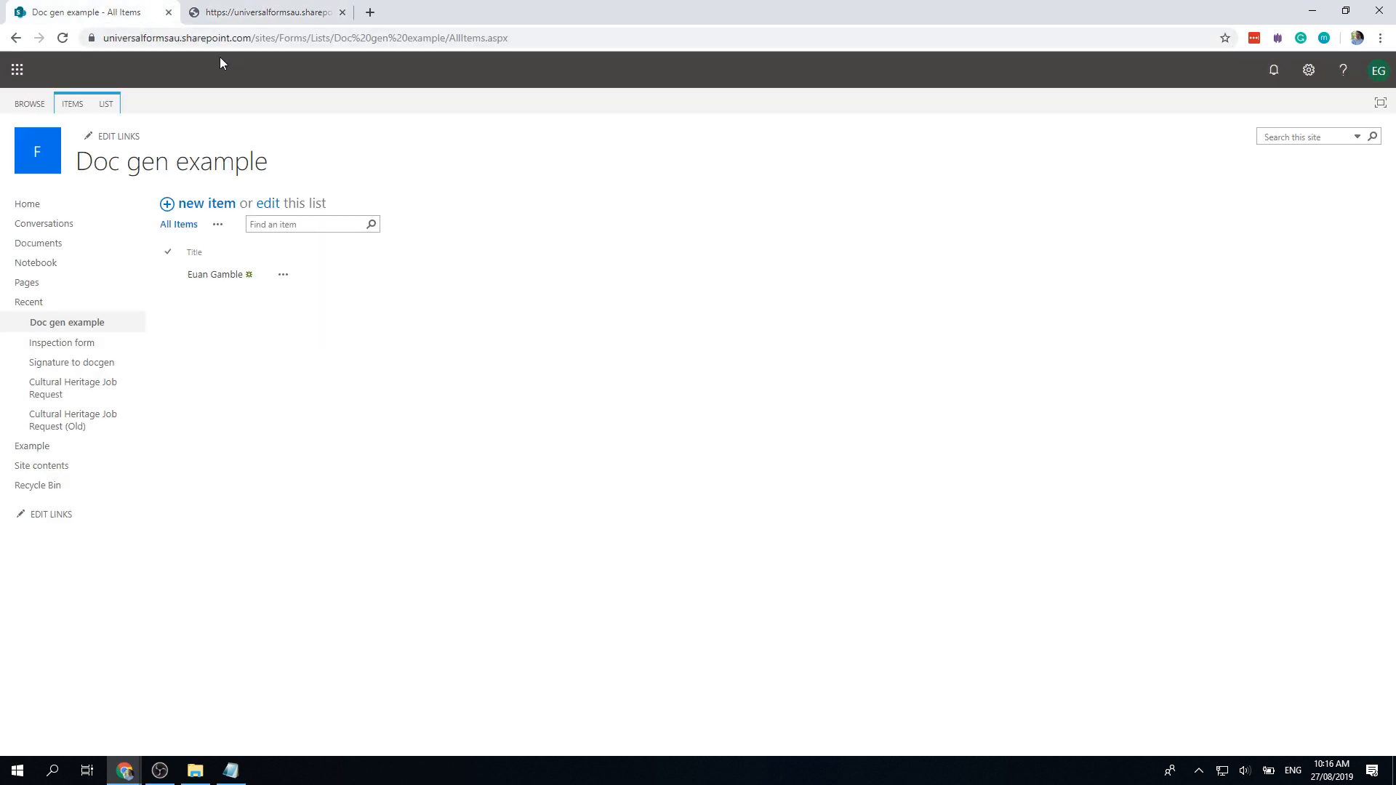
{"action": "left_click", "coordinate": [270, 13]}
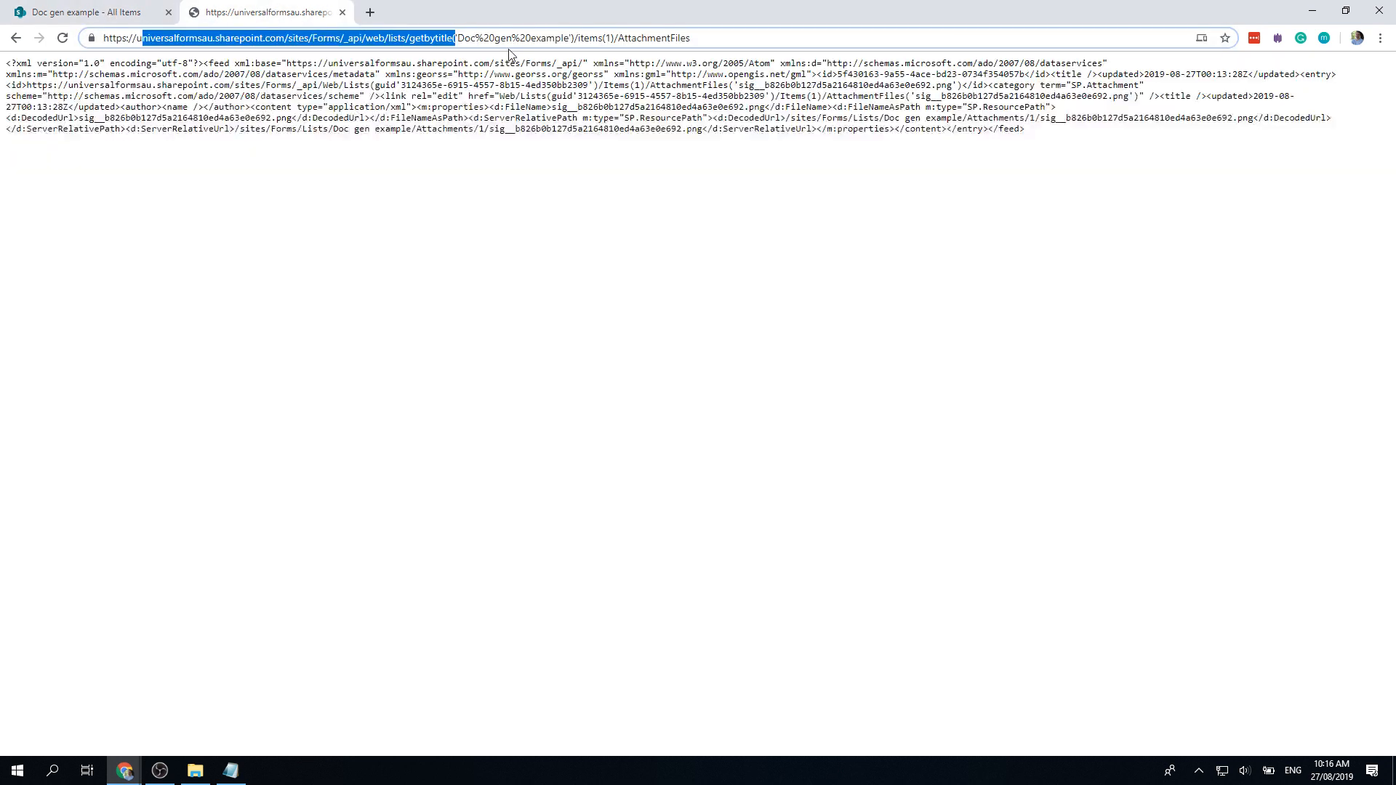
{"action": "left_click", "coordinate": [609, 38]}
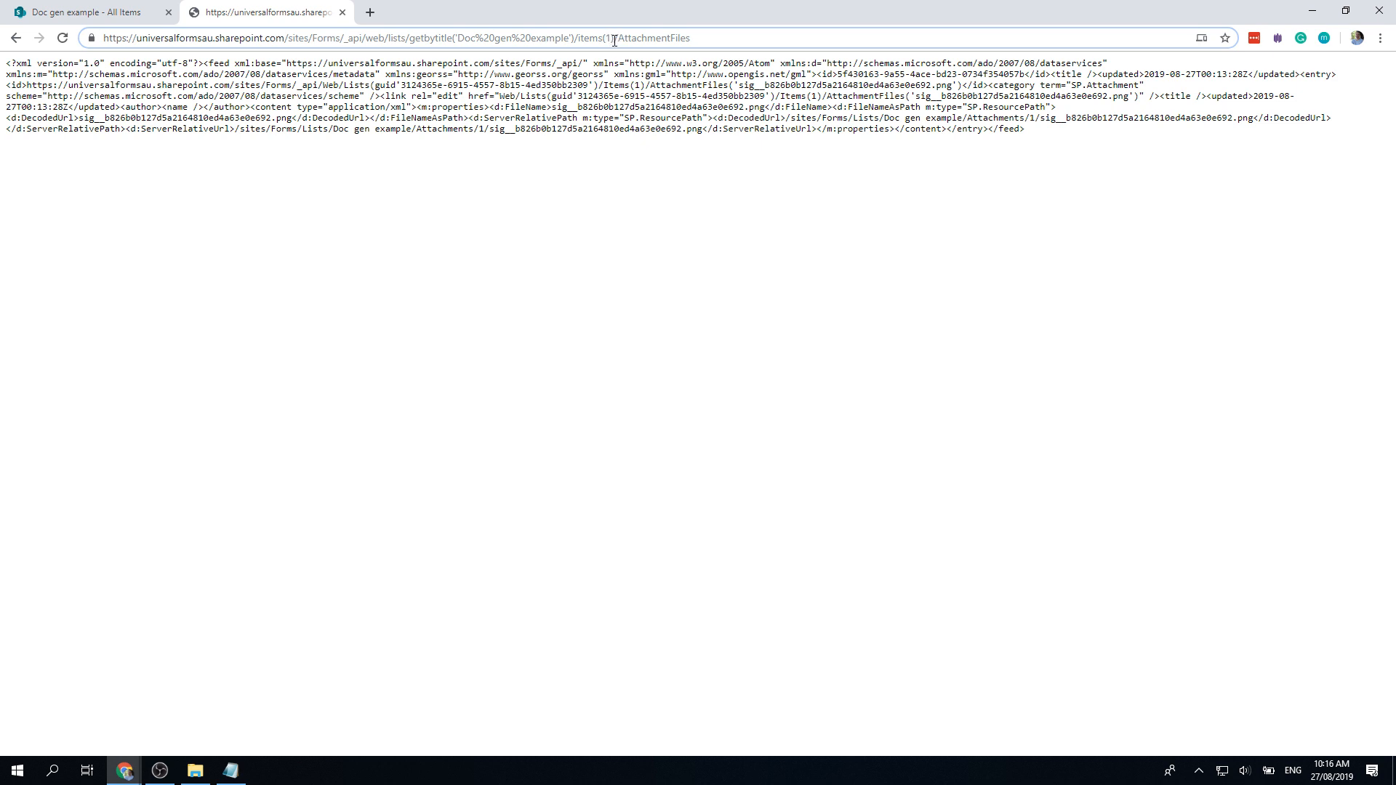
{"action": "left_click_drag", "start_coordinate": [704, 37], "coordinate": [531, 37]}
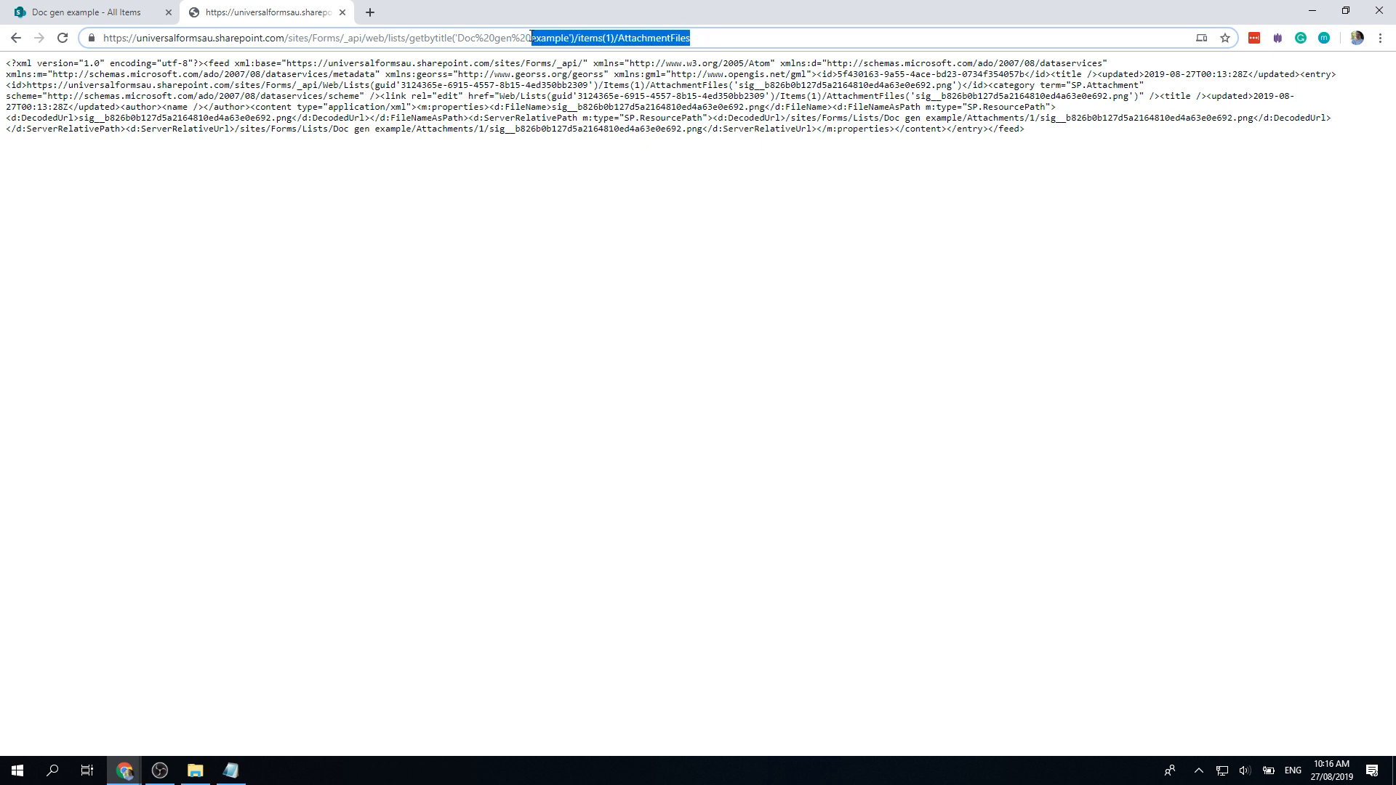
{"action": "key", "text": "alt+Tab"}
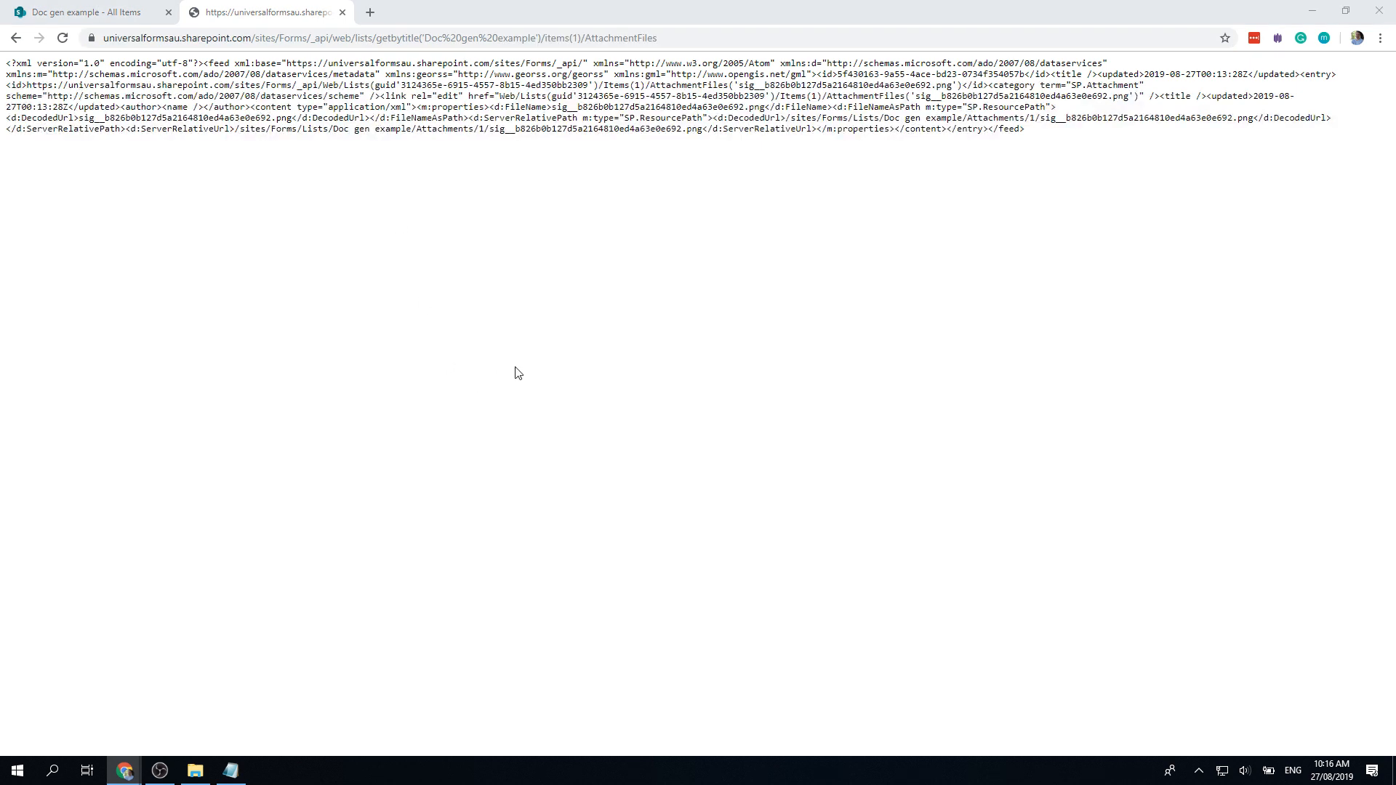
{"action": "left_click", "coordinate": [549, 363]}
Step: Find 'server' in the response and copy the signature PNG's ServerRelativeUrl
{"action": "key", "text": "ctrl+f"}
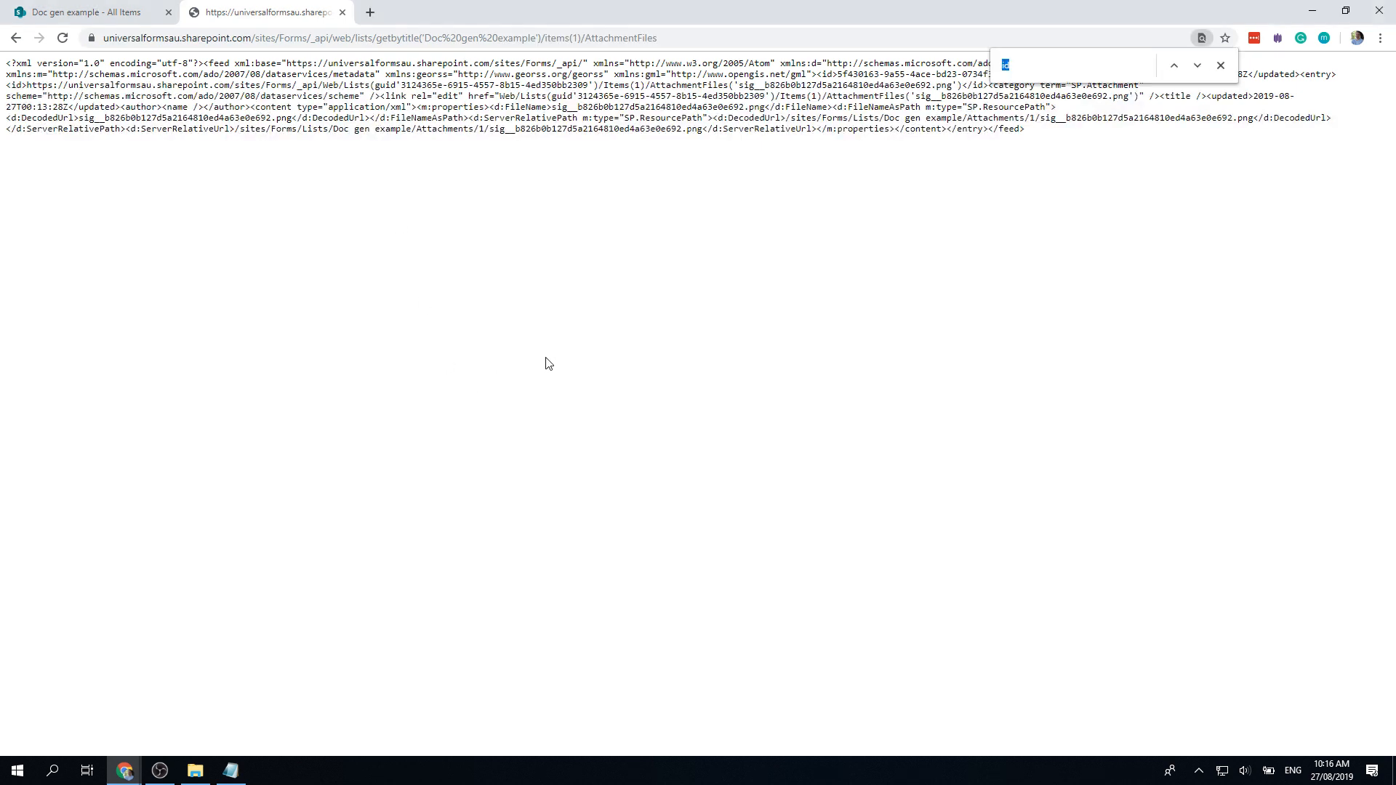
{"action": "type", "text": "server"}
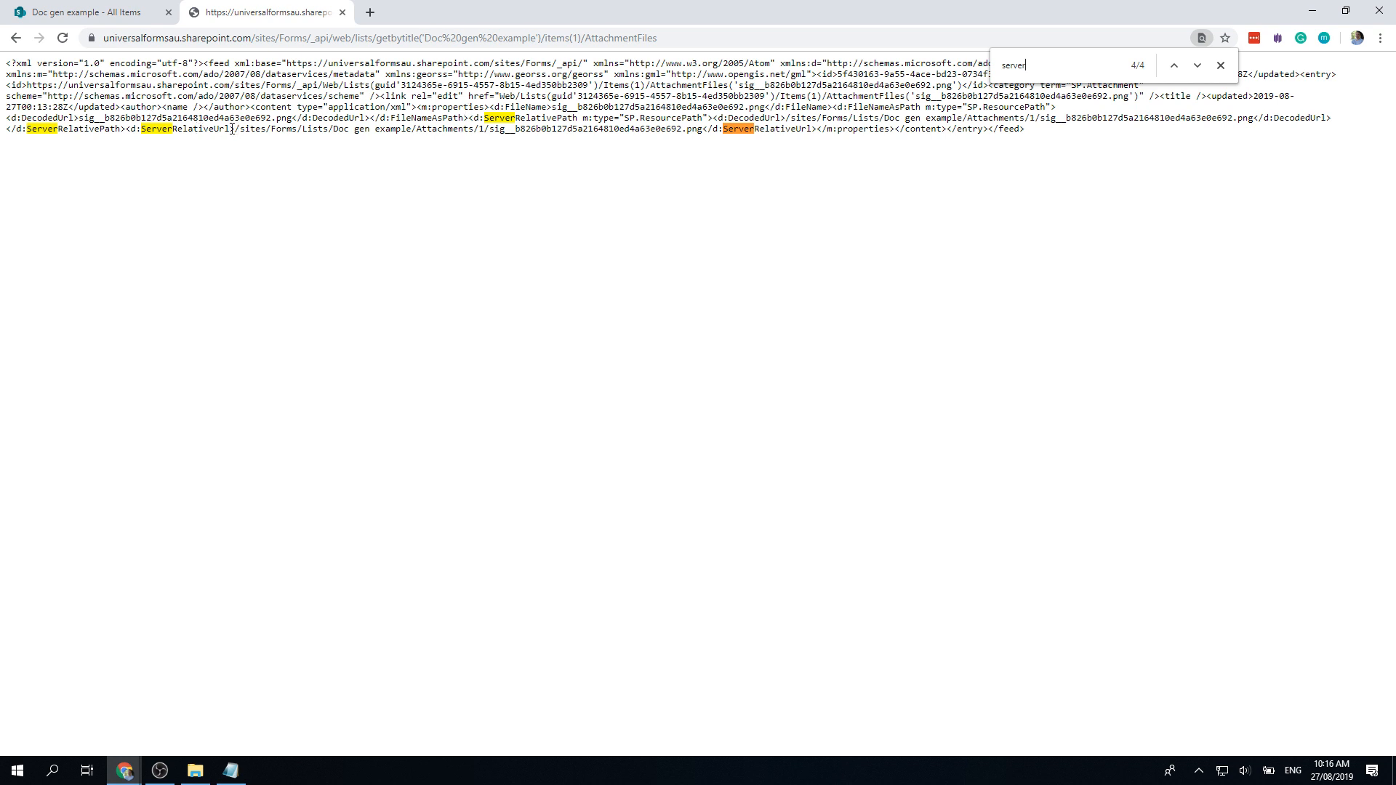
{"action": "left_click_drag", "start_coordinate": [238, 129], "coordinate": [615, 129]}
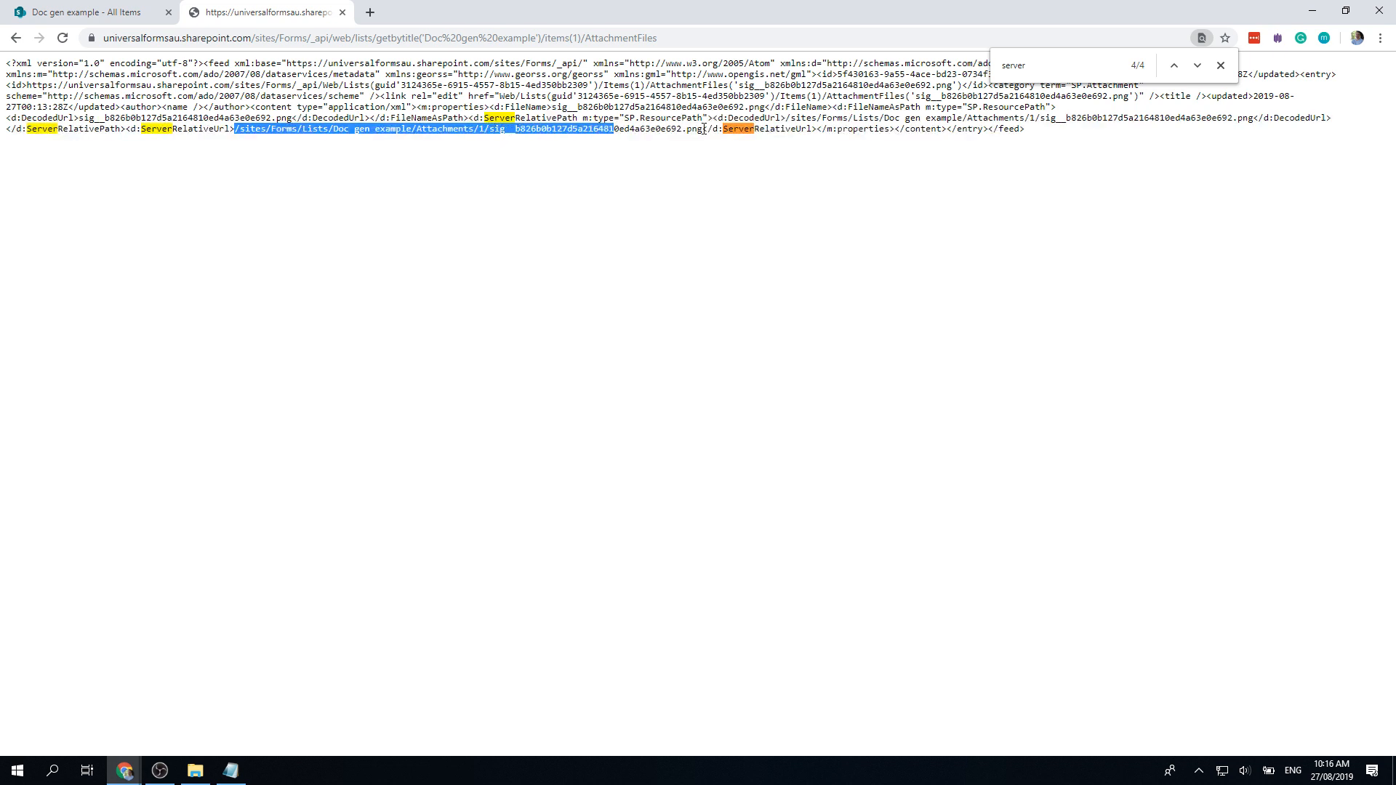
{"action": "left_click_drag", "start_coordinate": [700, 130], "coordinate": [239, 132]}
{"action": "key", "text": "ctrl+c"}
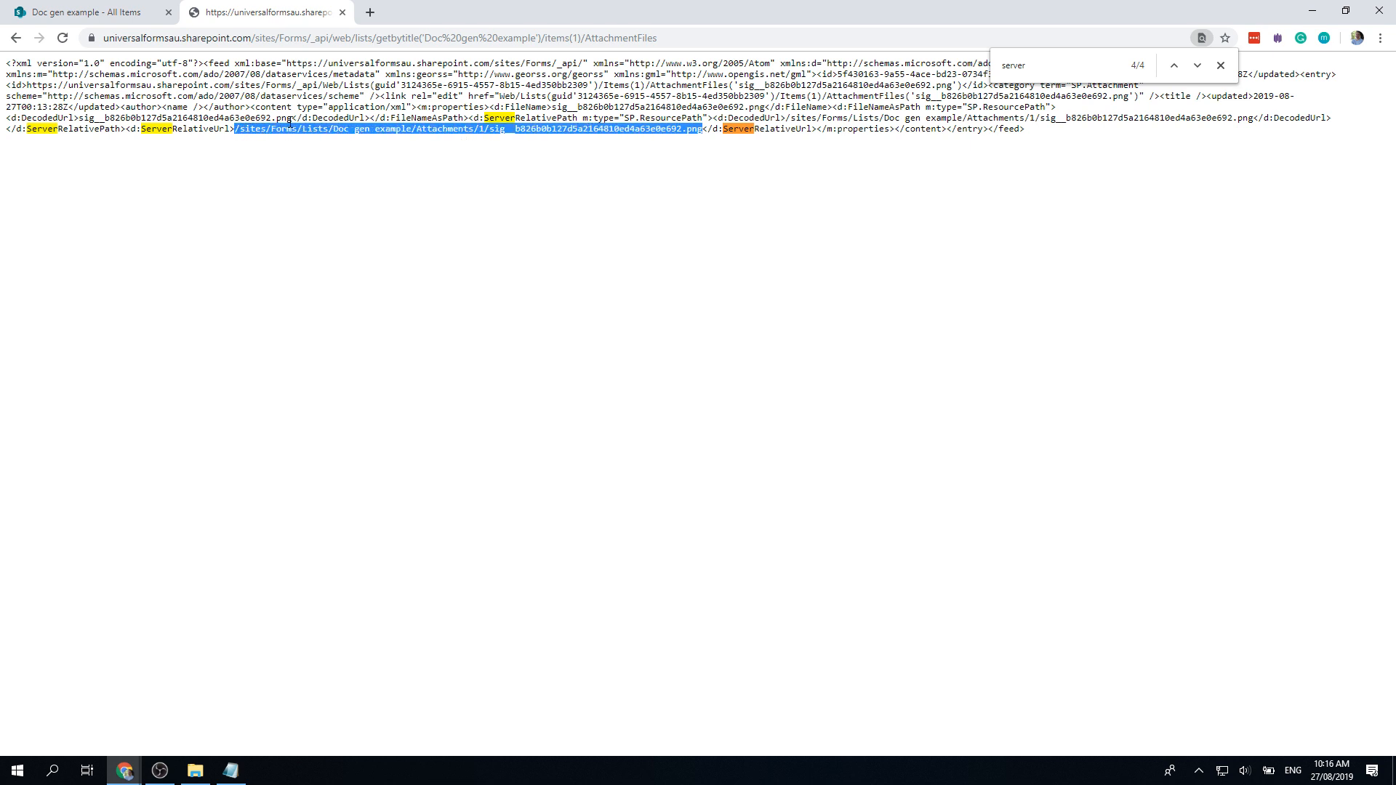
{"action": "left_click", "coordinate": [128, 15]}
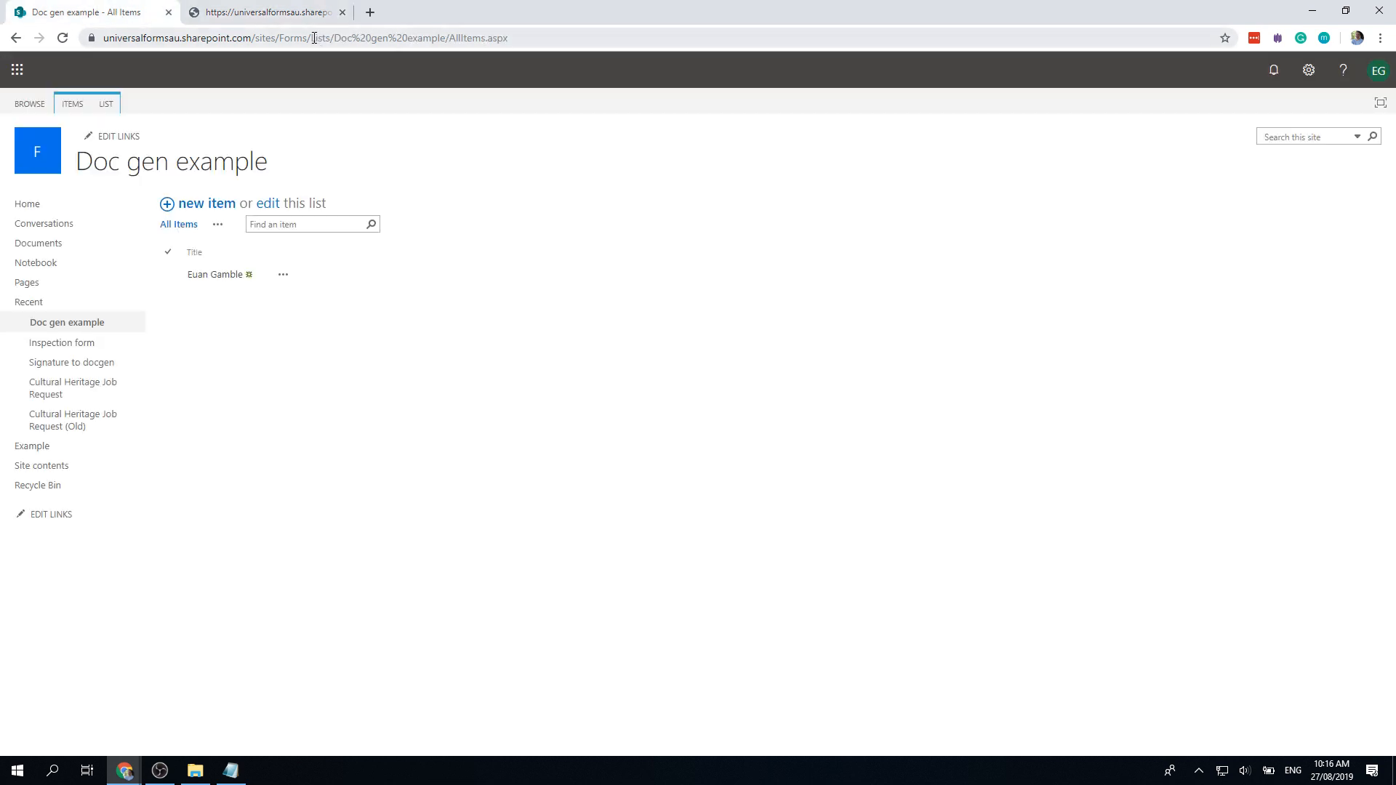
Step: Paste the signature PNG's path into the list tab's address to open the image
{"action": "left_click", "coordinate": [299, 21]}
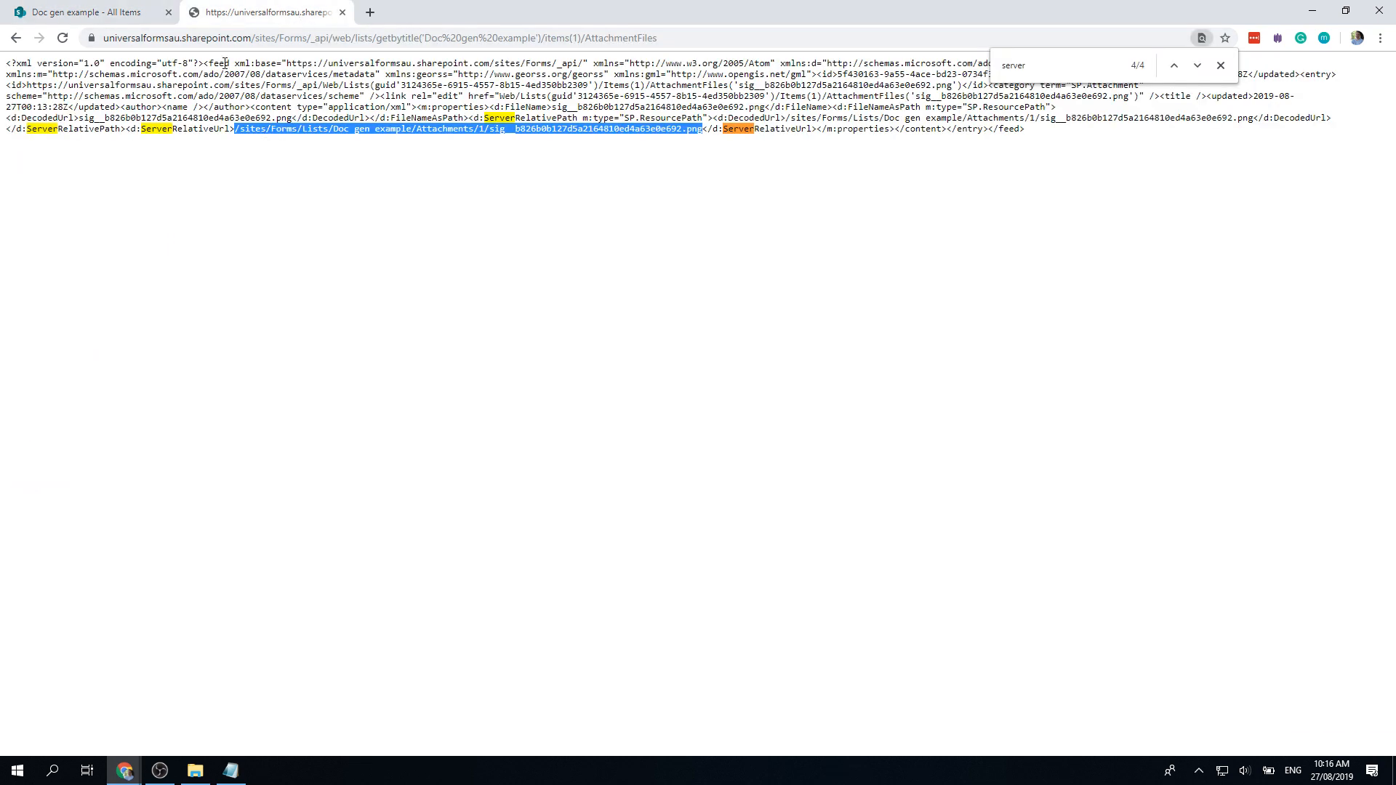
{"action": "left_click", "coordinate": [134, 22]}
{"action": "left_click_drag", "start_coordinate": [258, 39], "coordinate": [549, 40]}
{"action": "key", "text": "ctrl+v"}
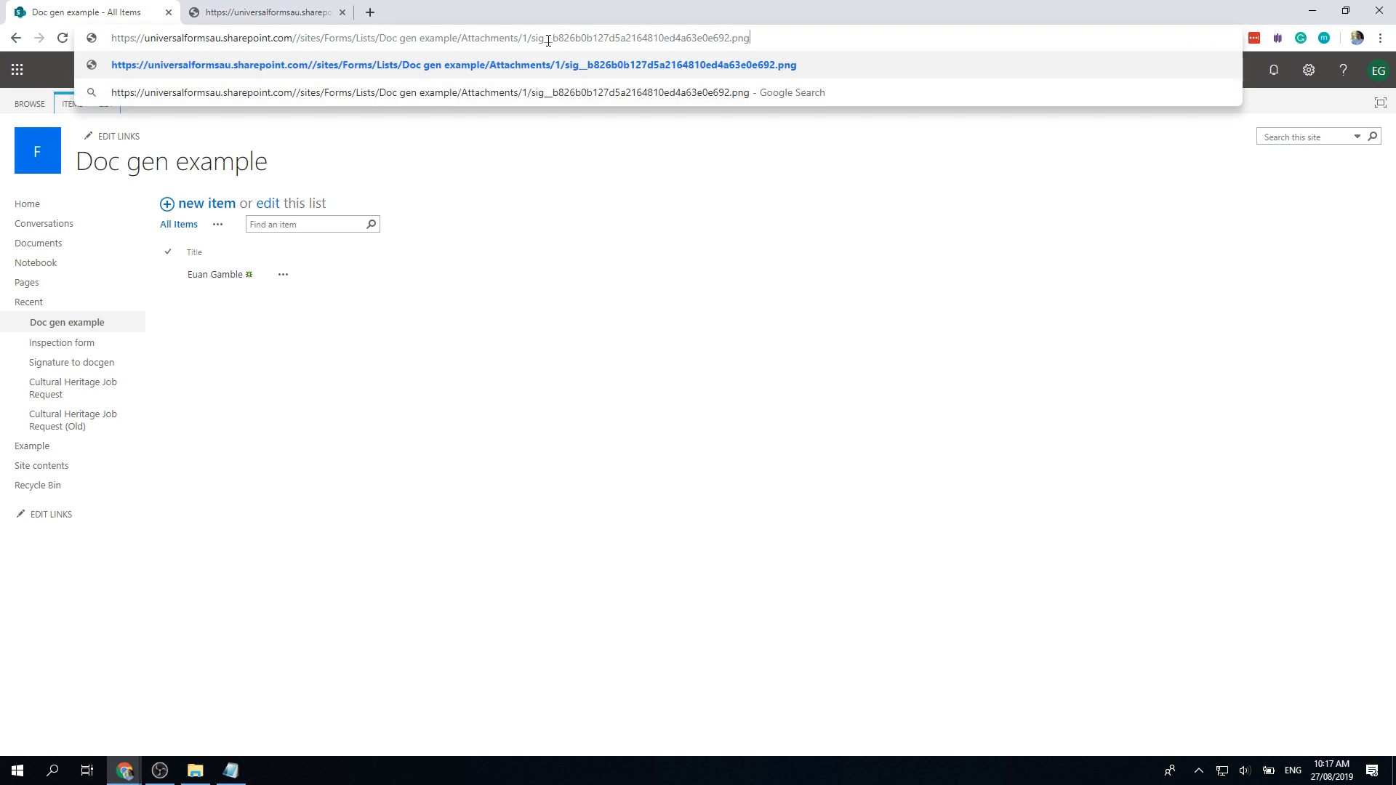
{"action": "key", "text": "Return"}
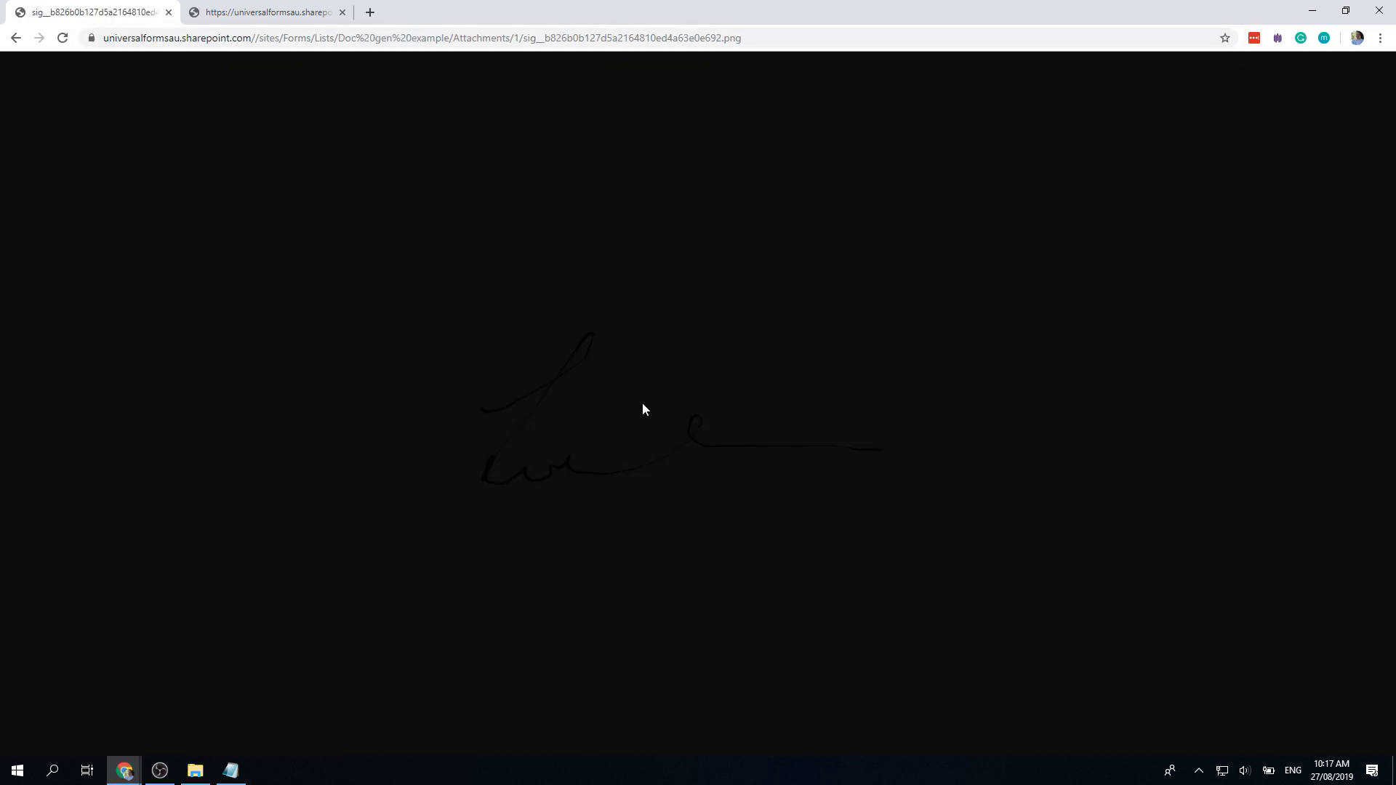
Step: Save the signature image as a PNG into Pictures and go back to the list
{"action": "right_click", "coordinate": [666, 350]}
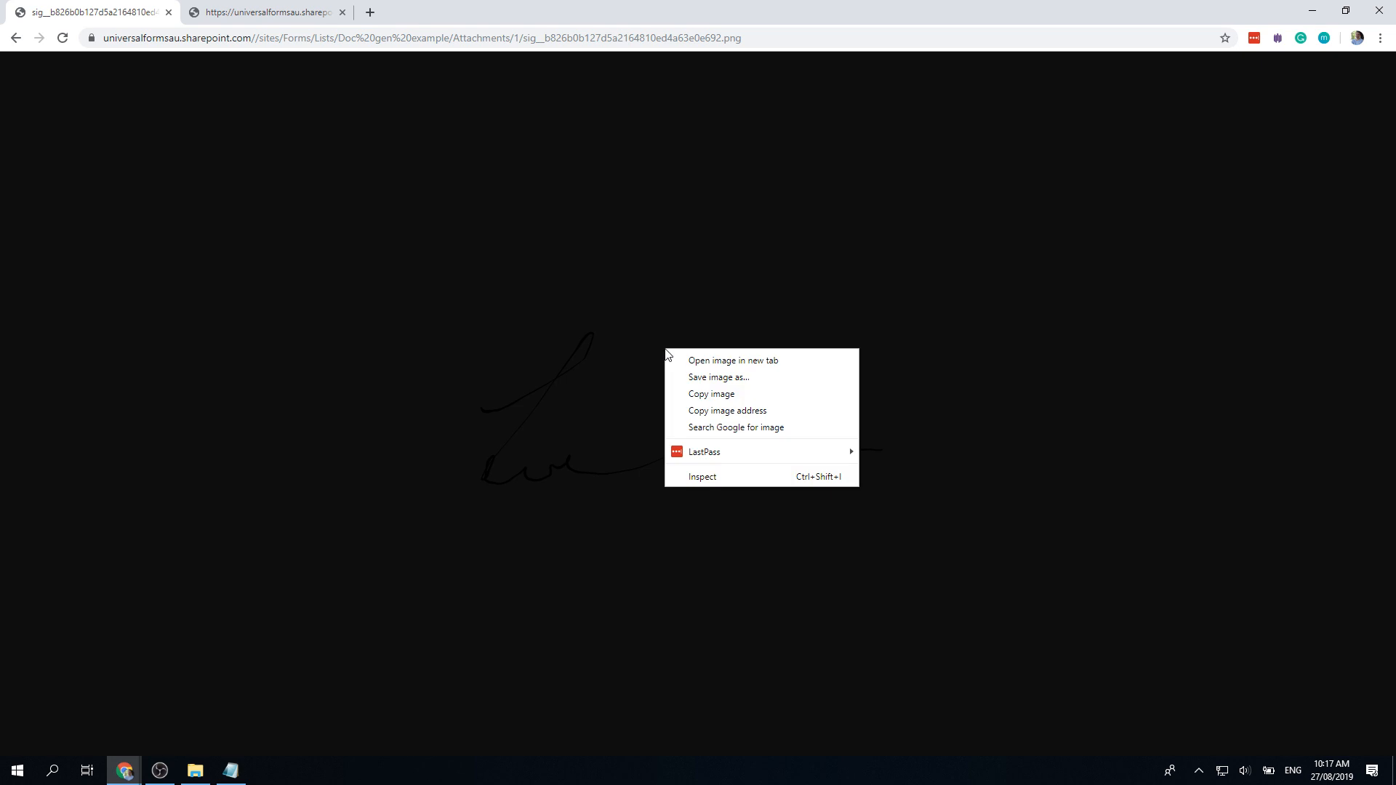
{"action": "left_click", "coordinate": [725, 378]}
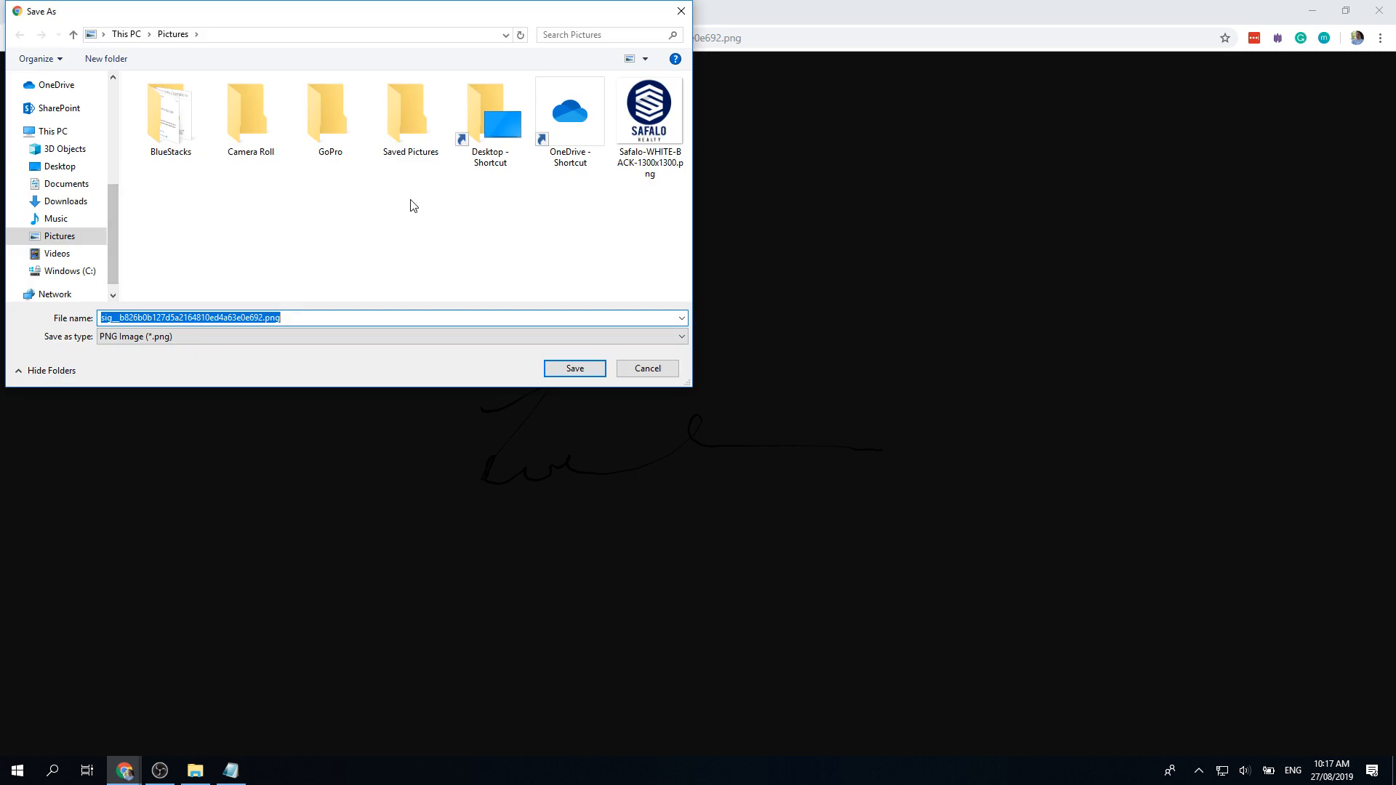
{"action": "left_click", "coordinate": [570, 368]}
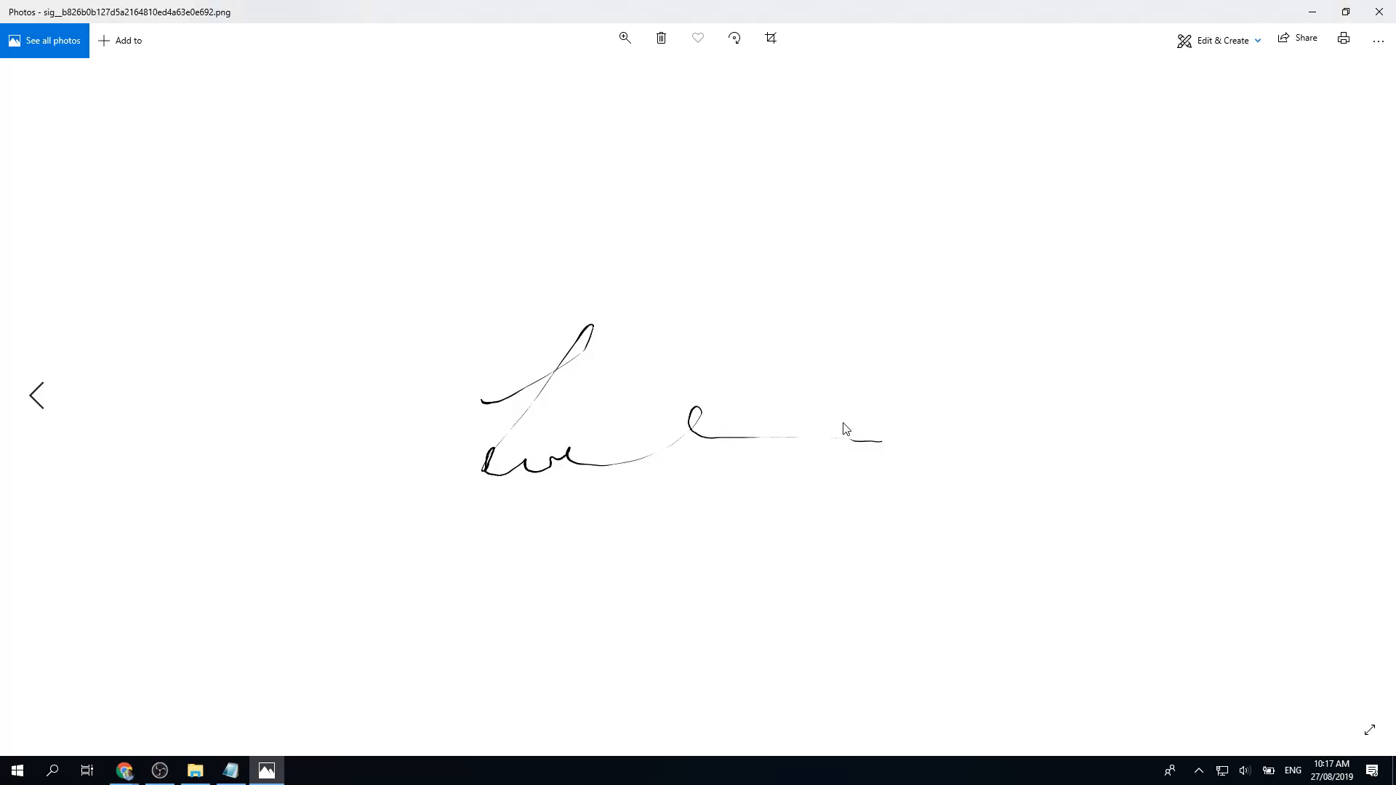
{"action": "left_click", "coordinate": [1378, 20]}
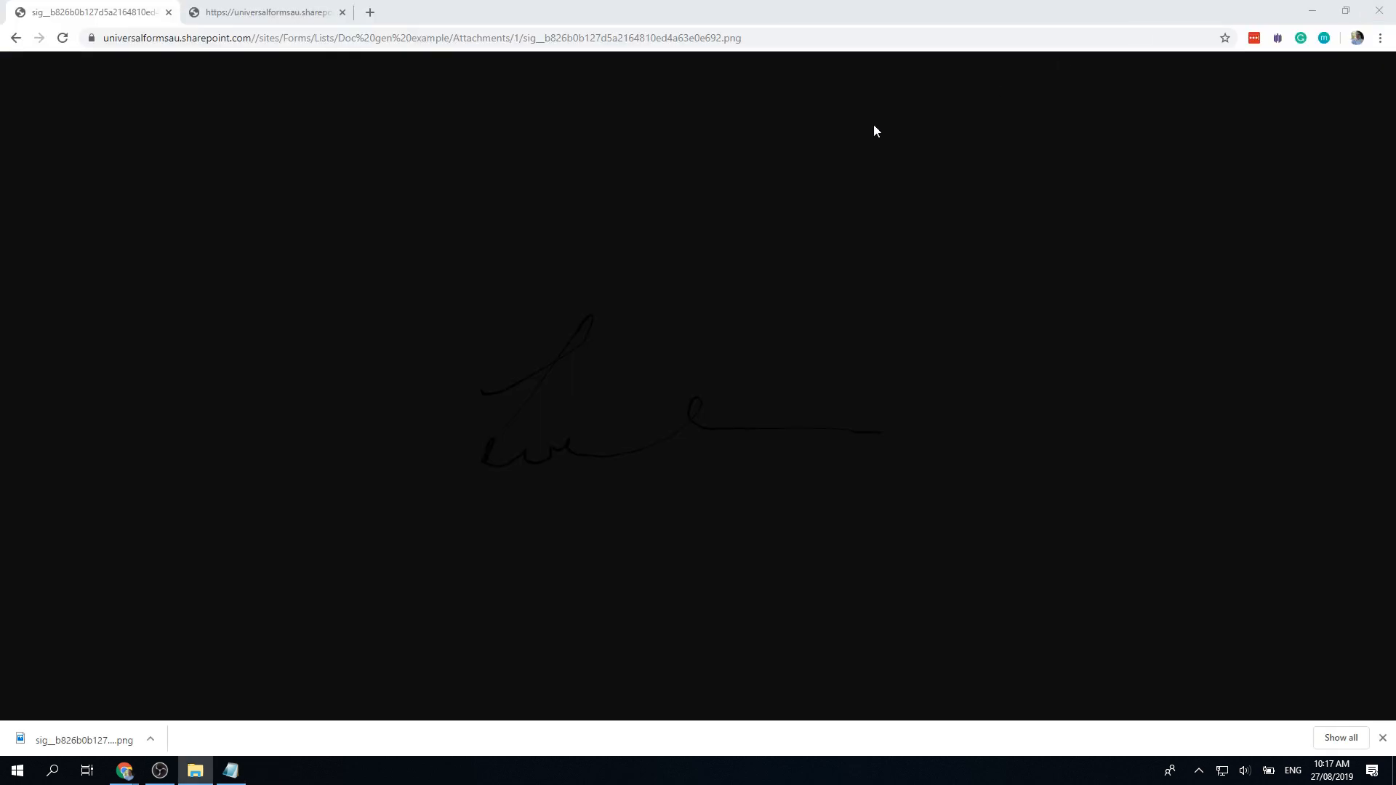
{"action": "left_click", "coordinate": [18, 37]}
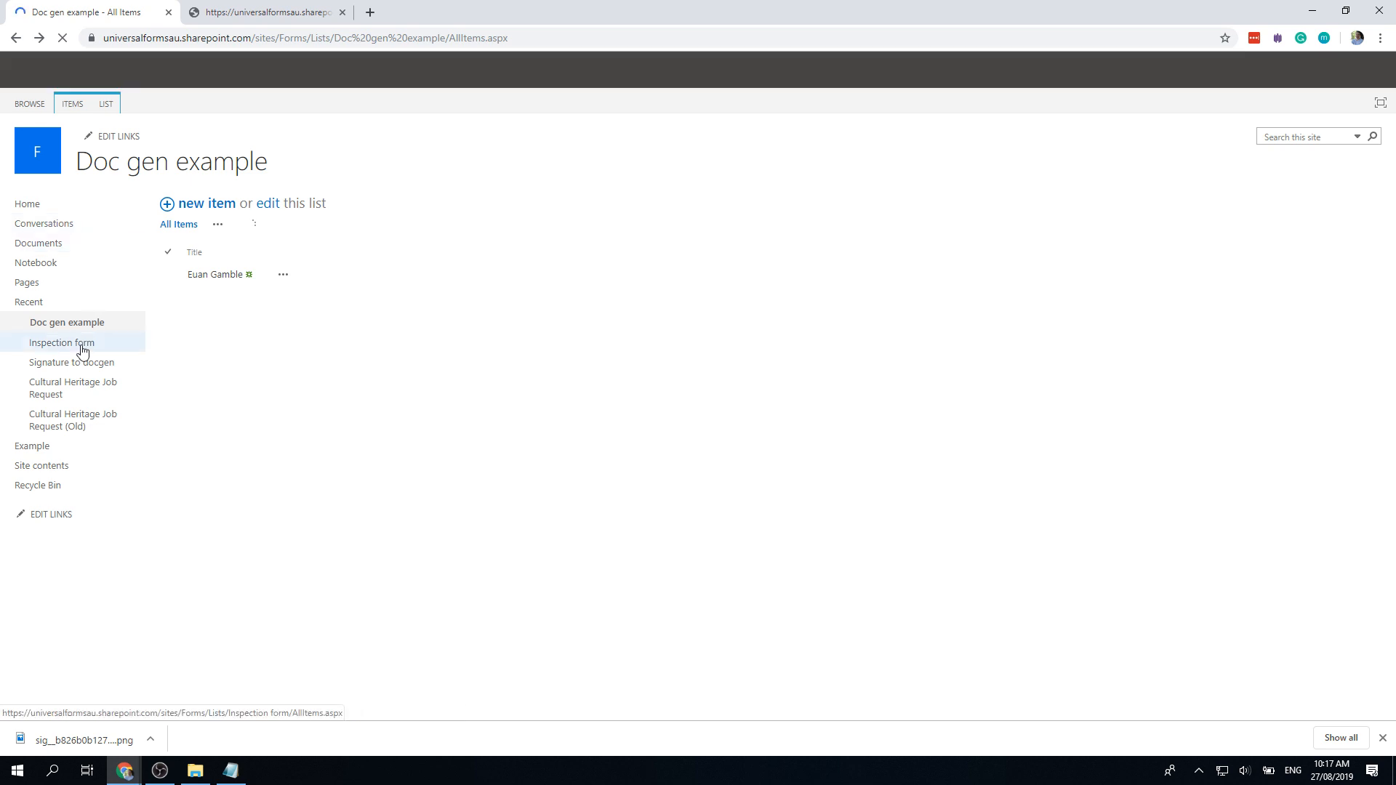
Step: Create a blank Word document, Document3.docx, from the New menu of the Documents library
{"action": "left_click", "coordinate": [30, 246]}
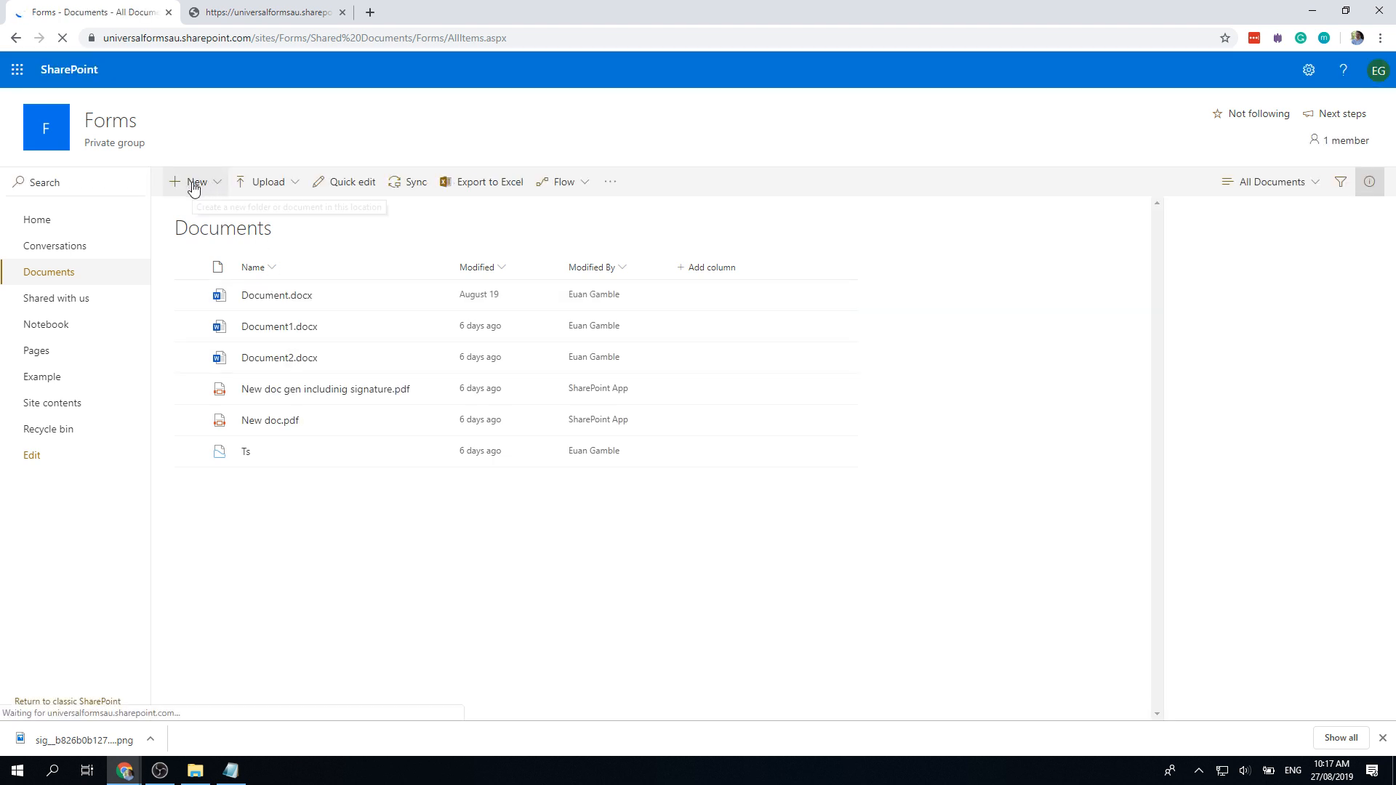
{"action": "left_click", "coordinate": [216, 188]}
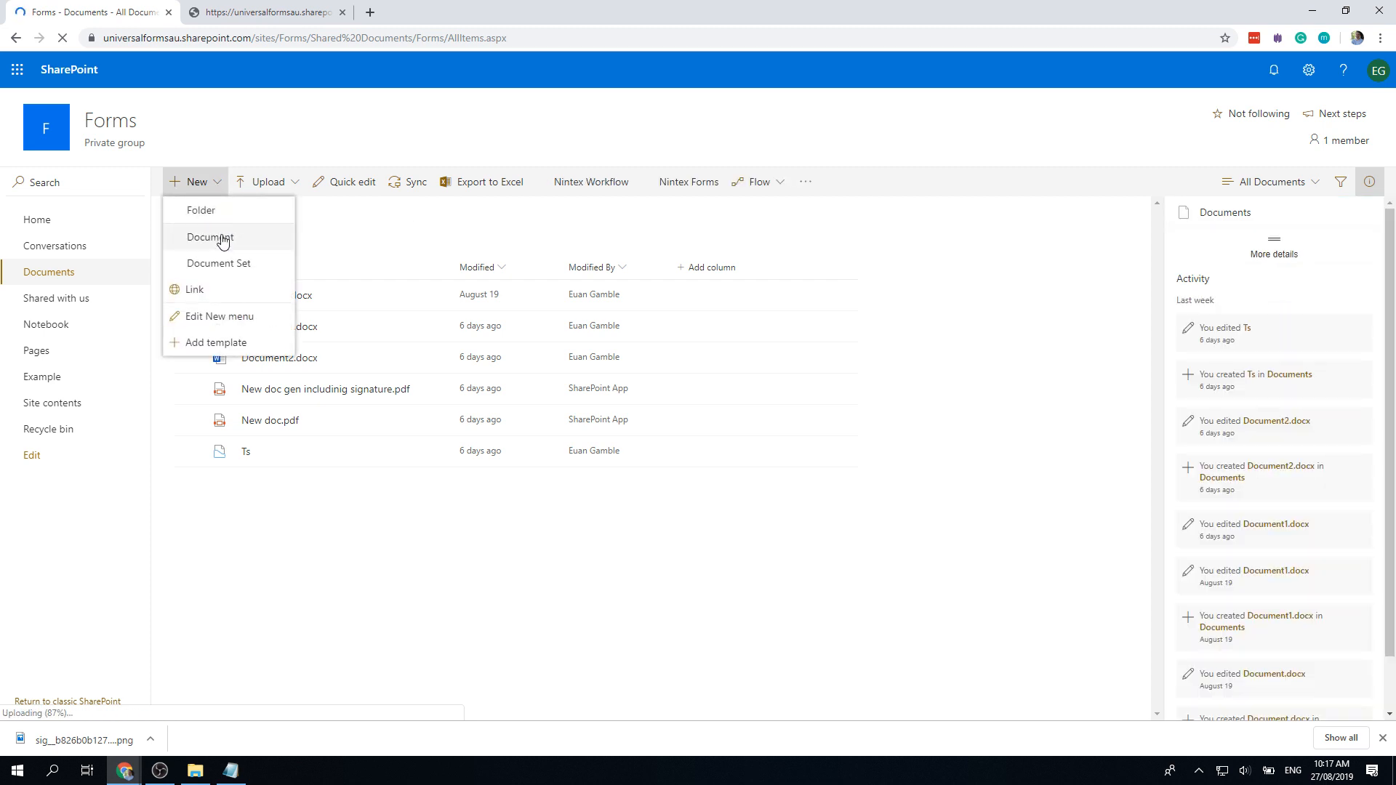
{"action": "left_click", "coordinate": [211, 241]}
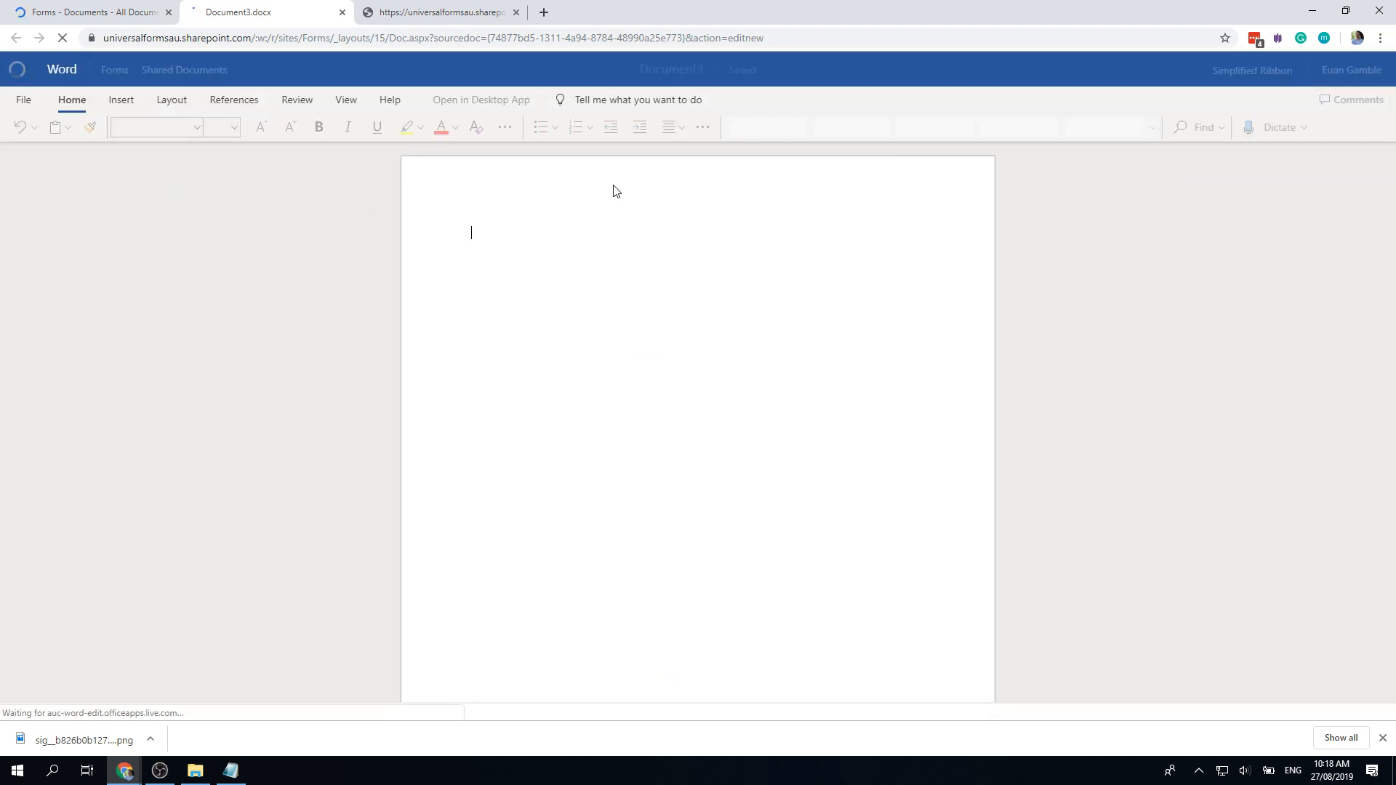
Step: Open Document3 in the desktop Word app, allowing Chrome to launch it
{"action": "left_click", "coordinate": [499, 103]}
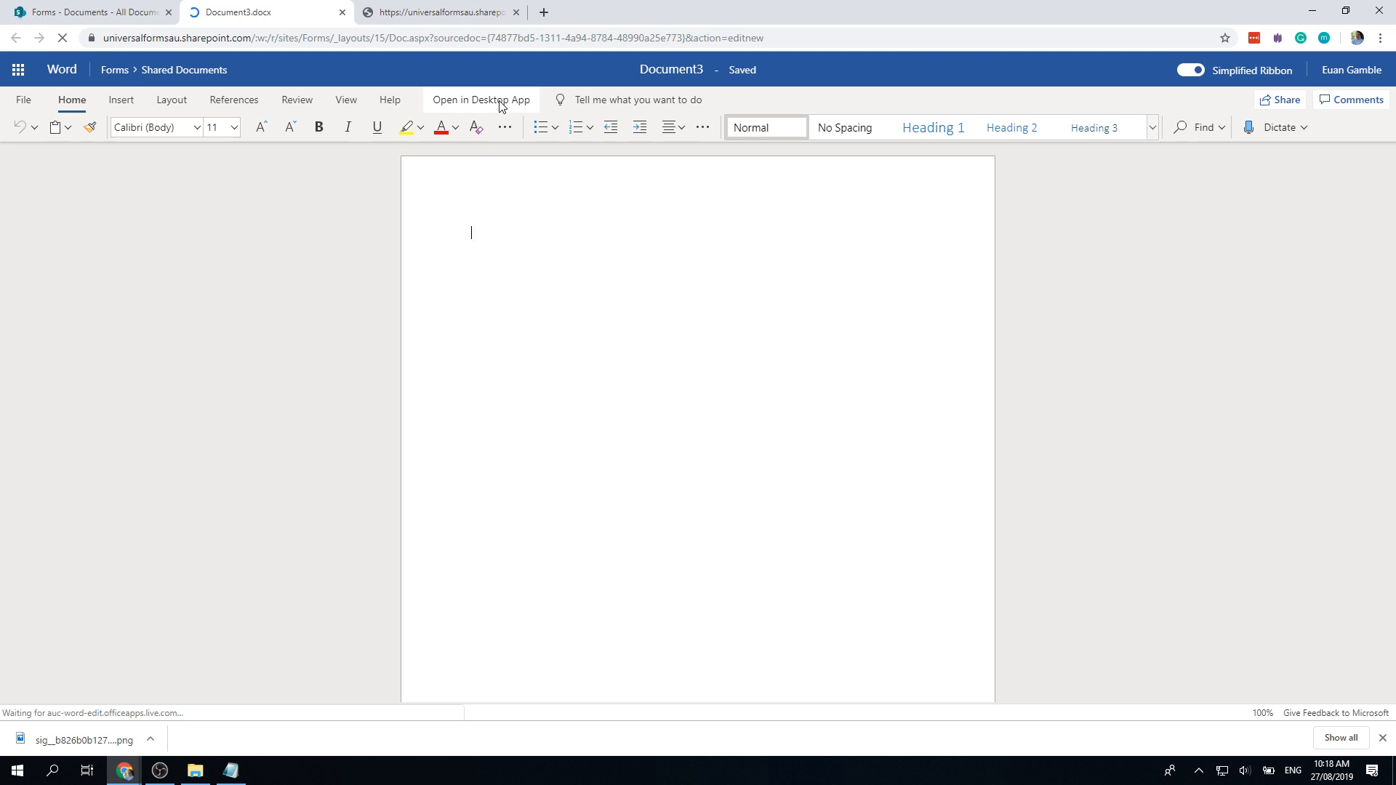
{"action": "left_click", "coordinate": [500, 101]}
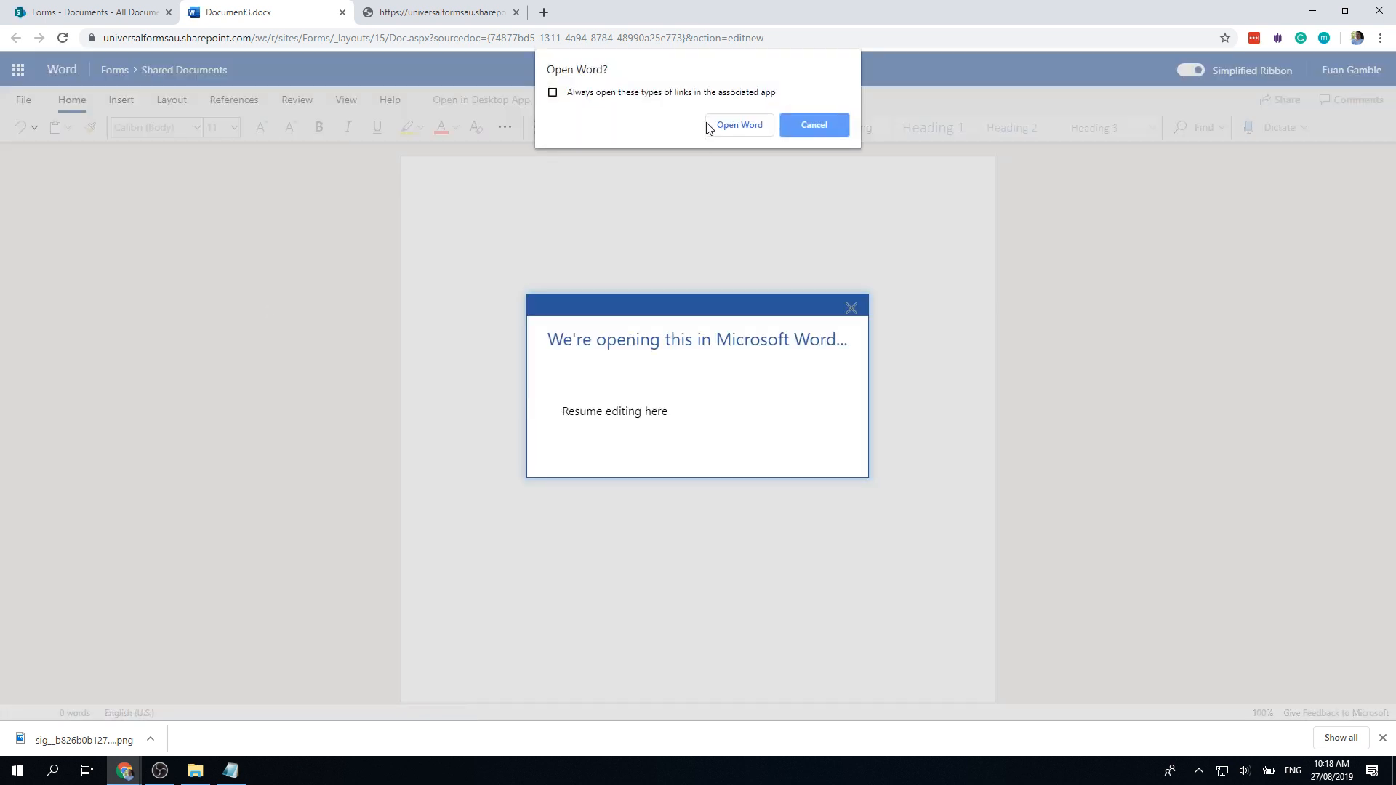
{"action": "left_click", "coordinate": [723, 123]}
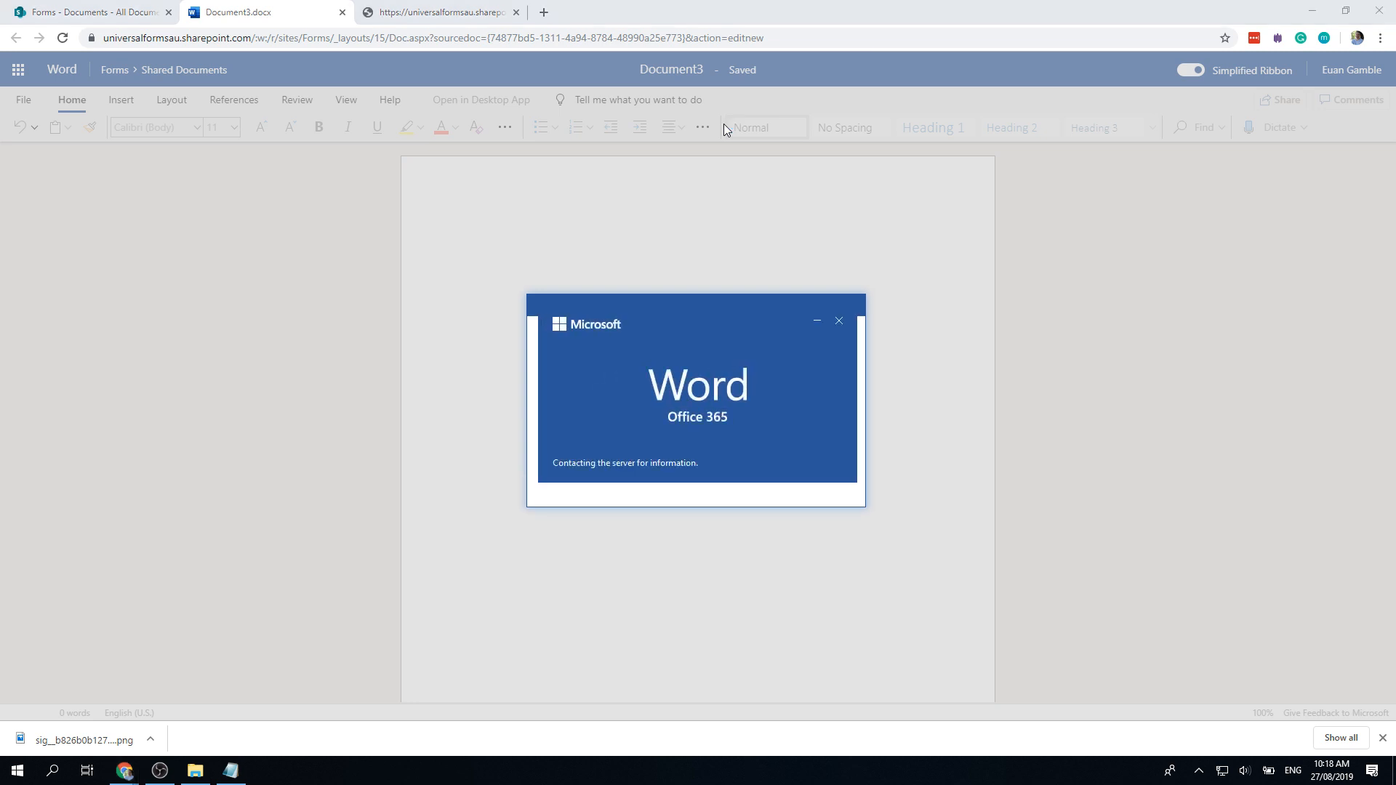
Step: Edit and restore the attachments feed address, then switch to the Word window
{"action": "left_click", "coordinate": [145, 22]}
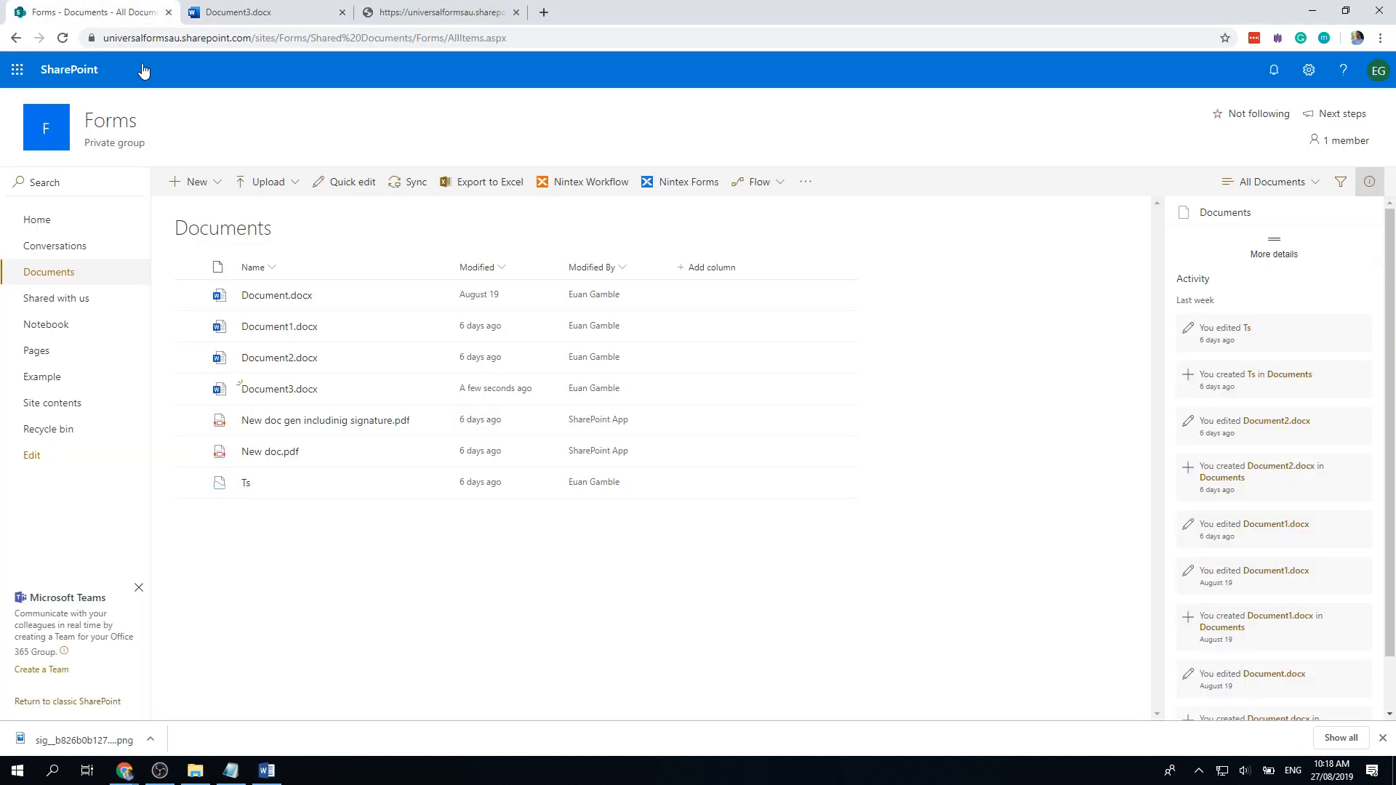
{"action": "left_click", "coordinate": [428, 12]}
{"action": "left_click_drag", "start_coordinate": [683, 42], "coordinate": [256, 48]}
{"action": "key", "text": "ctrl+v"}
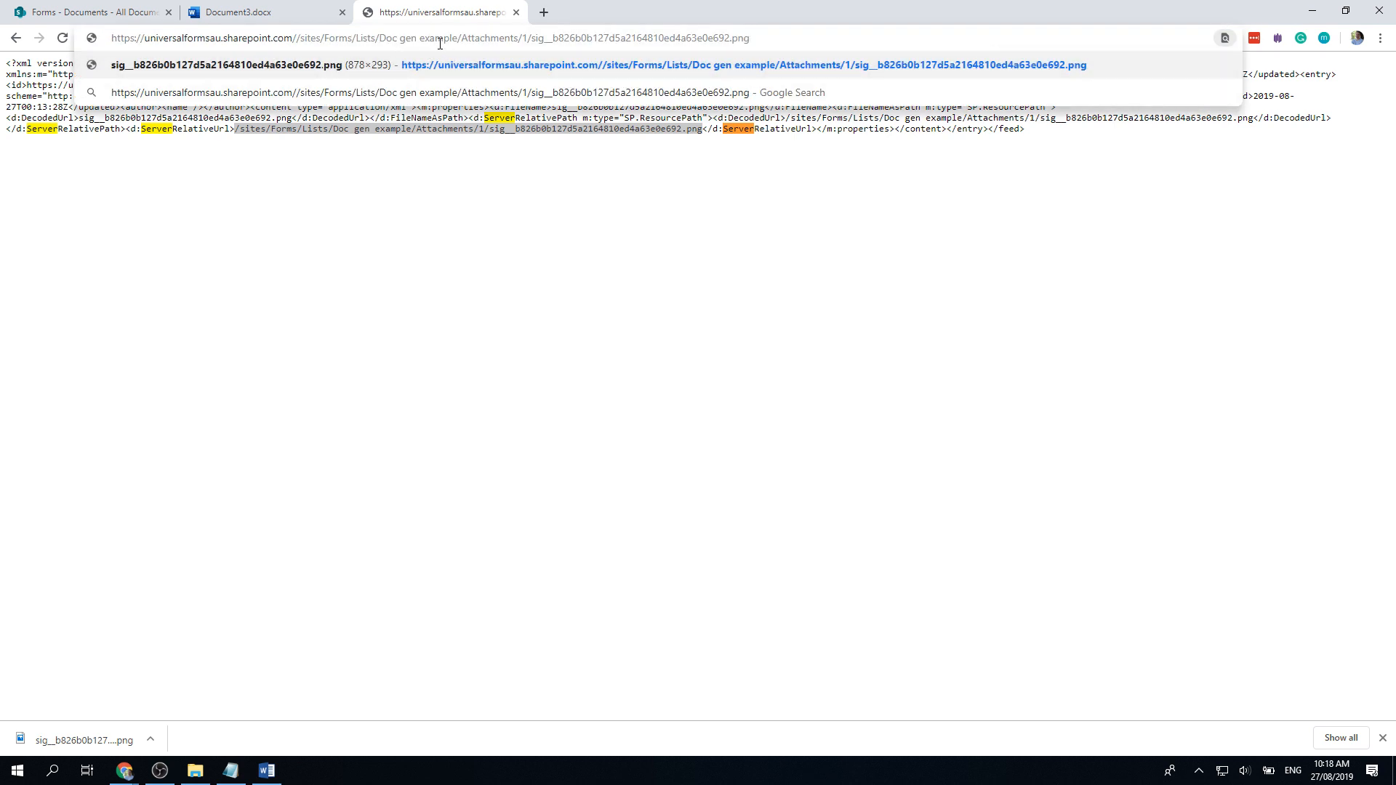
{"action": "key", "text": "ctrl+z"}
{"action": "key", "text": "alt+Tab"}
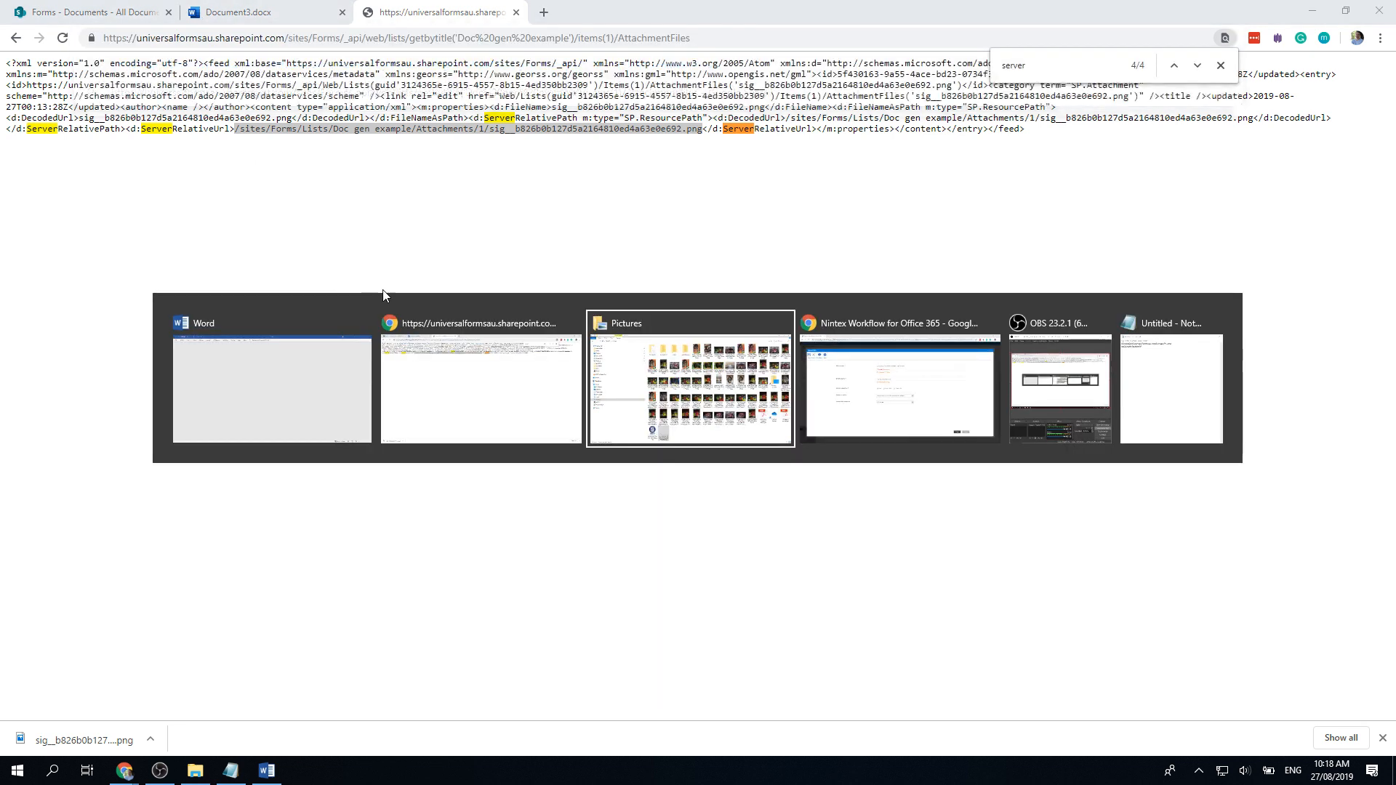
{"action": "key", "text": "alt+Tab"}
{"action": "key", "text": "alt+Tab"}
{"action": "key", "text": "alt+Tab"}
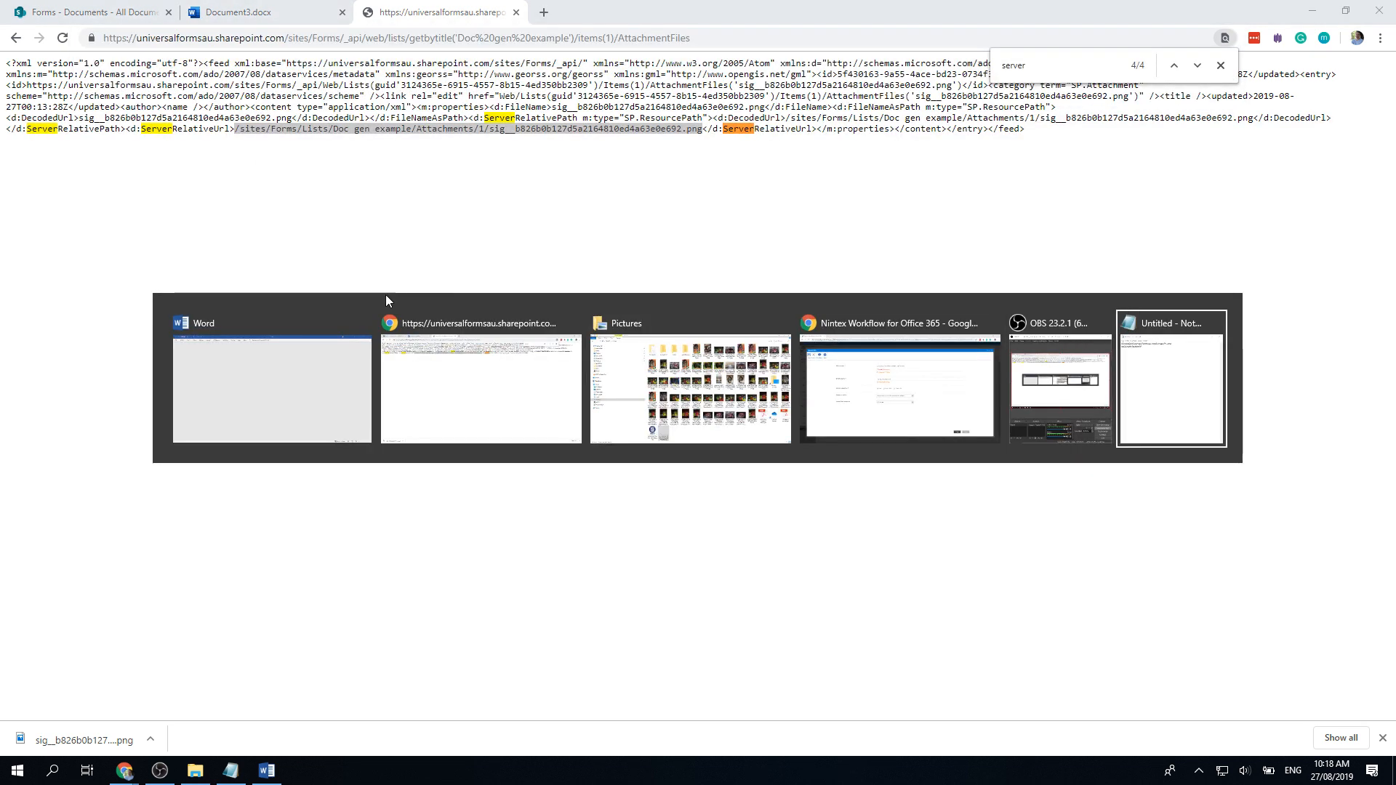
{"action": "key", "text": "alt+Tab"}
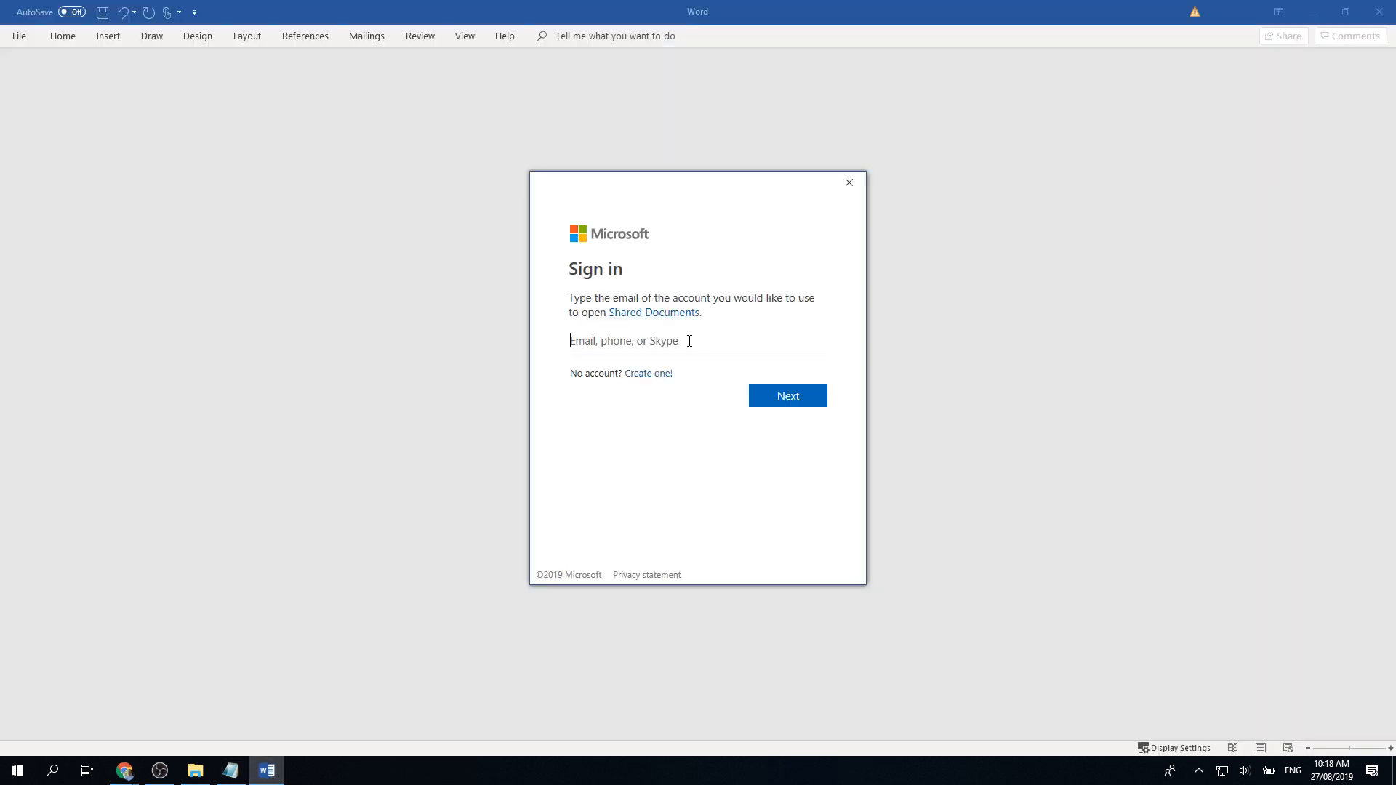
Step: Replace the sign-in e-mail with the site account's address from the notes and submit it
{"action": "key", "text": "ctrl+a"}
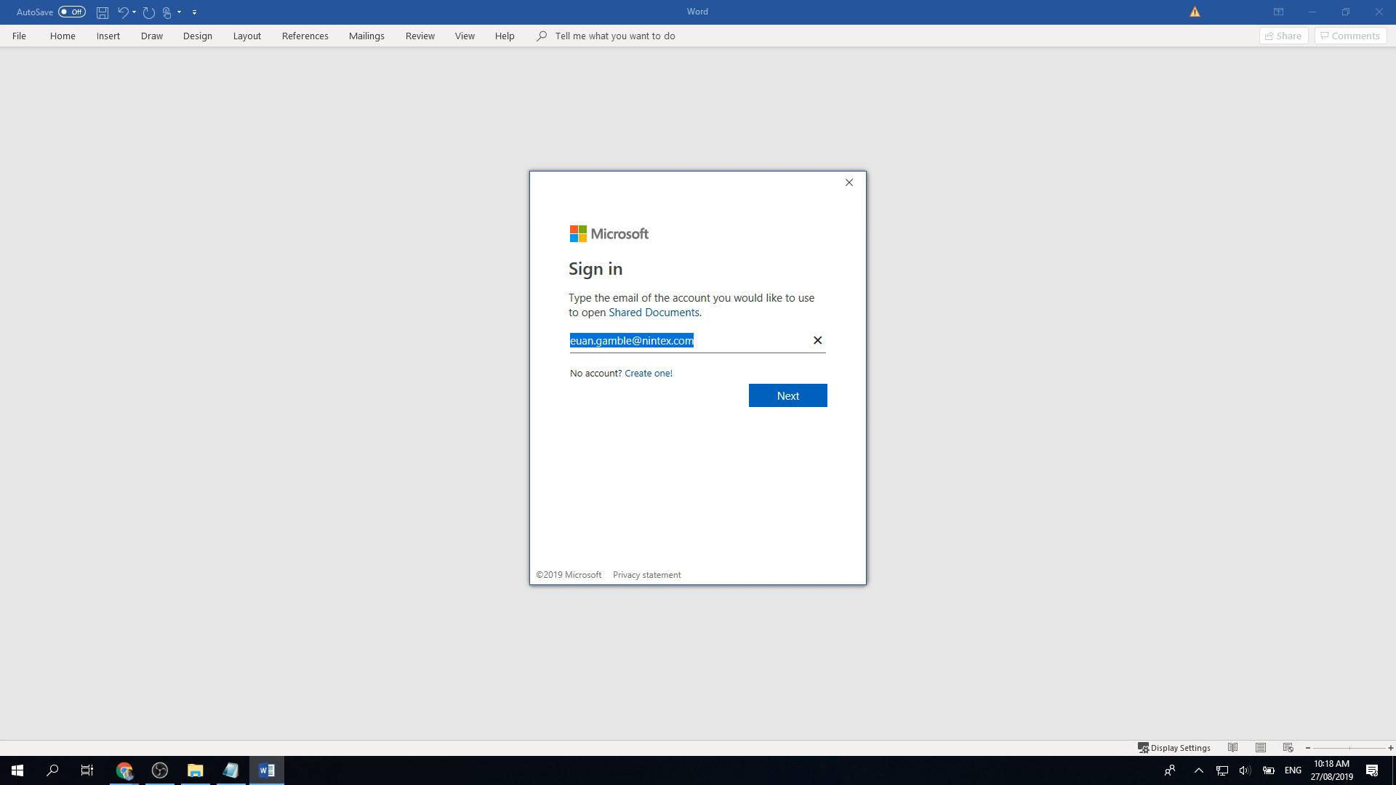
{"action": "key", "text": "alt+Tab"}
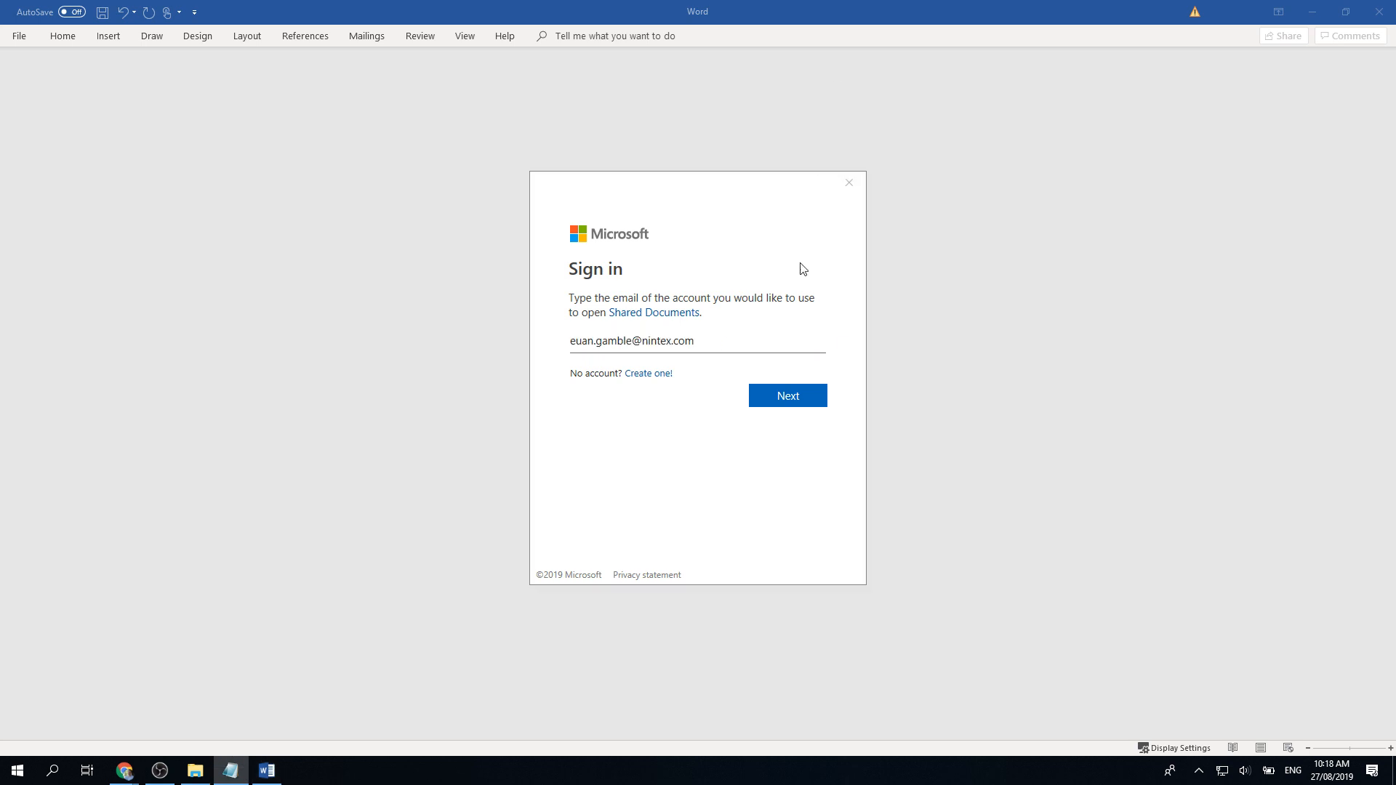
{"action": "key", "text": "alt+Tab"}
{"action": "key", "text": "ctrl+v"}
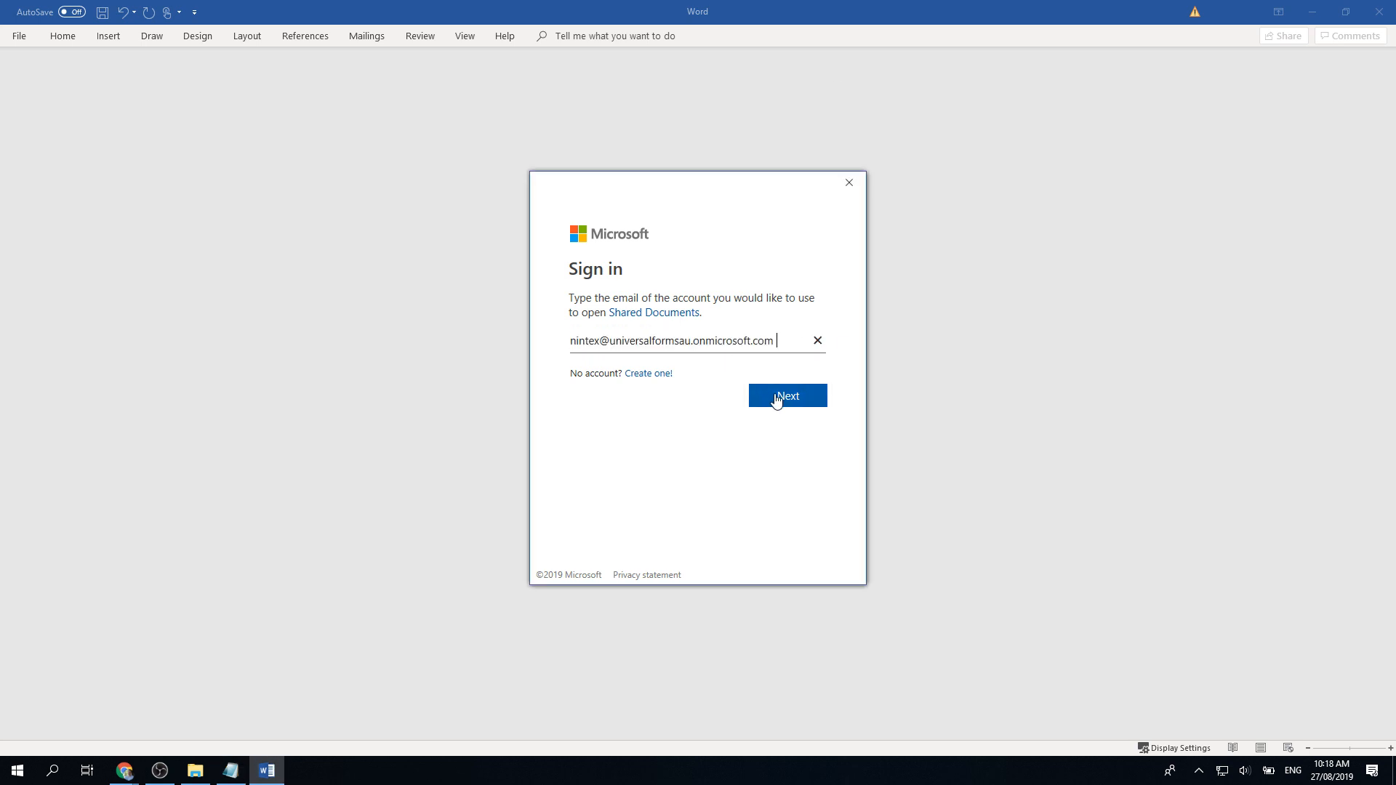
{"action": "left_click", "coordinate": [787, 400]}
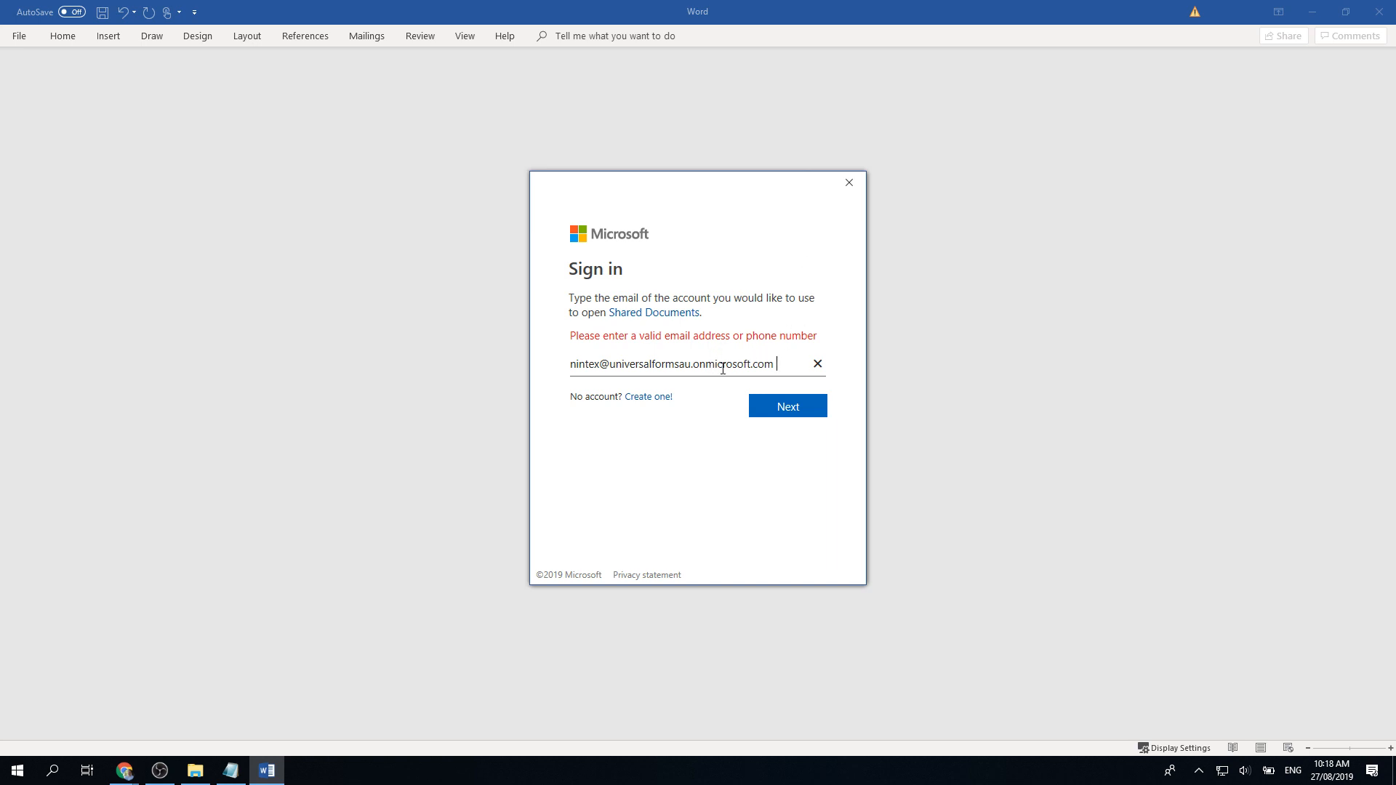
{"action": "left_click", "coordinate": [803, 413]}
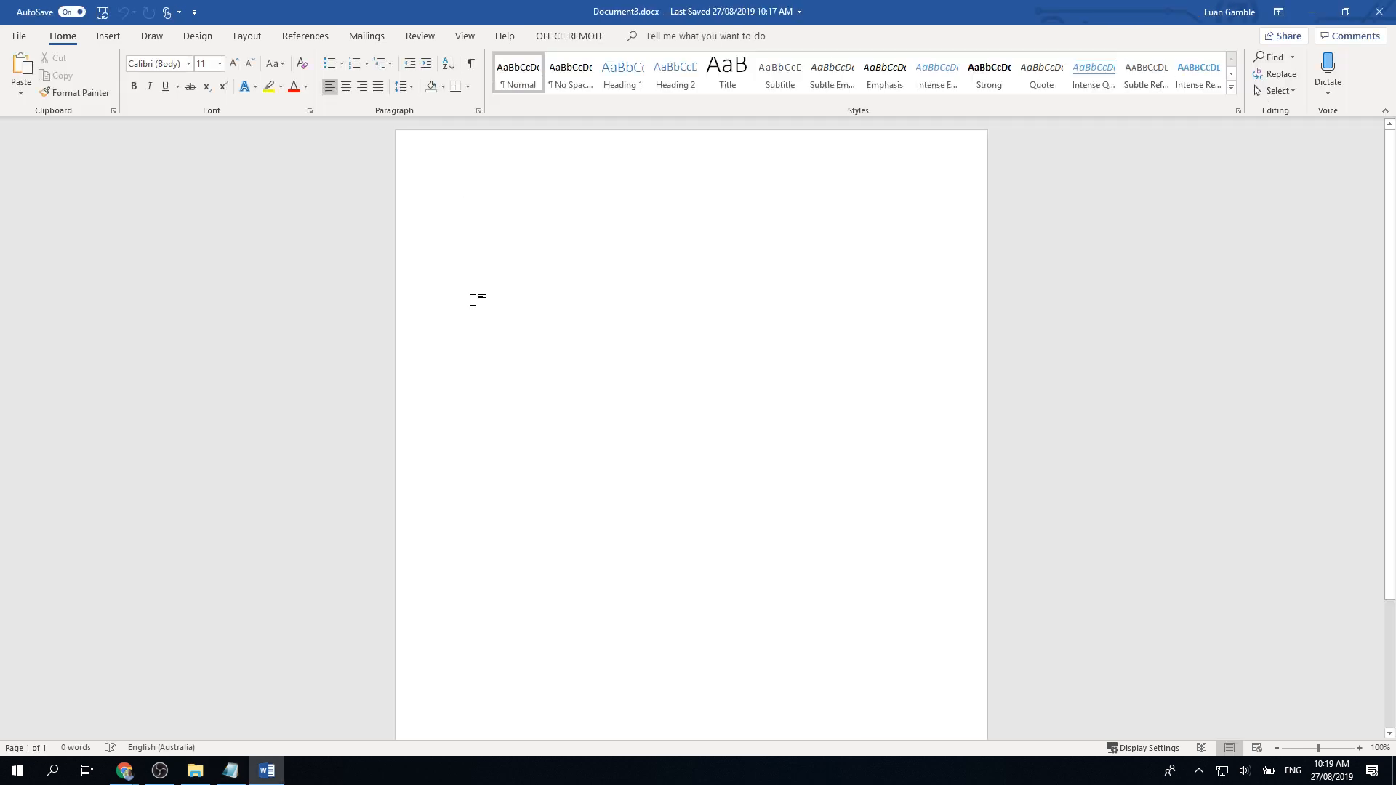
Step: Insert the saved signature PNG into Document3, confirm it saved, and close Word
{"action": "left_click", "coordinate": [109, 36]}
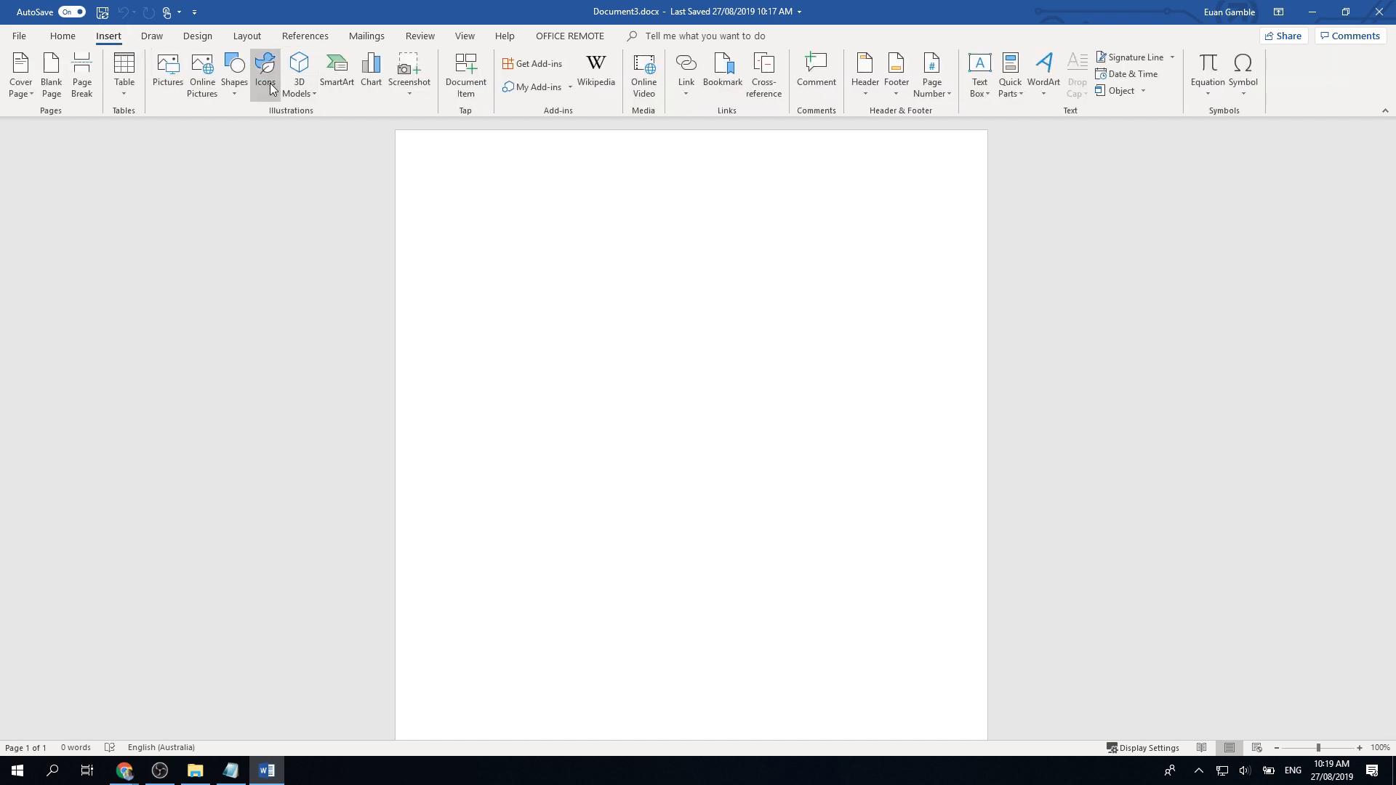
{"action": "left_click", "coordinate": [169, 86]}
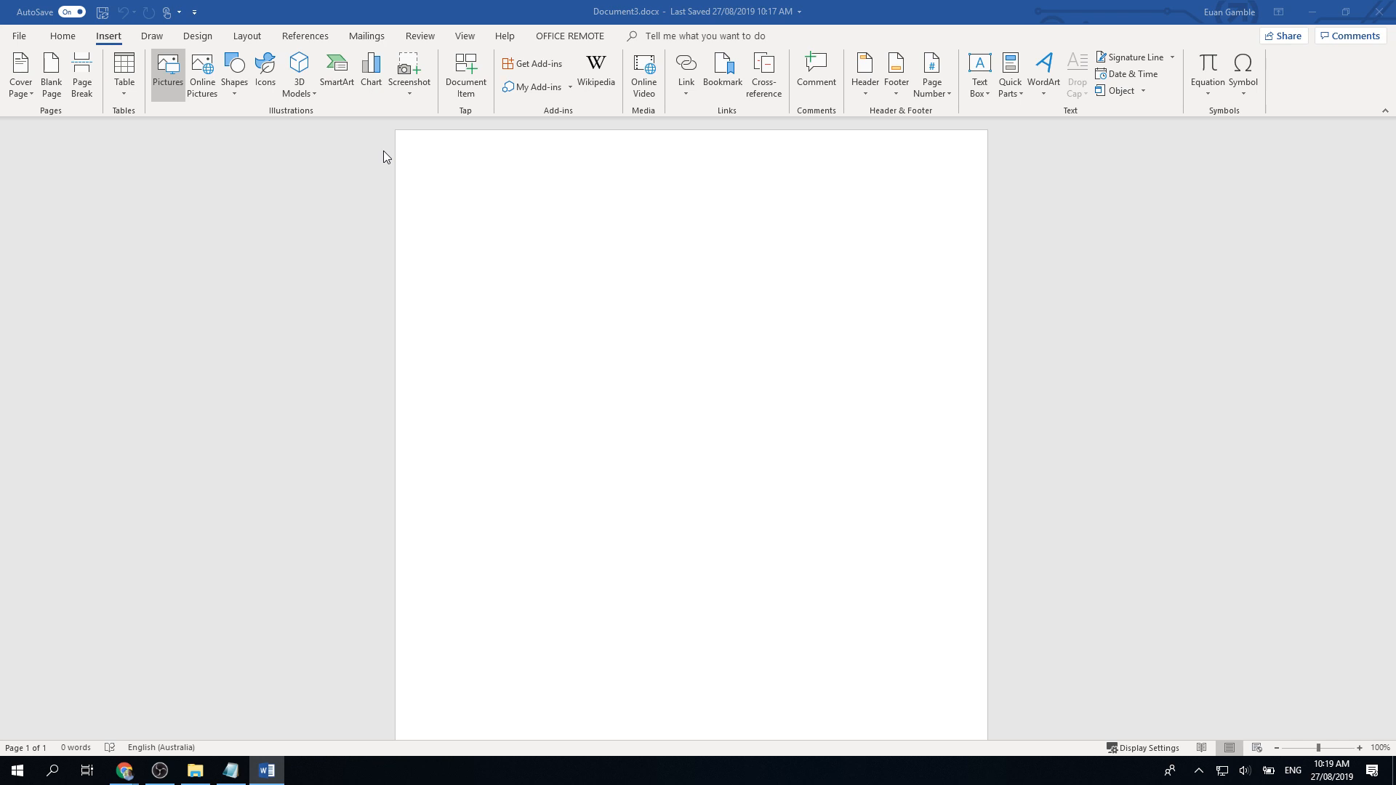
{"action": "double_click", "coordinate": [248, 285]}
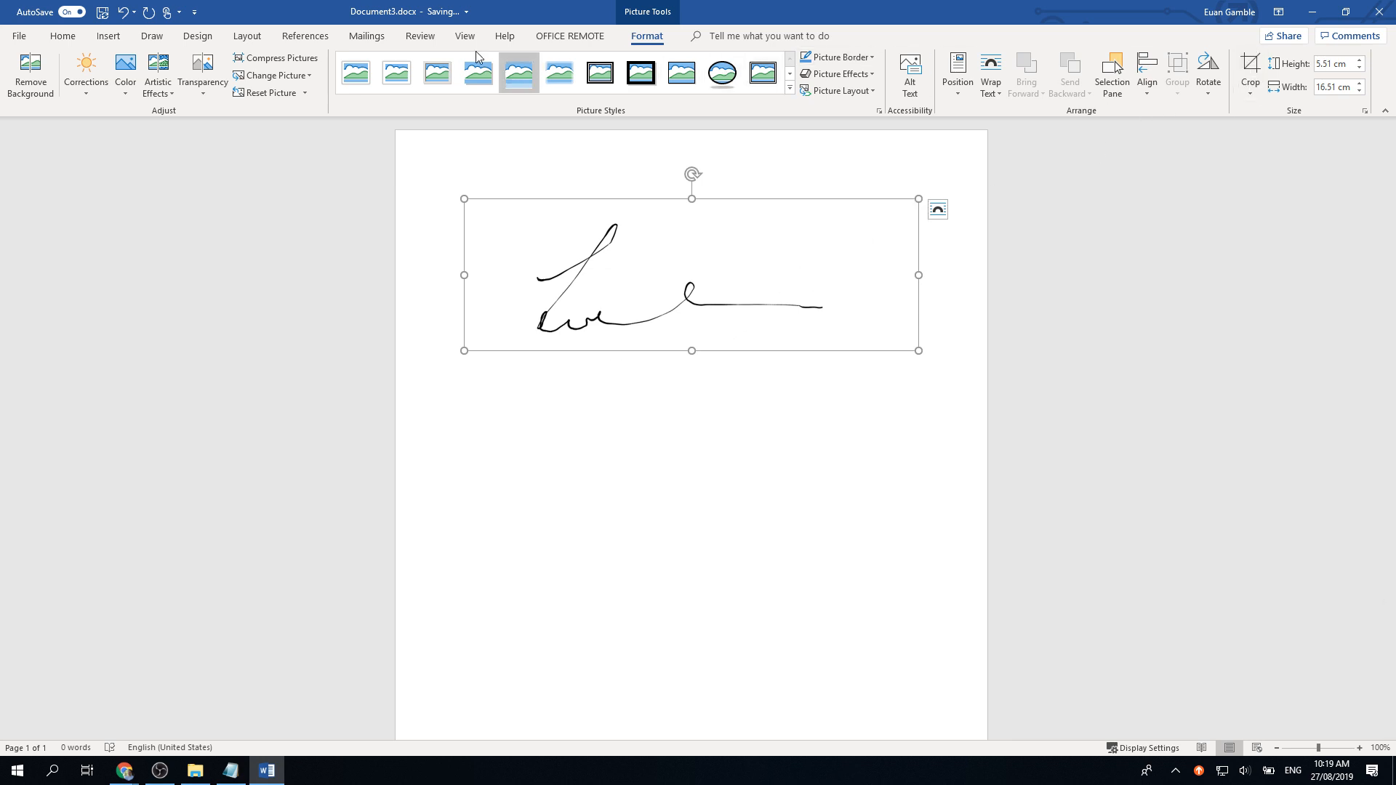
{"action": "left_click", "coordinate": [19, 36]}
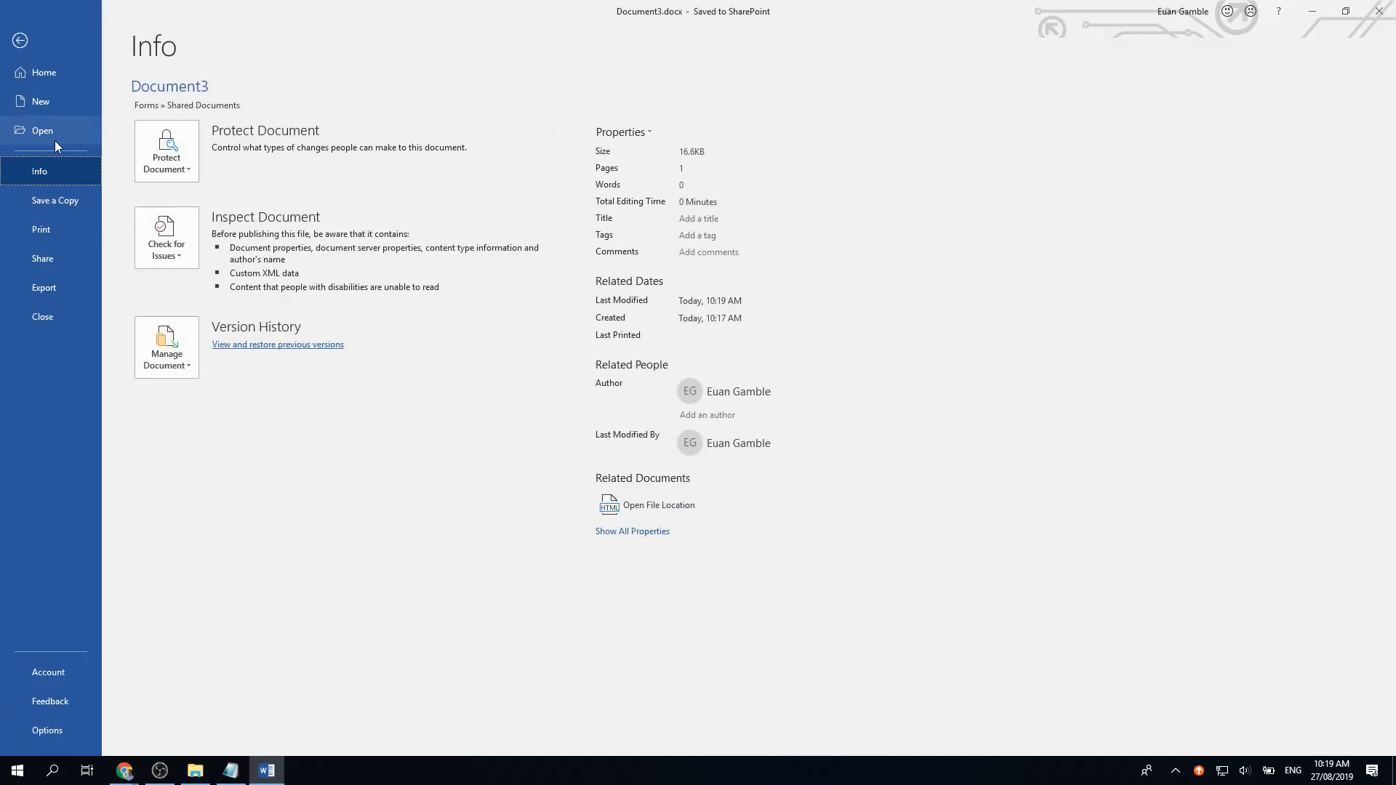
{"action": "left_click", "coordinate": [37, 40]}
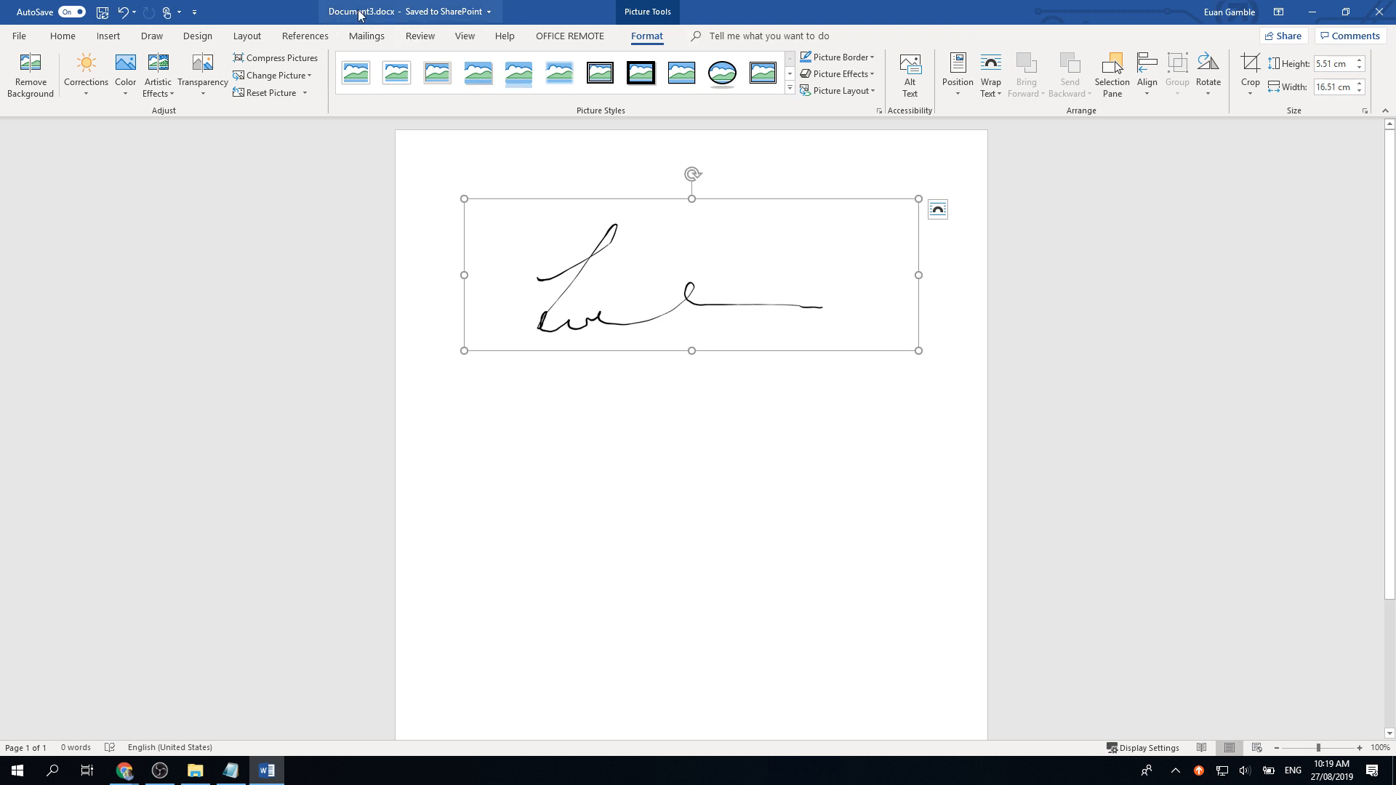
{"action": "left_click", "coordinate": [1378, 11]}
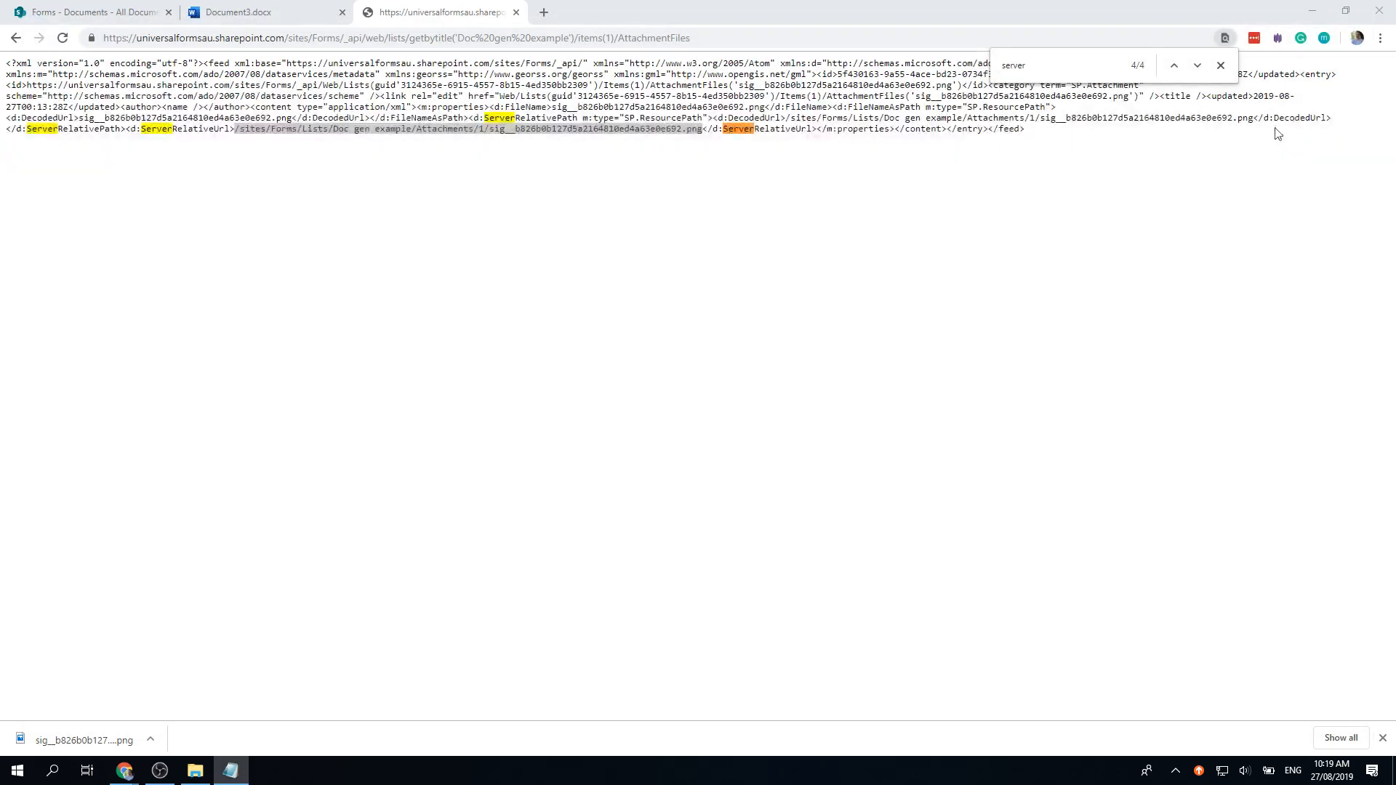
Step: Close the Document3 tab, go back to Documents via history, and open Site contents
{"action": "left_click", "coordinate": [296, 16]}
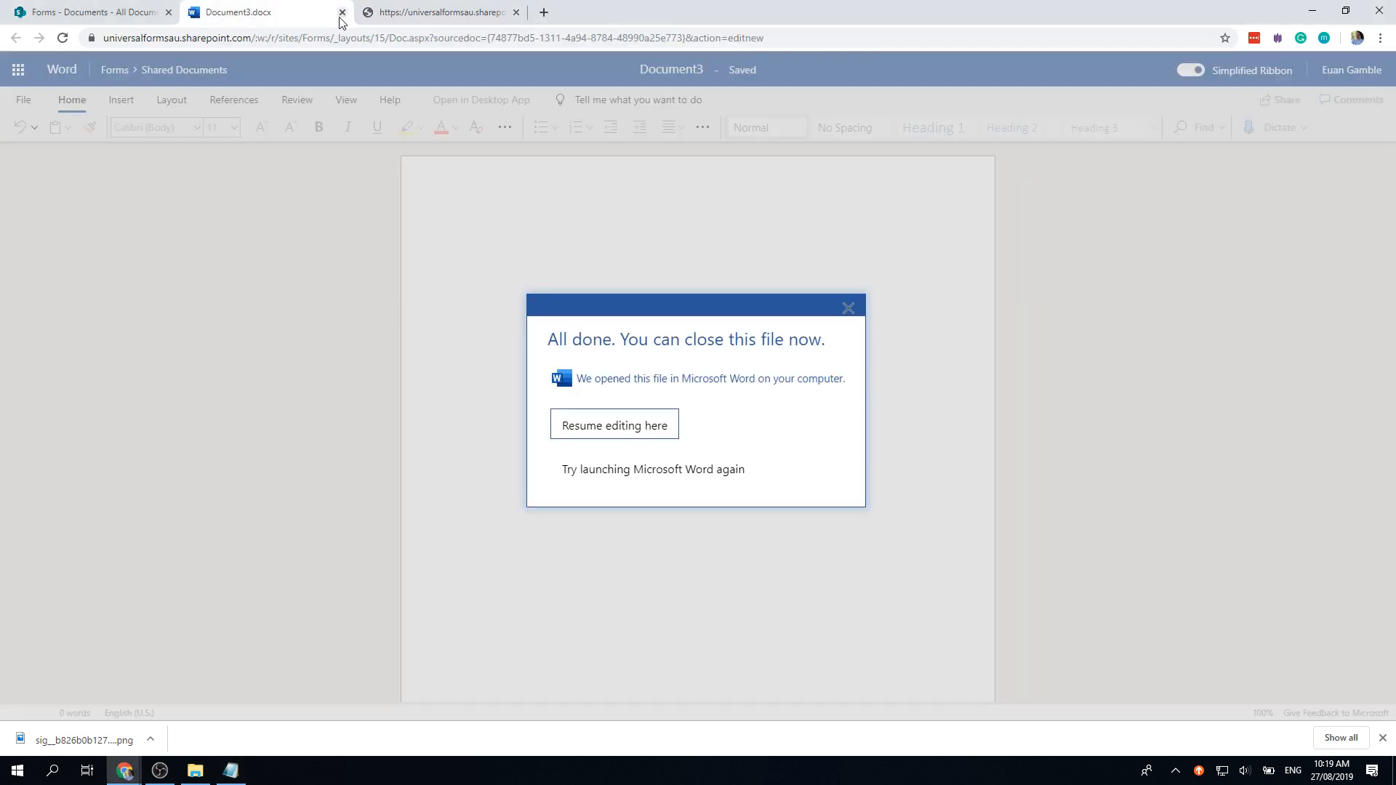
{"action": "left_click", "coordinate": [145, 13]}
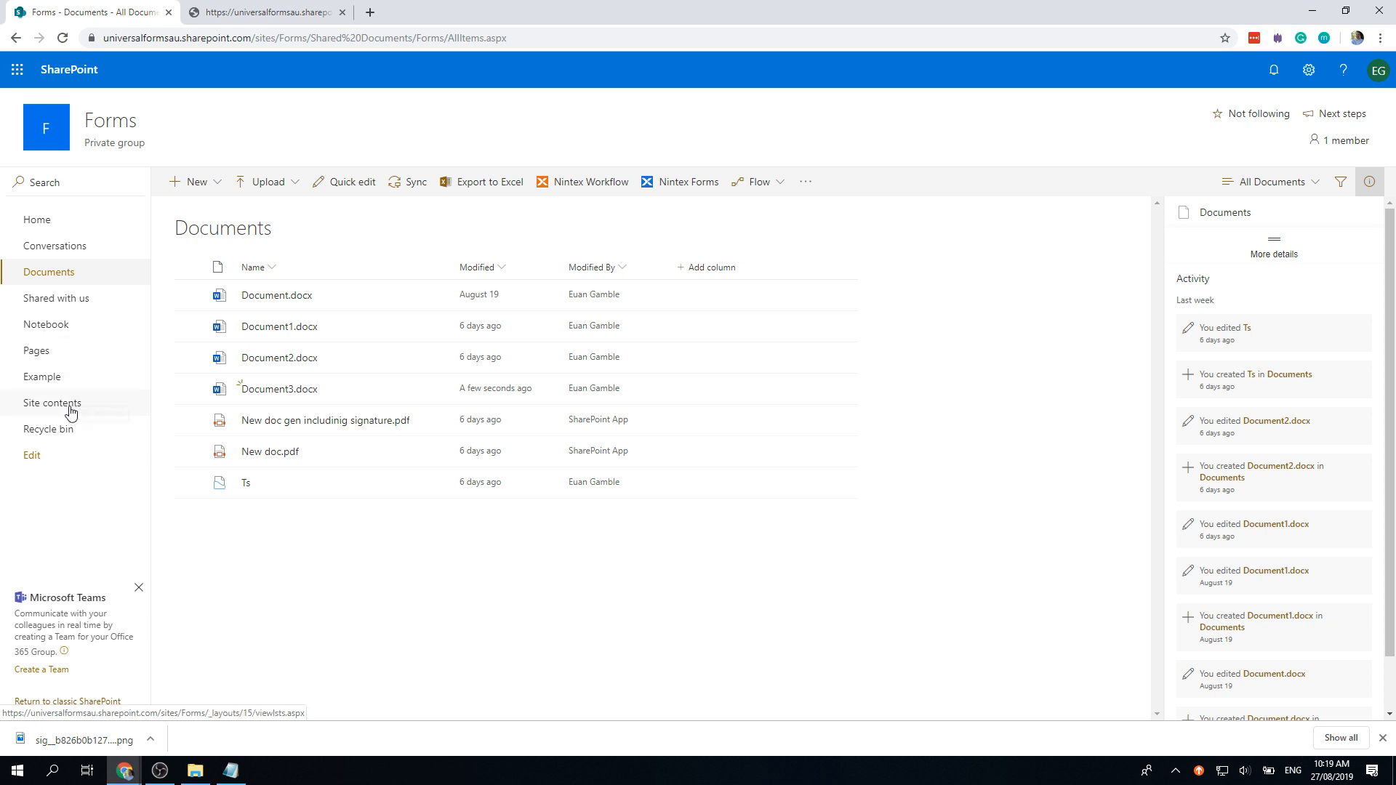
{"action": "left_click", "coordinate": [56, 375]}
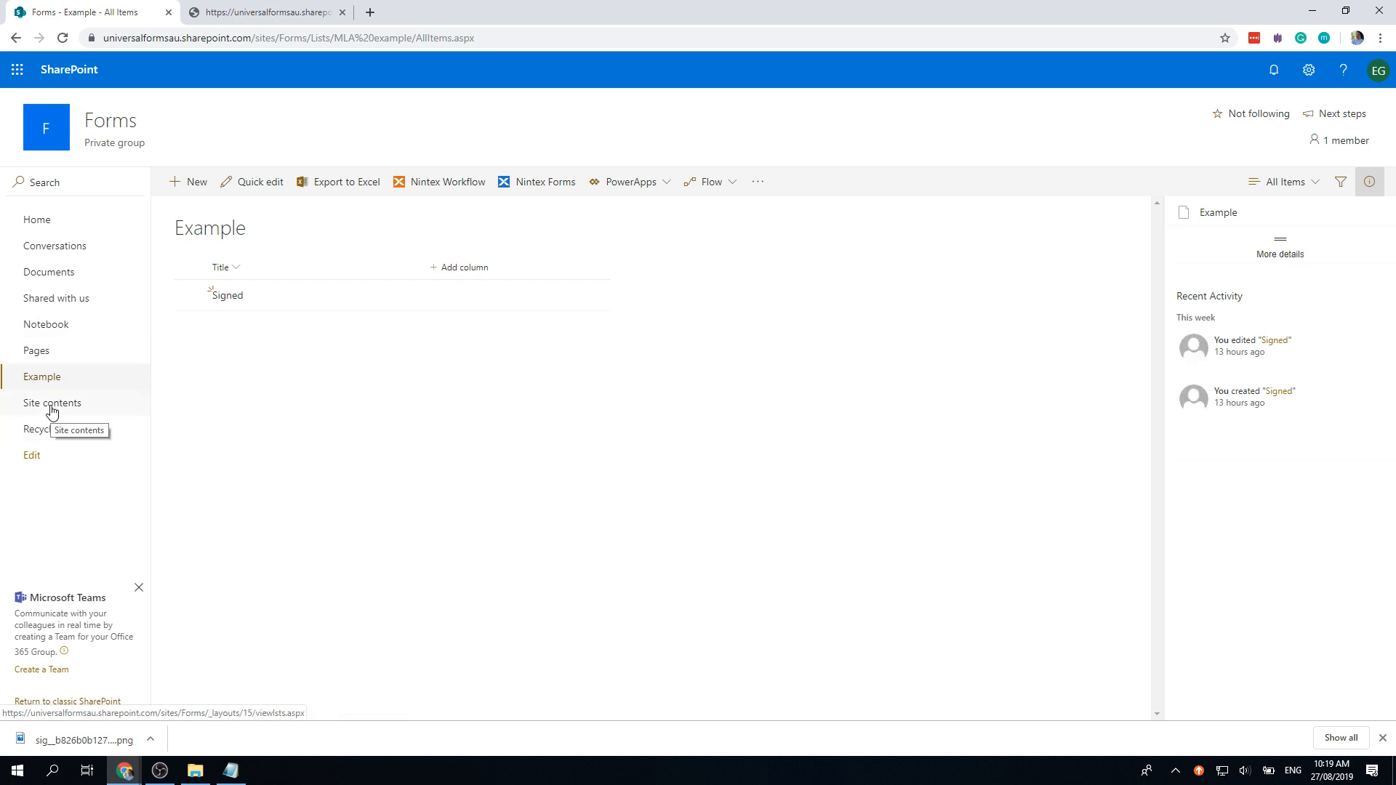
{"action": "left_click", "coordinate": [254, 11]}
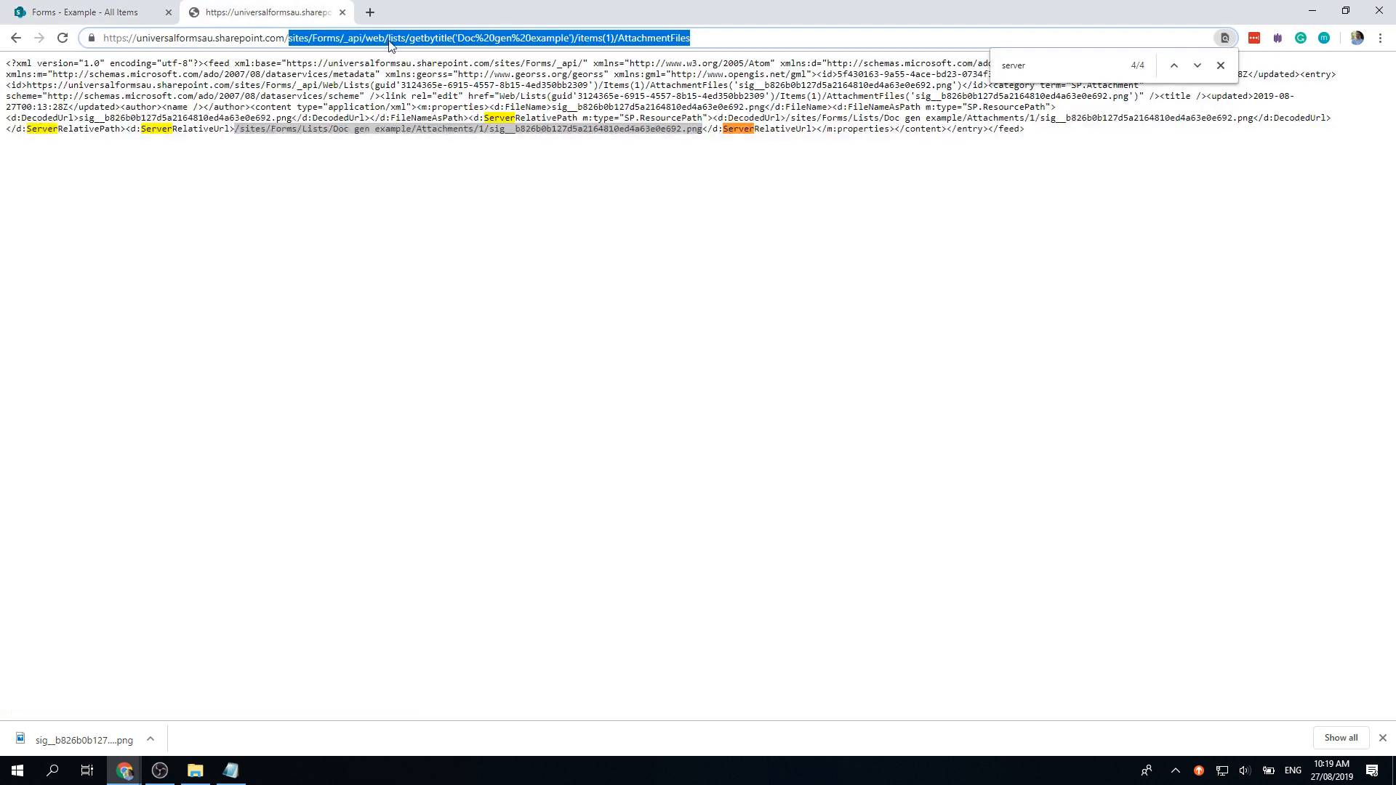
{"action": "left_click", "coordinate": [109, 10]}
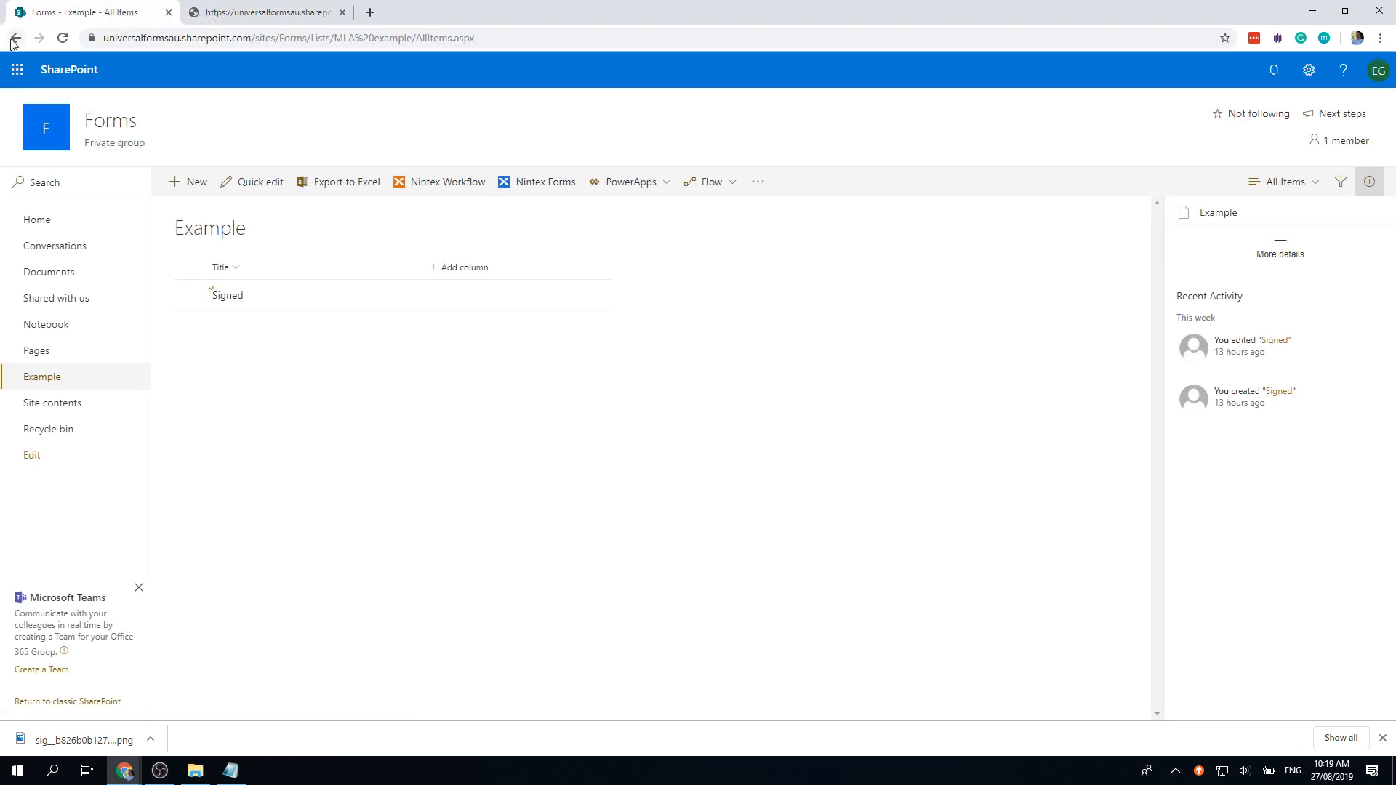
{"action": "right_click", "coordinate": [13, 39]}
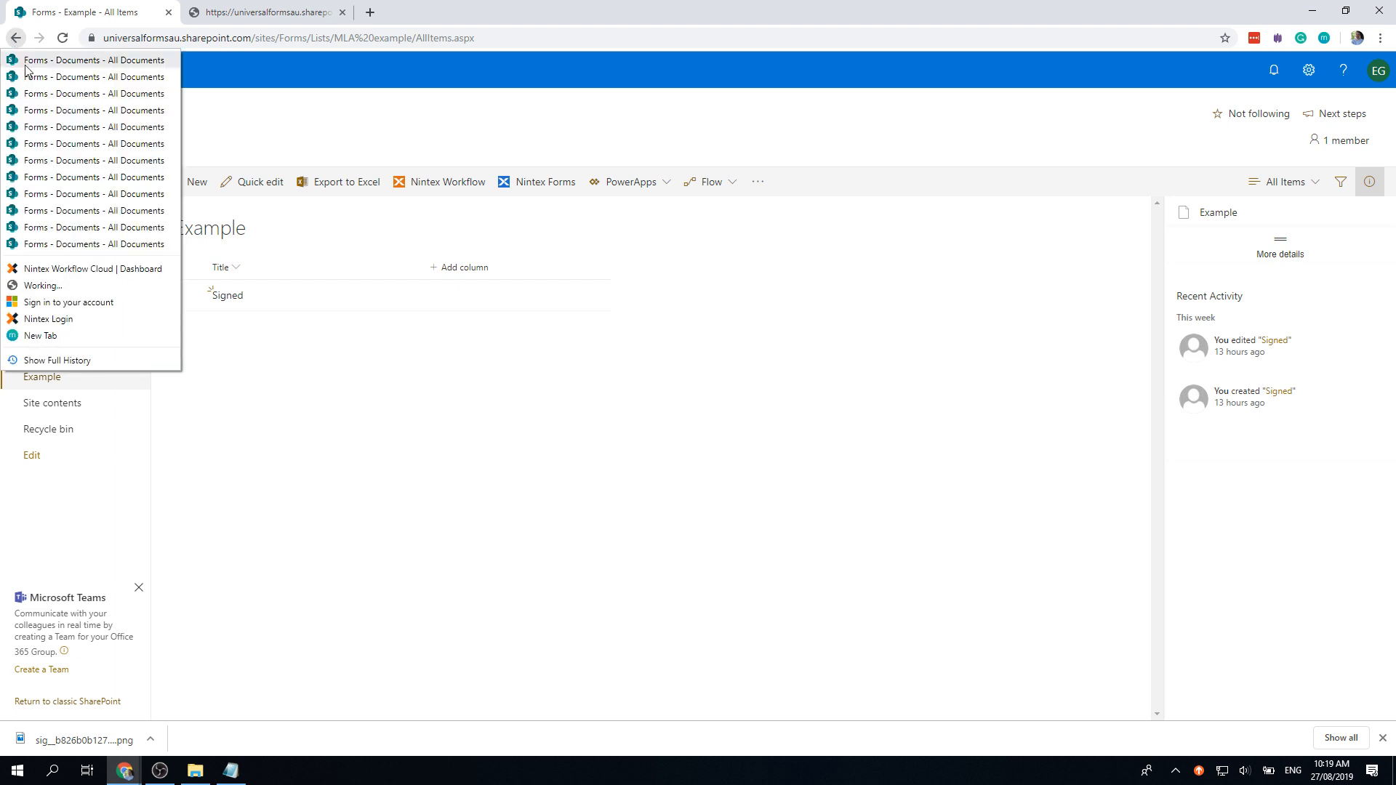
{"action": "left_click", "coordinate": [75, 245]}
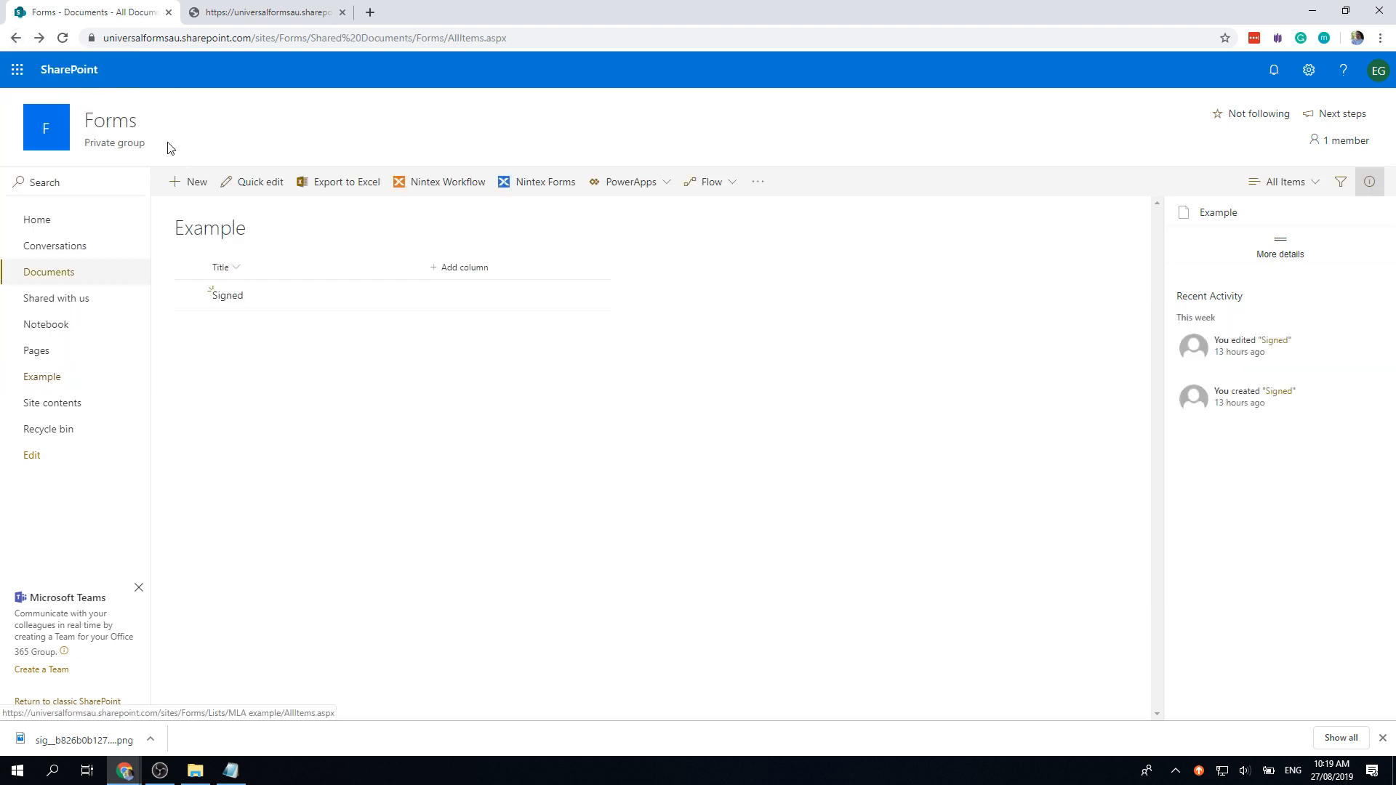
{"action": "left_click", "coordinate": [101, 400]}
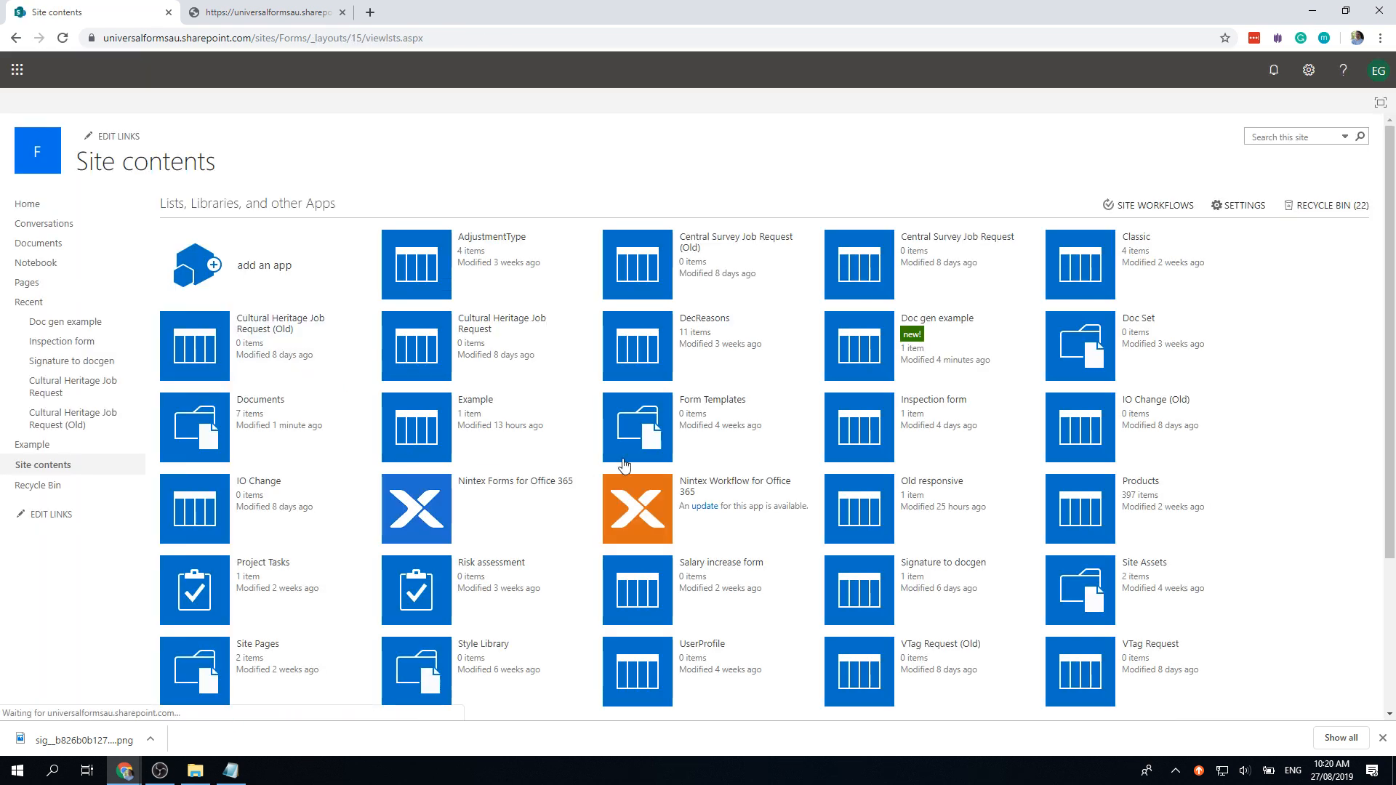
Step: Open the Doc gen example list and launch Nintex Workflow from the LIST ribbon
{"action": "left_click", "coordinate": [864, 350]}
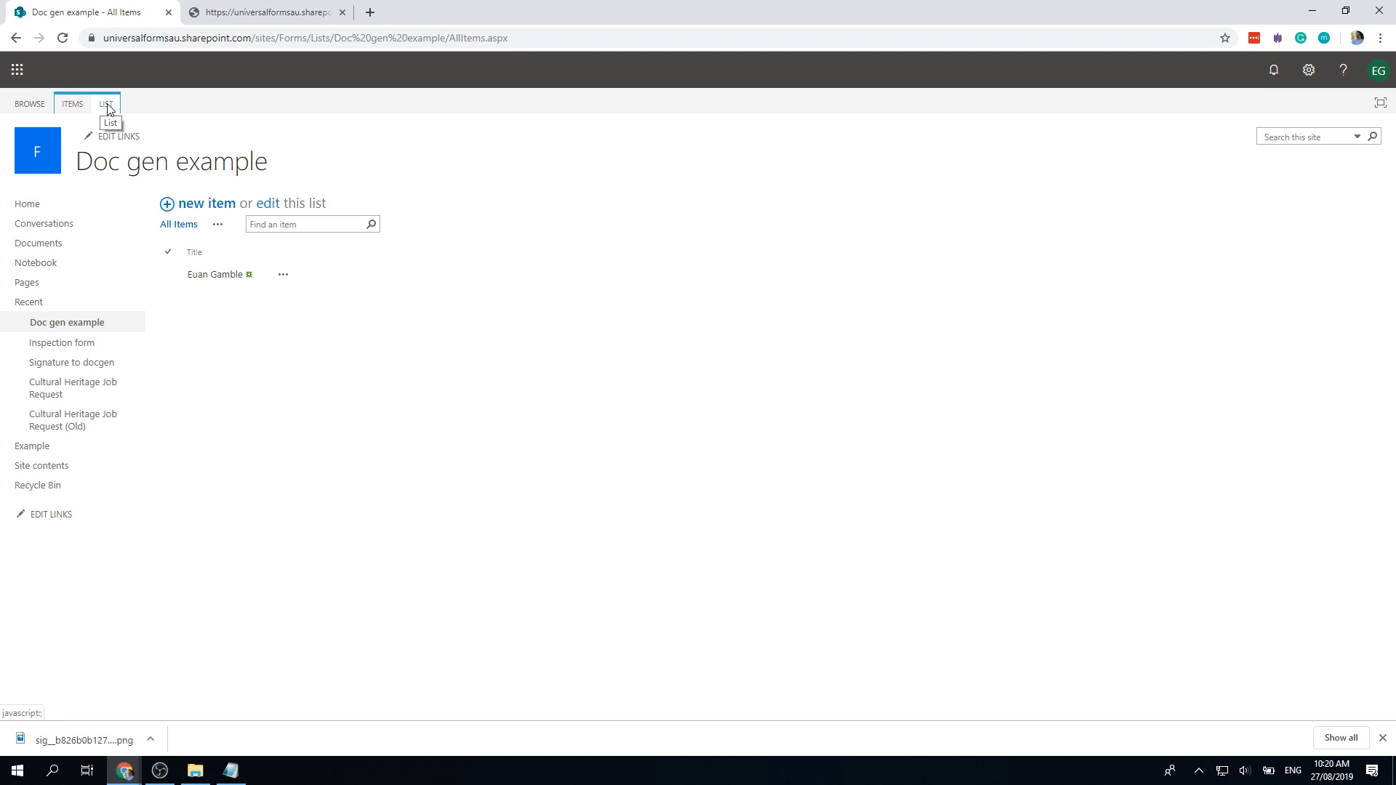
{"action": "left_click", "coordinate": [107, 106]}
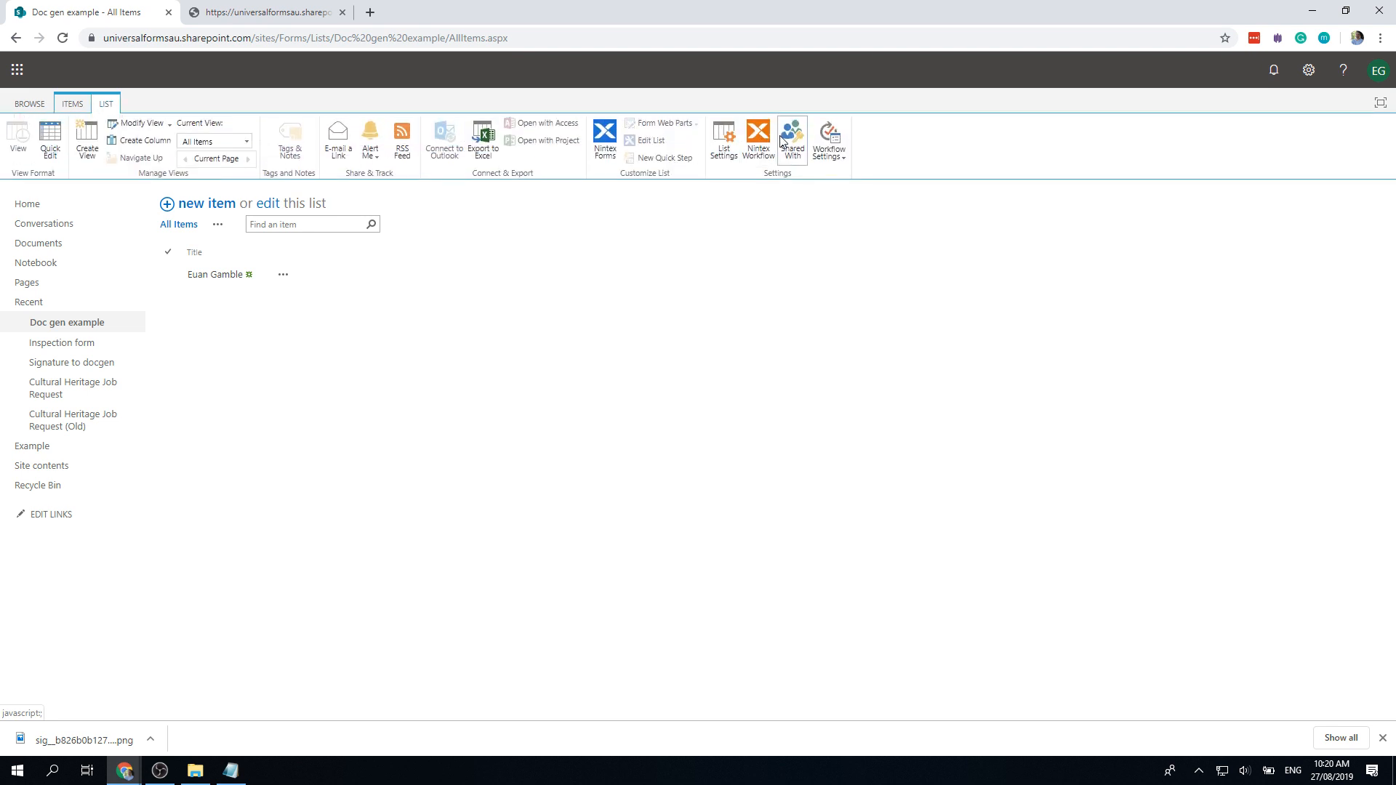
{"action": "left_click", "coordinate": [767, 138]}
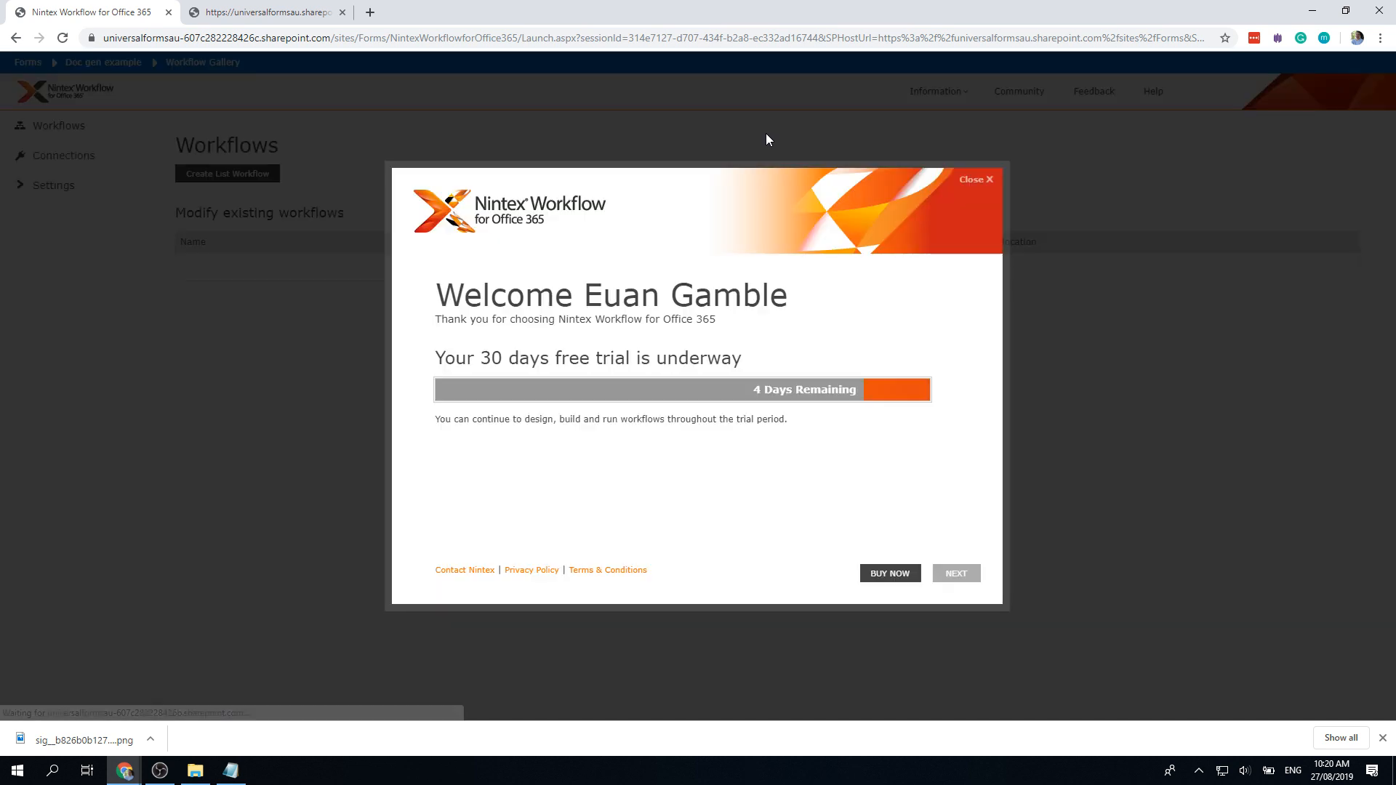
Step: Dismiss the trial welcome and start a new list workflow
{"action": "left_click", "coordinate": [970, 573]}
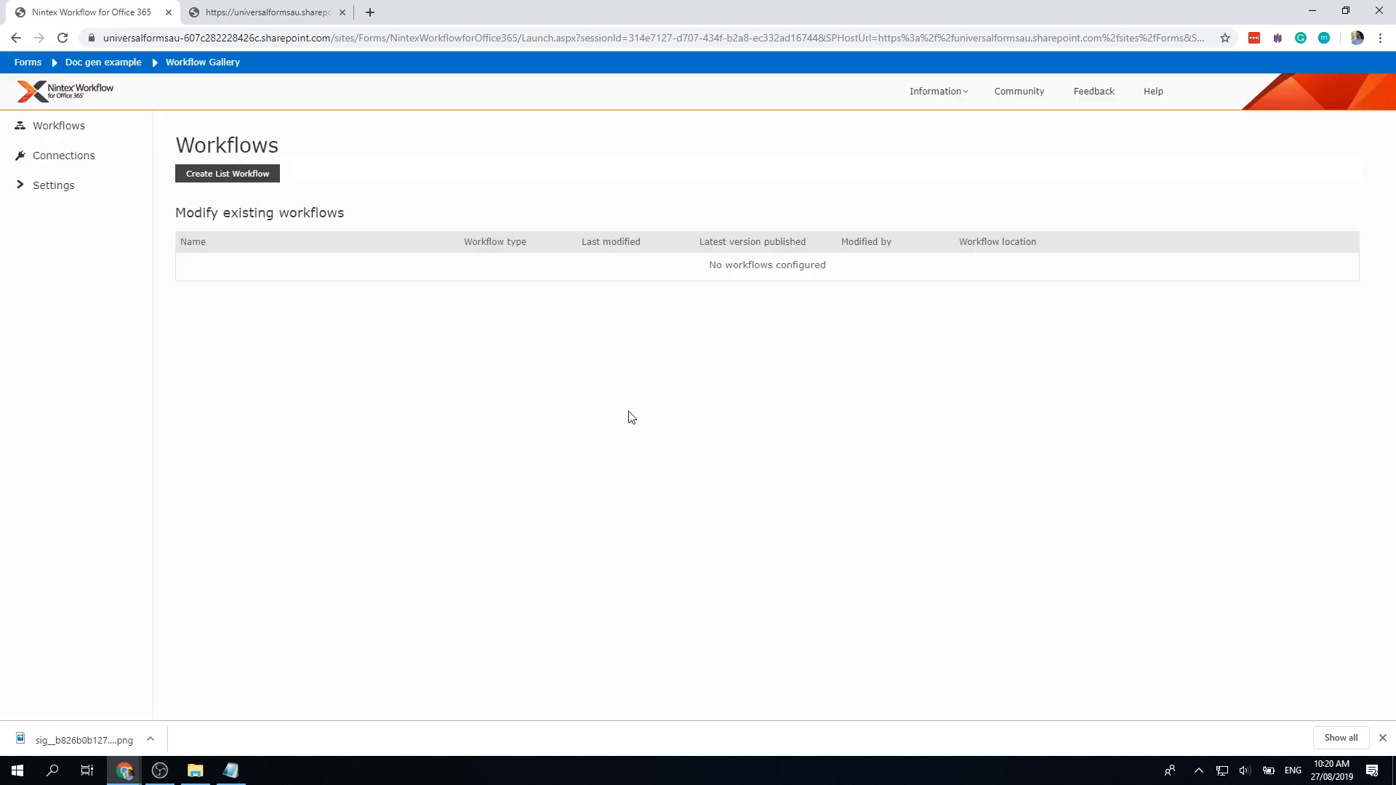
{"action": "left_click", "coordinate": [242, 176]}
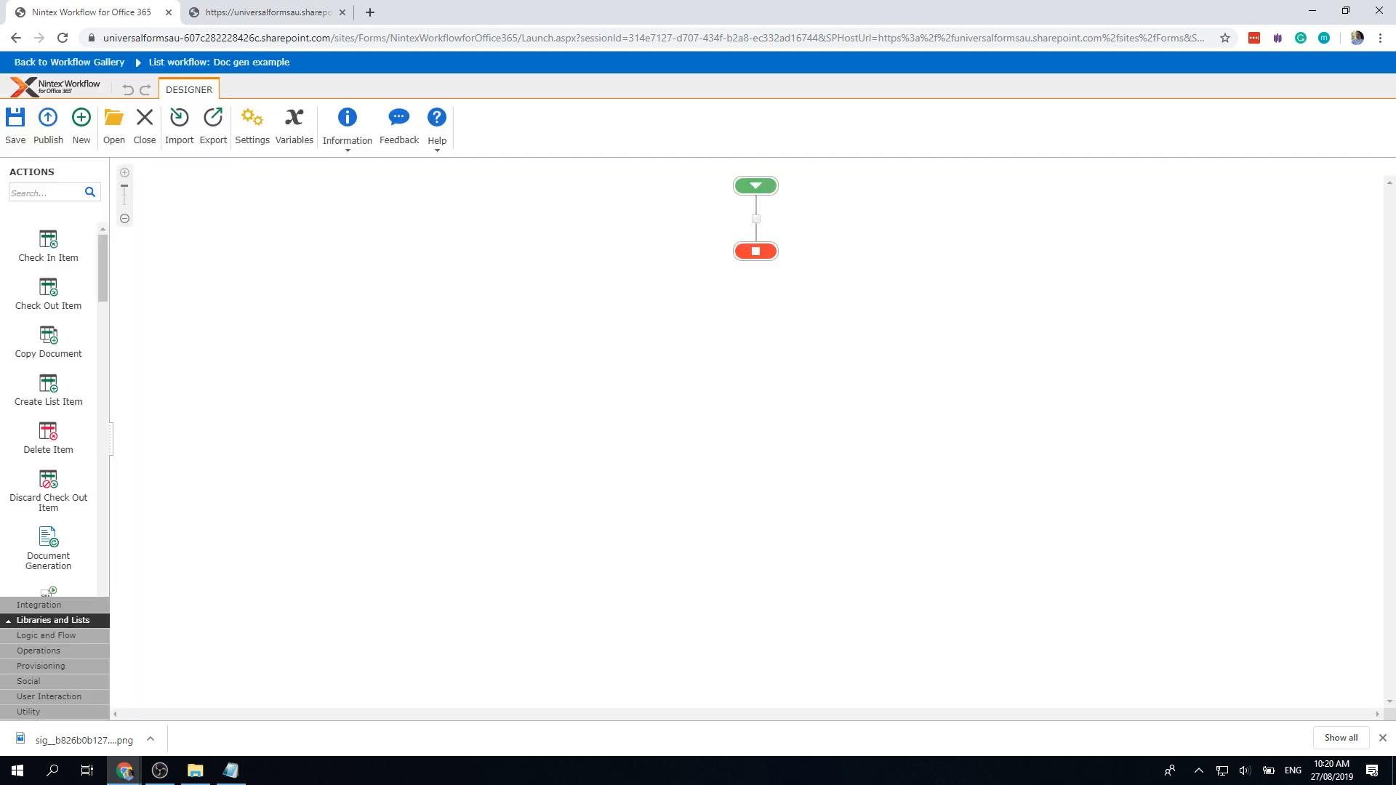
{"action": "key", "text": "alt+Tab"}
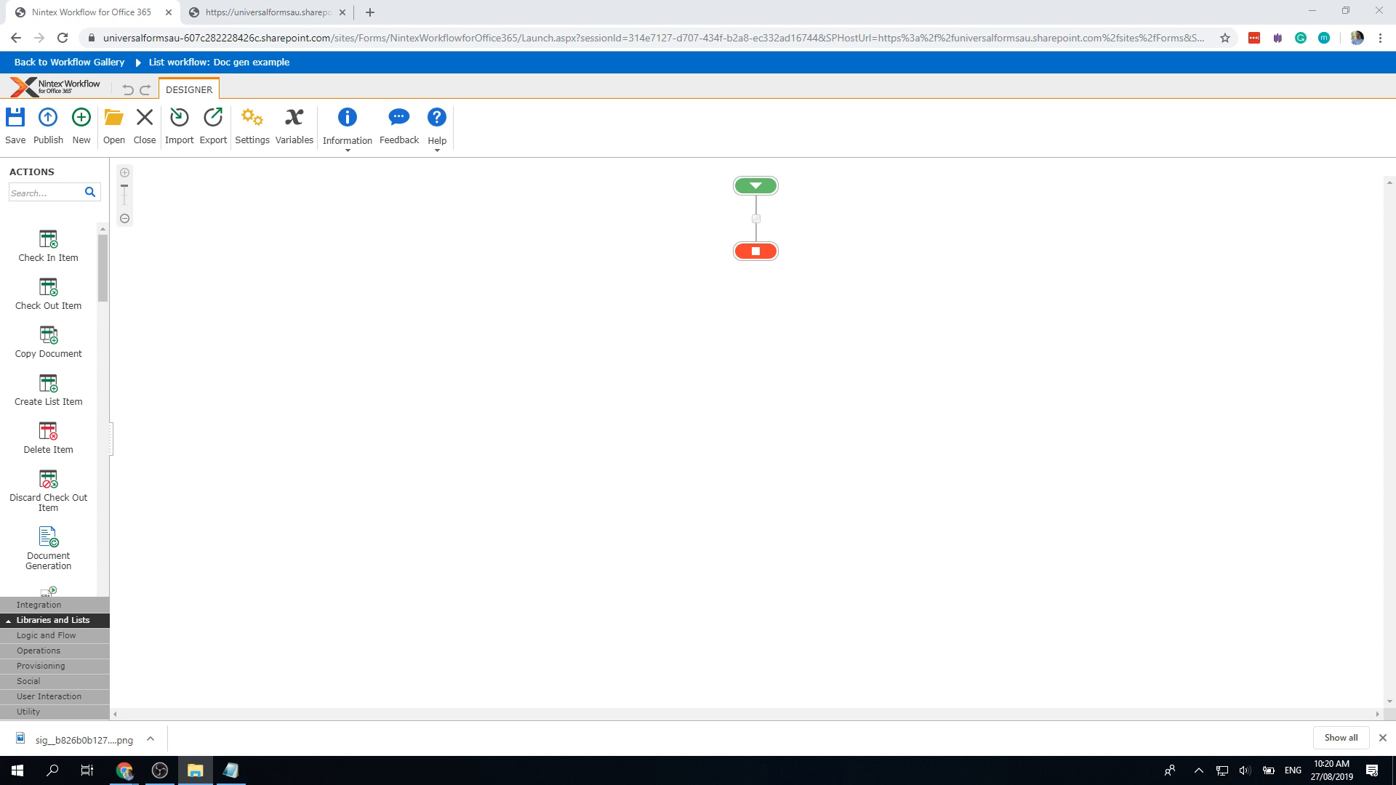
{"action": "key", "text": "alt+Tab"}
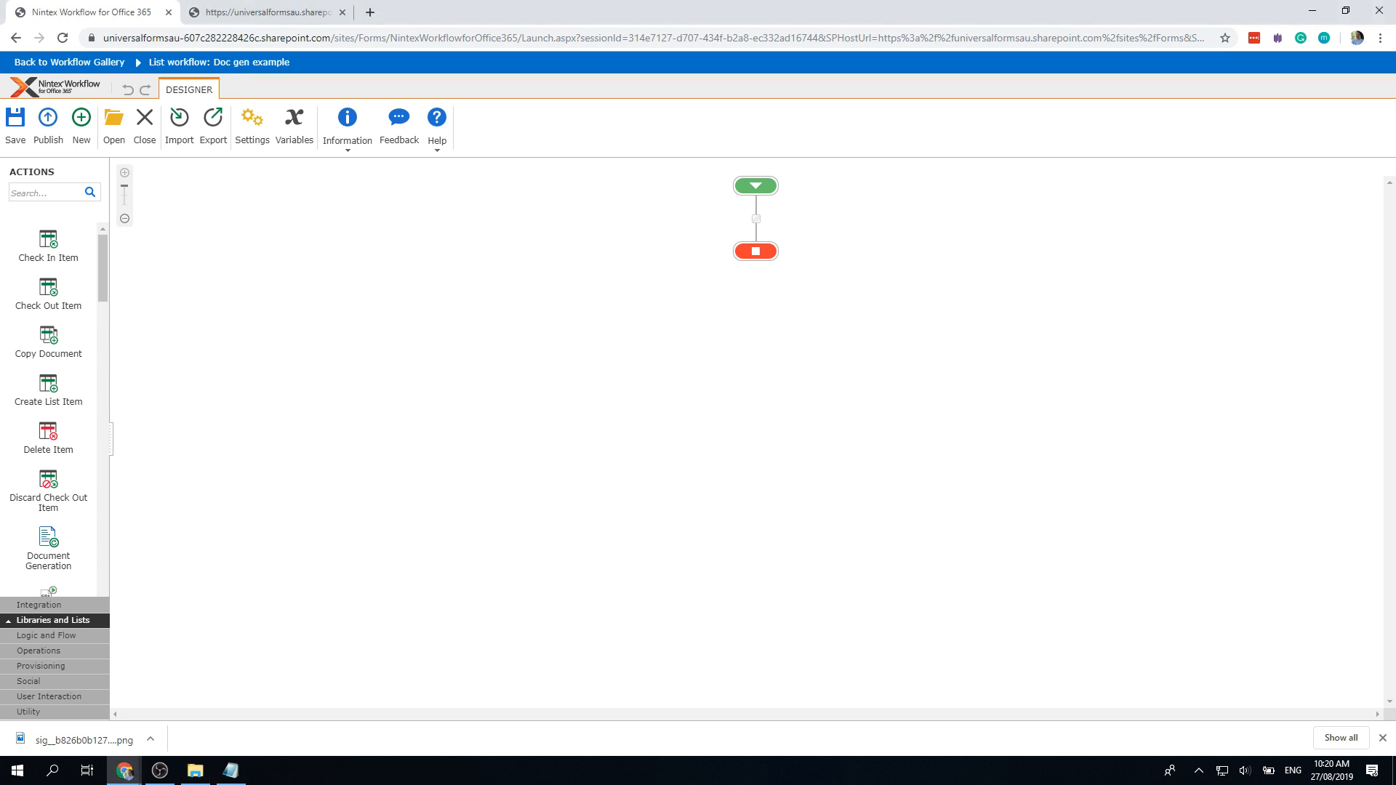
{"action": "key", "text": "alt+Tab"}
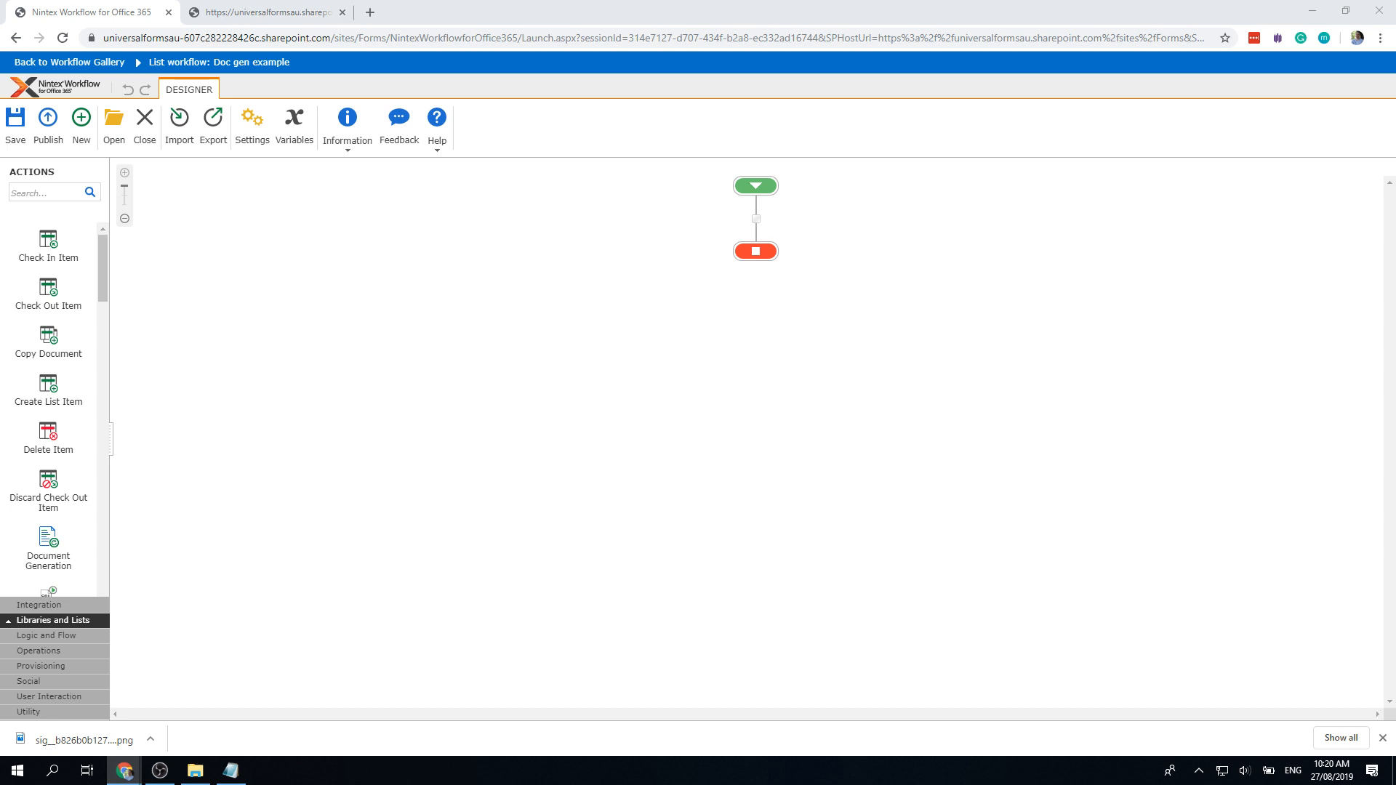
Step: Add a Web Request action found by searching 'web' and open its URL settings
{"action": "left_click", "coordinate": [59, 191]}
{"action": "type", "text": "web"}
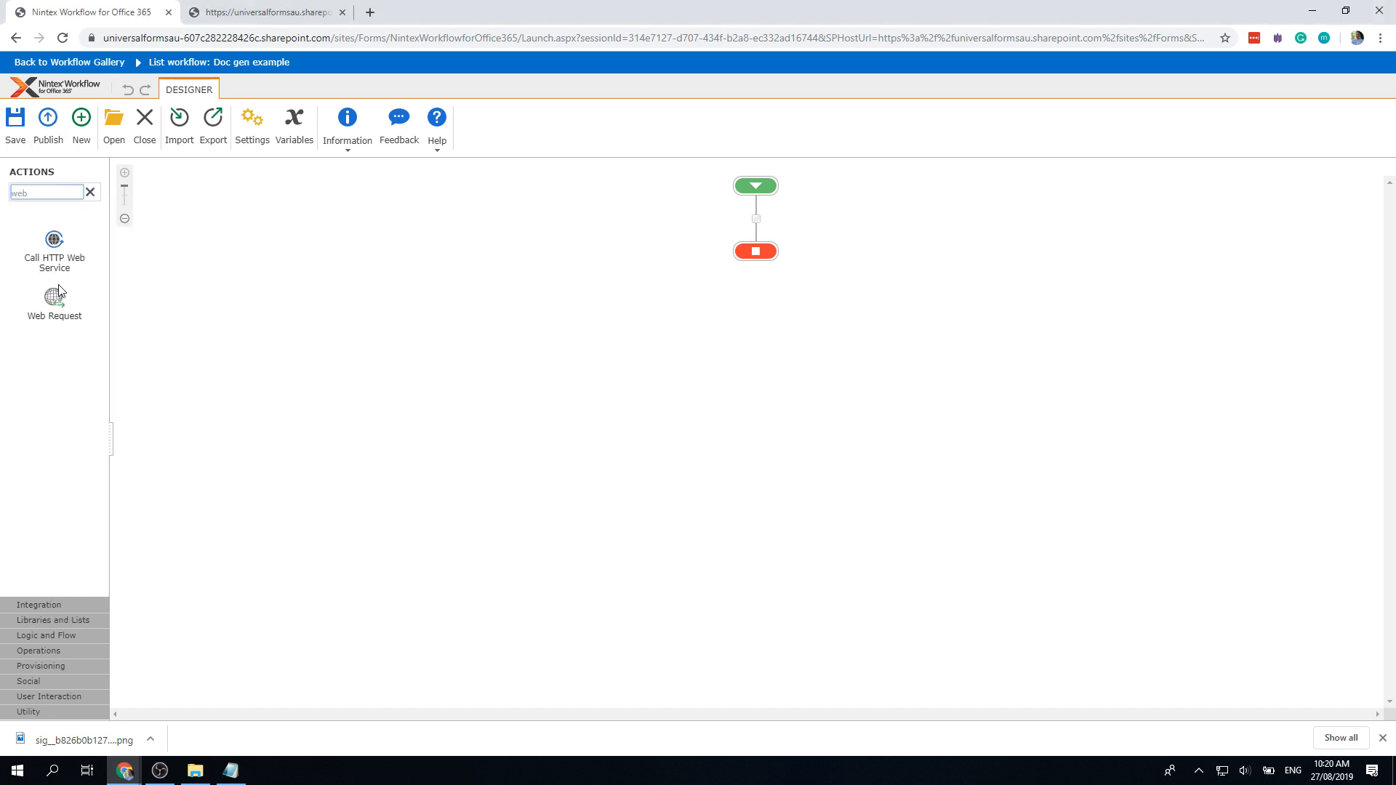
{"action": "left_click_drag", "start_coordinate": [54, 297], "coordinate": [756, 227]}
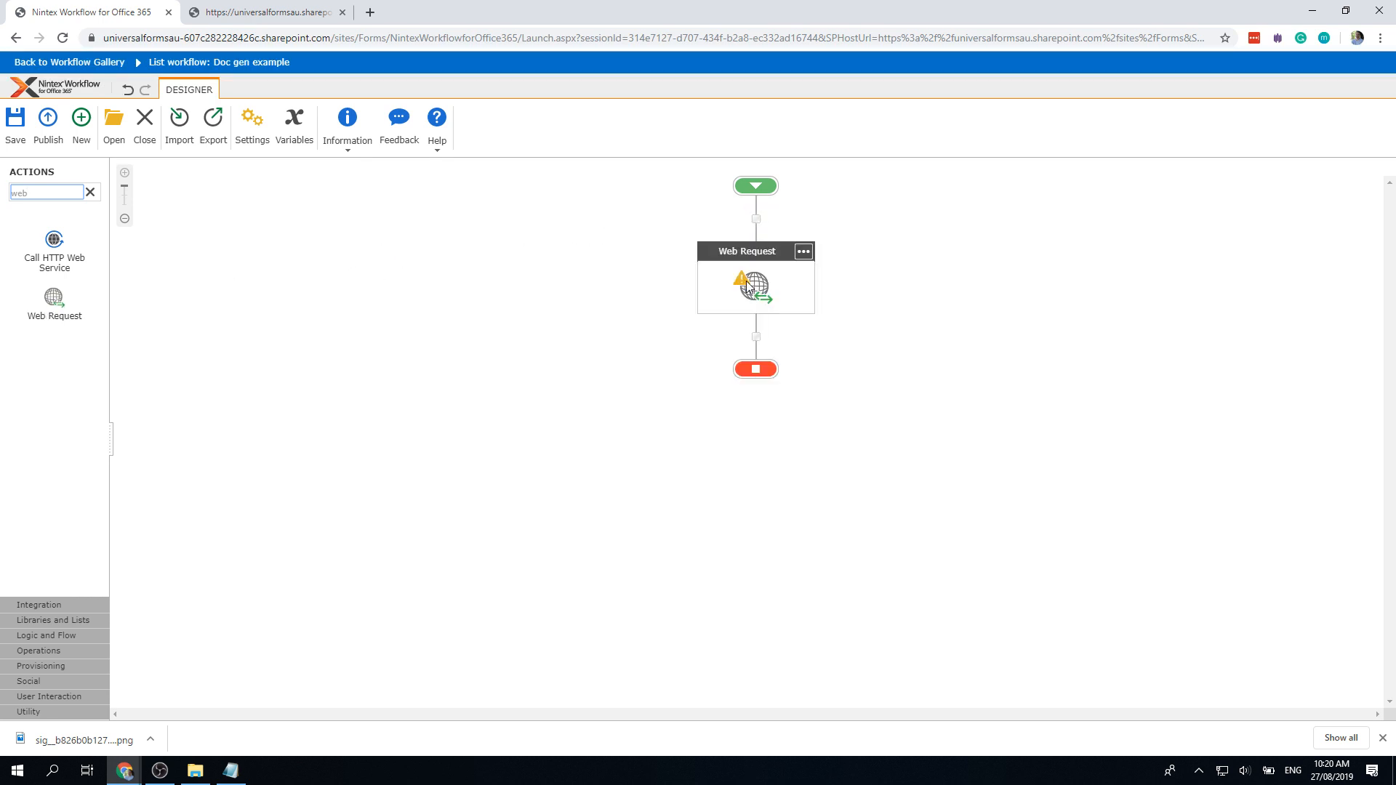
{"action": "double_click", "coordinate": [745, 280]}
{"action": "left_click", "coordinate": [624, 225]}
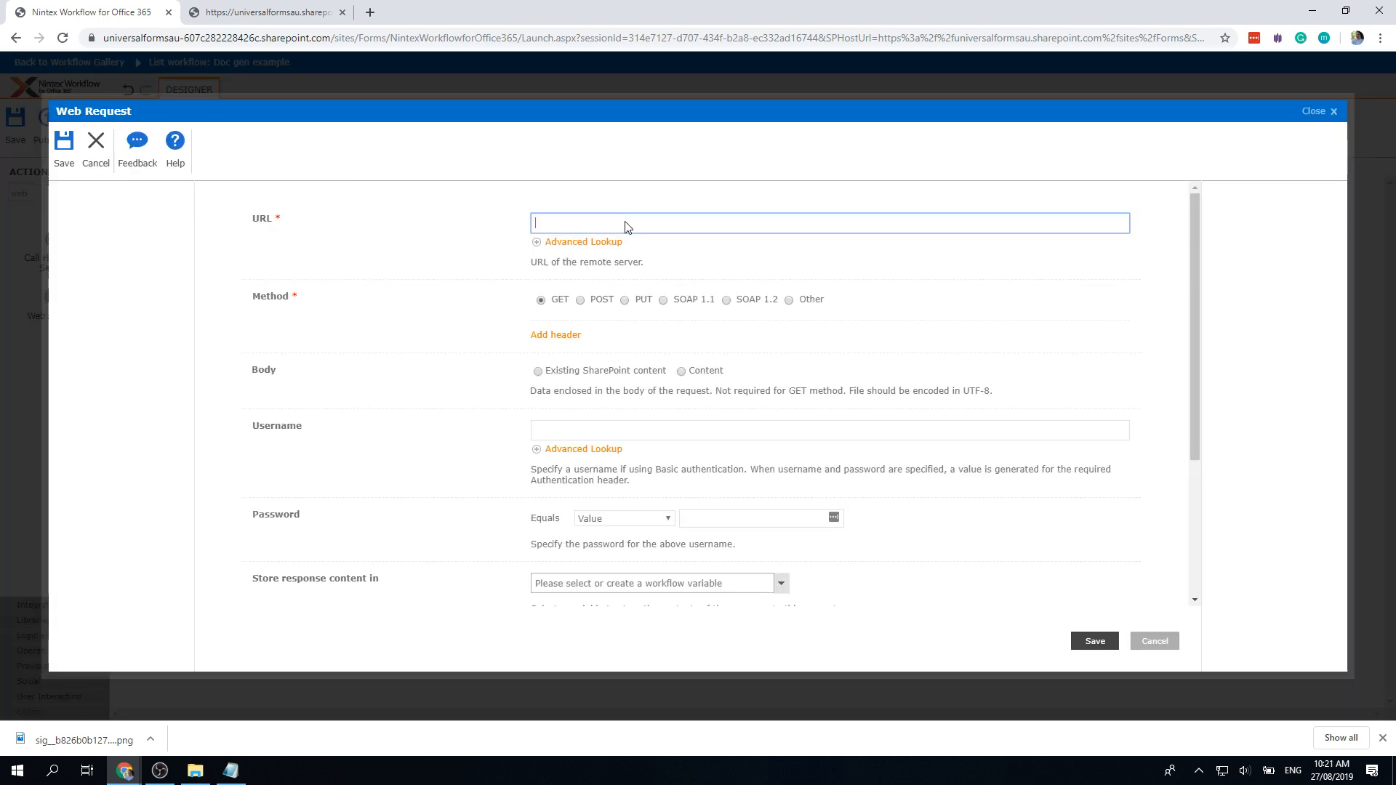
Step: Paste the AttachmentFiles REST URL and replace its getbytitle token with a live List Name reference
{"action": "type", "text": "https://universalformsau.sharepoint.com/sites/Forms/_api/web/lists/getbytitle('{Workflow Context:List Name}')/items({Current Item:ID})/AttachmentFiles"}
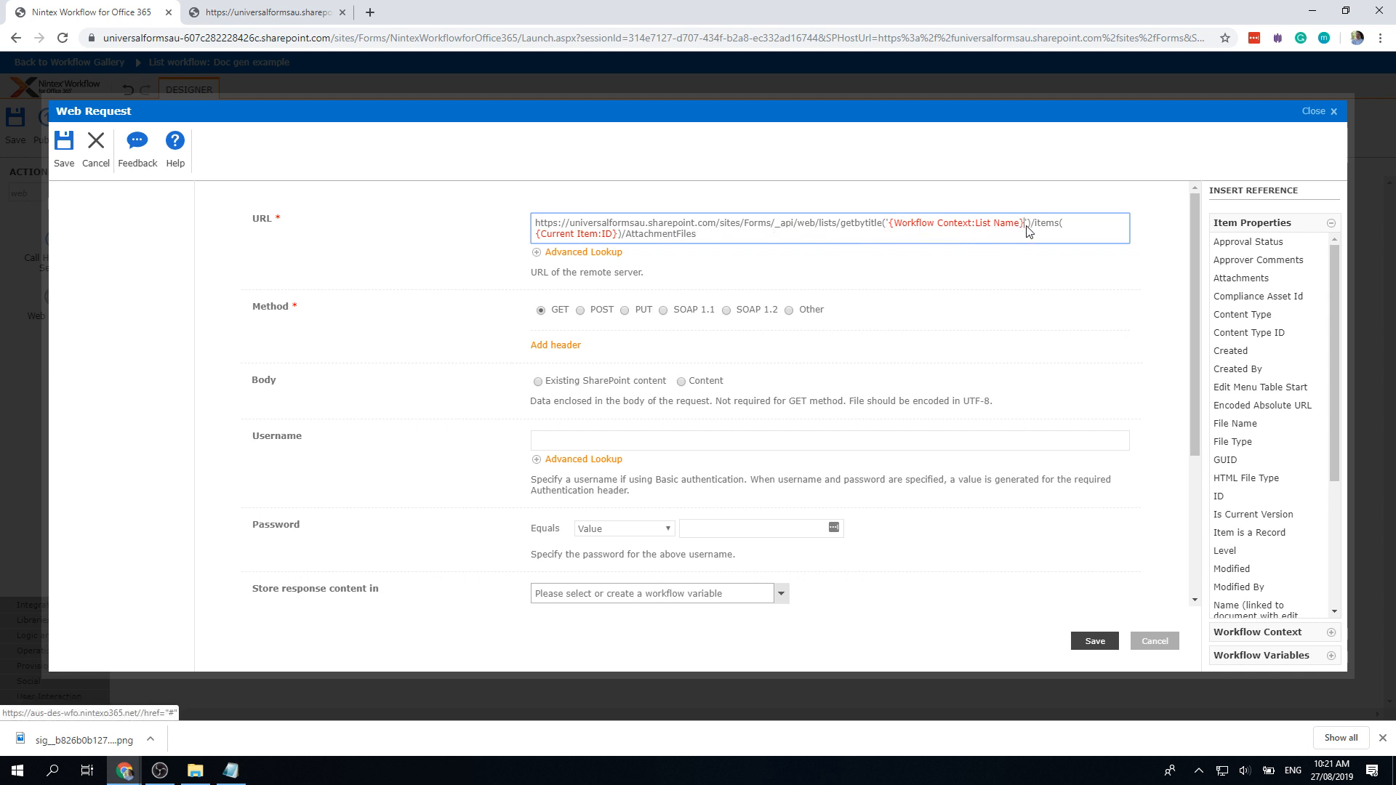
{"action": "left_click_drag", "start_coordinate": [1030, 225], "coordinate": [900, 153]}
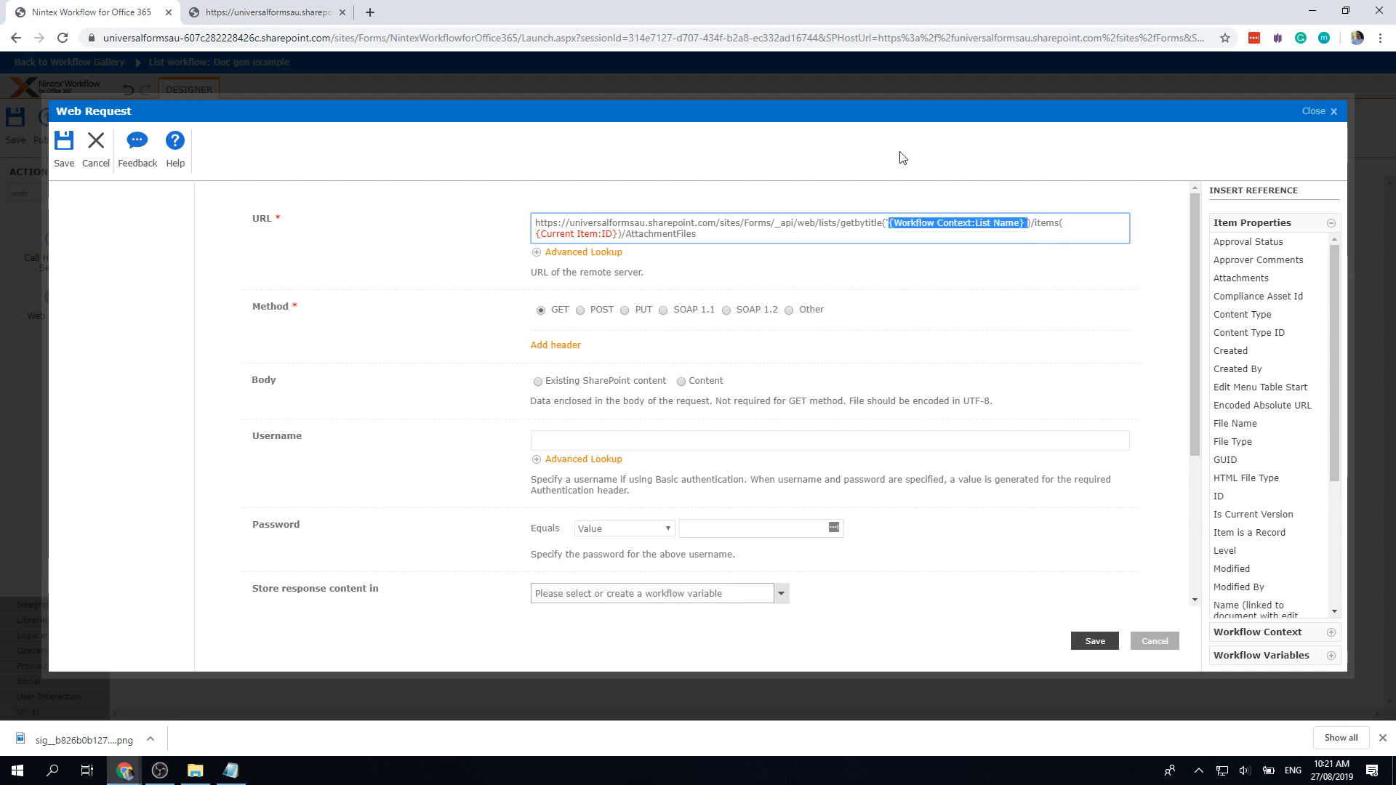
{"action": "key", "text": "Delete"}
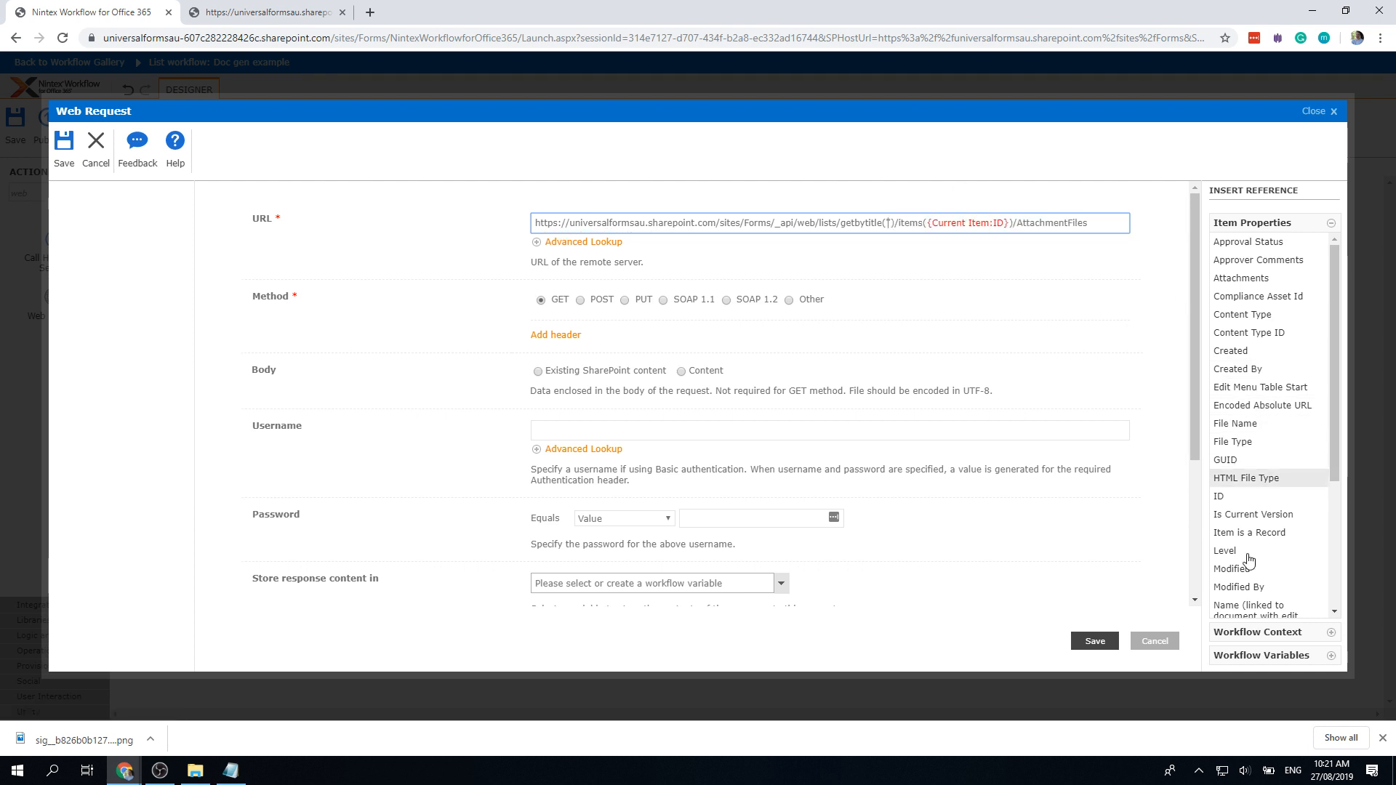
{"action": "left_click", "coordinate": [1268, 633]}
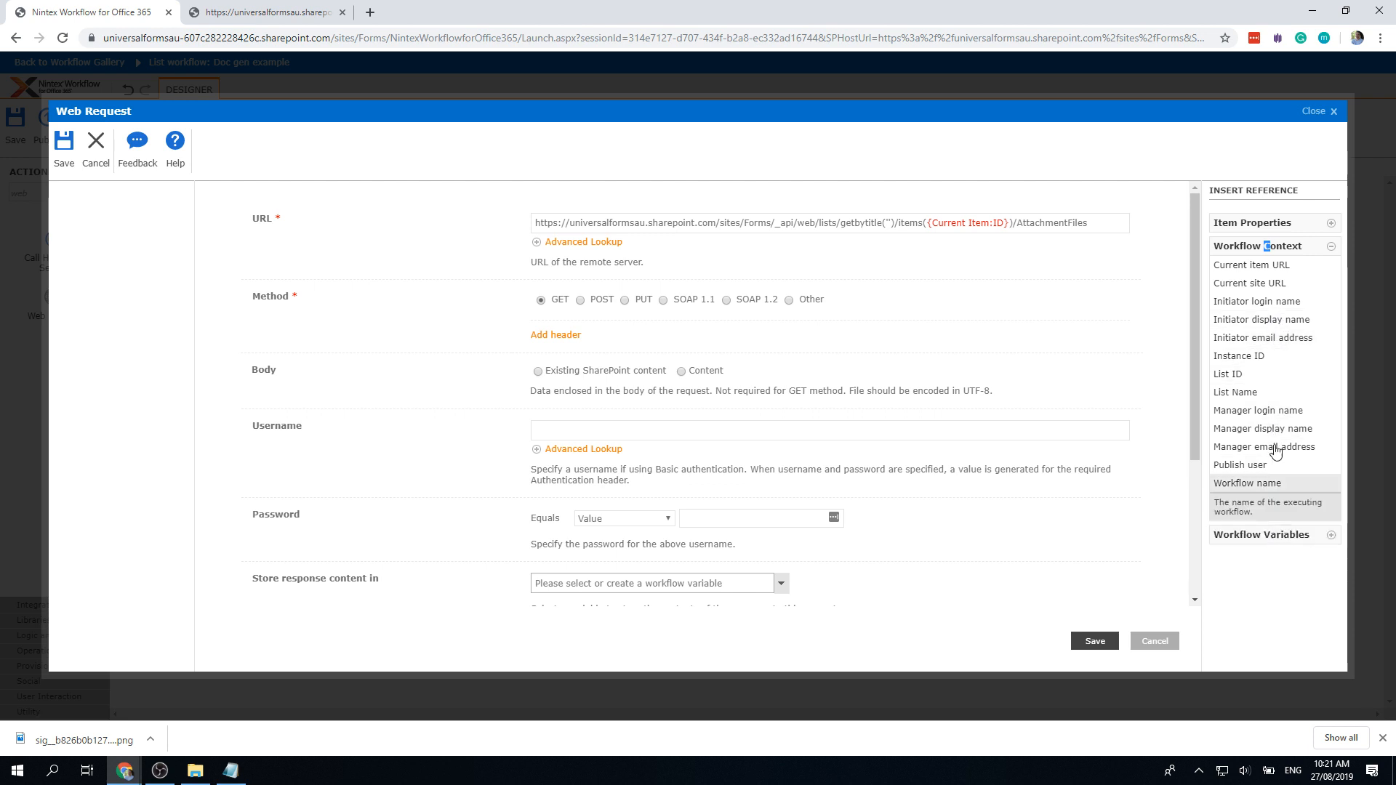
{"action": "left_click", "coordinate": [1248, 223]}
{"action": "scroll", "coordinate": [1270, 445], "scroll_direction": "down", "scroll_amount": 3}
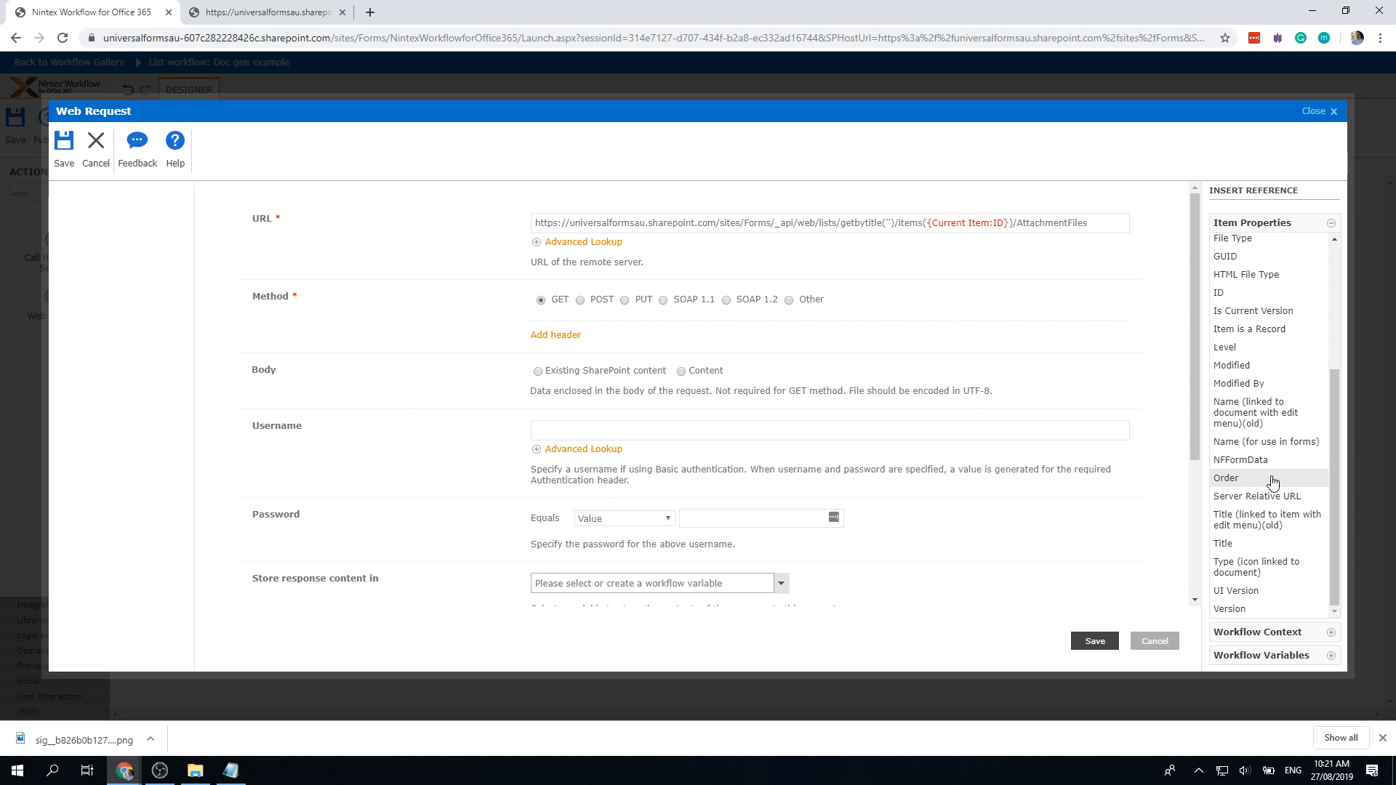
{"action": "scroll", "coordinate": [1267, 469], "scroll_direction": "up", "scroll_amount": 1}
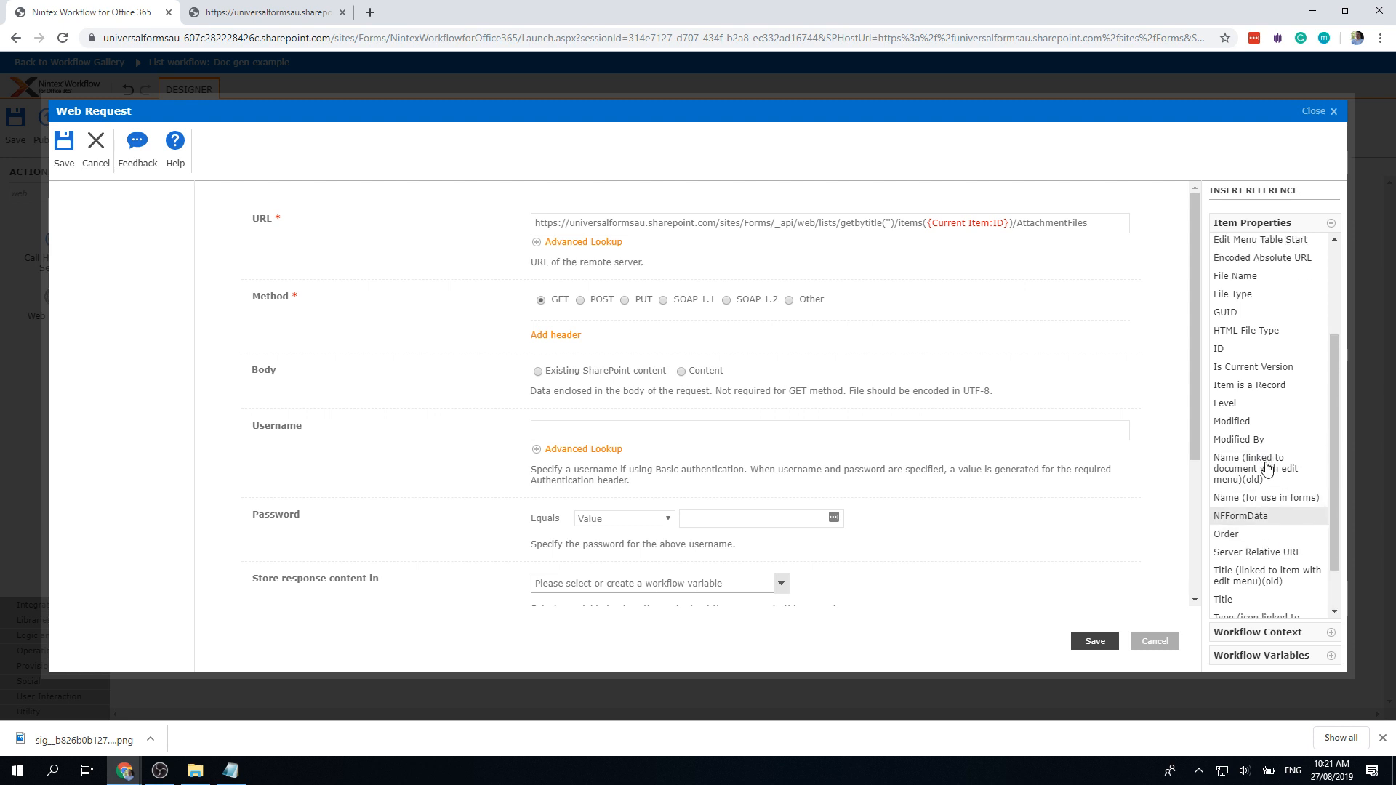
{"action": "scroll", "coordinate": [1267, 469], "scroll_direction": "up", "scroll_amount": 3}
{"action": "left_click", "coordinate": [1280, 631]}
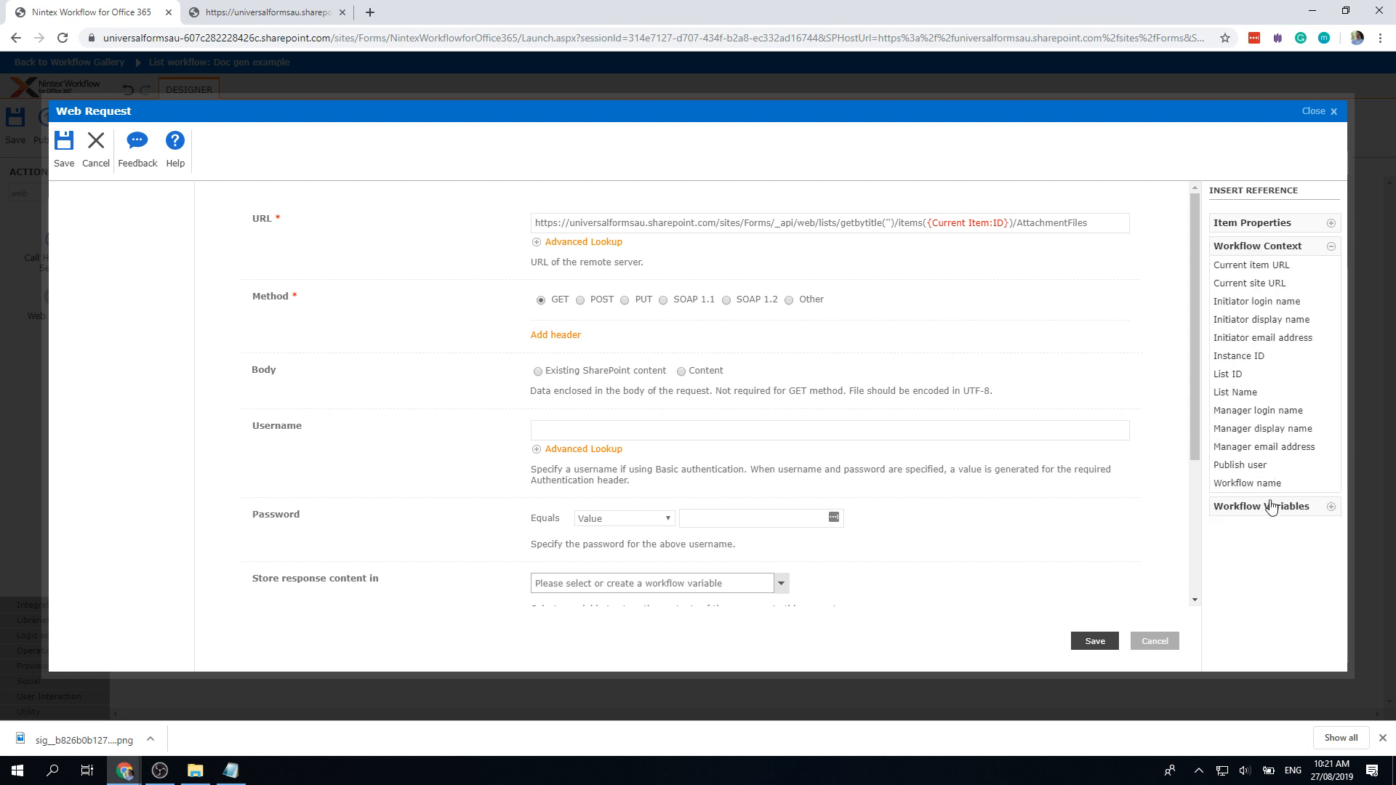
{"action": "left_click", "coordinate": [1233, 392]}
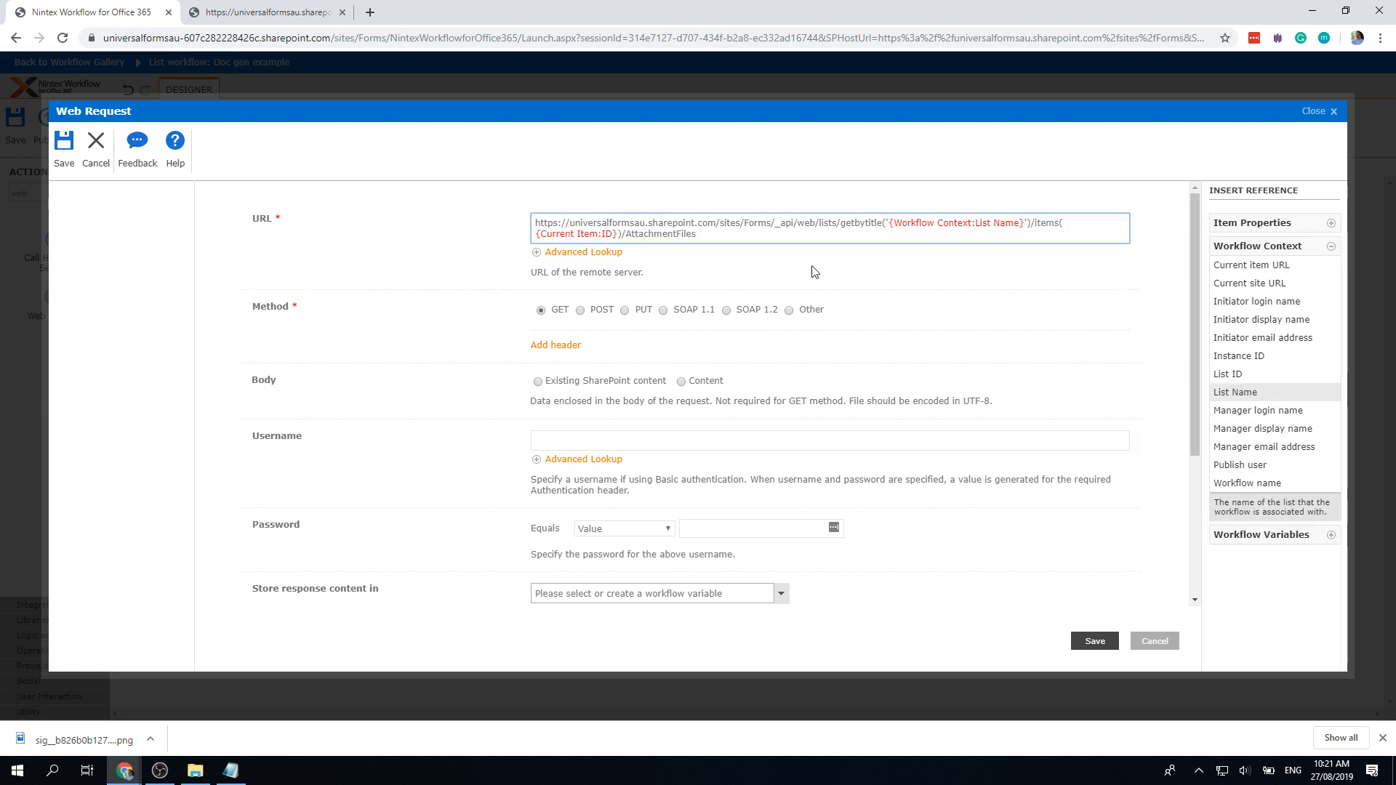
Step: Replace the pasted ID token inside items() with the Current Item:ID reference
{"action": "left_click", "coordinate": [613, 235]}
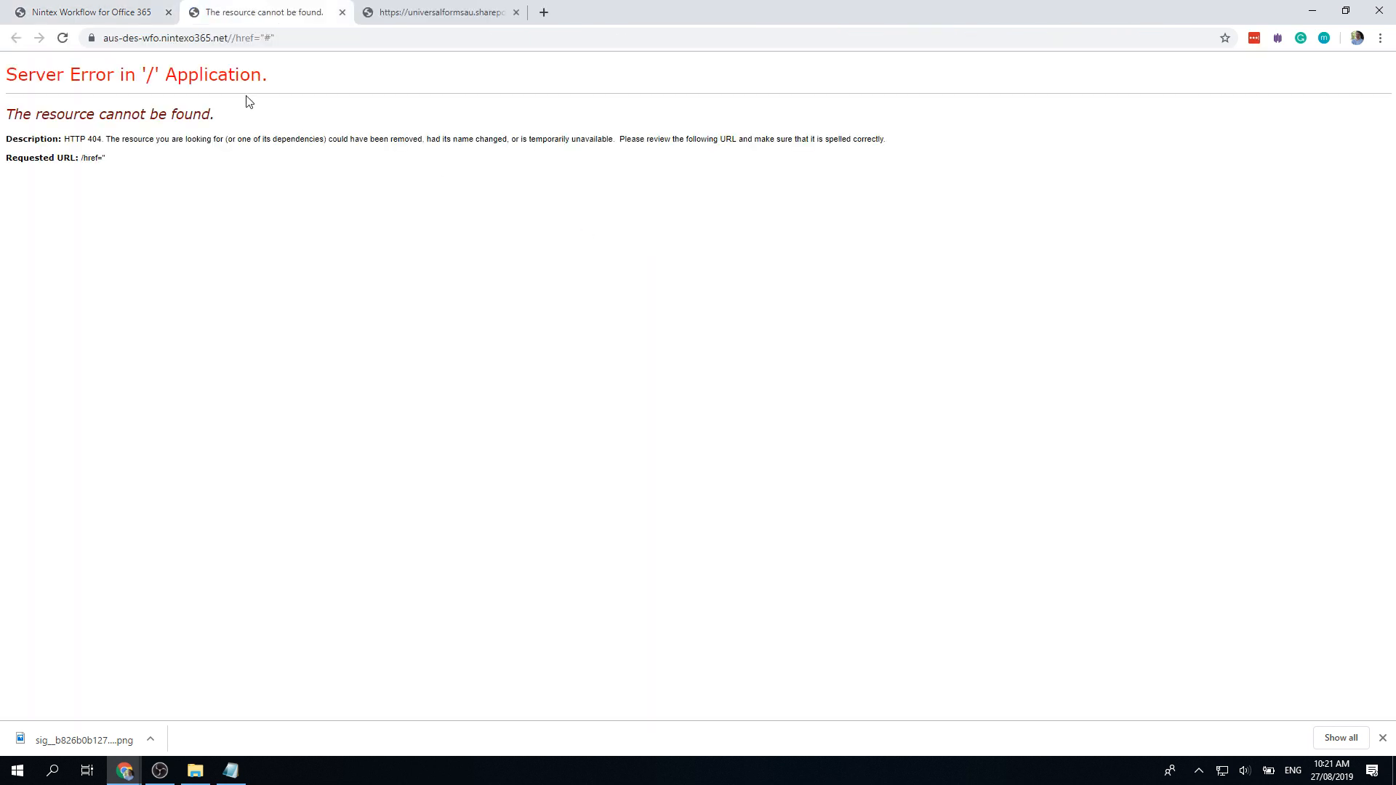
{"action": "left_click", "coordinate": [85, 12]}
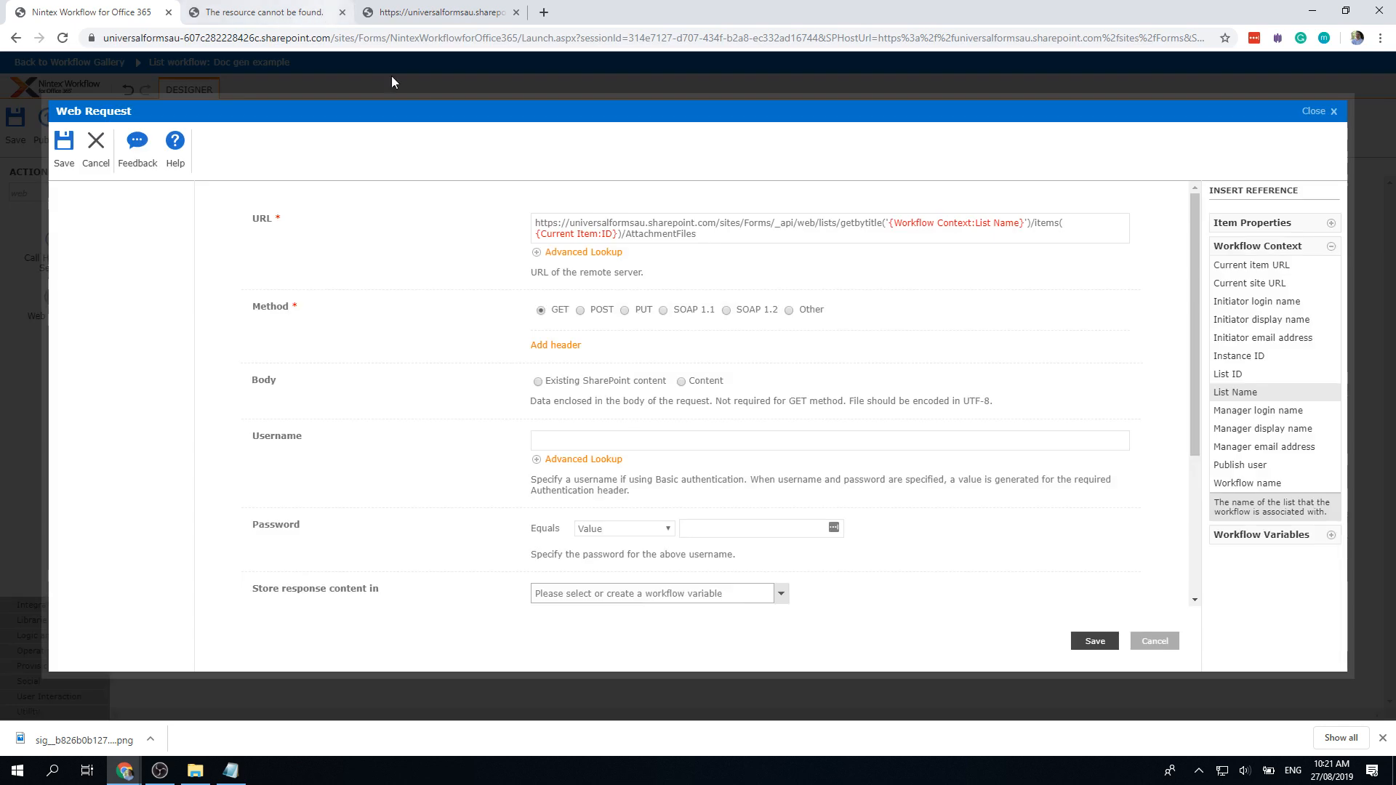
{"action": "left_click", "coordinate": [624, 238]}
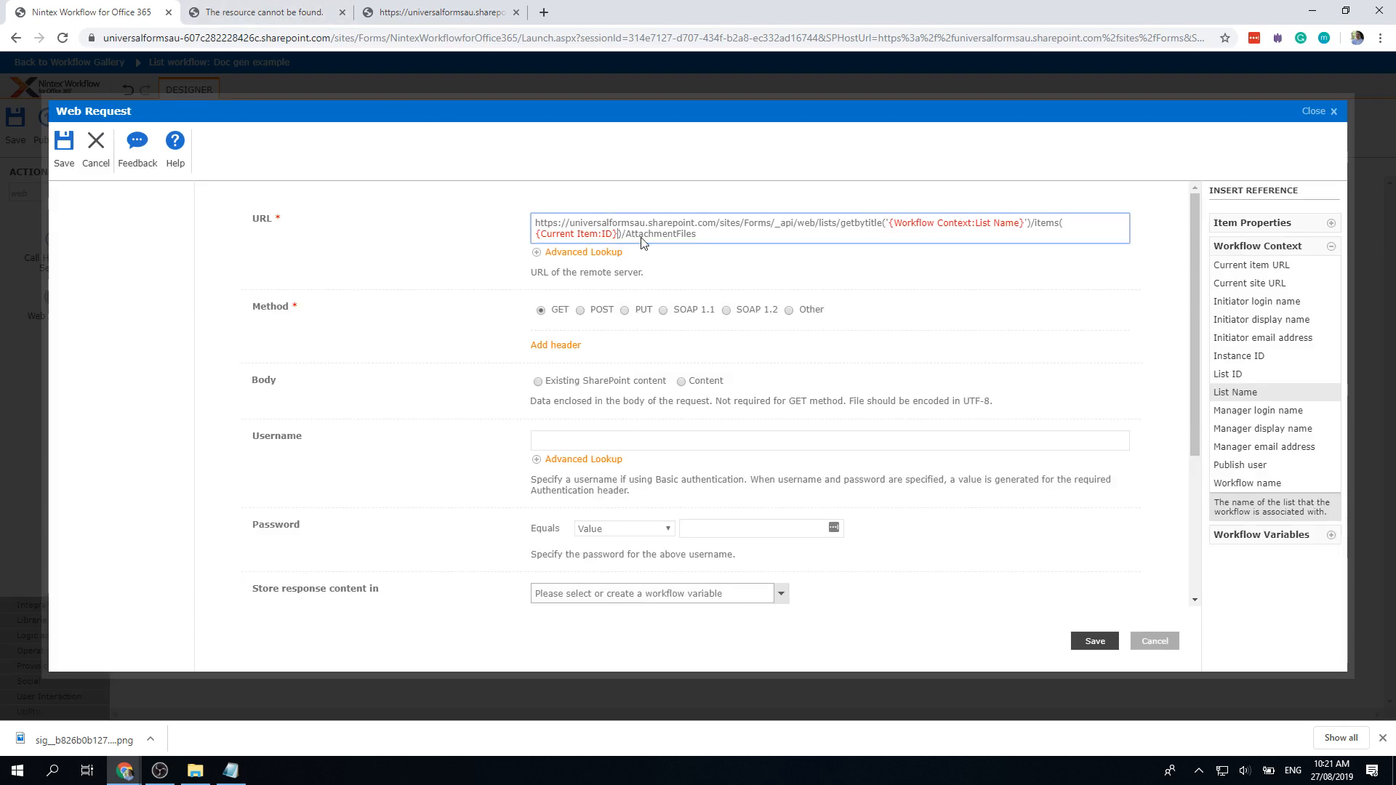
{"action": "key", "text": "BackSpace"}
{"action": "key", "text": "BackSpace"}
{"action": "left_click", "coordinate": [1255, 222]}
{"action": "left_click", "coordinate": [1236, 499]}
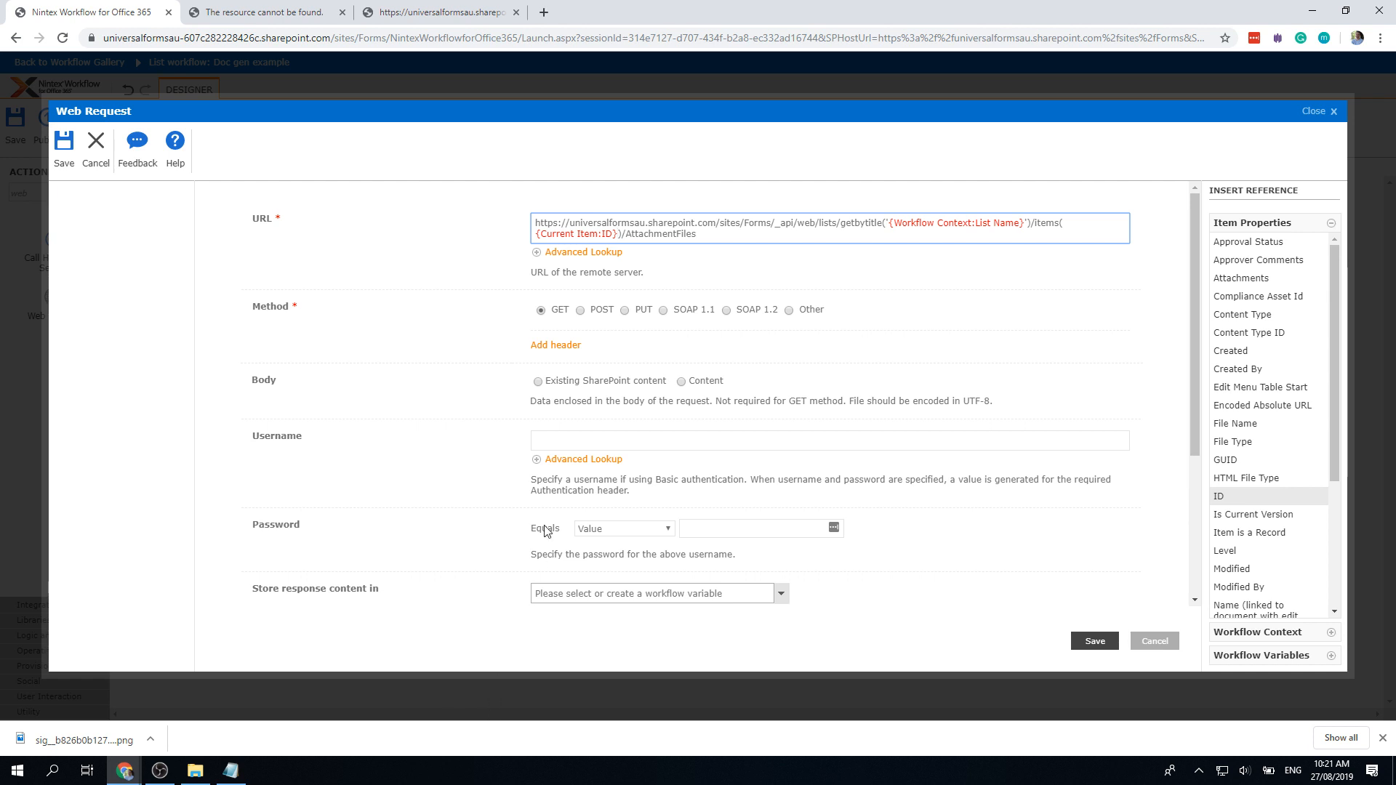
Step: Paste the service account's username and password into the Web Request credential fields
{"action": "left_click", "coordinate": [609, 442]}
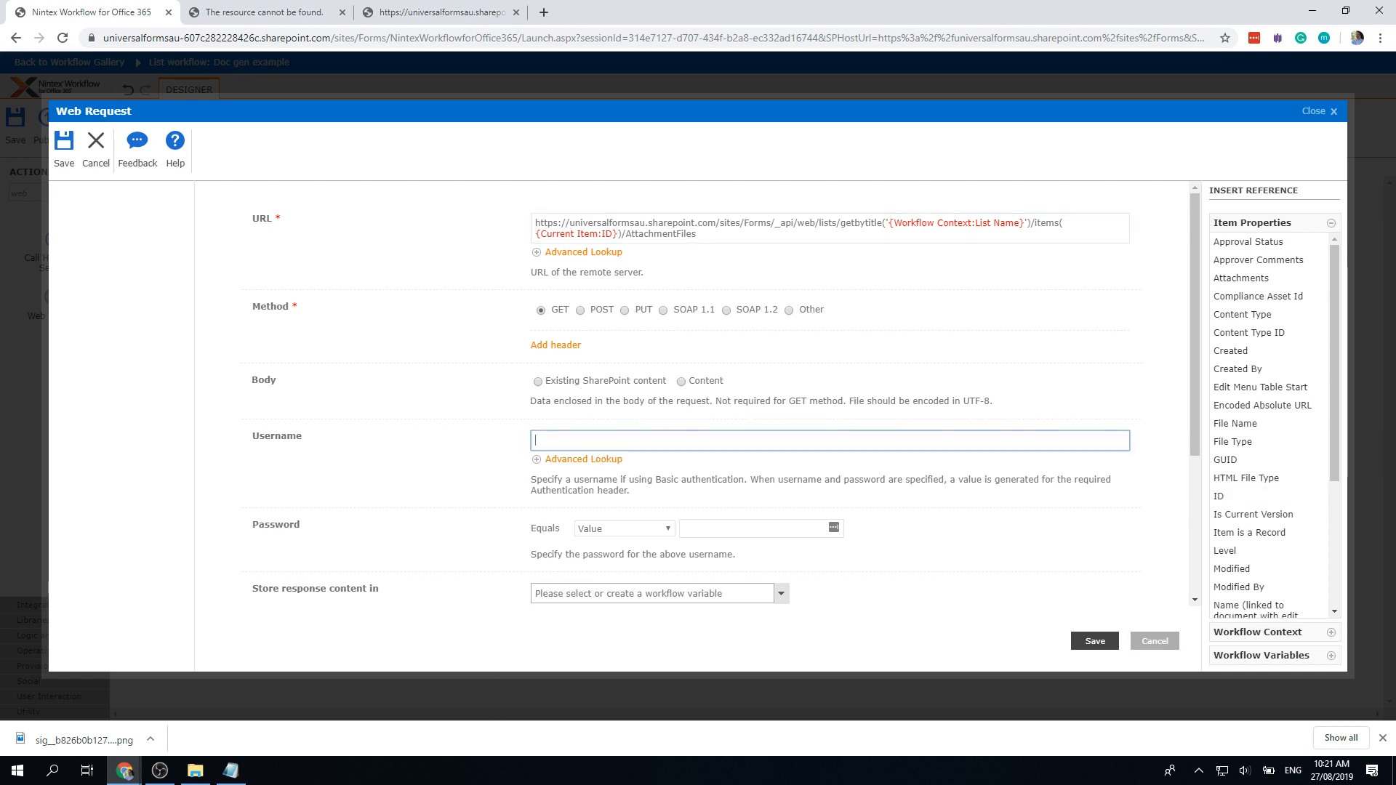
{"action": "key", "text": "alt+Tab"}
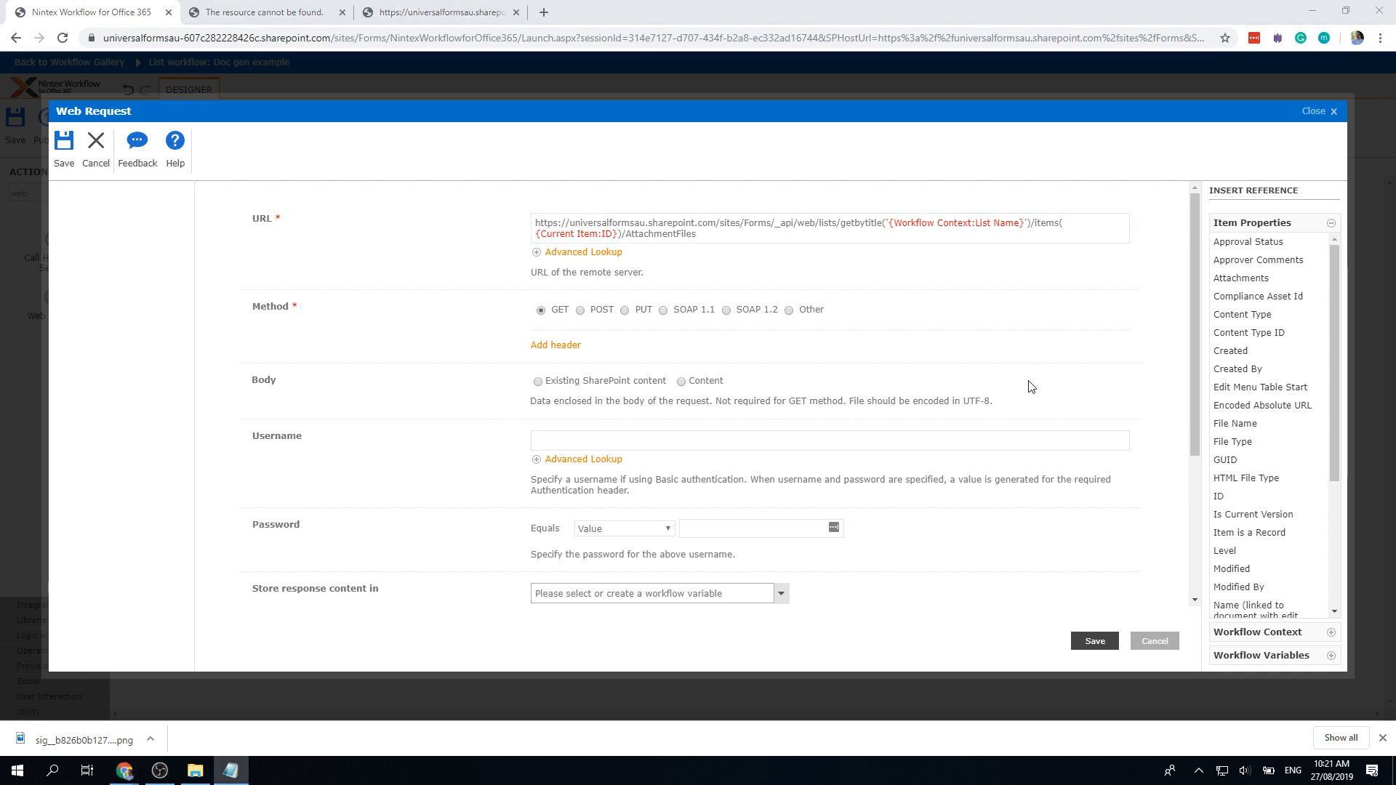
{"action": "left_click", "coordinate": [900, 449]}
{"action": "key", "text": "ctrl+v"}
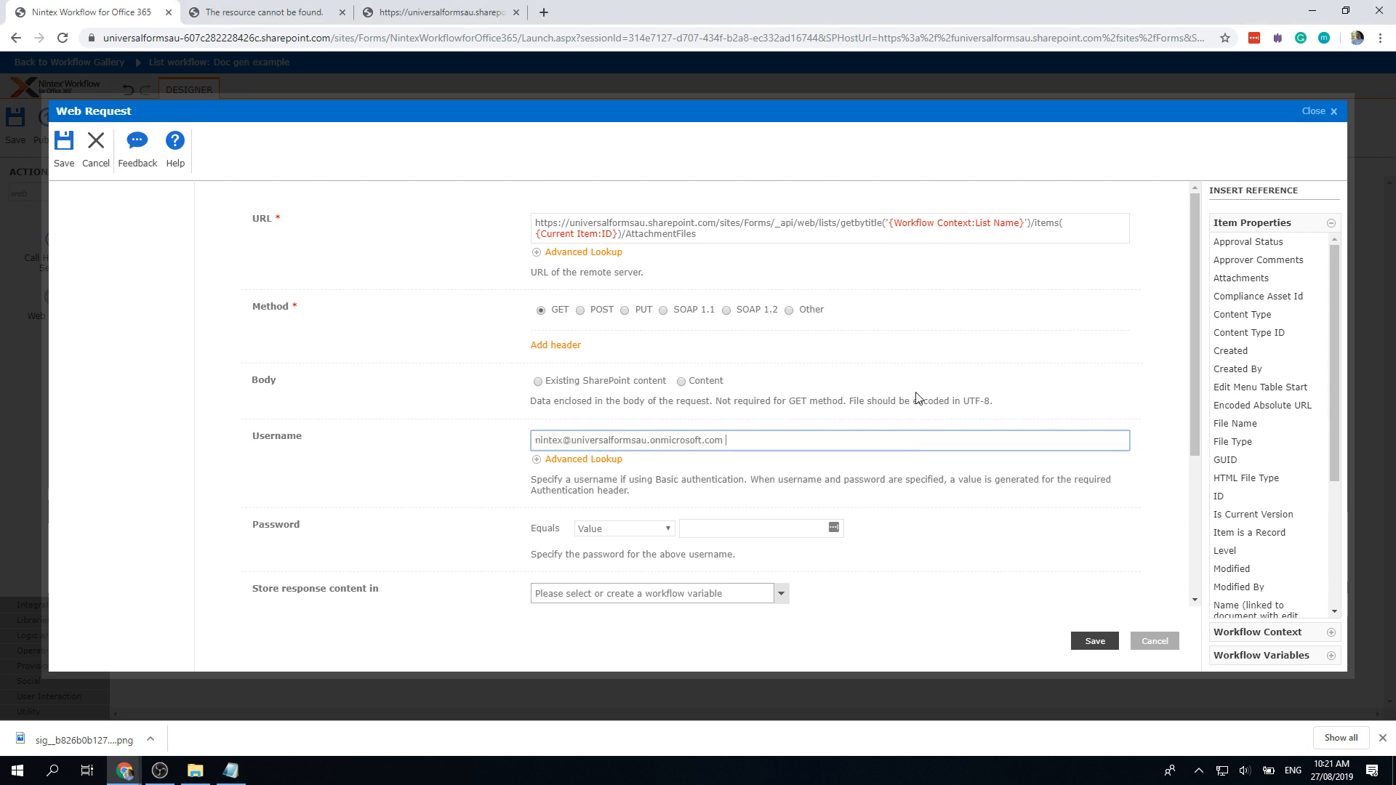
{"action": "key", "text": "alt+Tab"}
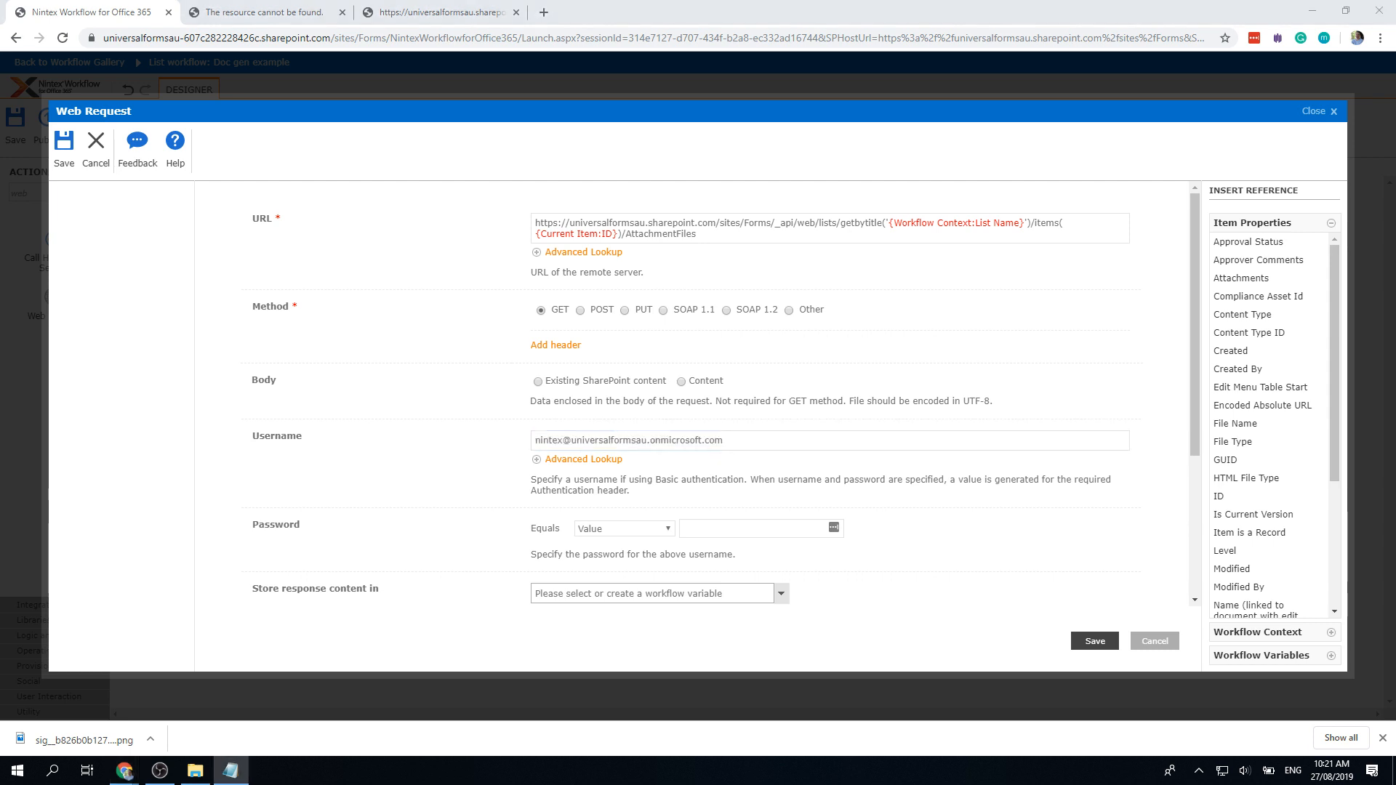
{"action": "left_click", "coordinate": [796, 529]}
{"action": "key", "text": "ctrl+v"}
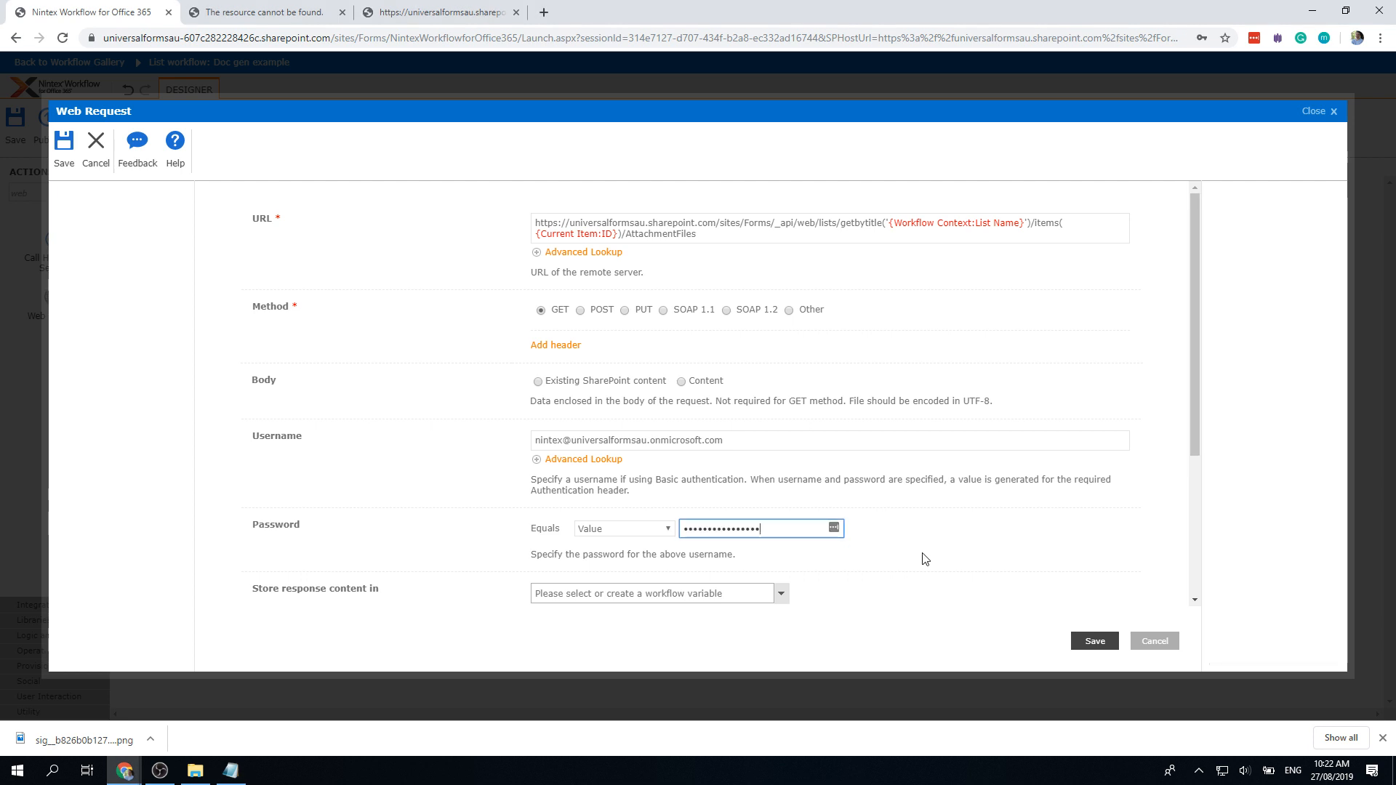
Step: Scroll past the store fields and save the Web Request settings
{"action": "scroll", "coordinate": [955, 552], "scroll_direction": "down", "scroll_amount": 1}
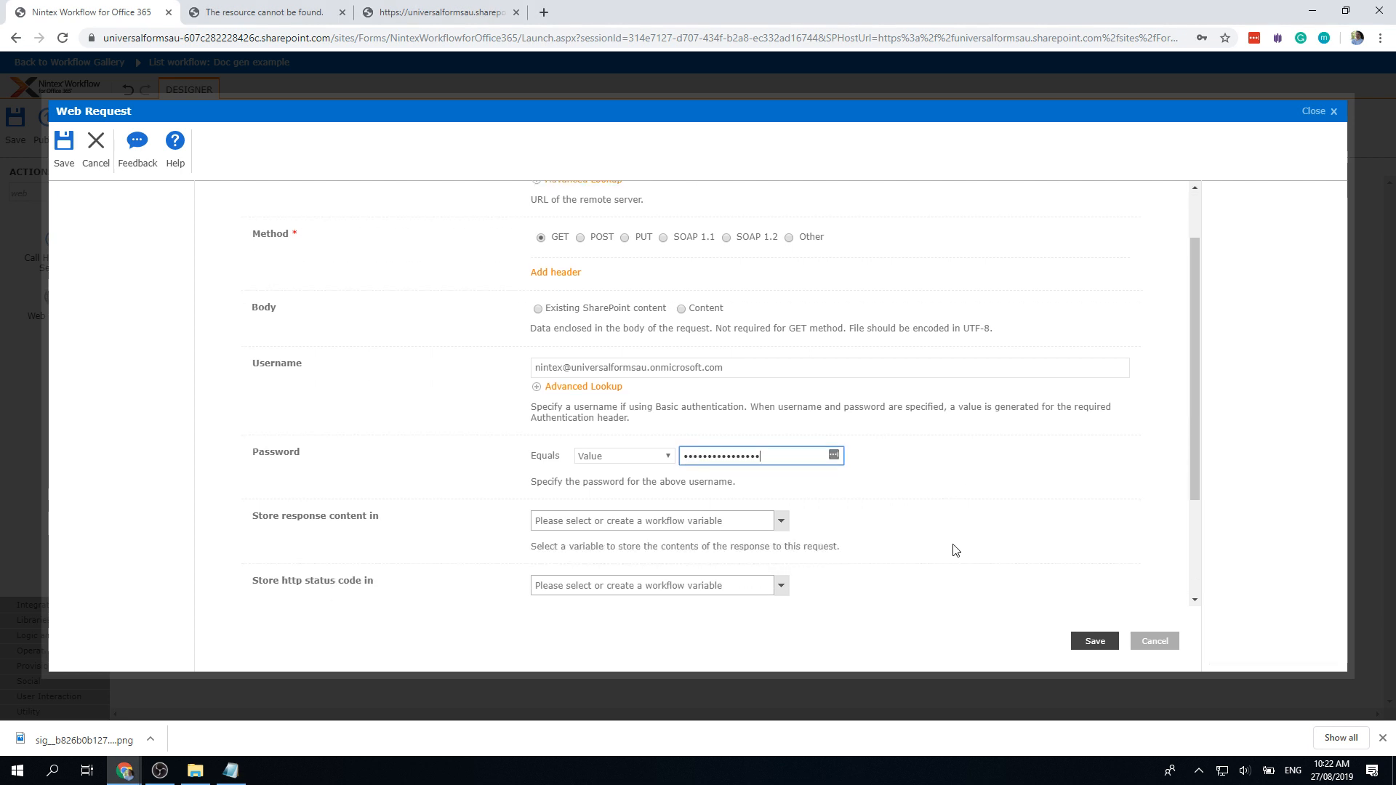
{"action": "scroll", "coordinate": [955, 548], "scroll_direction": "down", "scroll_amount": 1}
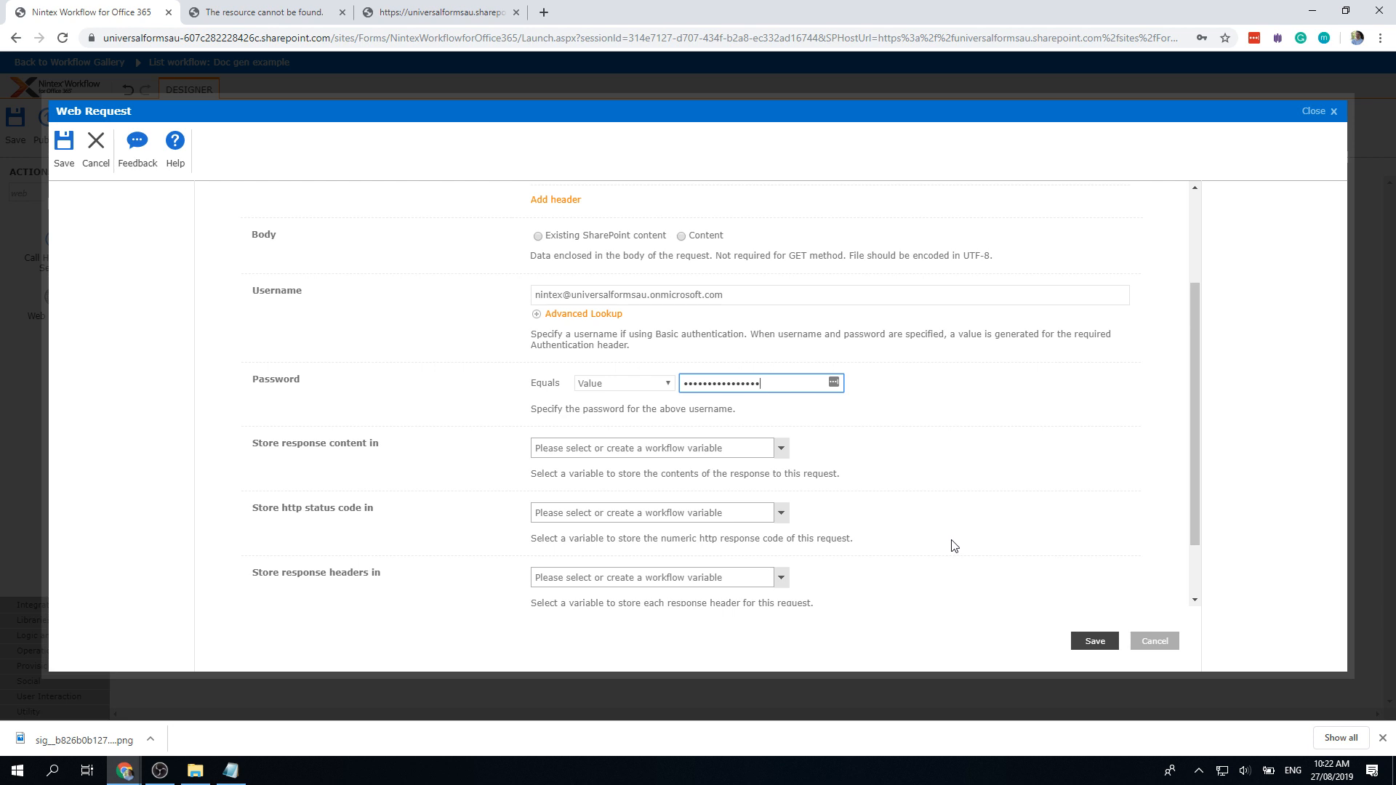
{"action": "scroll", "coordinate": [955, 546], "scroll_direction": "down", "scroll_amount": 2}
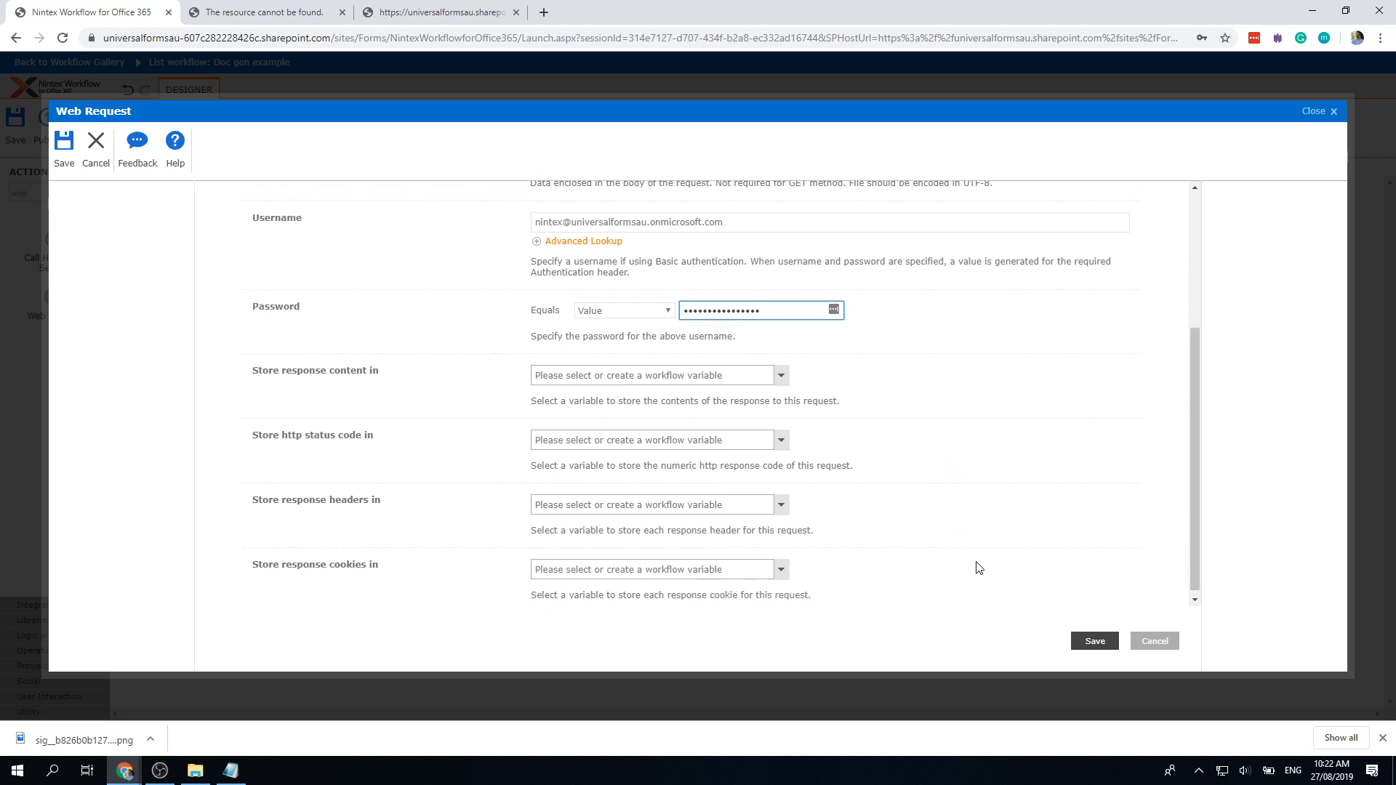
{"action": "left_click", "coordinate": [1095, 641]}
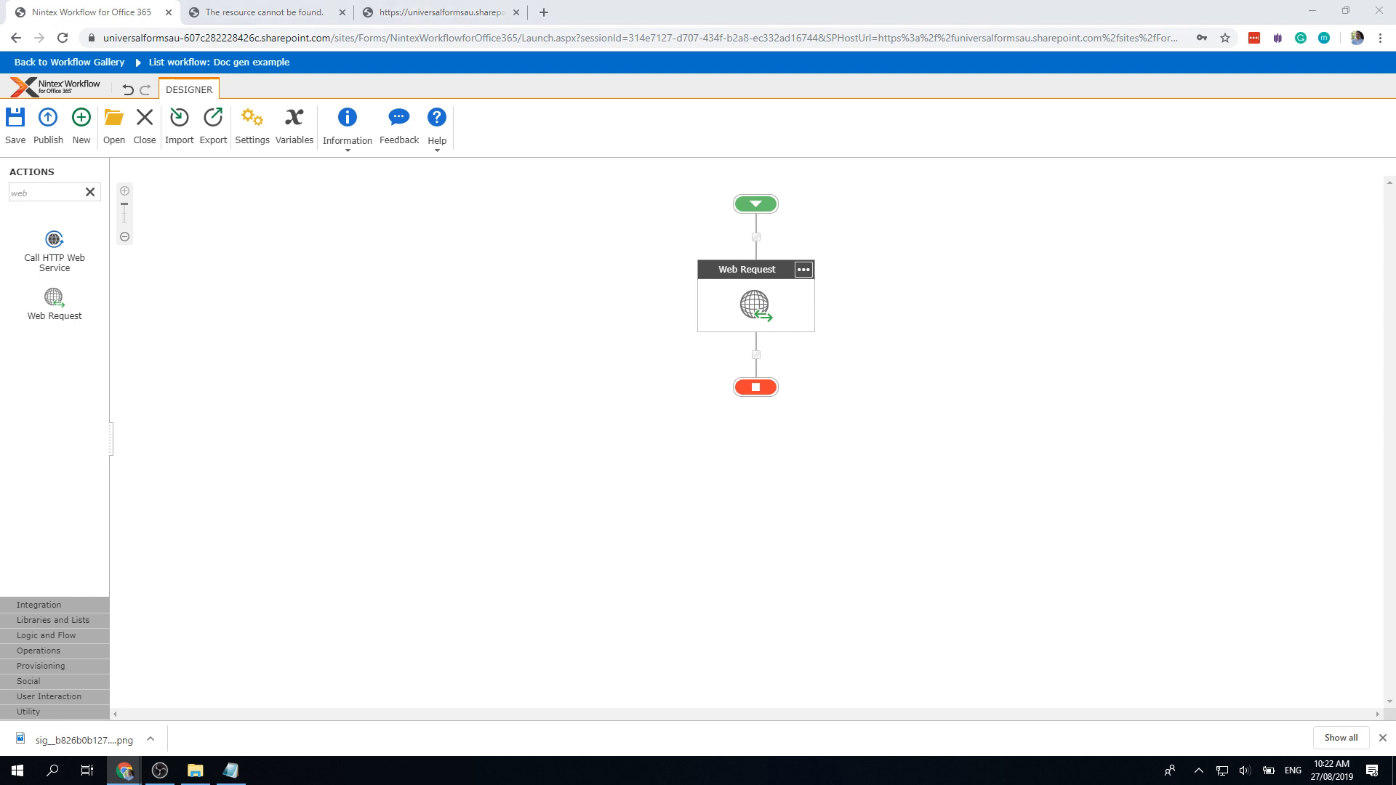
Step: Search actions for 'xml' and place a Query XML action below Web Request
{"action": "left_click_drag", "start_coordinate": [80, 192], "coordinate": [2, 198]}
{"action": "type", "text": "x"}
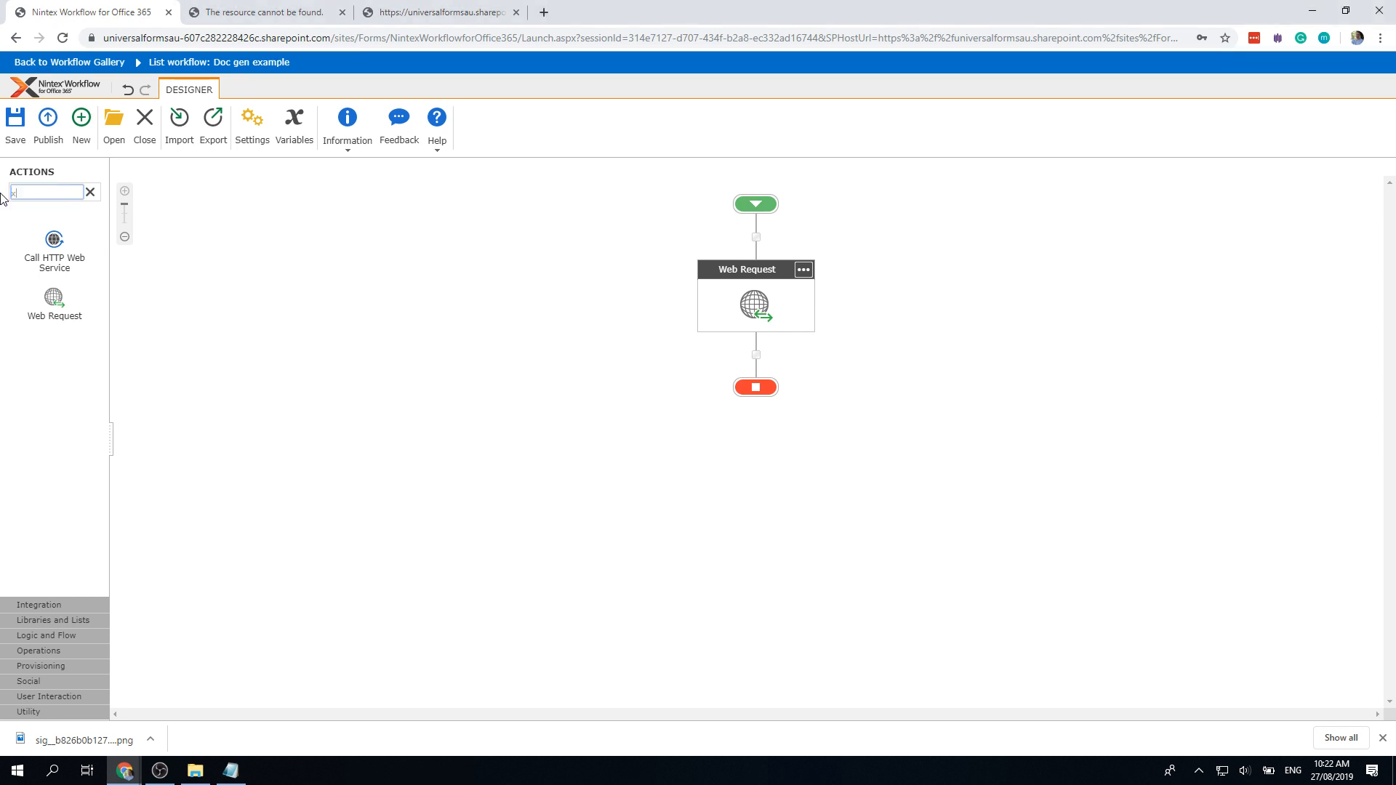
{"action": "type", "text": "ml"}
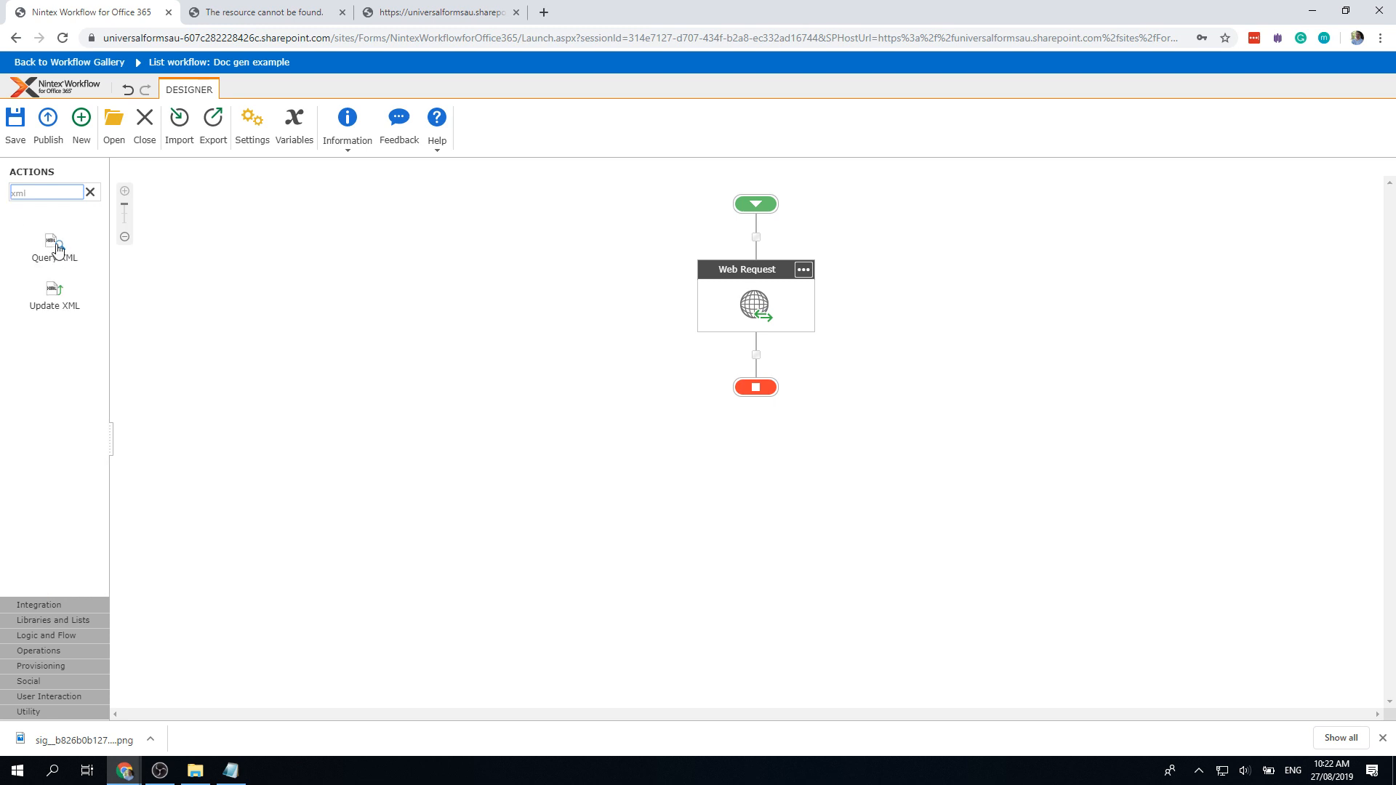
{"action": "left_click_drag", "start_coordinate": [53, 247], "coordinate": [756, 365]}
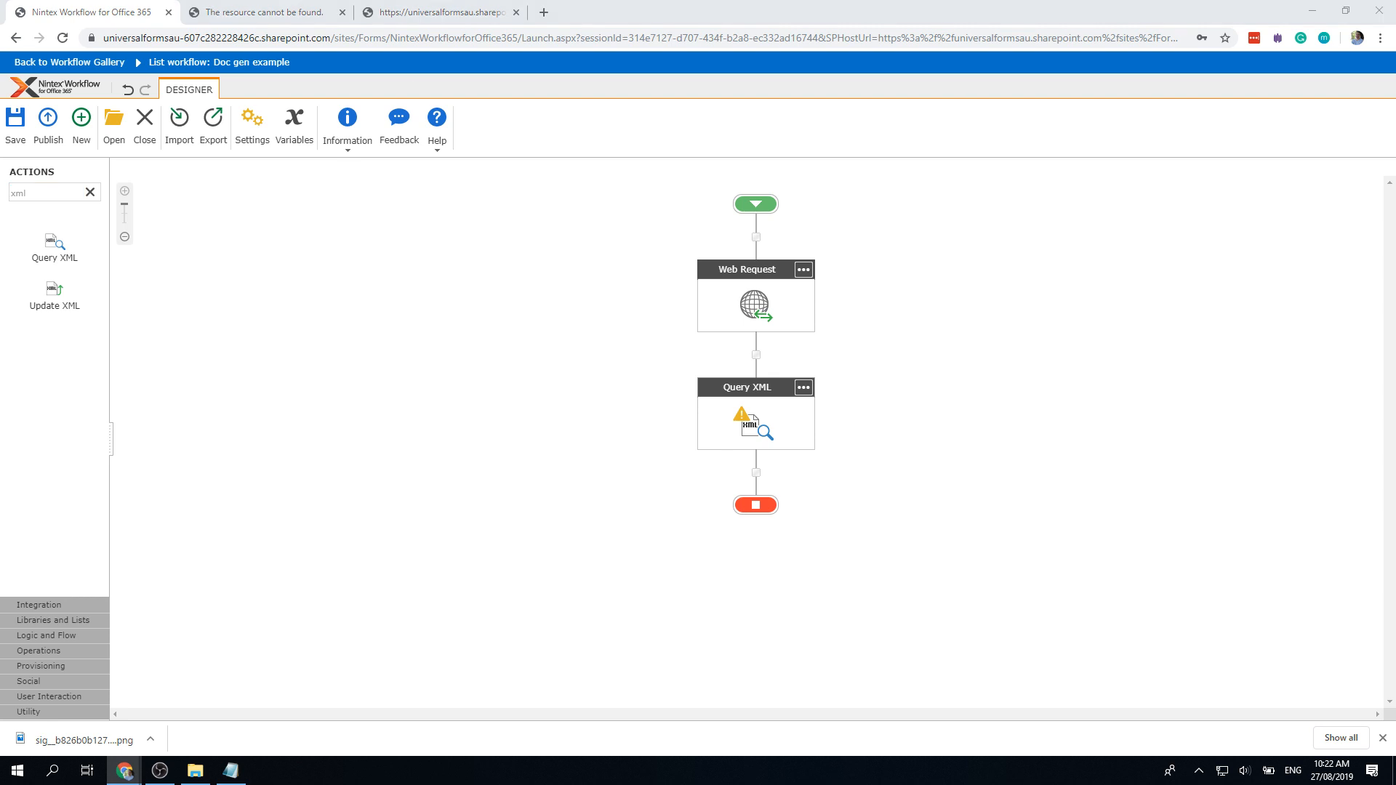
Step: Look into the Query XML settings, close them unsaved, and reopen Web Request
{"action": "double_click", "coordinate": [753, 429]}
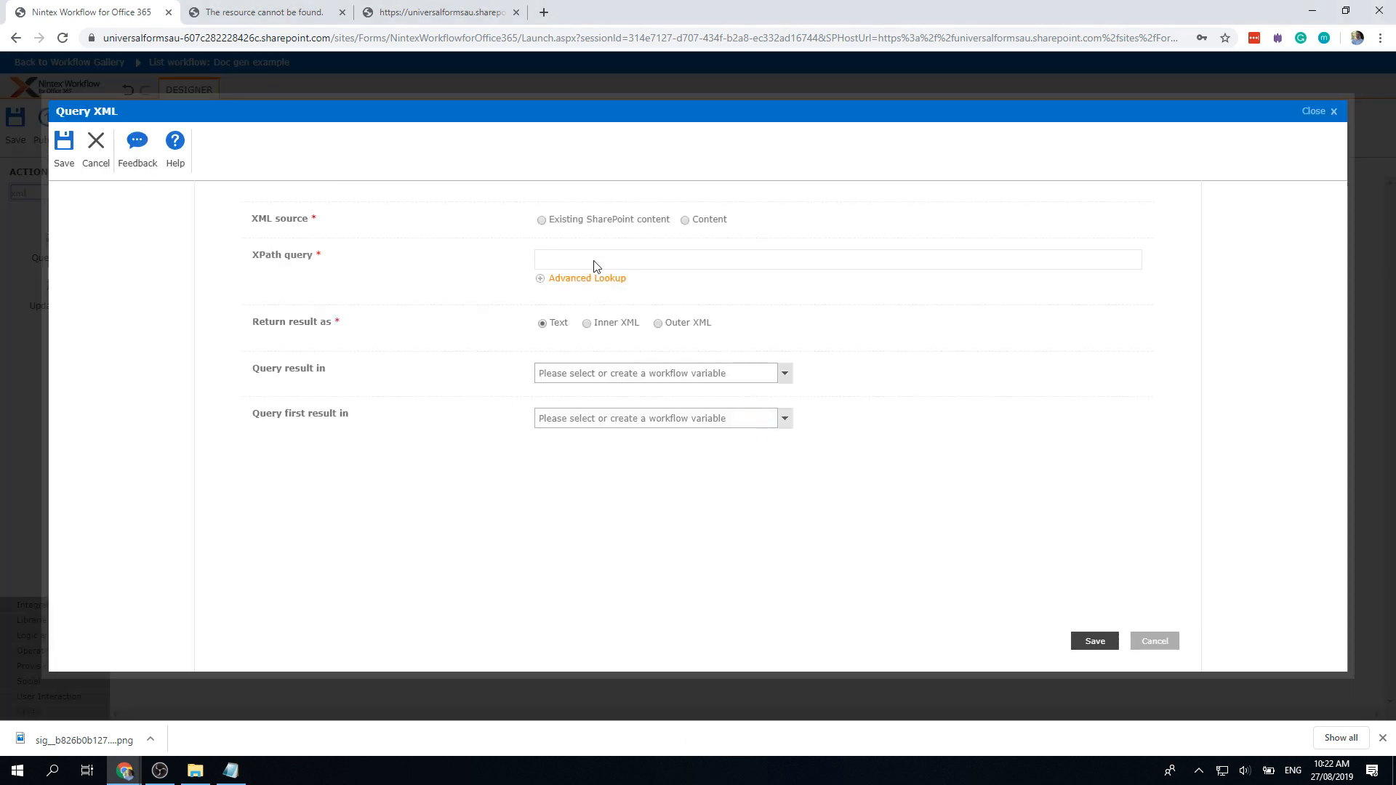
{"action": "left_click", "coordinate": [594, 266]}
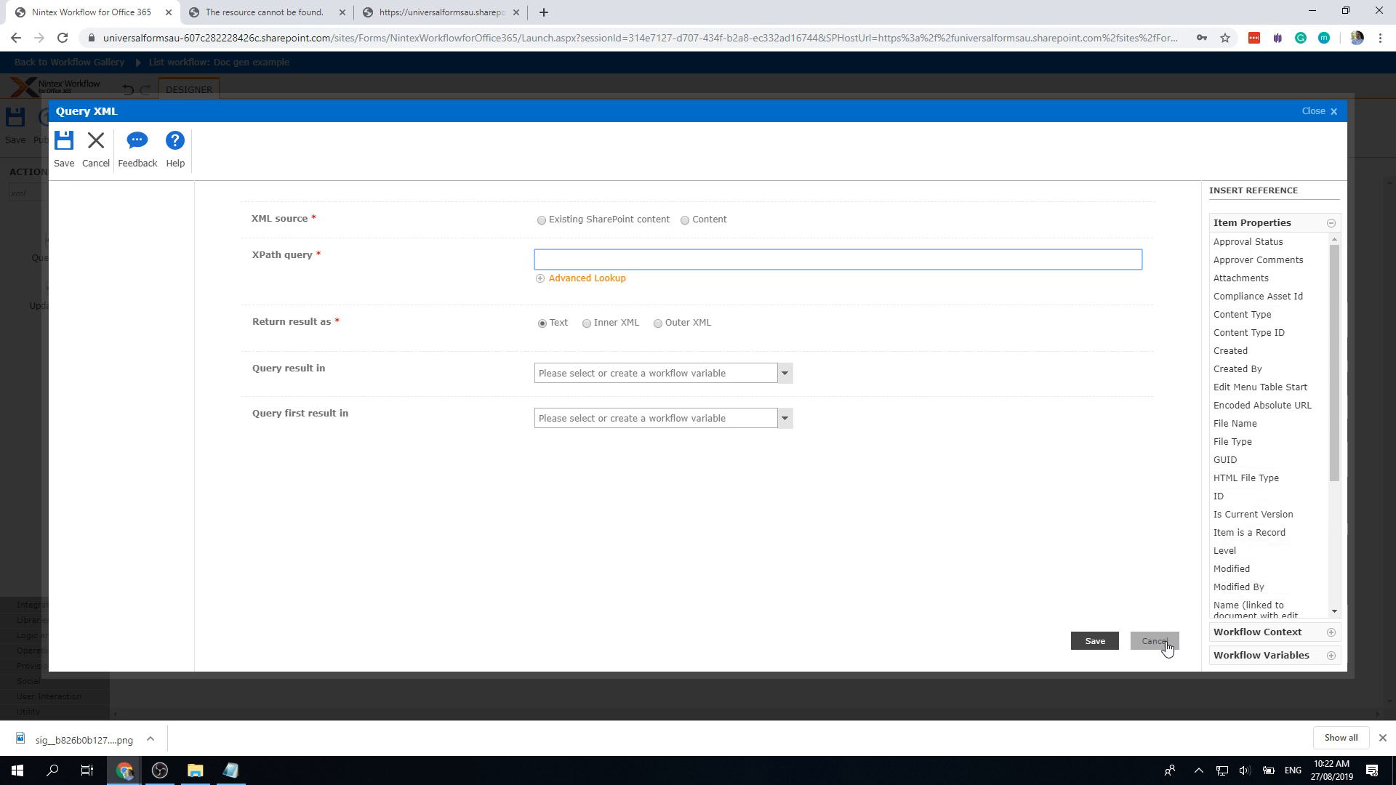
{"action": "left_click", "coordinate": [1156, 641]}
{"action": "double_click", "coordinate": [761, 303]}
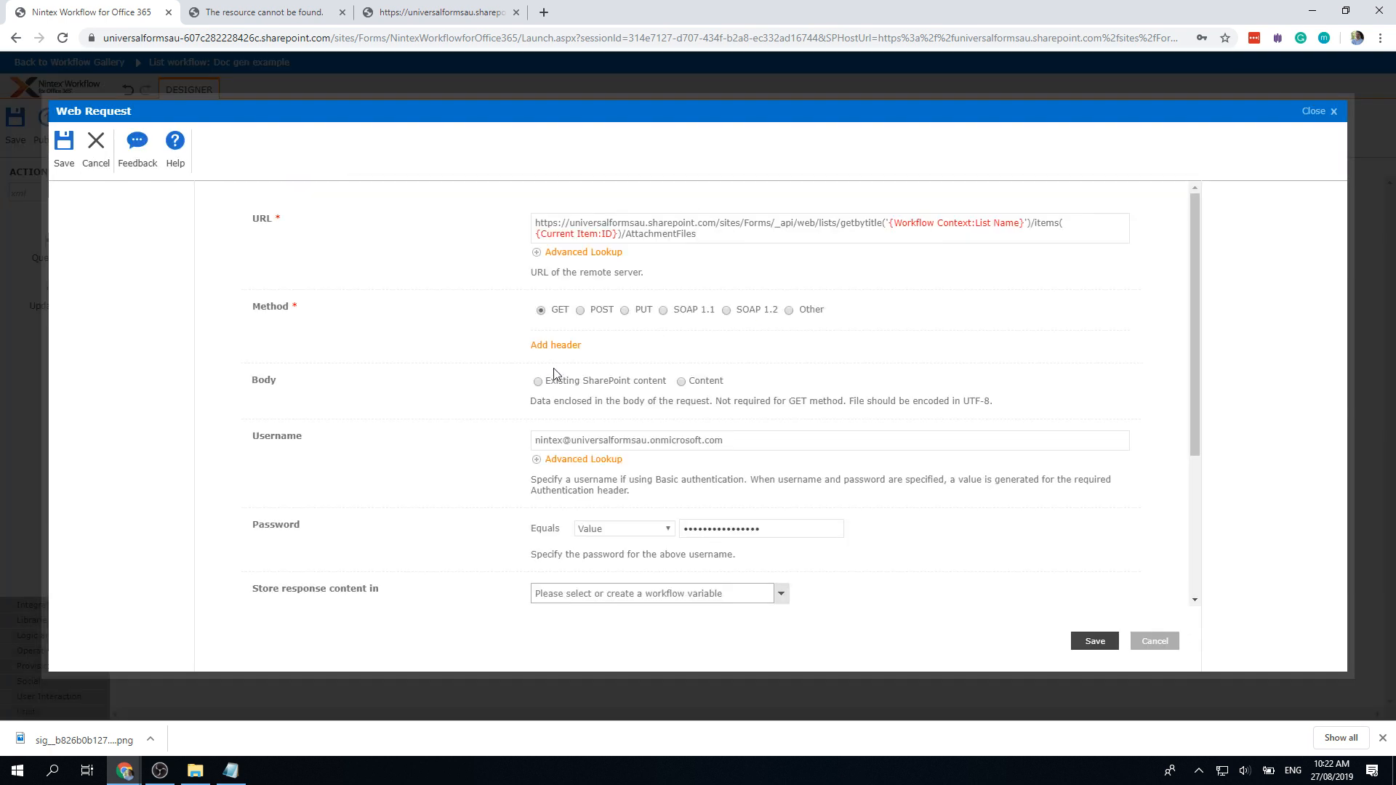
Step: Store the Web Request response in a new 'API Response' variable and save the action
{"action": "scroll", "coordinate": [467, 540], "scroll_direction": "down", "scroll_amount": 3}
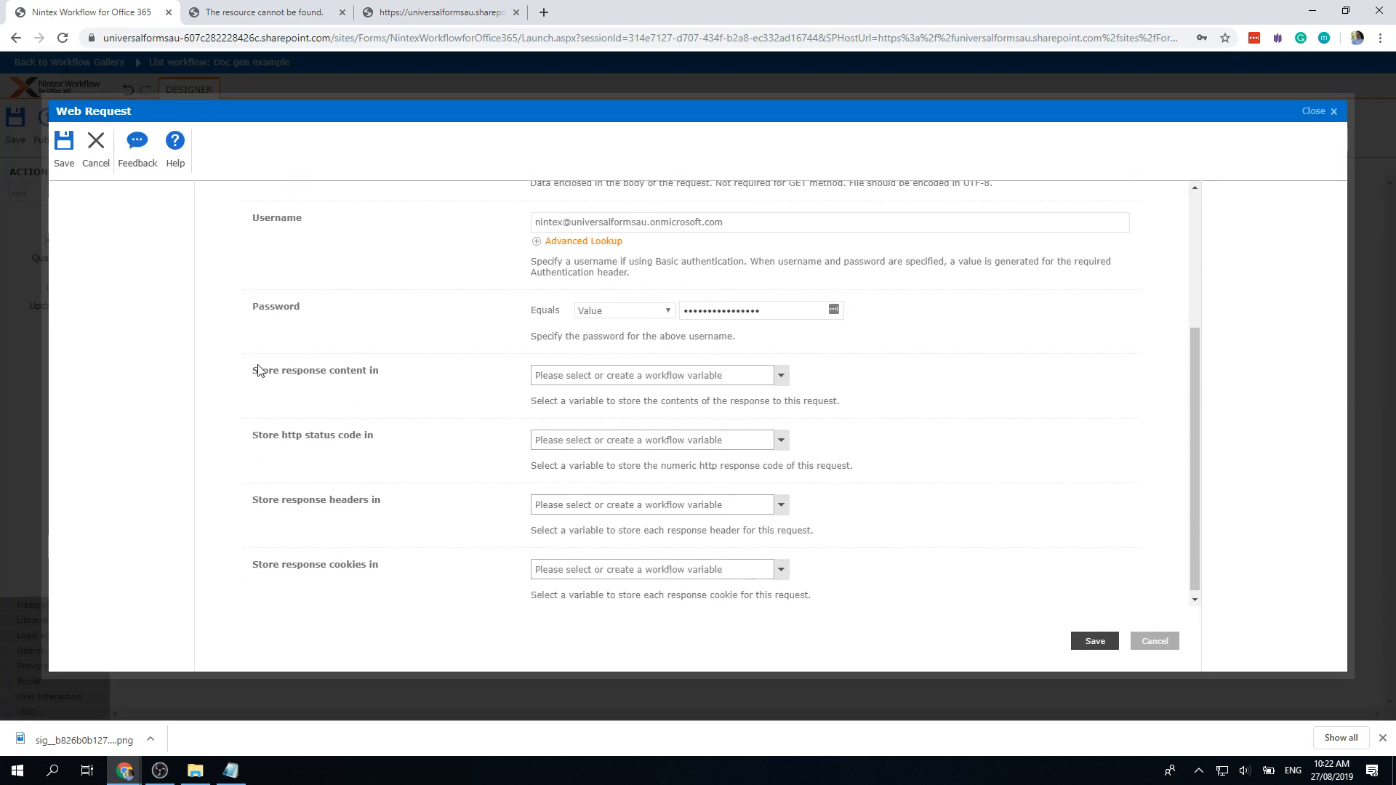
{"action": "left_click", "coordinate": [615, 376]}
{"action": "left_click", "coordinate": [649, 445]}
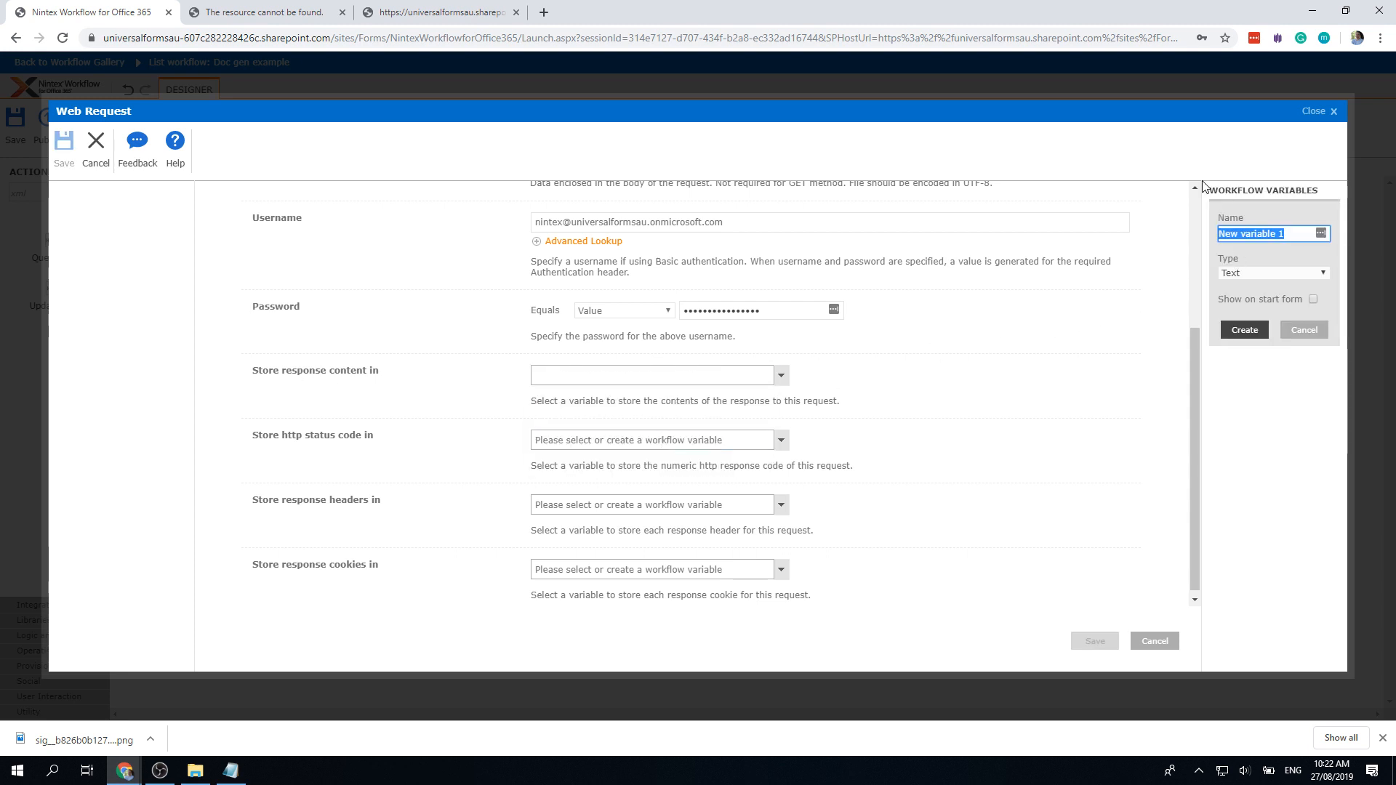
{"action": "type", "text": "API R"}
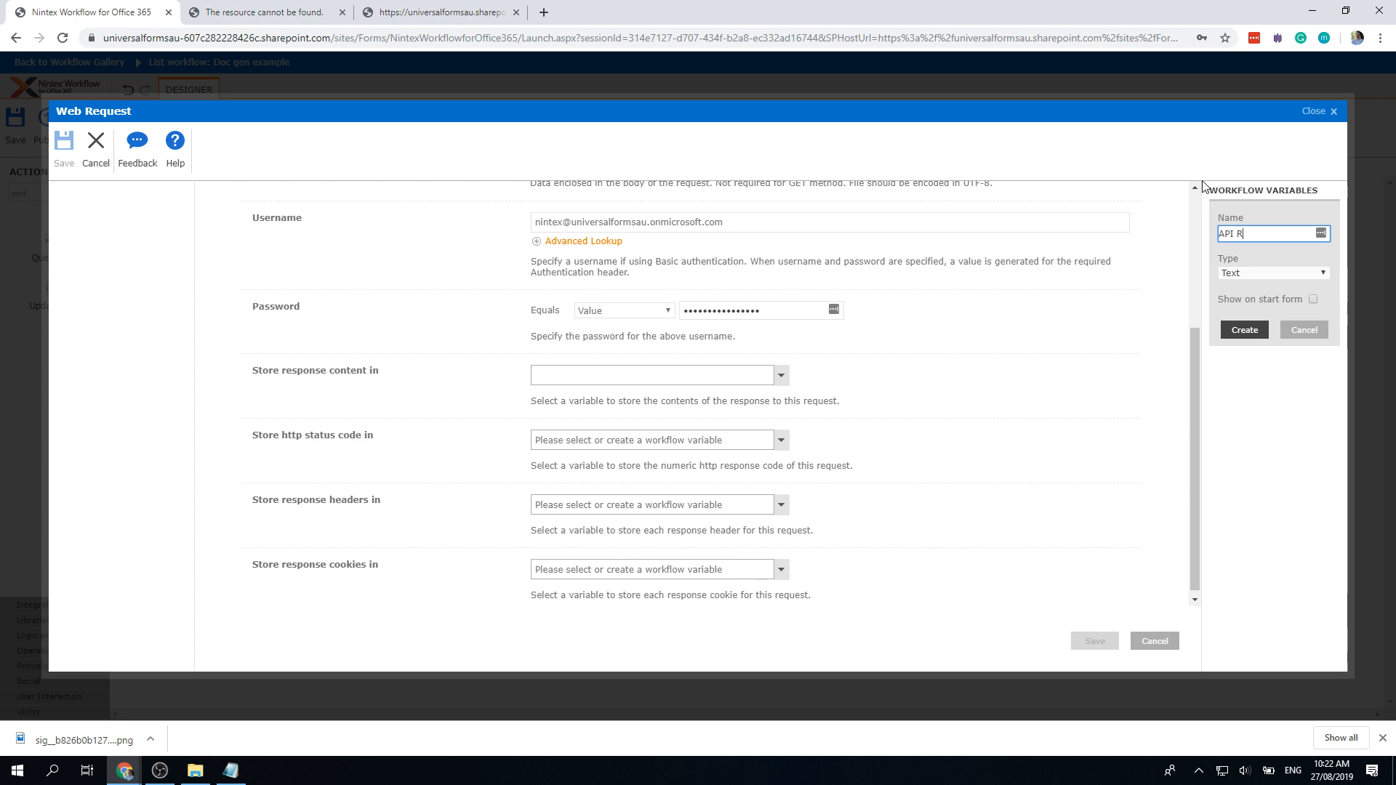
{"action": "type", "text": "esponse"}
{"action": "left_click", "coordinate": [1243, 329]}
{"action": "left_click", "coordinate": [1105, 644]}
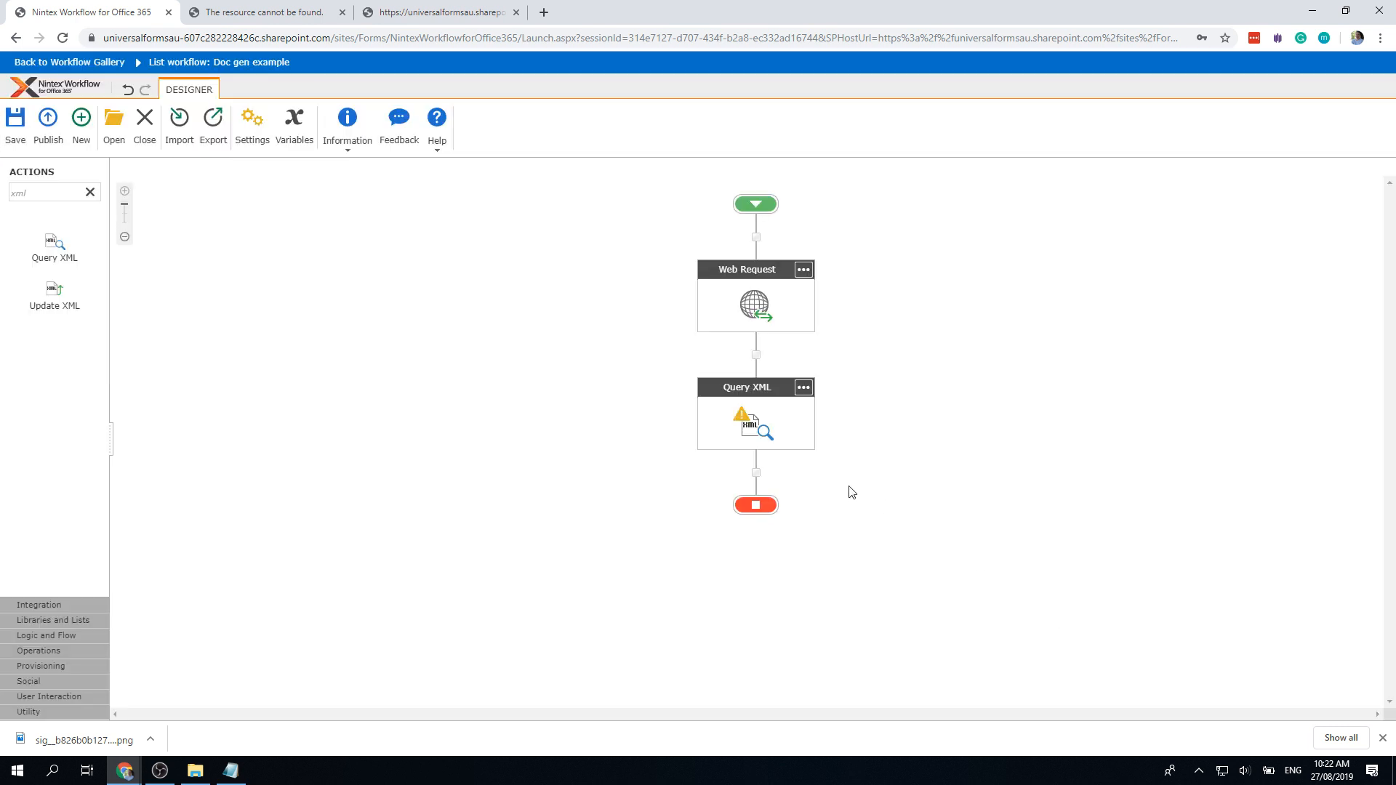
Step: Set Query XML's source to Content with the API Response variable, then view the XML feed
{"action": "double_click", "coordinate": [757, 418]}
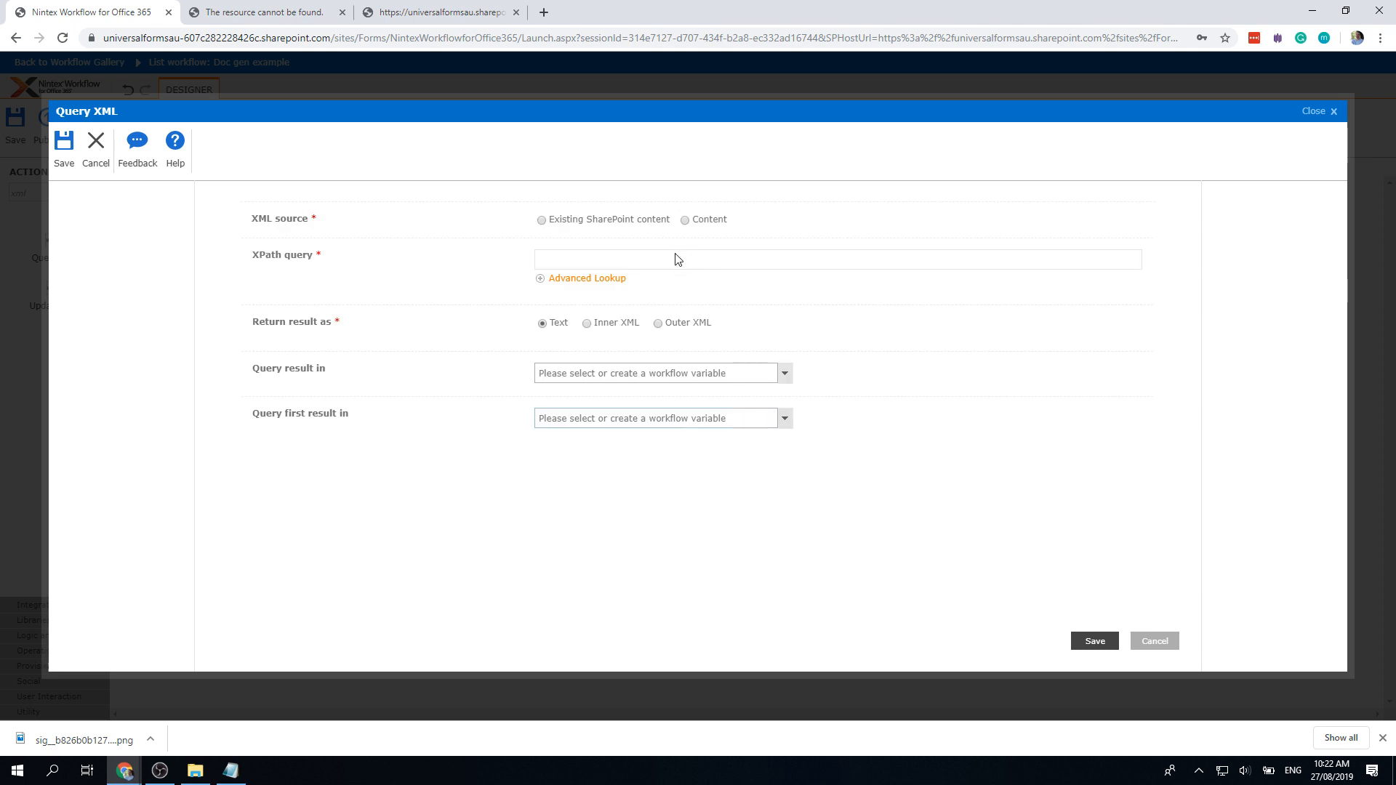
{"action": "left_click", "coordinate": [685, 219]}
{"action": "left_click", "coordinate": [643, 247]}
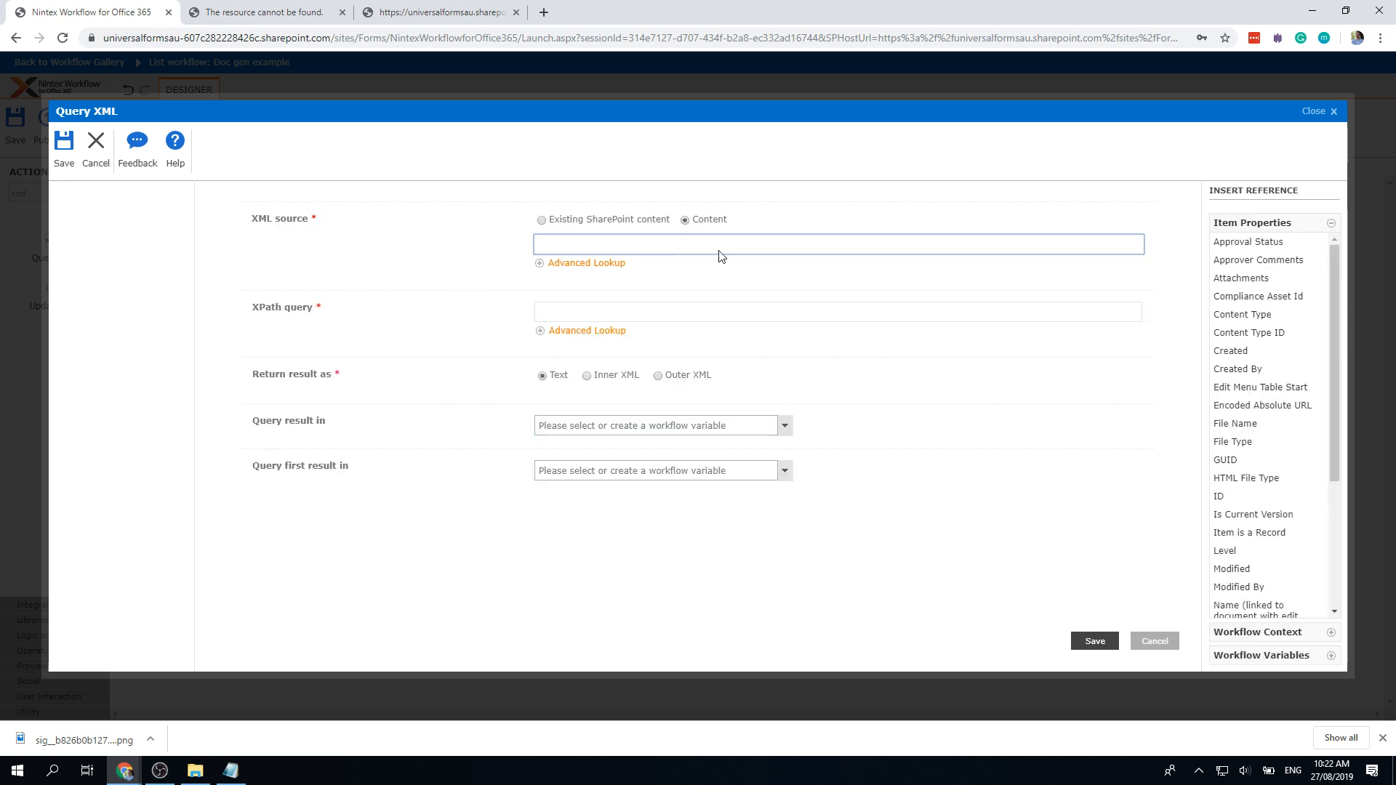
{"action": "left_click", "coordinate": [1272, 655]}
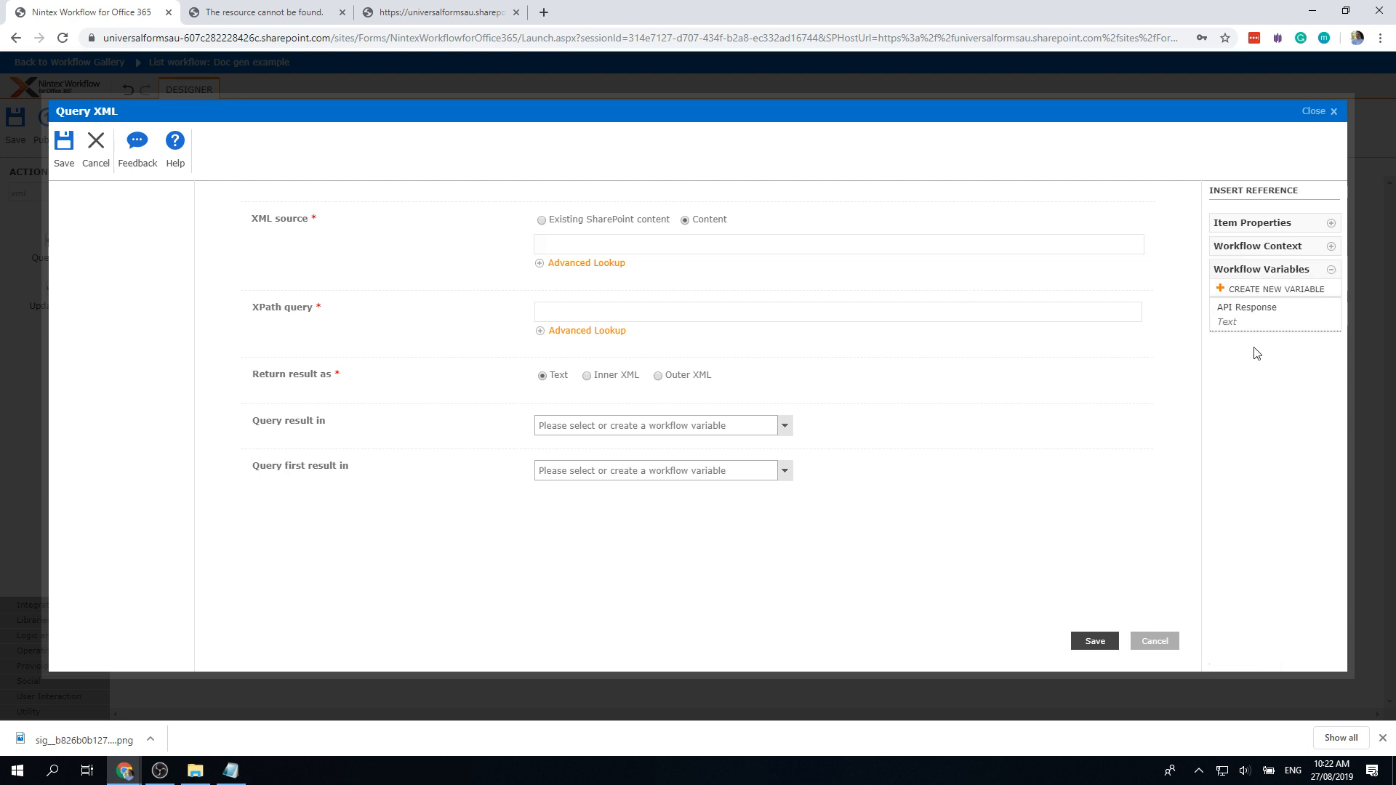
{"action": "left_click", "coordinate": [1245, 314]}
{"action": "left_click", "coordinate": [663, 310]}
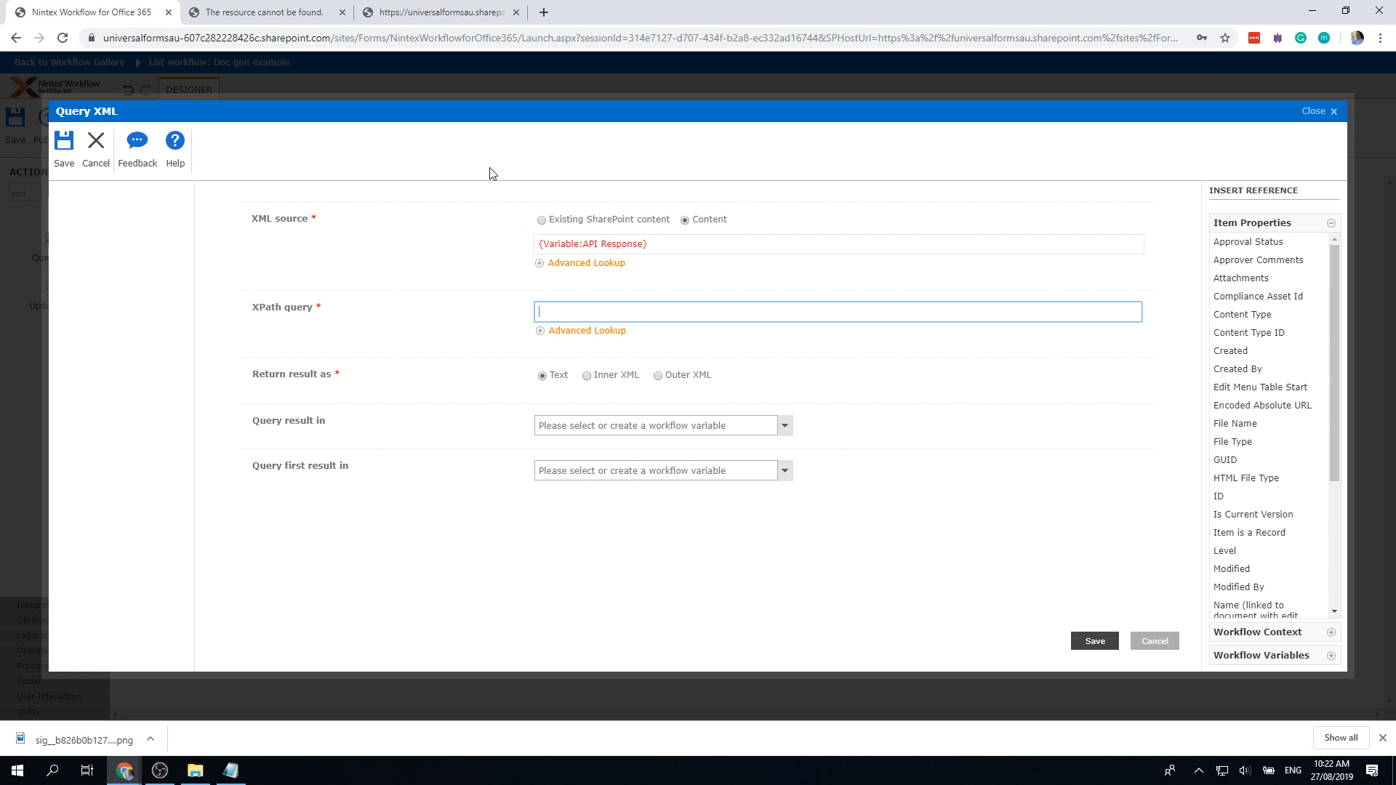
{"action": "left_click", "coordinate": [425, 20]}
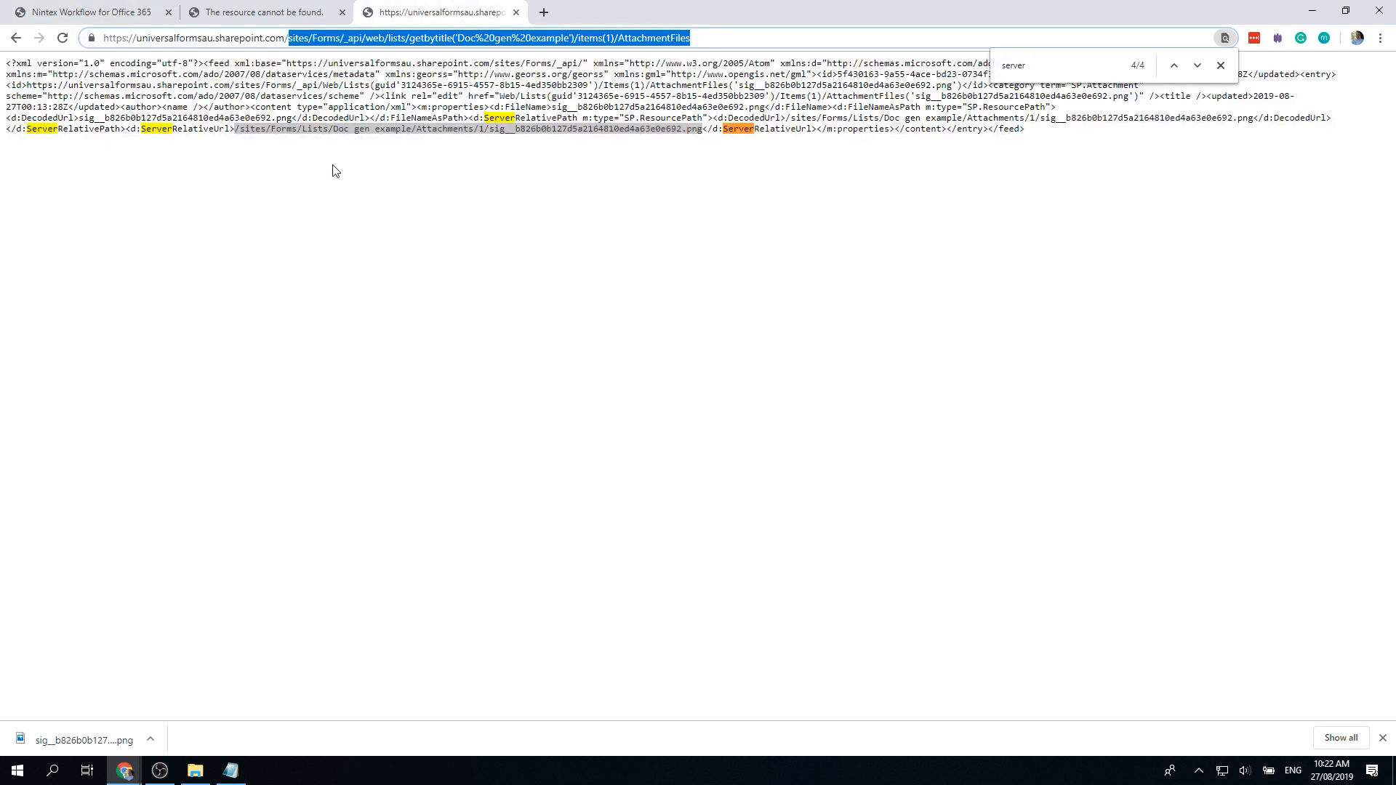
Step: Select the ServerRelativeUrl element name in the attachment XML and return to the Nintex tab
{"action": "left_click_drag", "start_coordinate": [122, 128], "coordinate": [21, 129]}
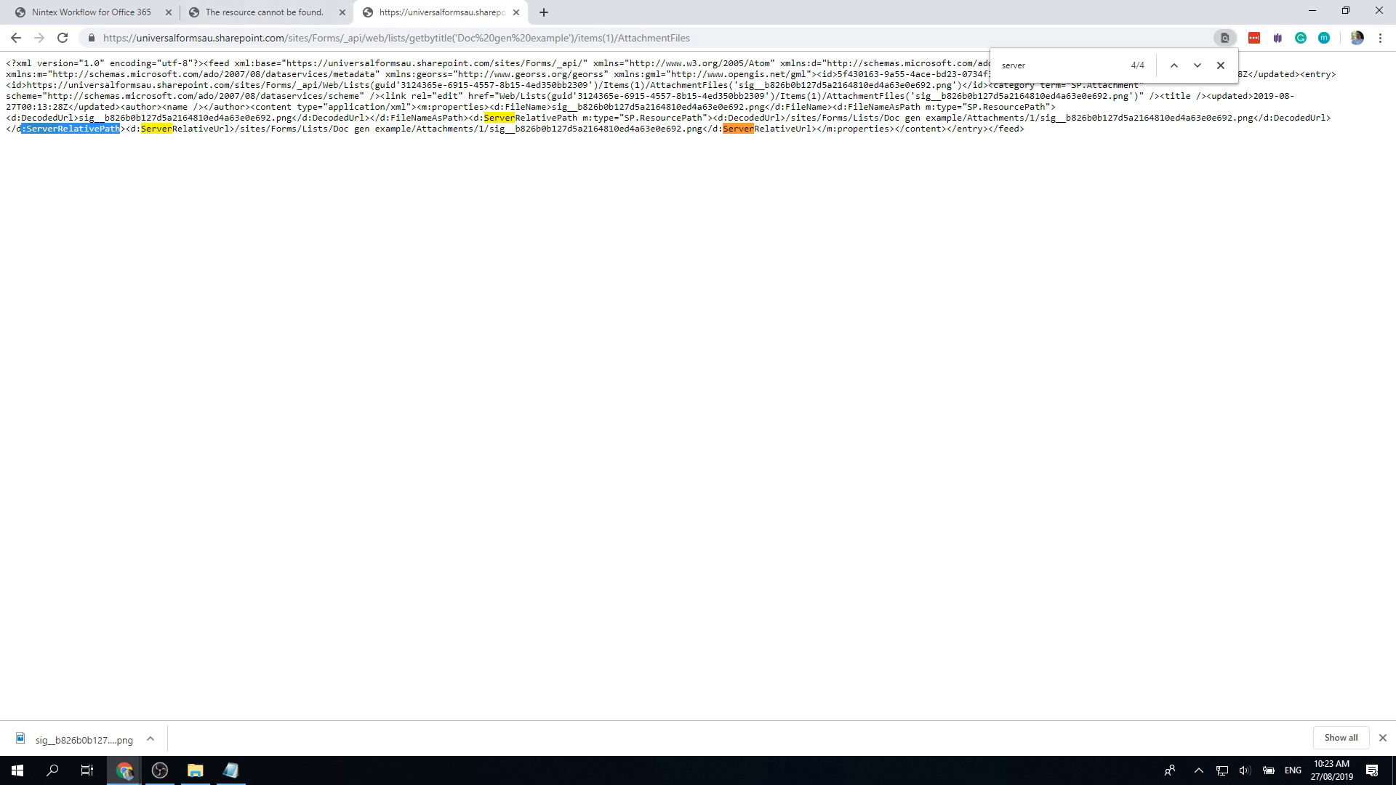
{"action": "key", "text": "alt+Tab"}
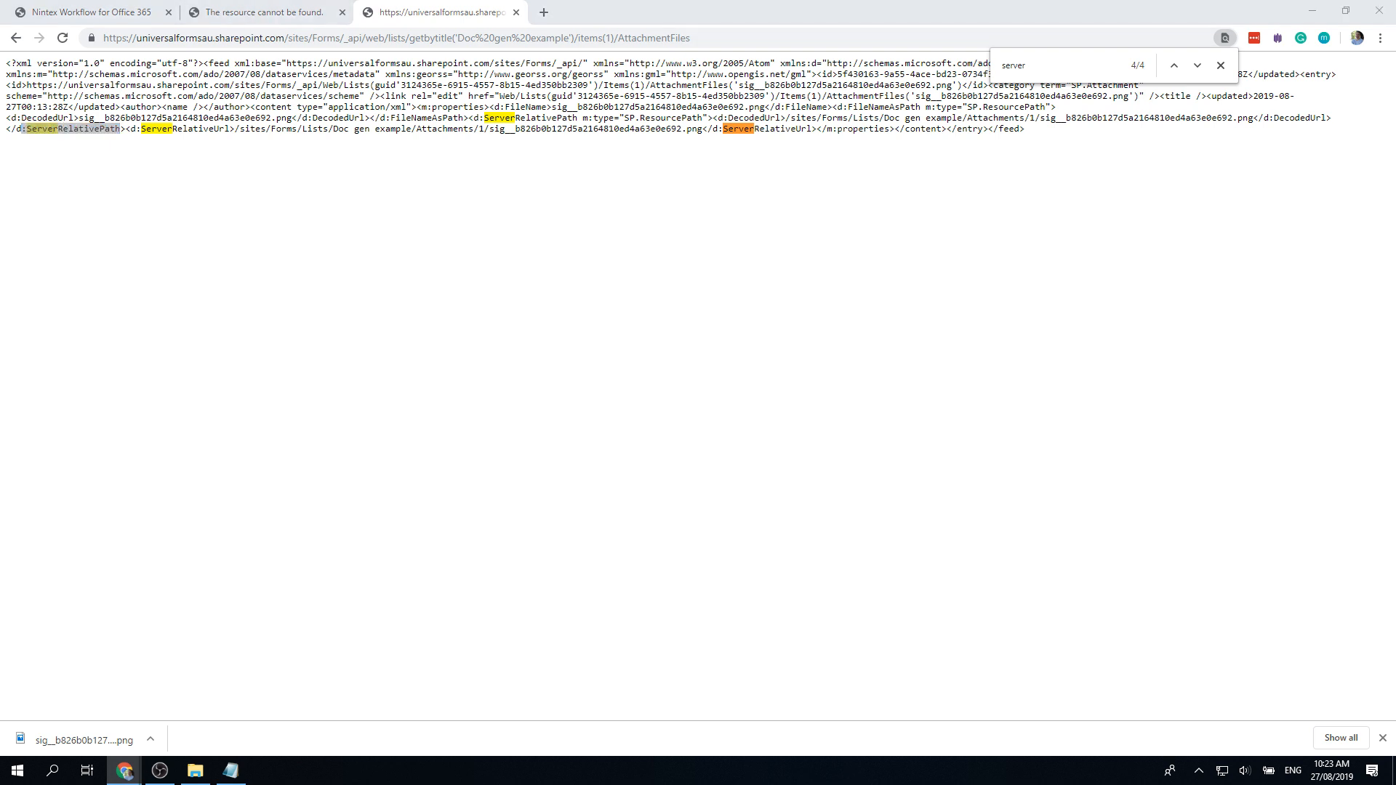
{"action": "left_click", "coordinate": [131, 12]}
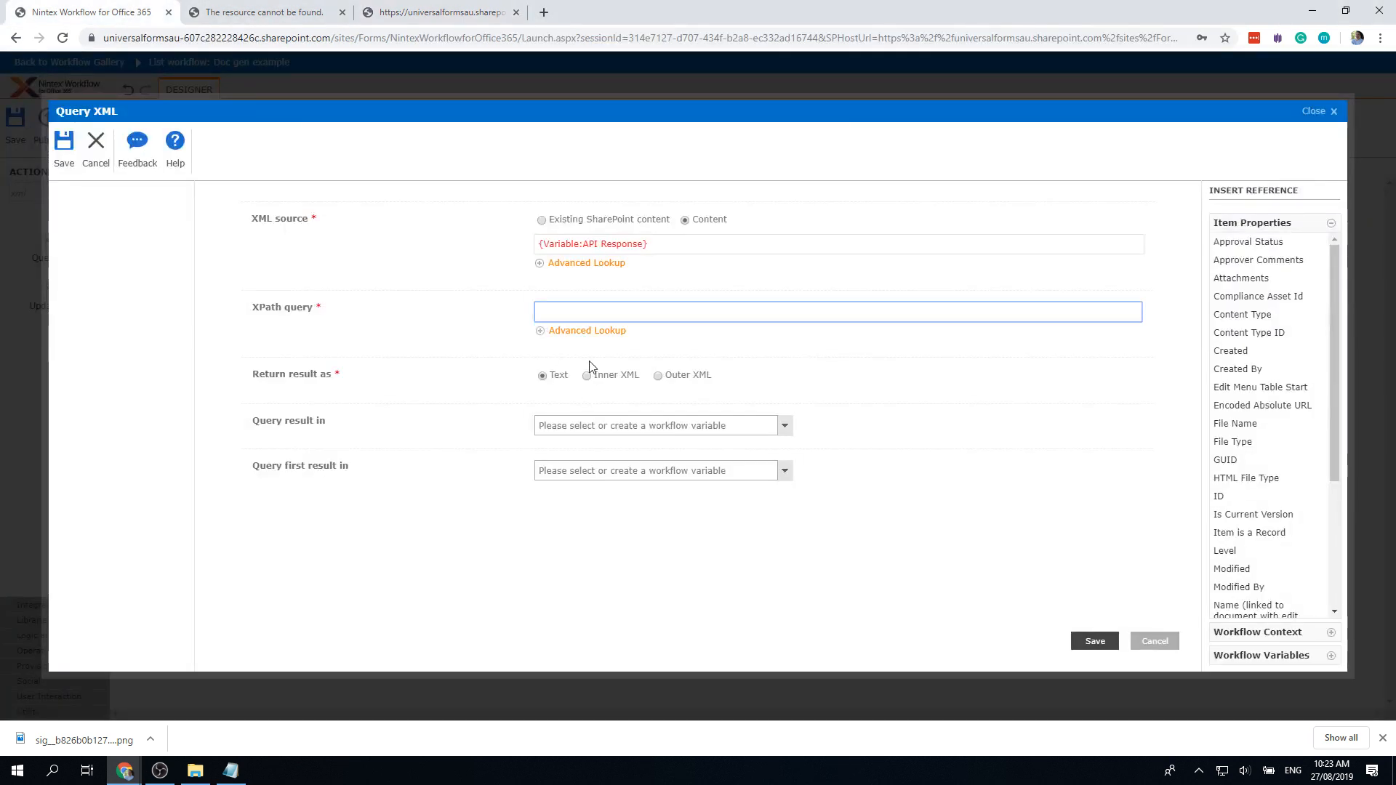
Step: Paste //d:ServerRelativeUrl as the XPath query, rechecking it against the XML feed
{"action": "type", "text": "//d:ServerRelativeUrl"}
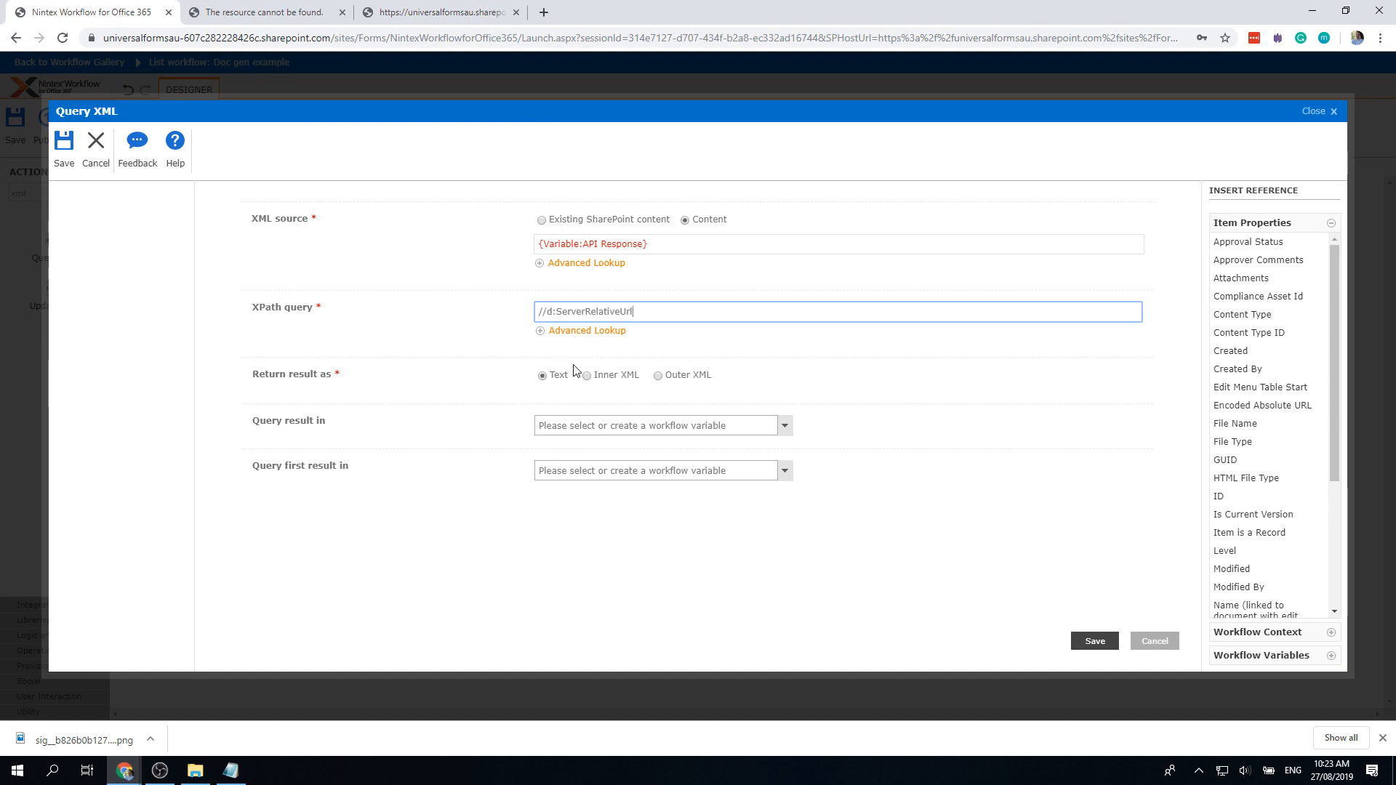
{"action": "left_click", "coordinate": [408, 15]}
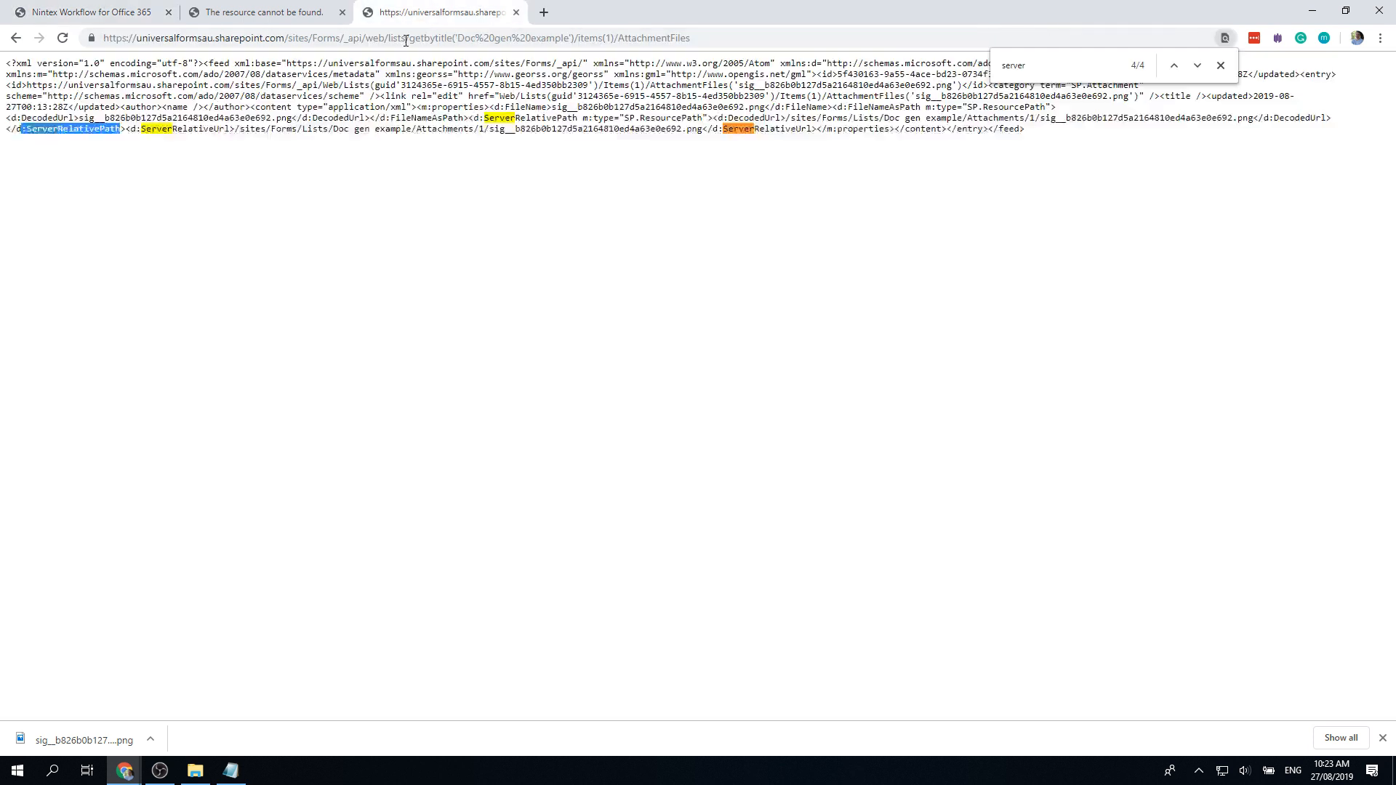
{"action": "left_click", "coordinate": [107, 16]}
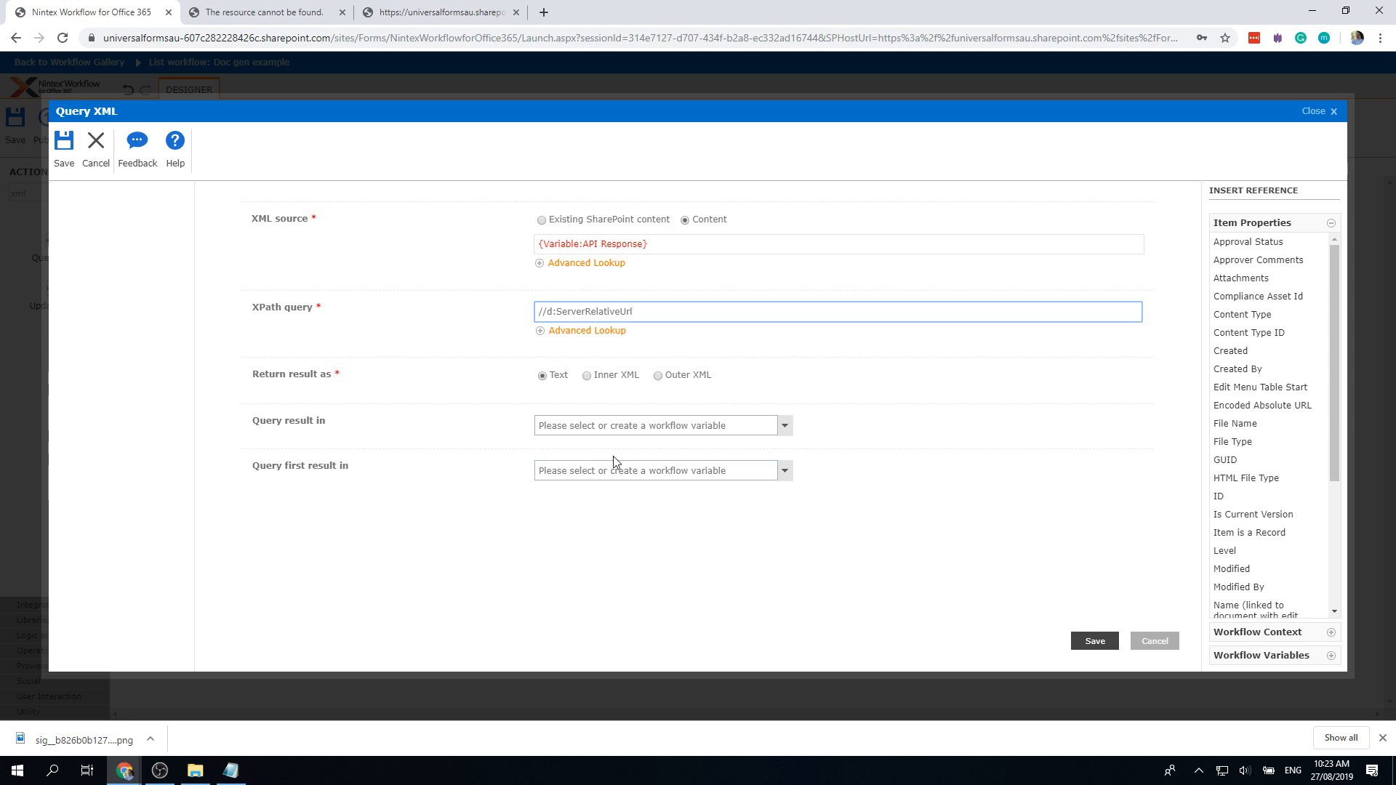
Step: Send the first query result to a new 'File name' variable and save Query XML
{"action": "left_click", "coordinate": [784, 471]}
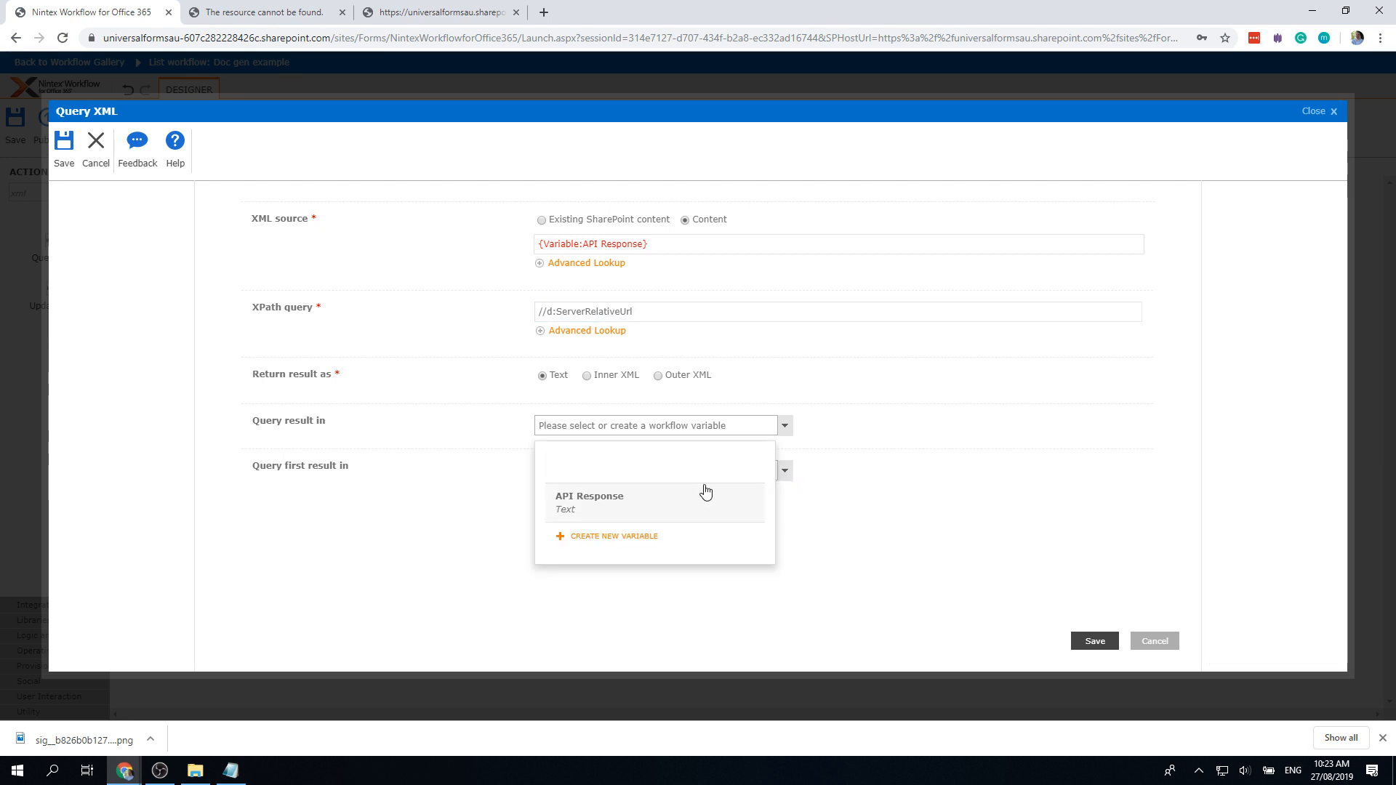
{"action": "left_click", "coordinate": [648, 544]}
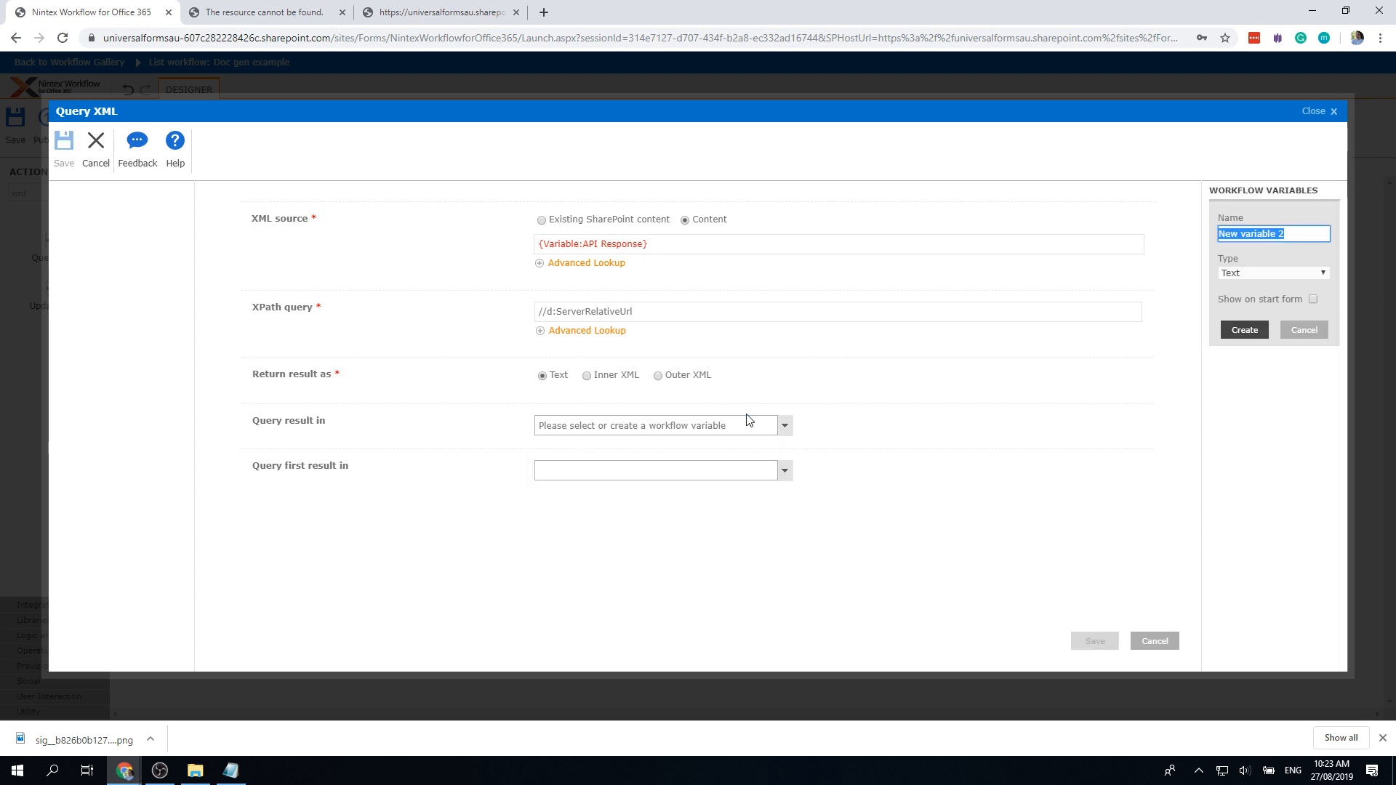
{"action": "type", "text": "File name"}
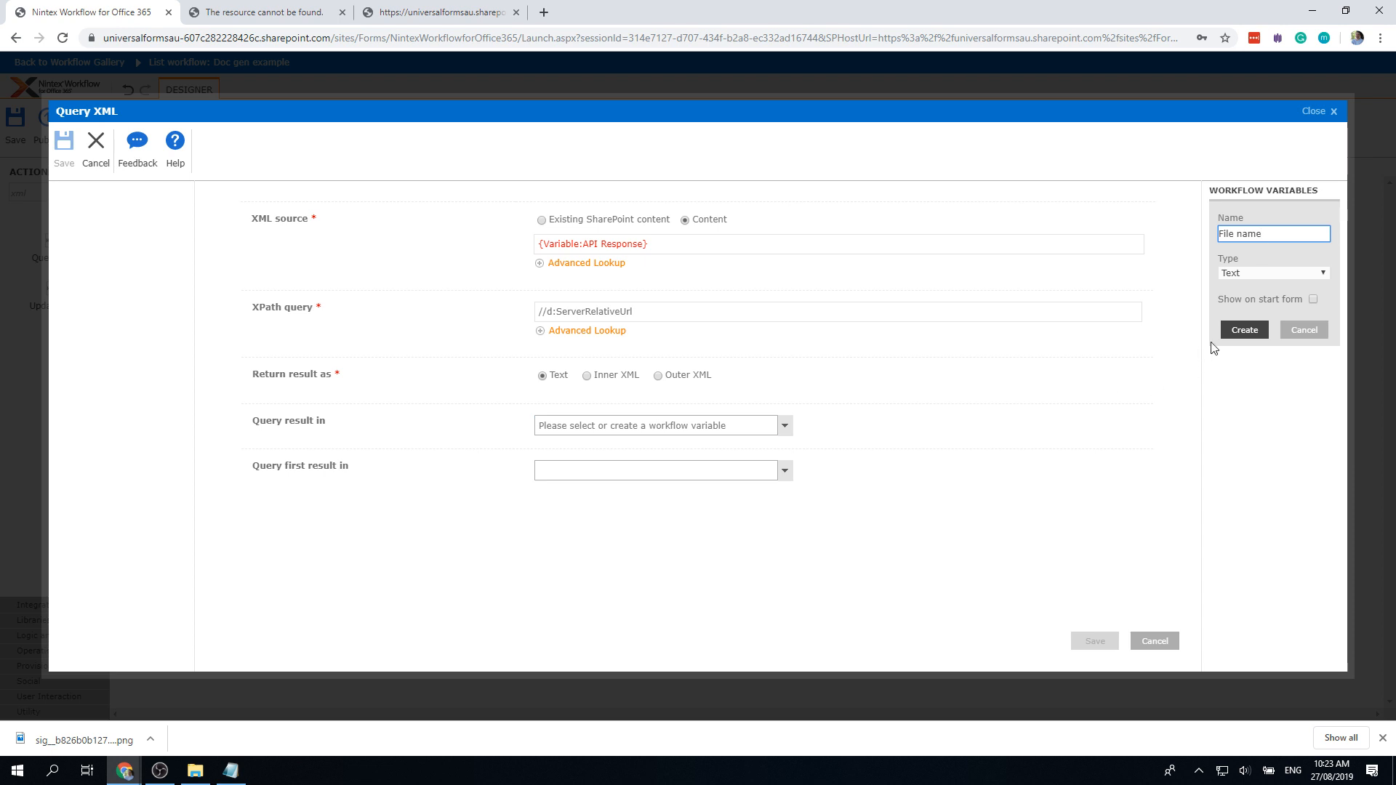
{"action": "left_click", "coordinate": [1244, 331]}
{"action": "left_click", "coordinate": [1094, 641]}
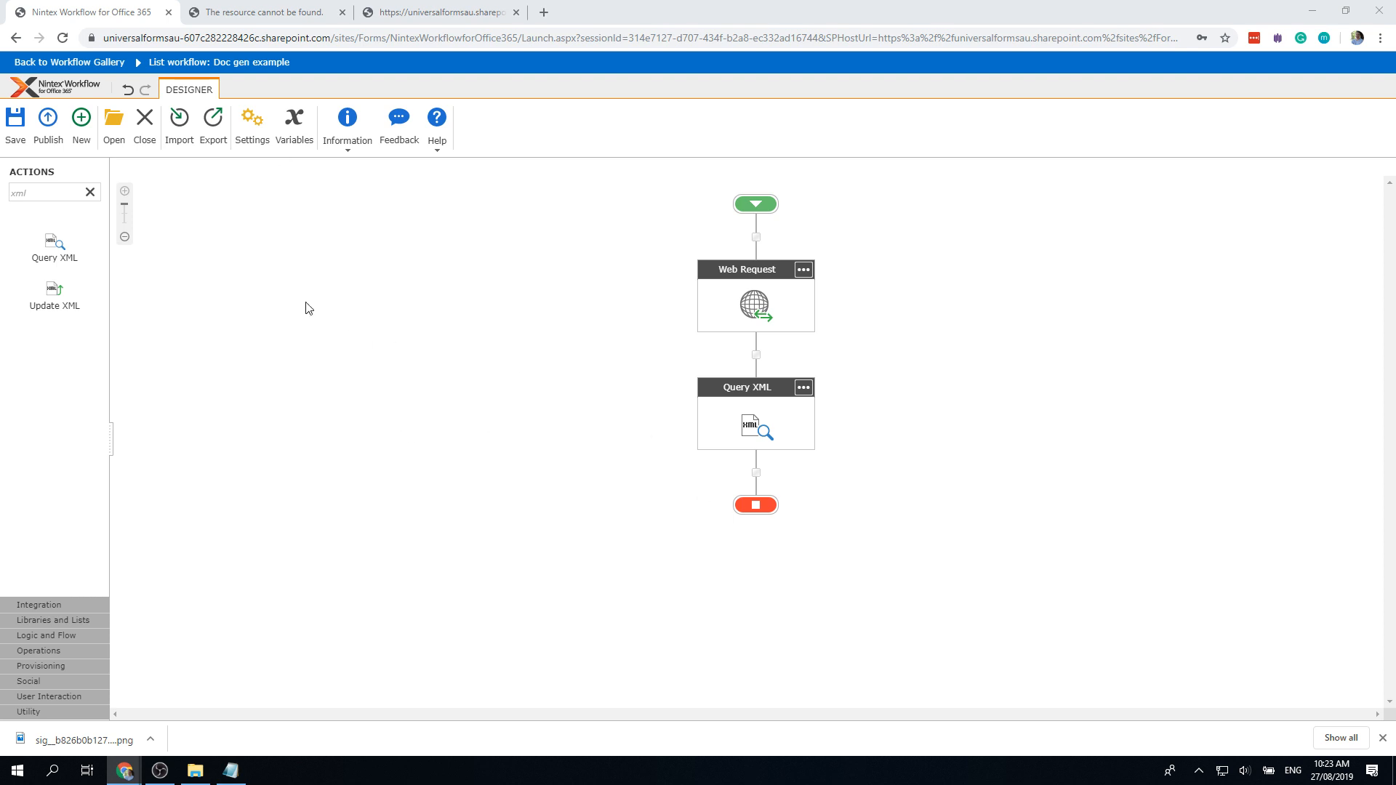
{"action": "left_click_drag", "start_coordinate": [50, 185], "coordinate": [2, 199]}
Step: Add a Log to History List action below Query XML whose message is the File name variable
{"action": "type", "text": "histo"}
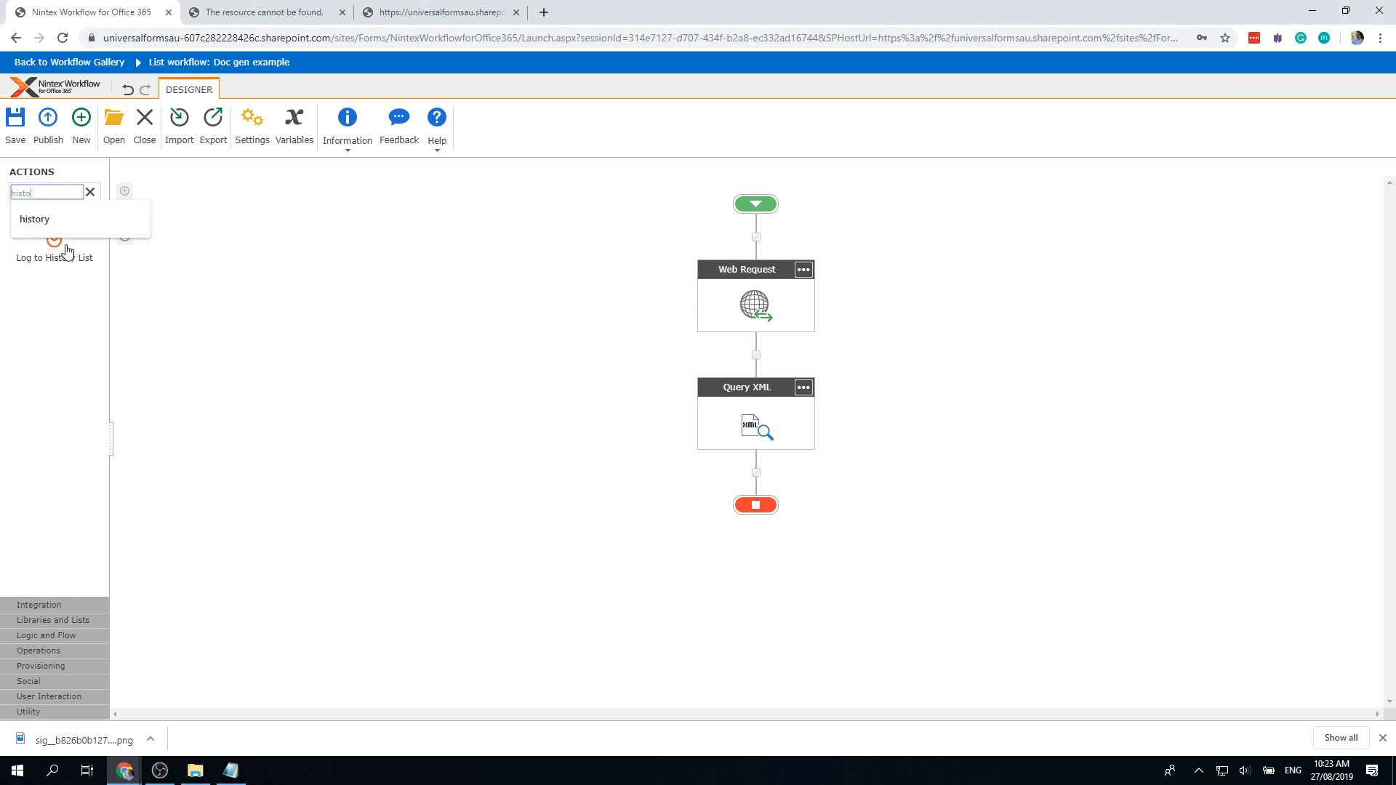
{"action": "left_click_drag", "start_coordinate": [65, 251], "coordinate": [753, 527]}
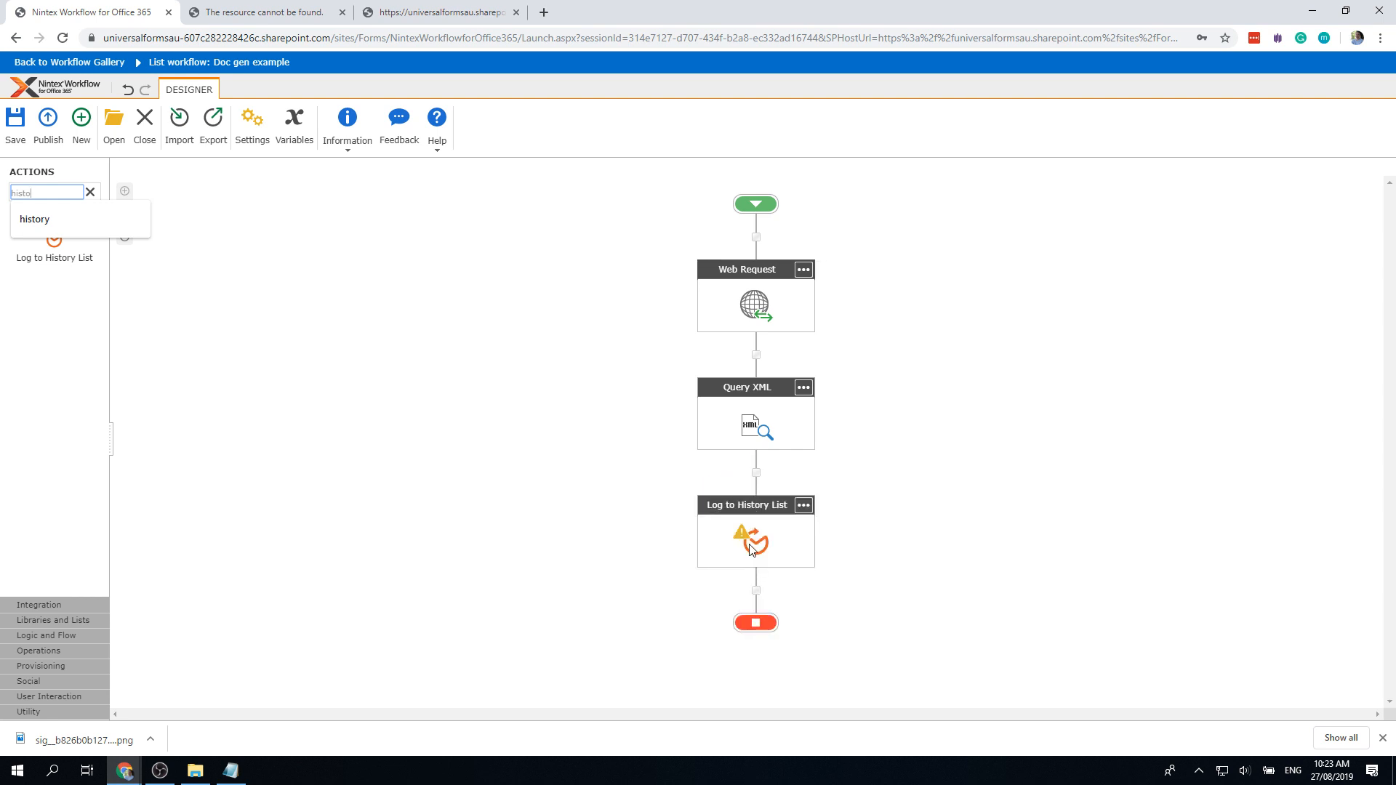
{"action": "double_click", "coordinate": [752, 544]}
{"action": "left_click", "coordinate": [614, 224]}
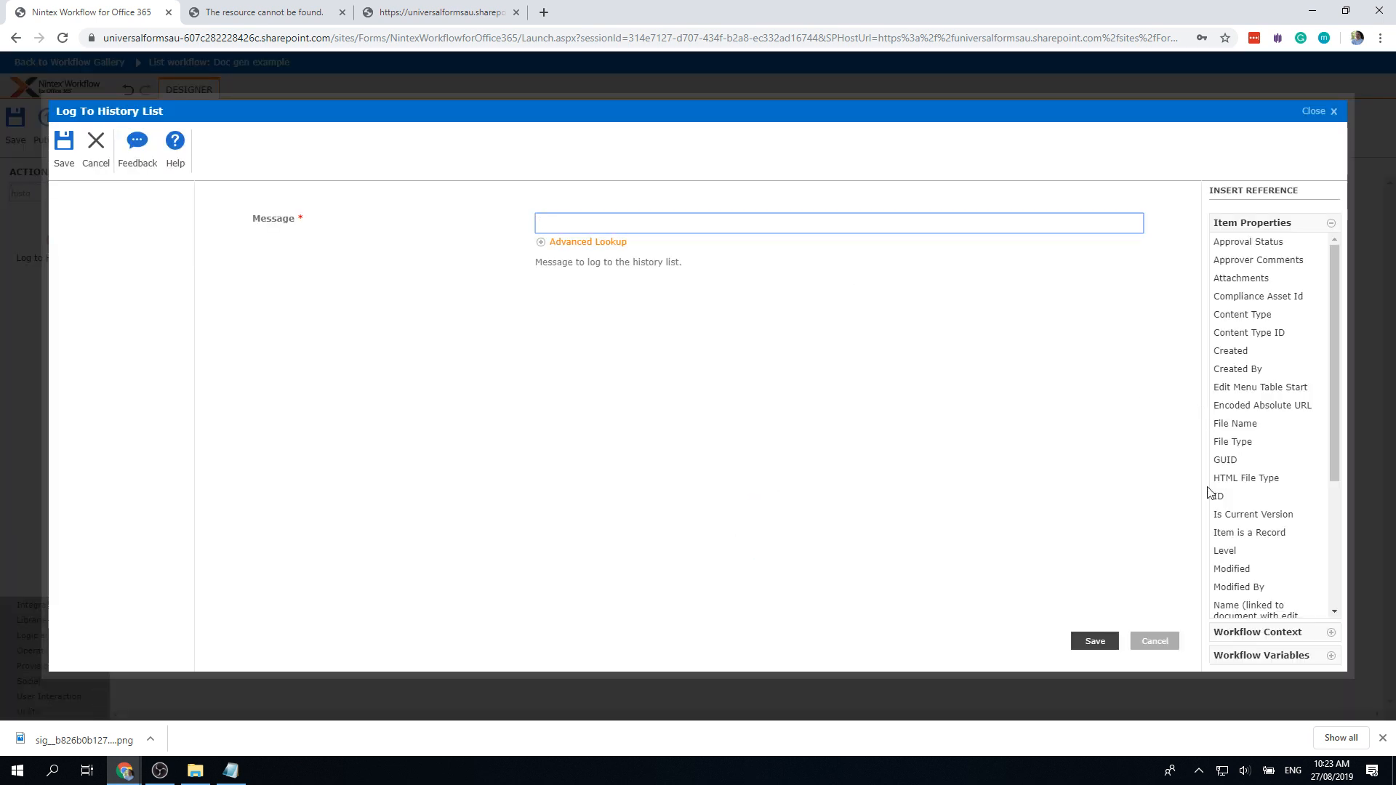
{"action": "scroll", "coordinate": [1228, 589], "scroll_direction": "down", "scroll_amount": 4}
{"action": "left_click", "coordinate": [1261, 654]}
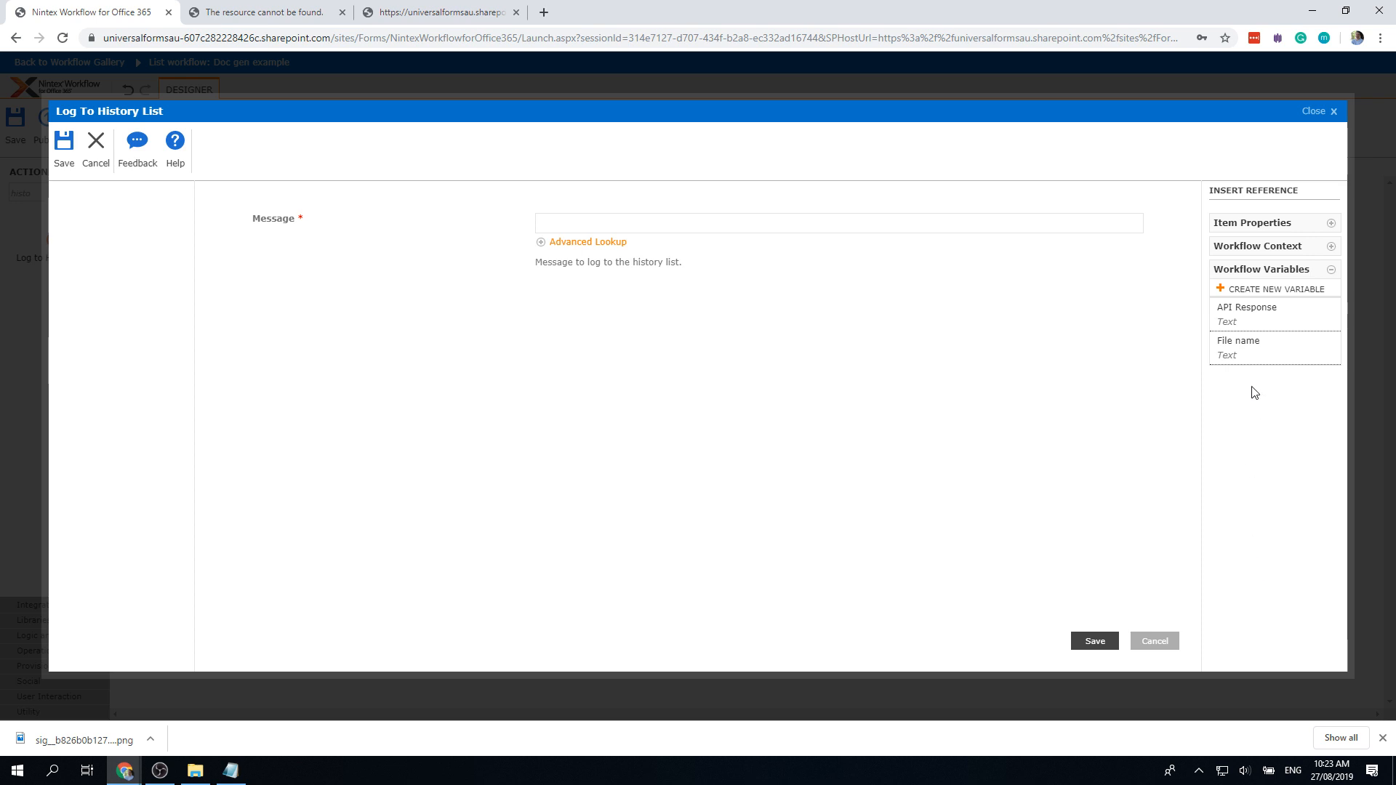
{"action": "left_click", "coordinate": [1241, 346]}
{"action": "left_click", "coordinate": [1095, 640]}
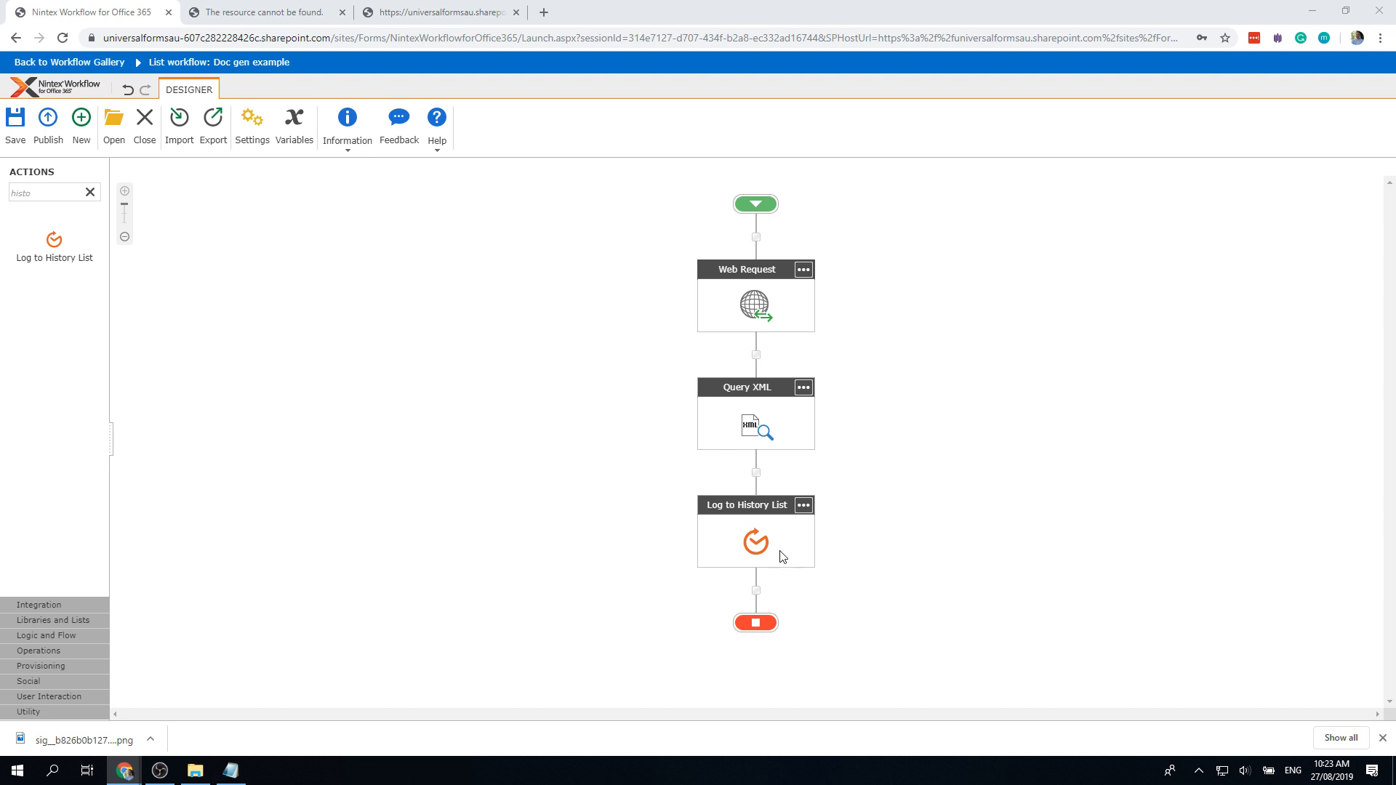
{"action": "double_click", "coordinate": [750, 540]}
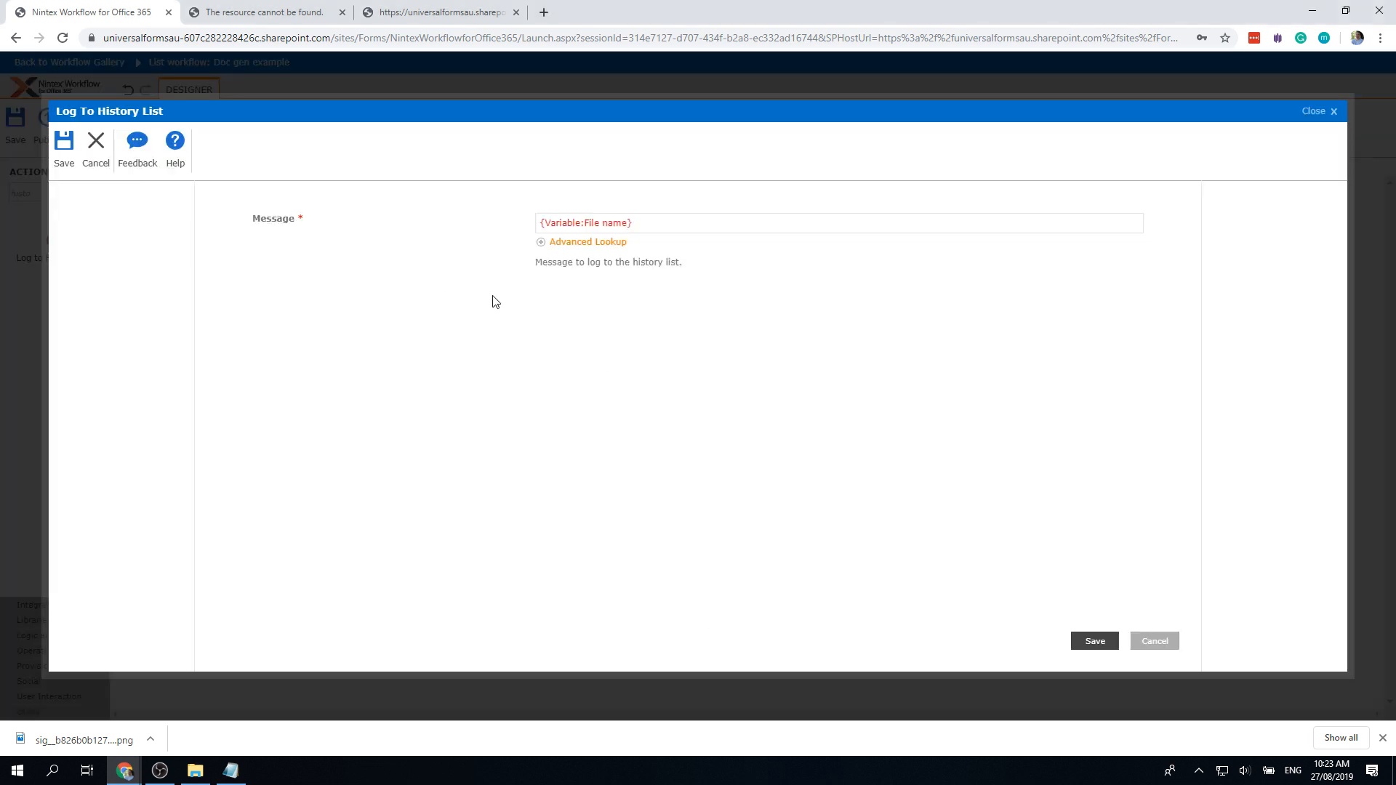
{"action": "left_click", "coordinate": [551, 226]}
{"action": "left_click", "coordinate": [539, 225]}
{"action": "type", "text": "https://universalformsau.sharepoint.com/"}
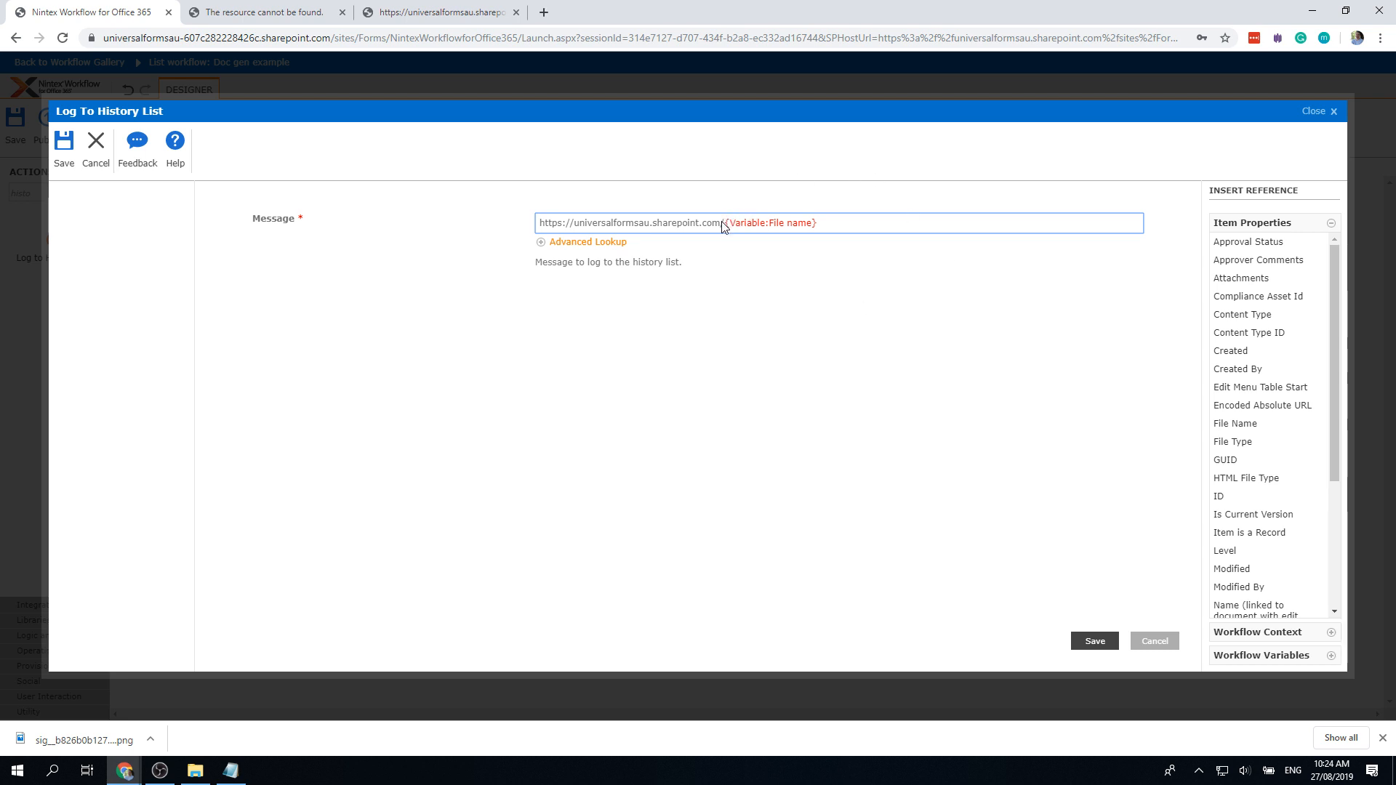
{"action": "key", "text": "BackSpace"}
Step: Check the attachment's server-relative URL in the XML feed, then save the history message
{"action": "left_click", "coordinate": [280, 15]}
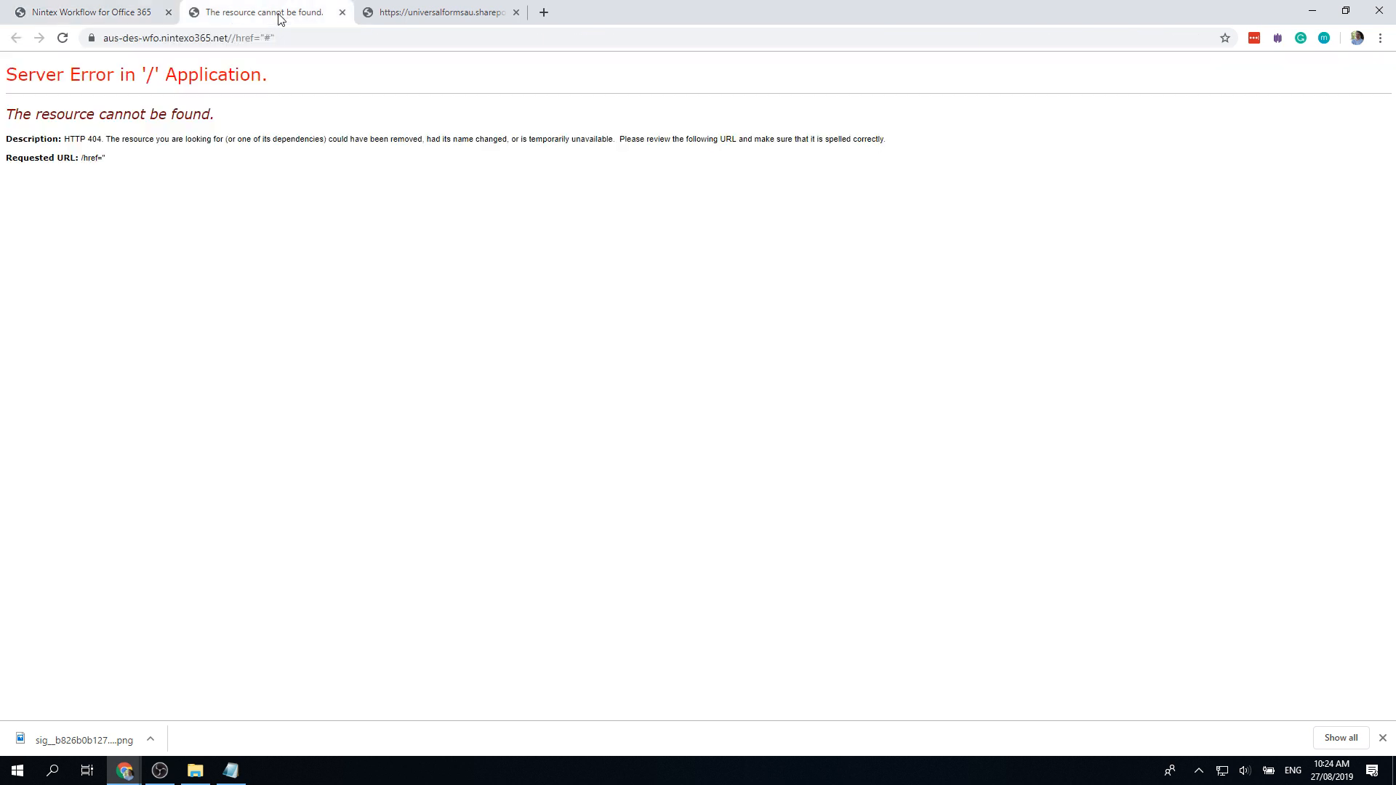
{"action": "left_click", "coordinate": [342, 12]}
{"action": "left_click", "coordinate": [305, 16]}
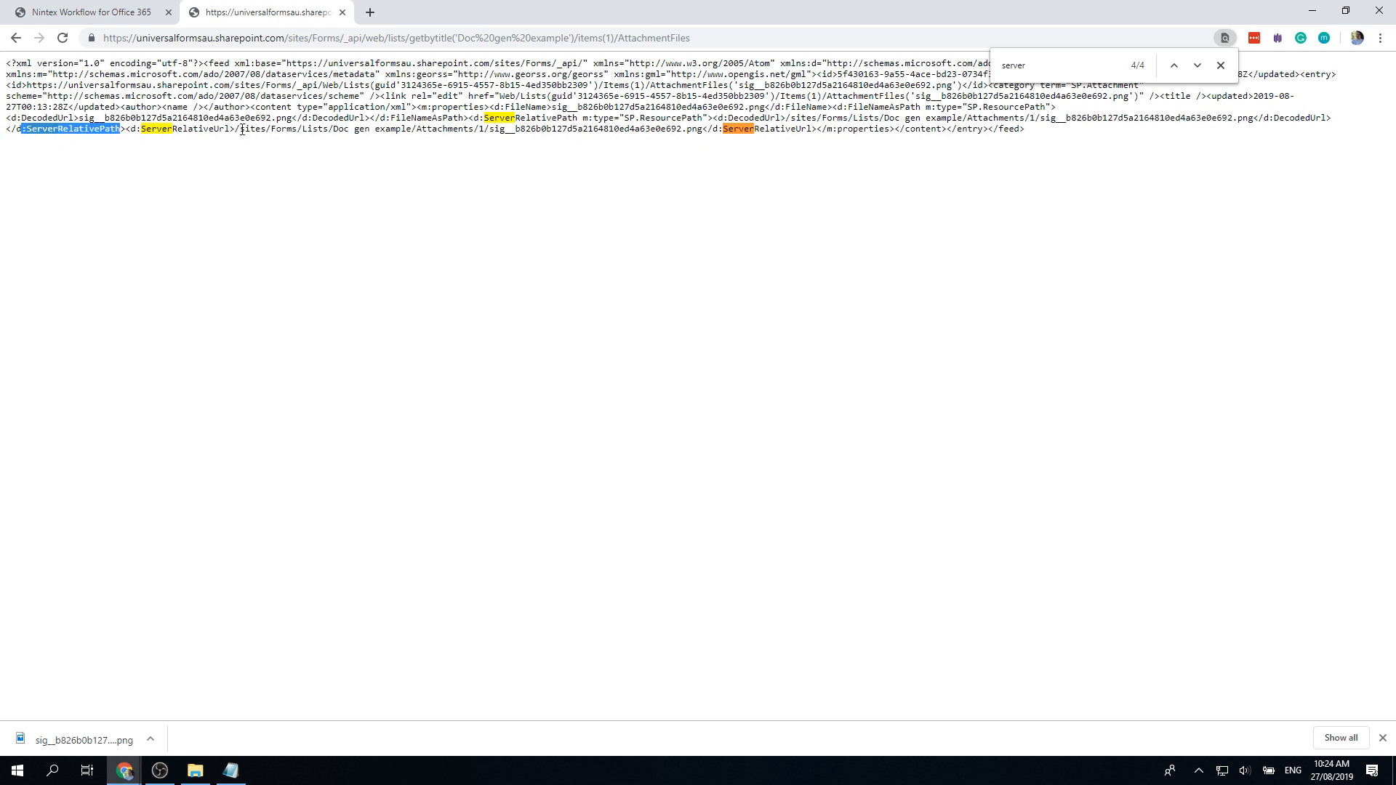
{"action": "left_click_drag", "start_coordinate": [236, 130], "coordinate": [705, 141]}
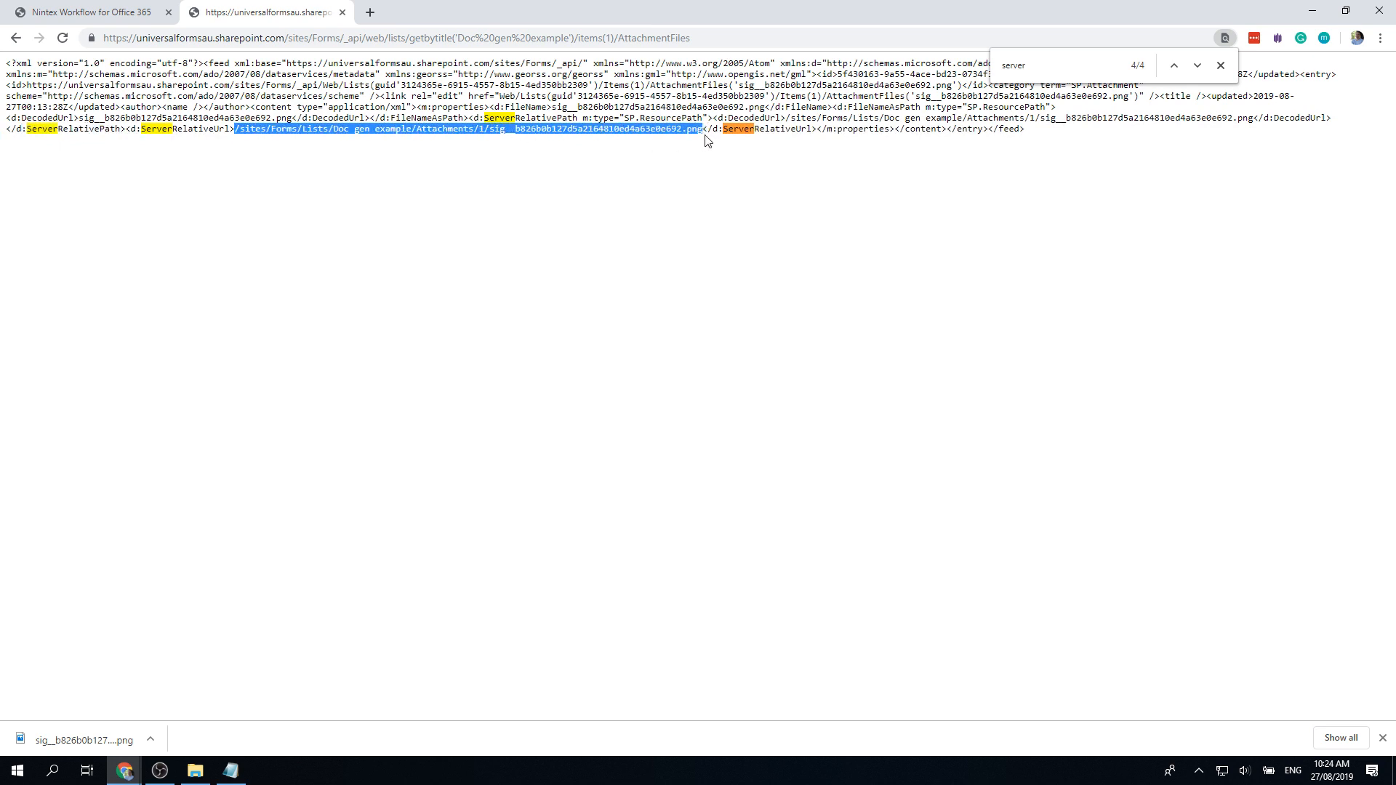
{"action": "left_click", "coordinate": [122, 14]}
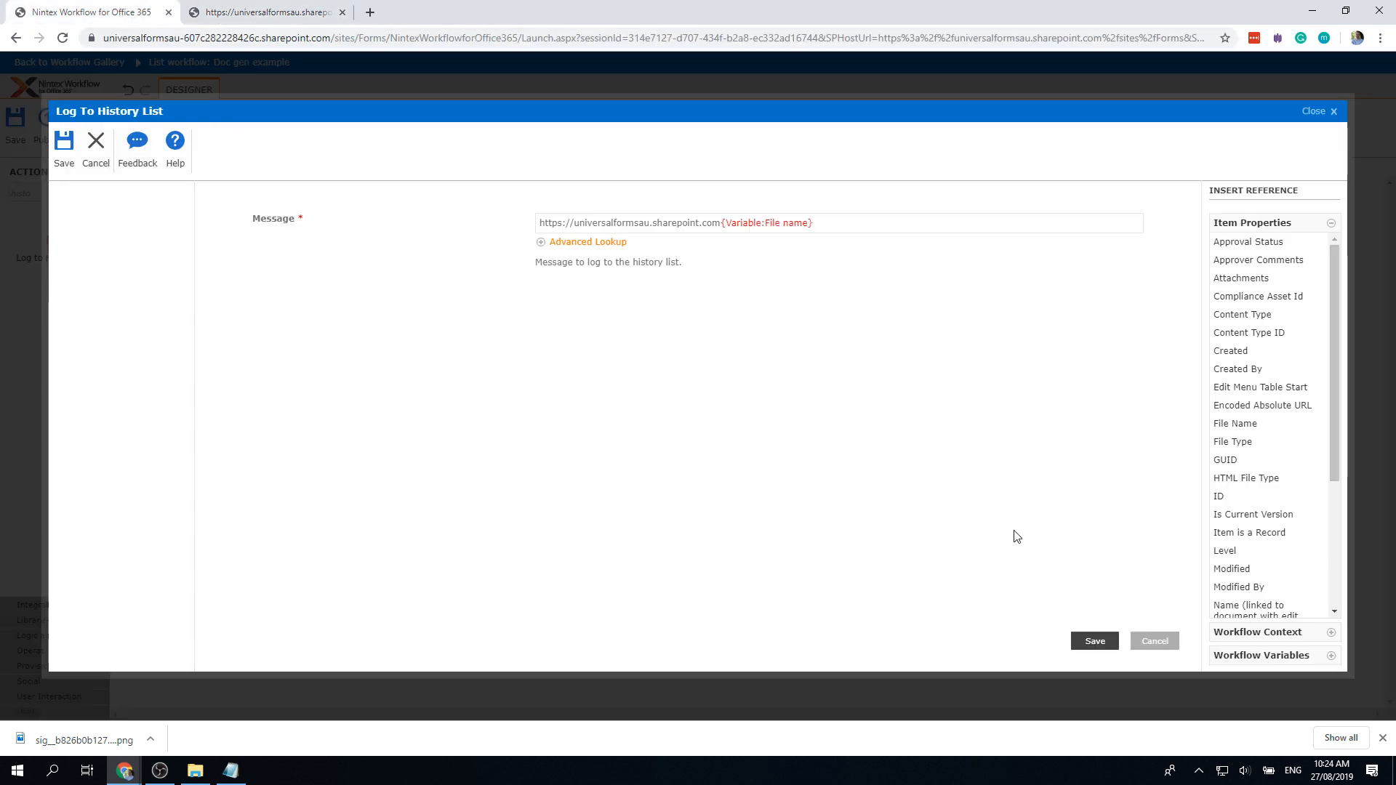
{"action": "left_click", "coordinate": [1095, 643]}
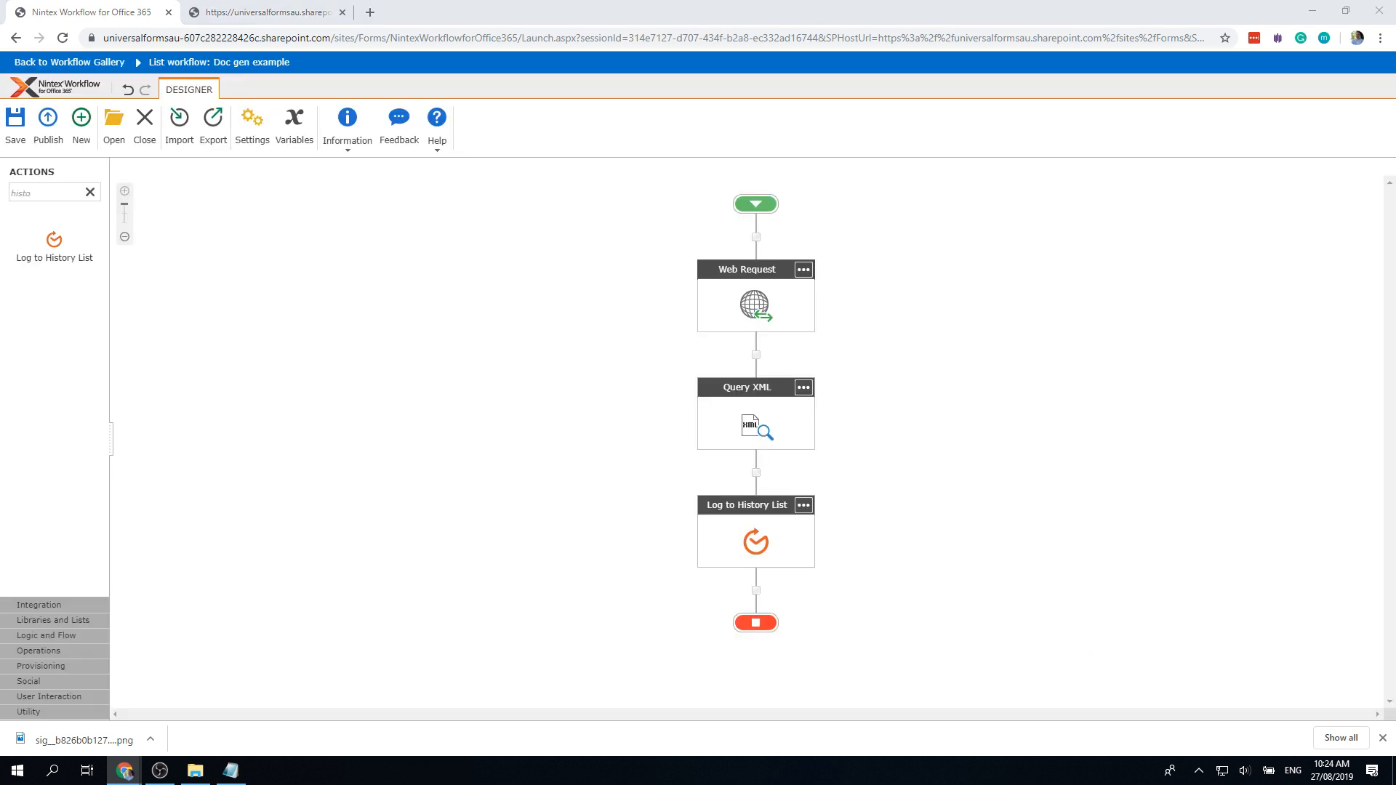
Step: Search for 'doc' and add a Document Generation action below Log to History List
{"action": "left_click_drag", "start_coordinate": [43, 194], "coordinate": [2, 199]}
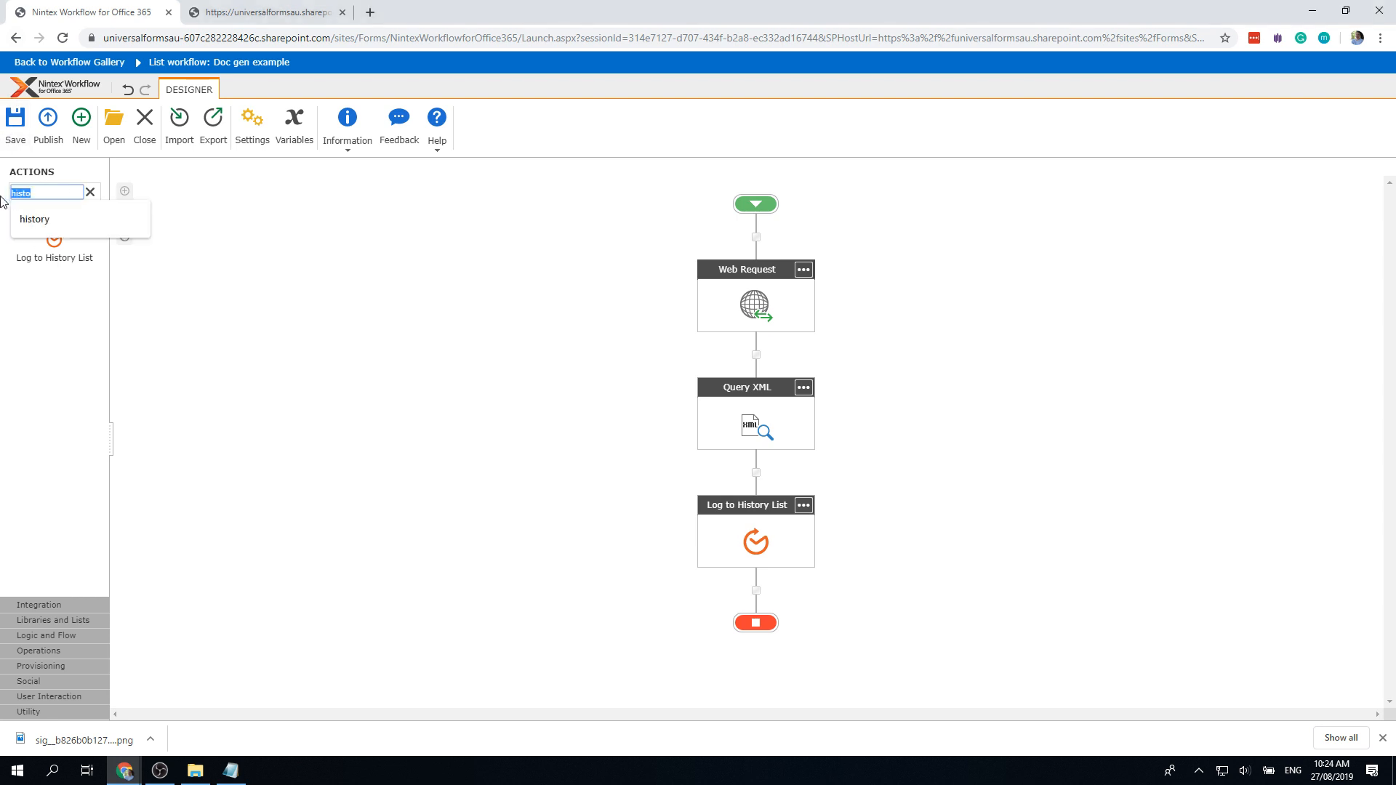
{"action": "type", "text": "doc"}
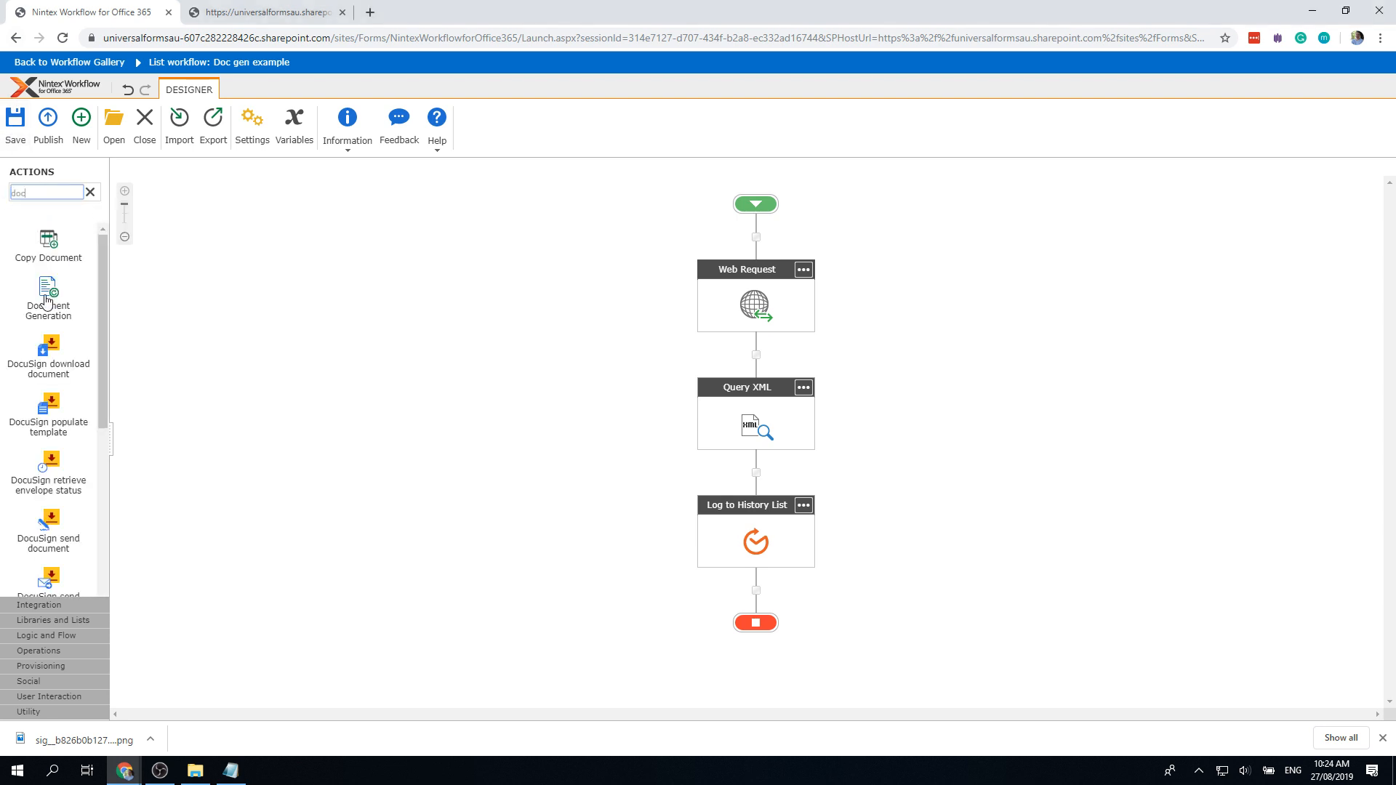
{"action": "left_click_drag", "start_coordinate": [45, 298], "coordinate": [752, 596]}
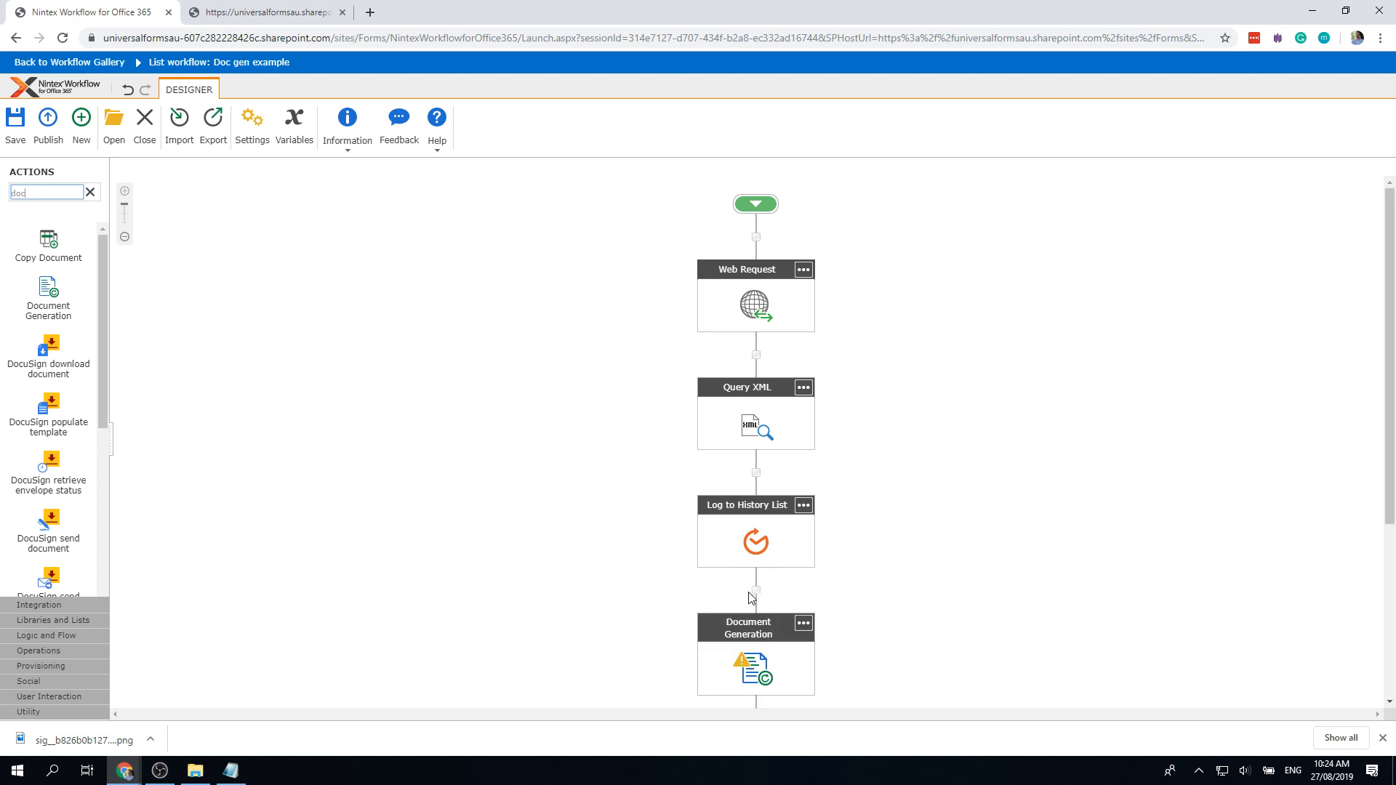
{"action": "double_click", "coordinate": [756, 678]}
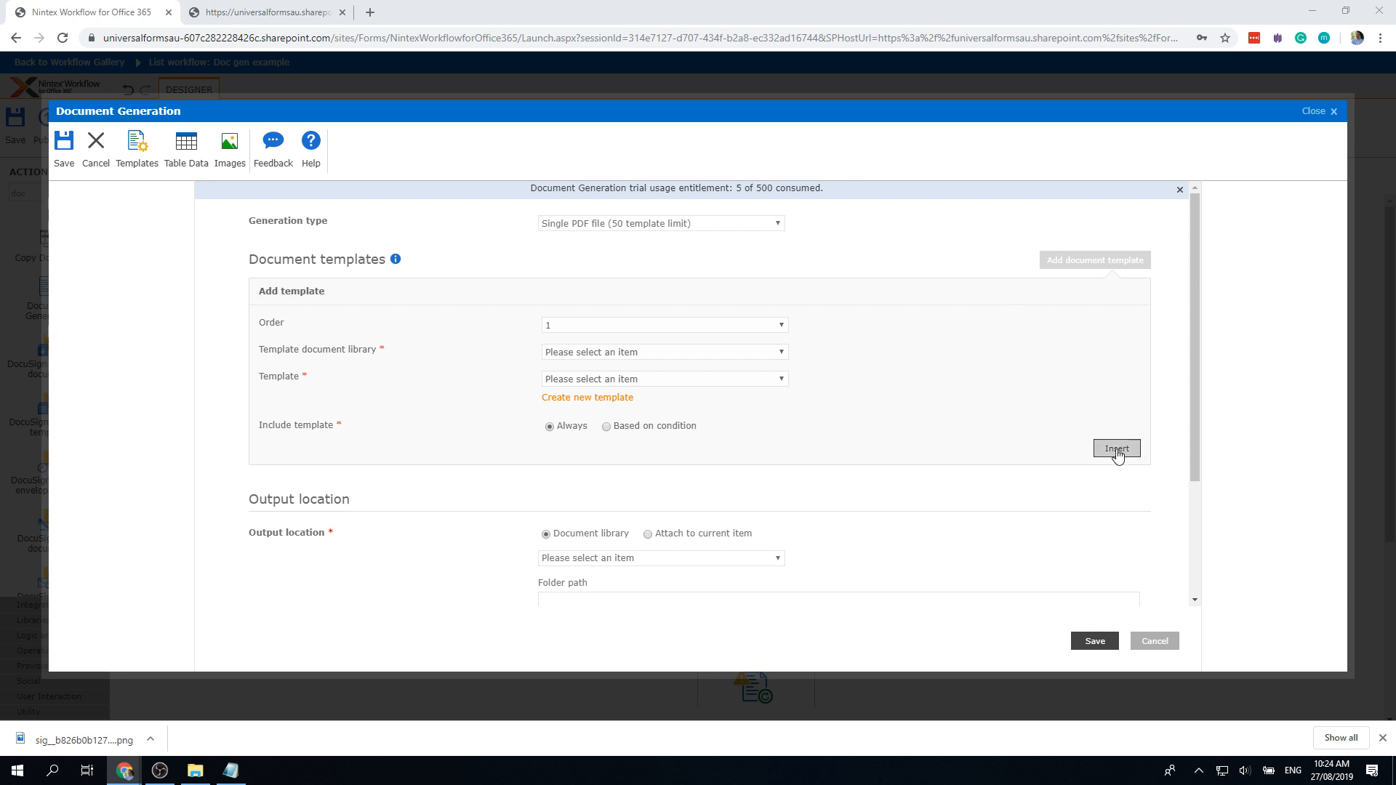
Step: Use Document3.docx from Documents as the template, name output {Current Item:ID}, and start tagging
{"action": "left_click", "coordinate": [635, 353]}
{"action": "left_click", "coordinate": [629, 415]}
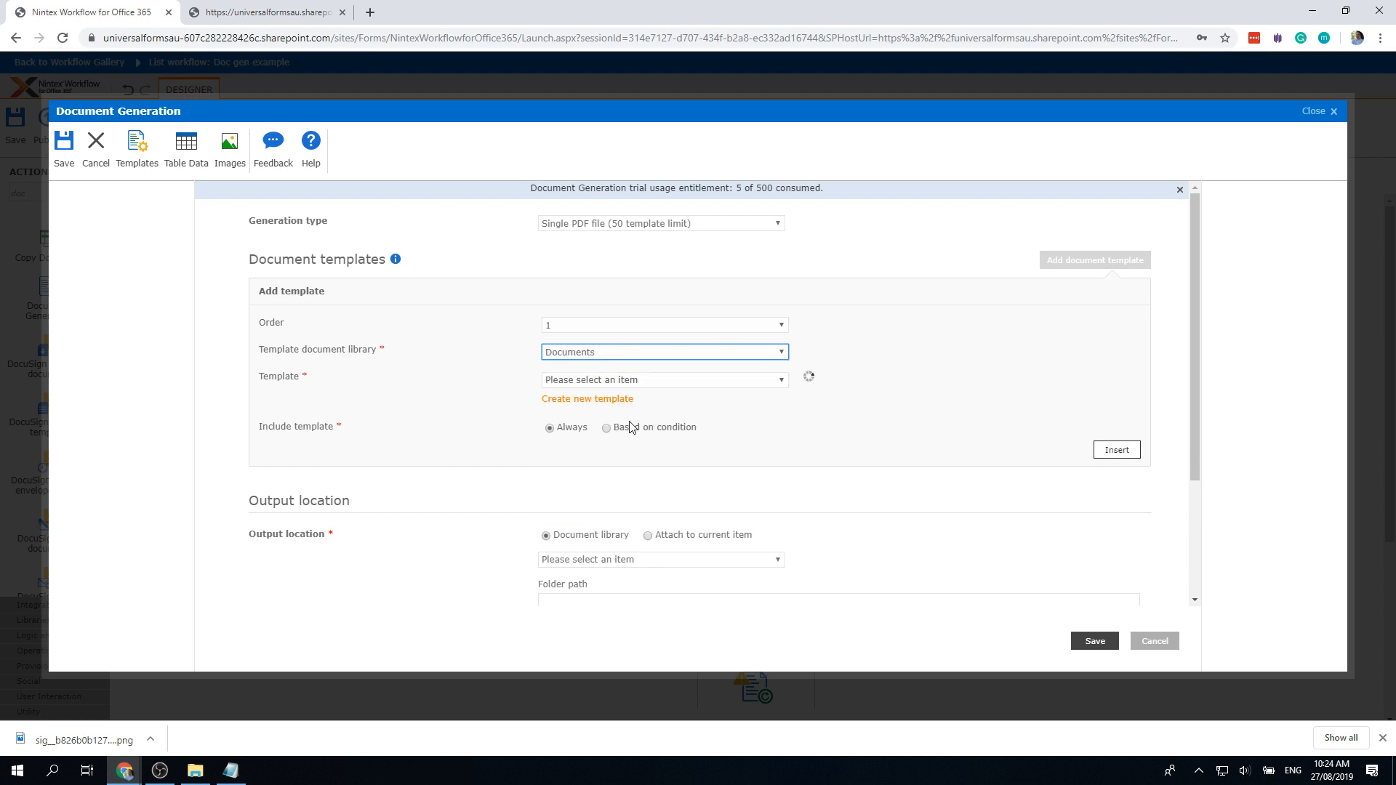
{"action": "left_click", "coordinate": [647, 380]}
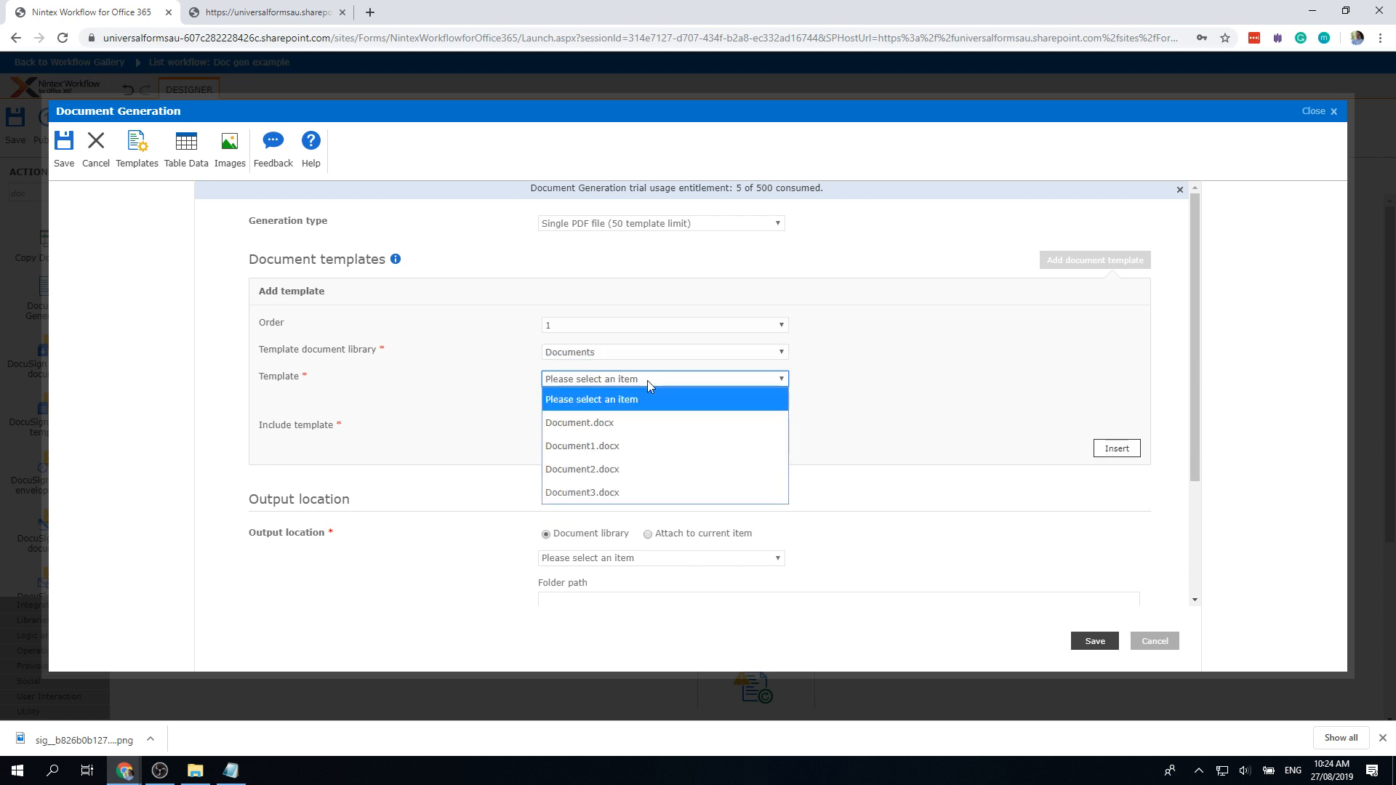
{"action": "left_click", "coordinate": [646, 491]}
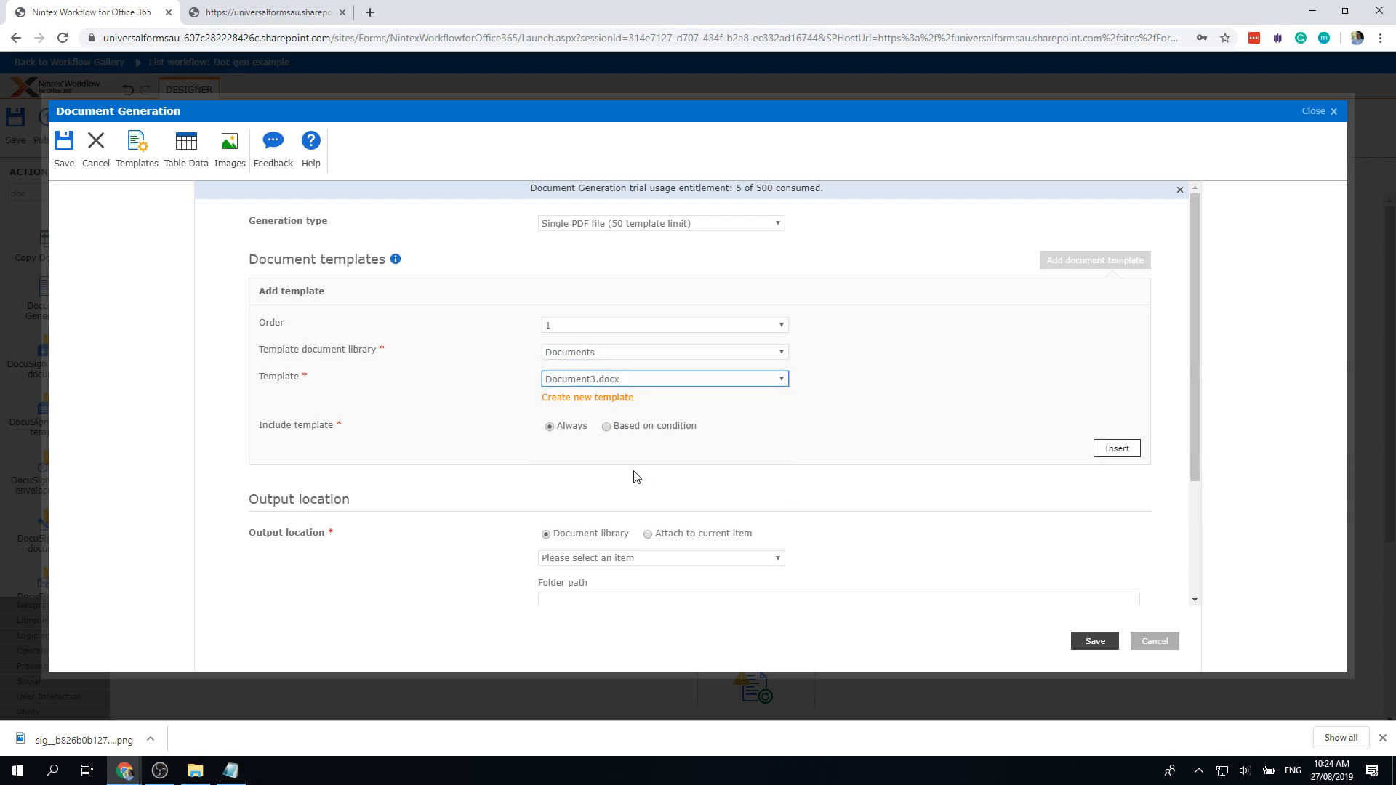
{"action": "left_click", "coordinate": [1117, 449]}
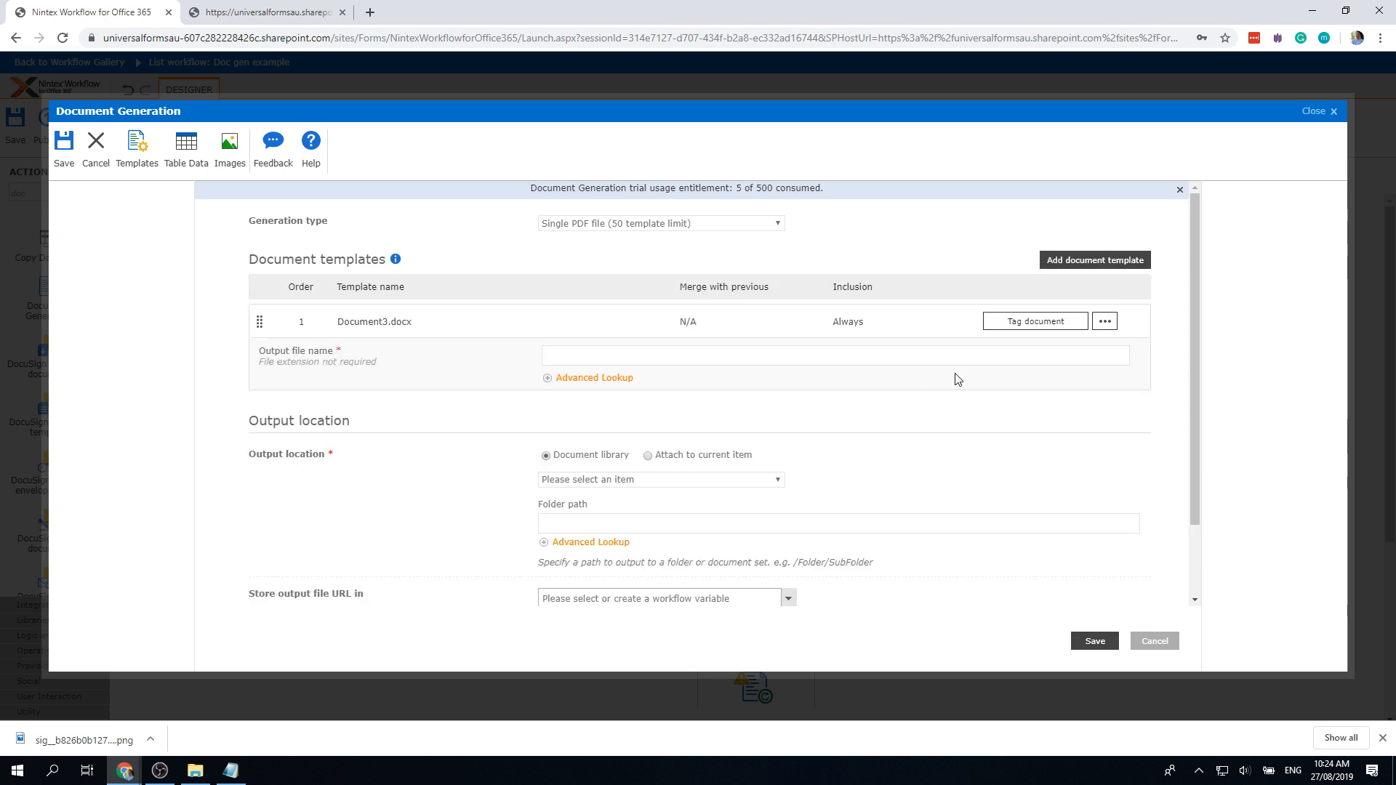
{"action": "left_click", "coordinate": [880, 360]}
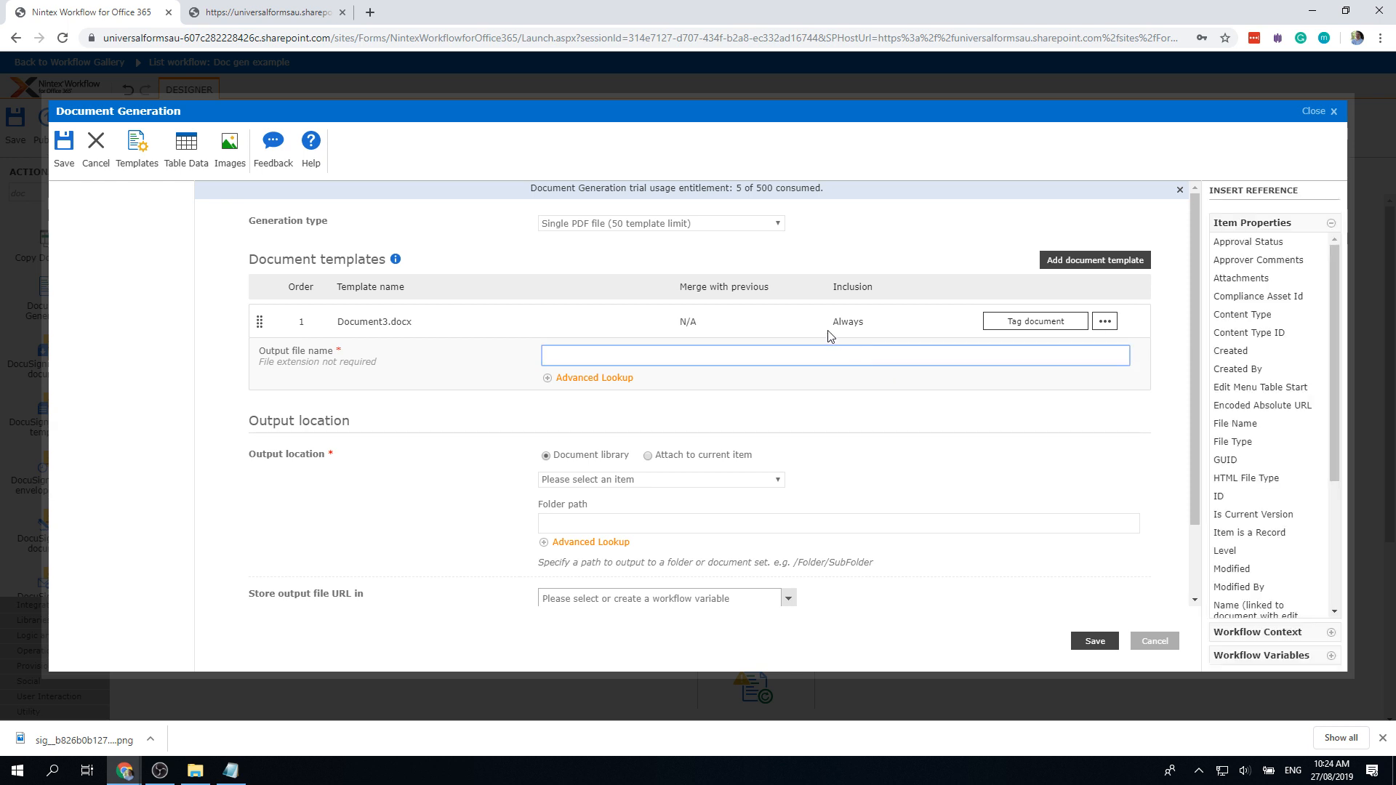
{"action": "left_click", "coordinate": [1233, 497]}
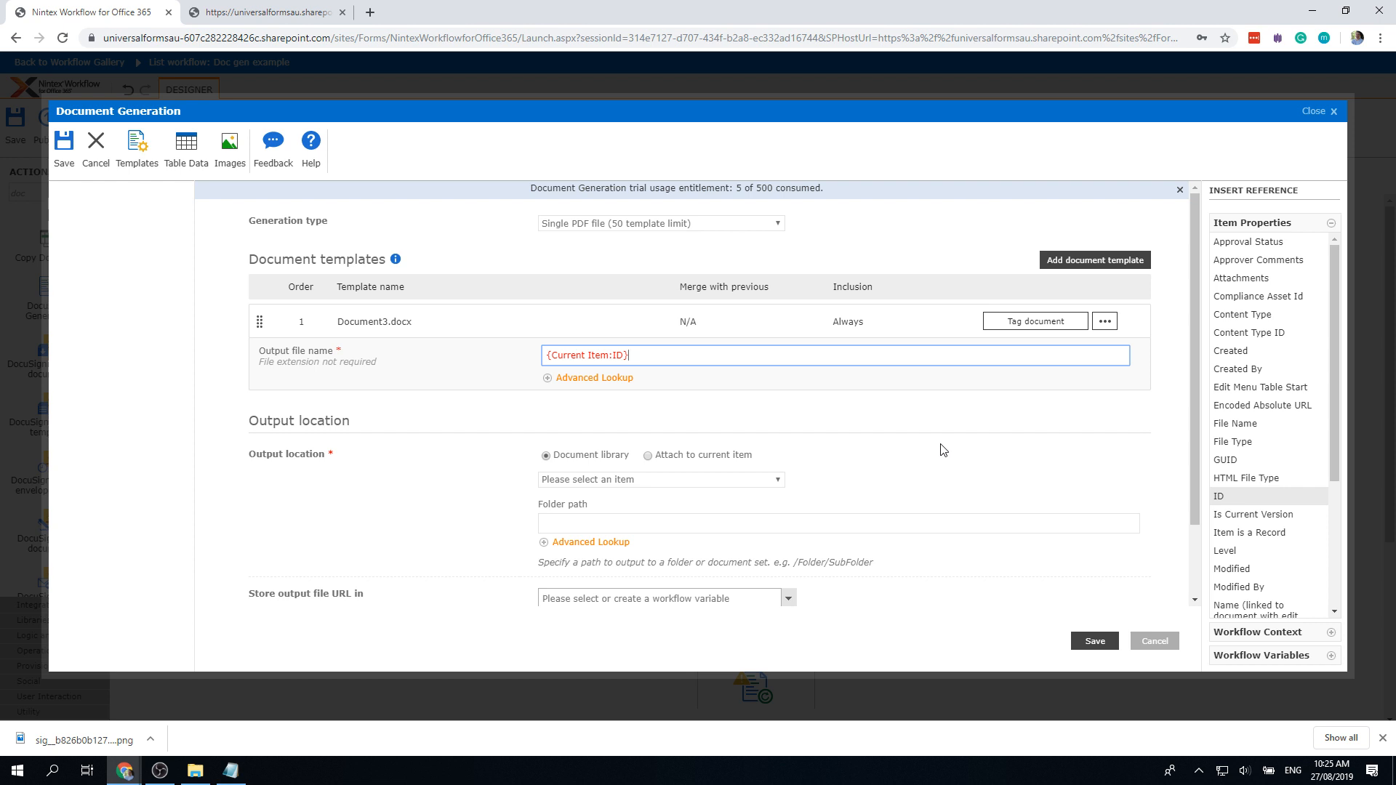
{"action": "left_click", "coordinate": [1054, 329]}
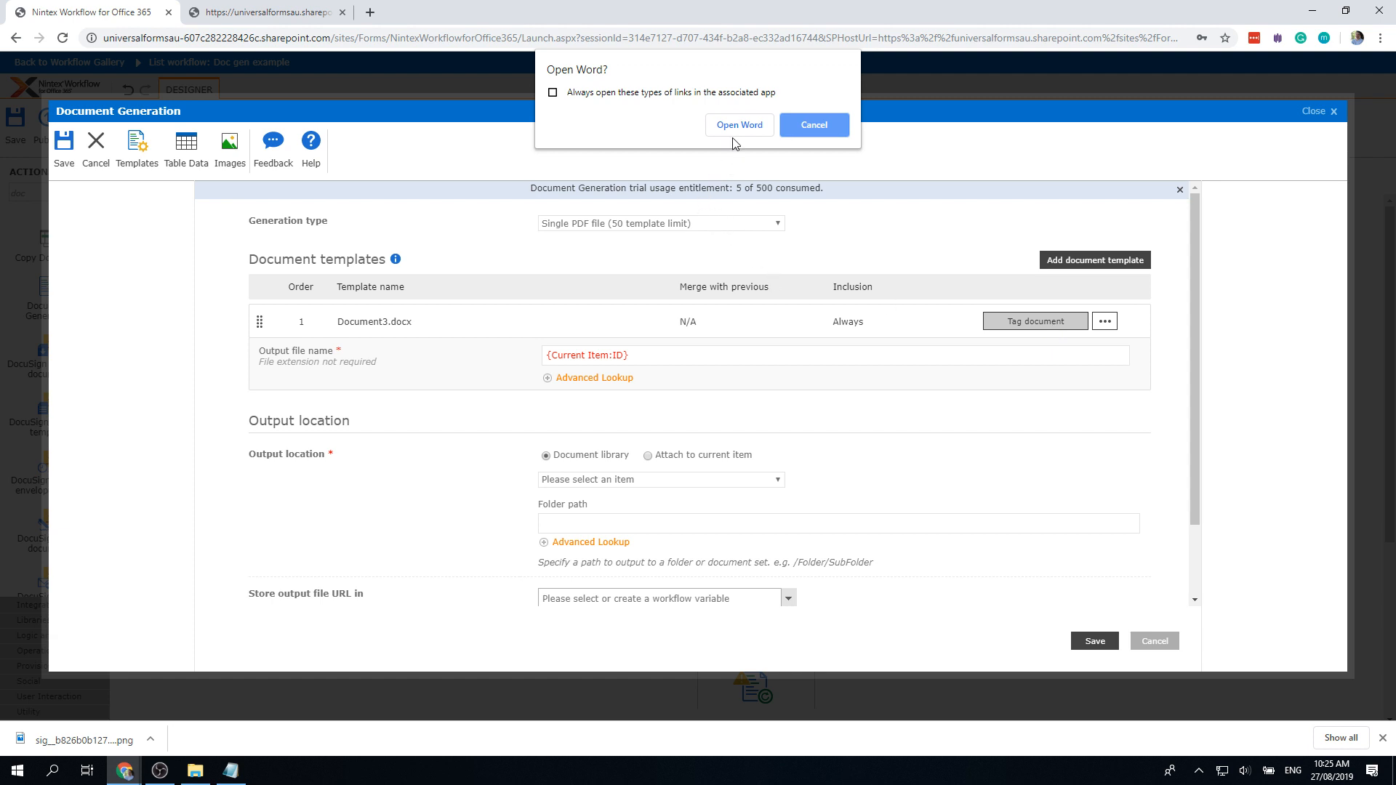
Step: Open Document3.docx in Word, signing in with the pasted account e-mail
{"action": "left_click", "coordinate": [737, 127]}
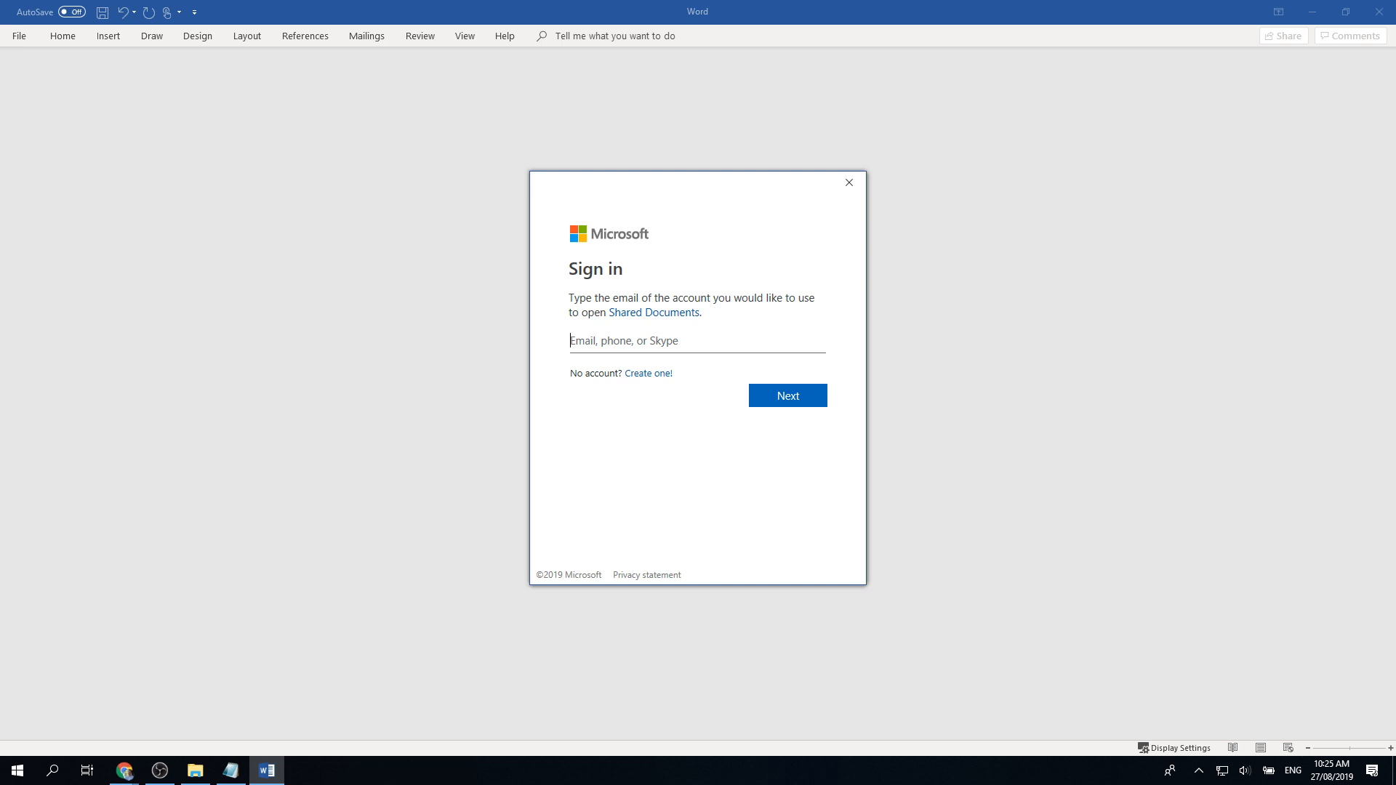
{"action": "key", "text": "alt+Tab"}
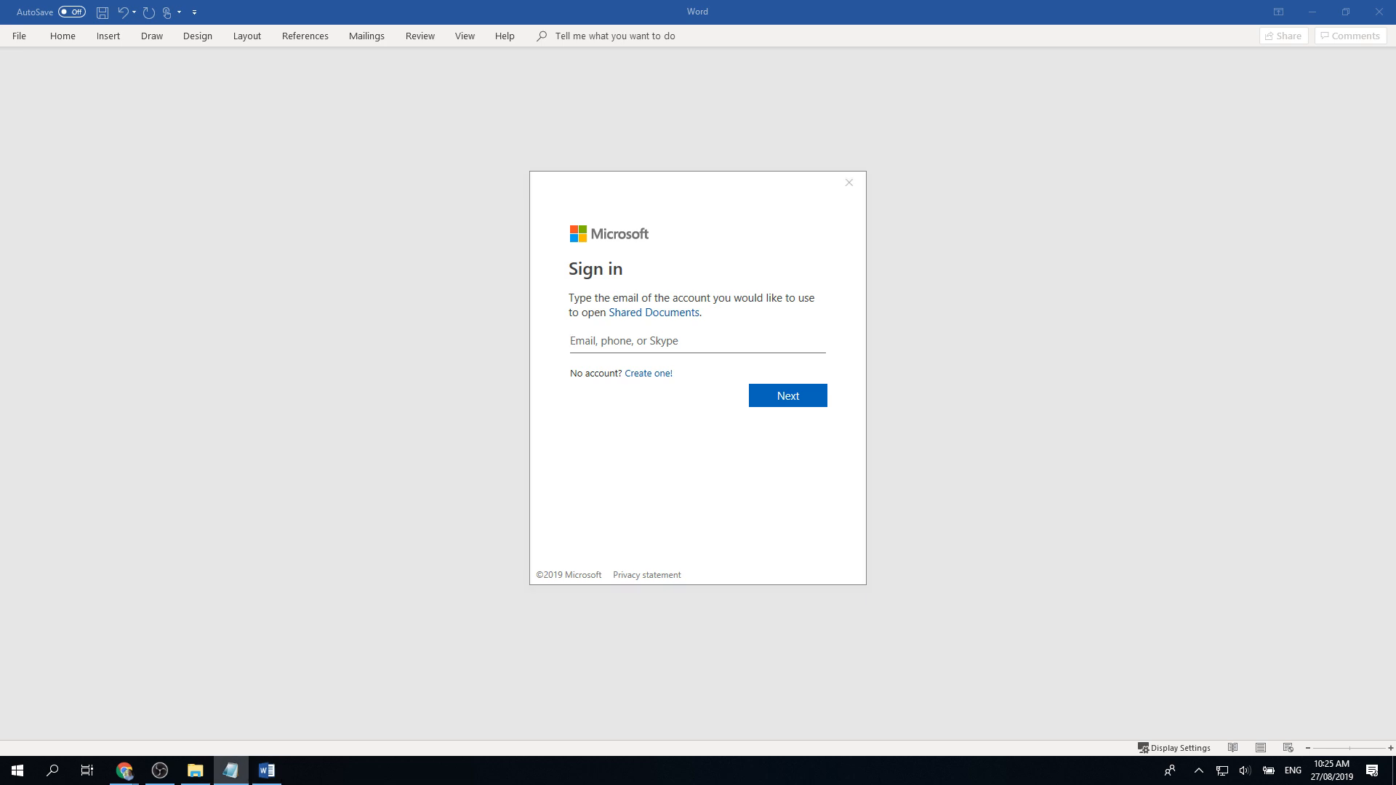
{"action": "key", "text": "alt+Tab"}
{"action": "key", "text": "ctrl+v"}
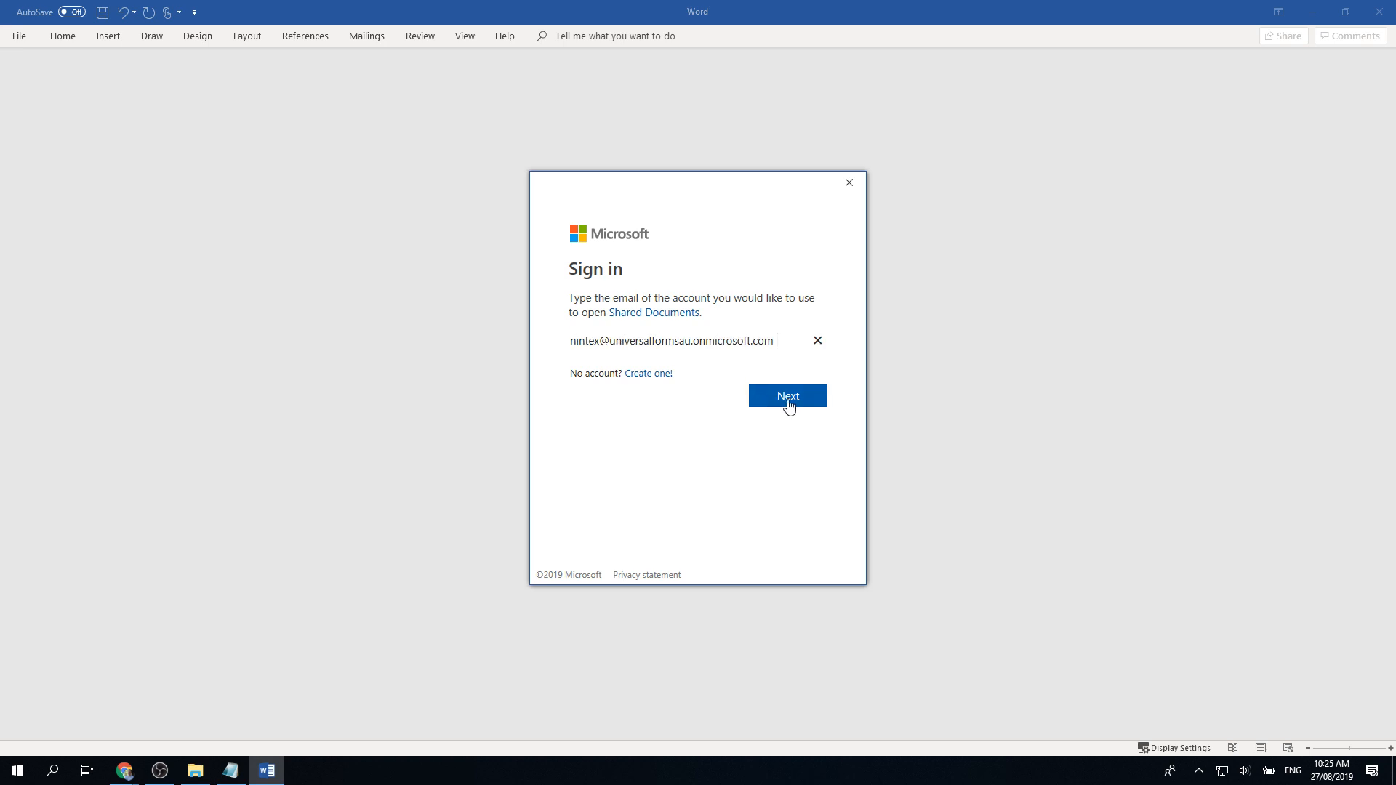
{"action": "left_click", "coordinate": [787, 402]}
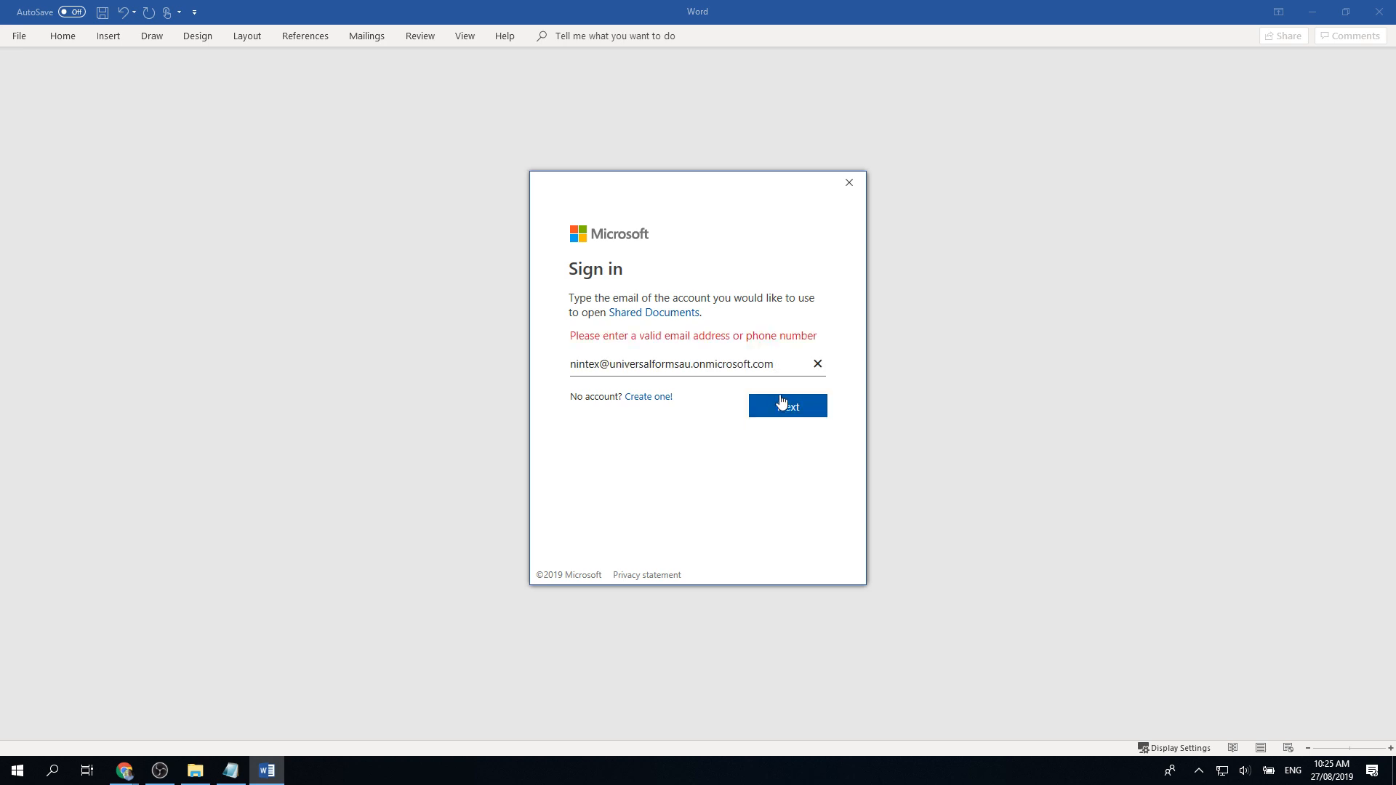
{"action": "left_click", "coordinate": [777, 406]}
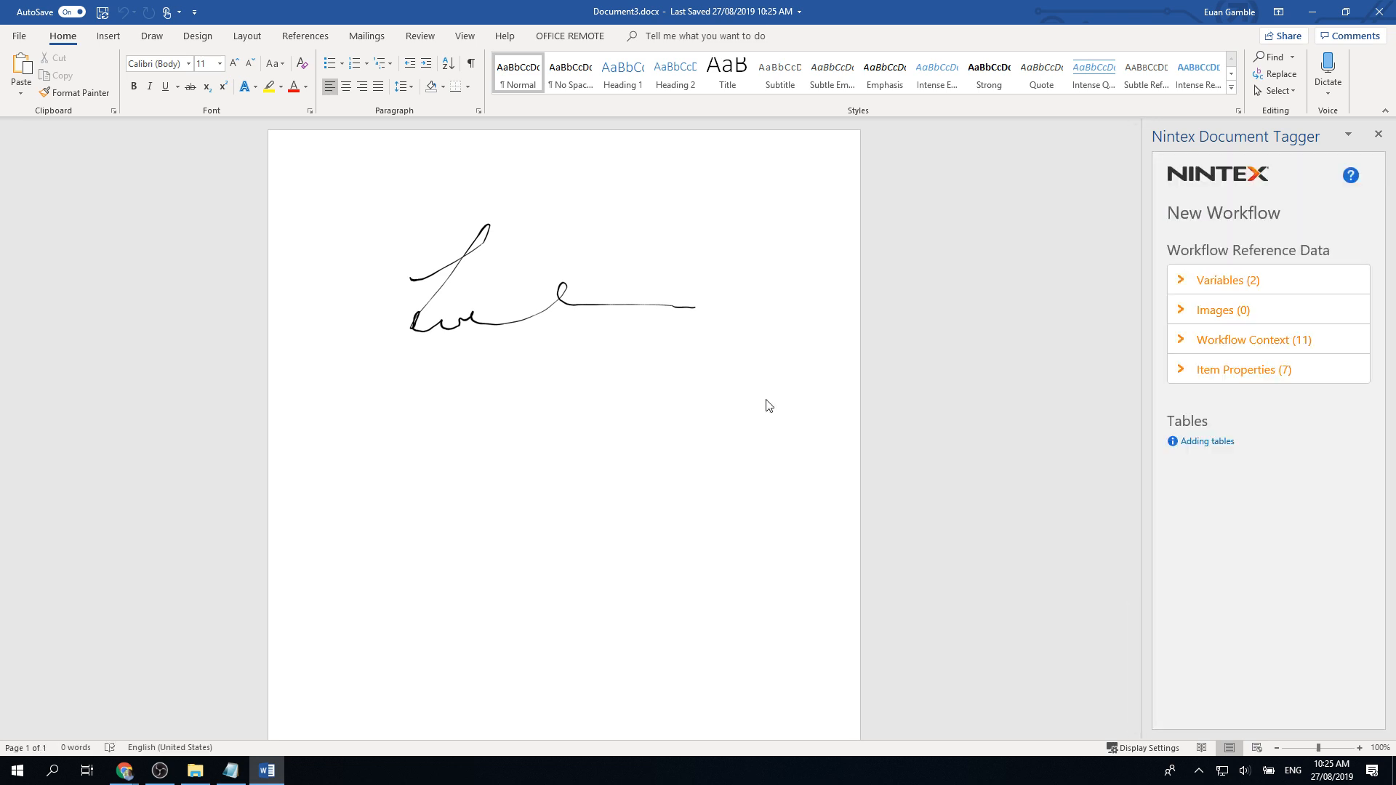
Step: Select the signature picture and begin renaming Picture 1 in the Selection Pane
{"action": "left_click", "coordinate": [546, 312]}
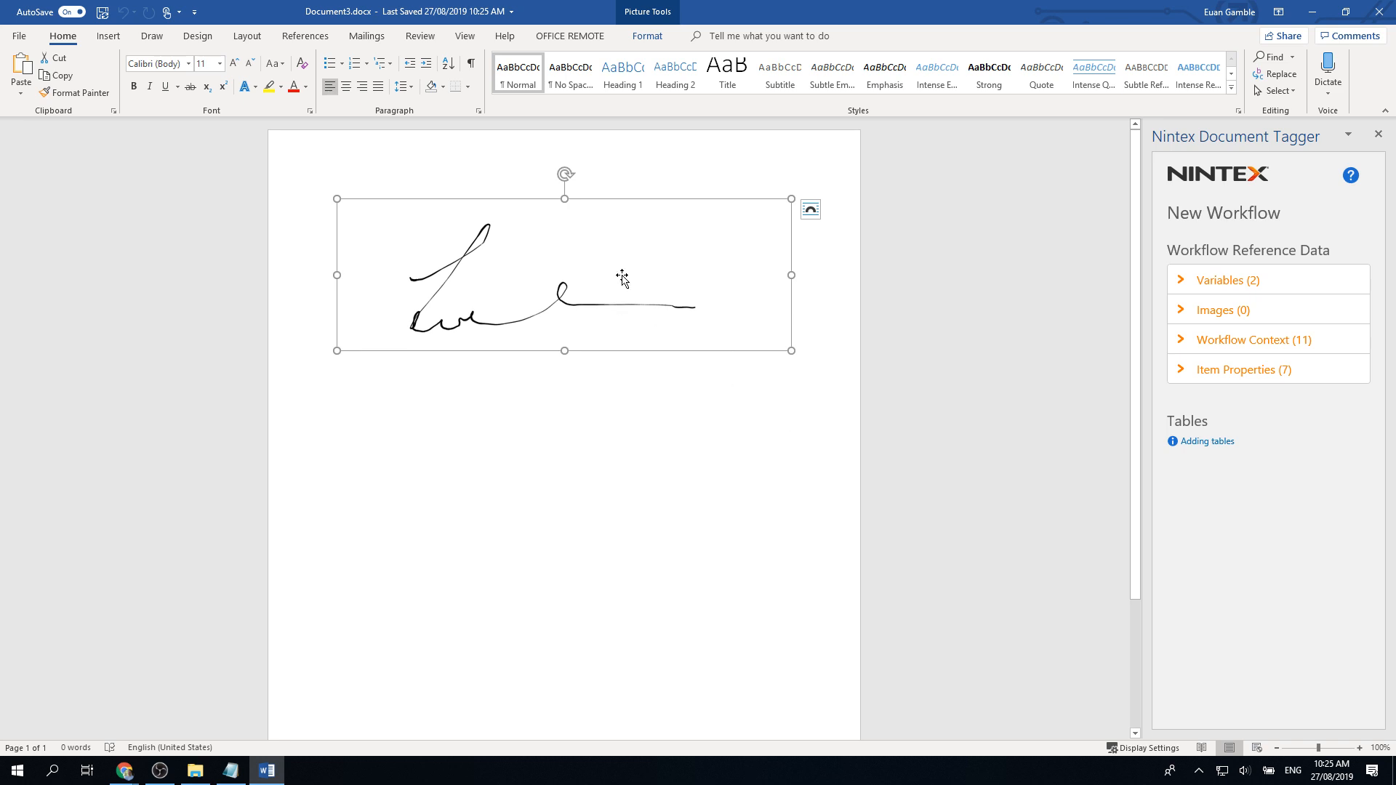
{"action": "left_click", "coordinate": [646, 35]}
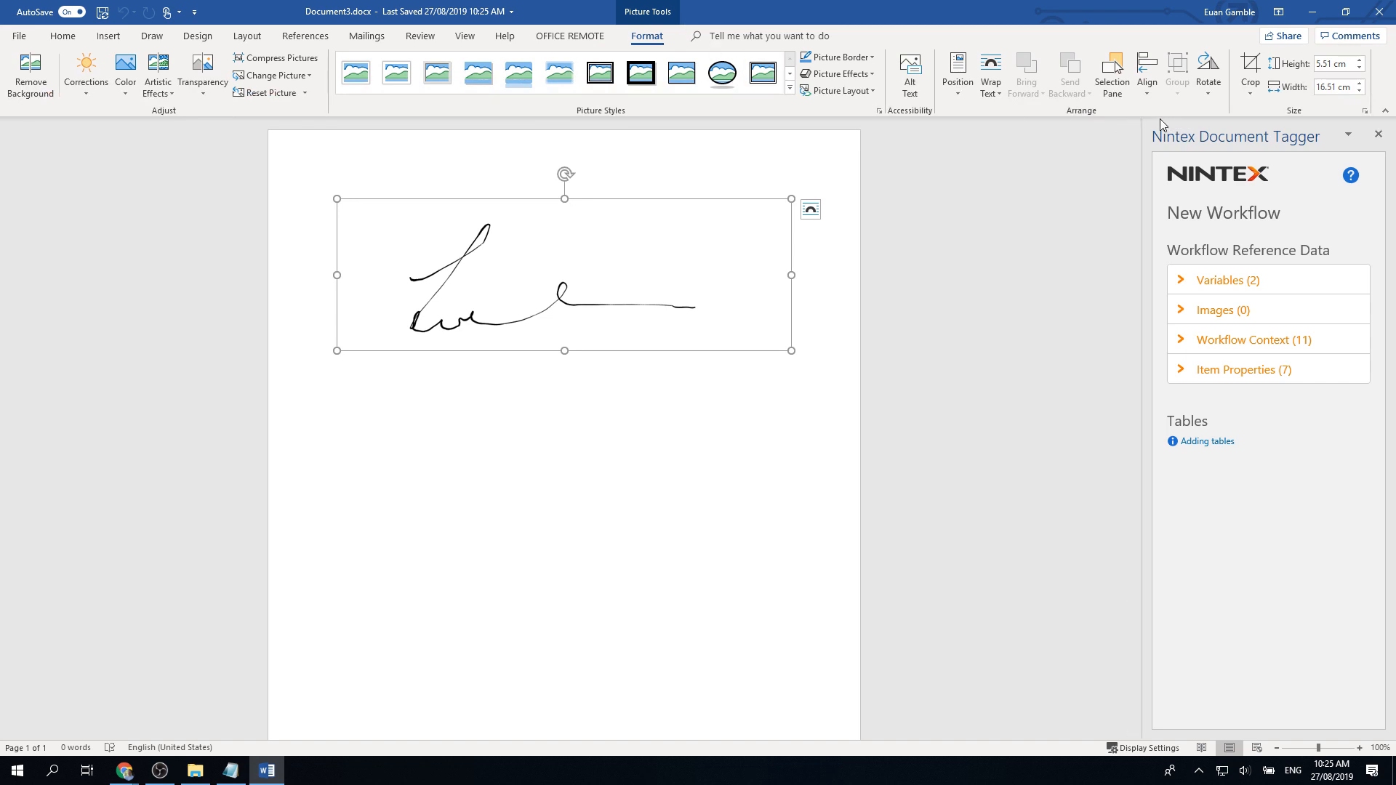
{"action": "left_click", "coordinate": [1125, 91]}
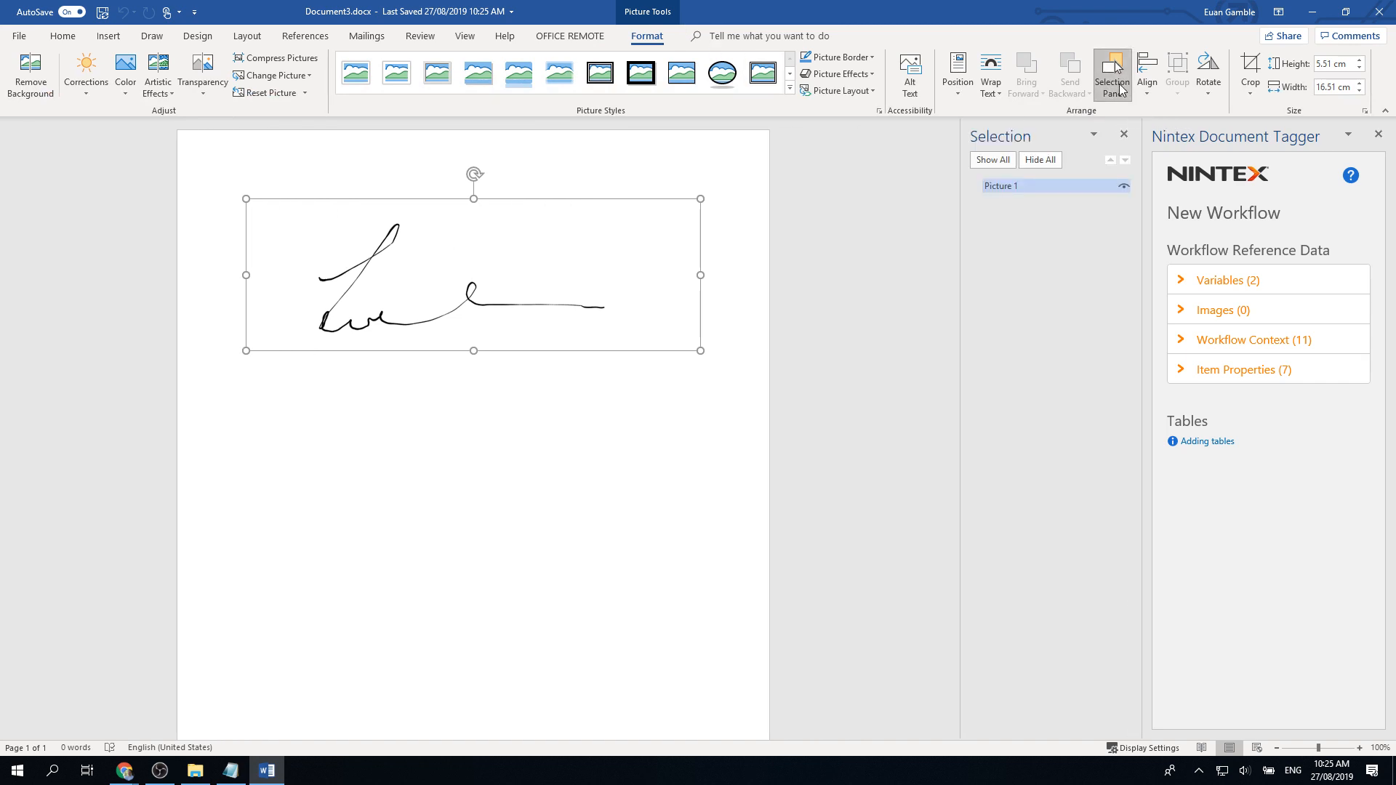
{"action": "left_click", "coordinate": [1047, 187]}
{"action": "double_click", "coordinate": [1004, 187]}
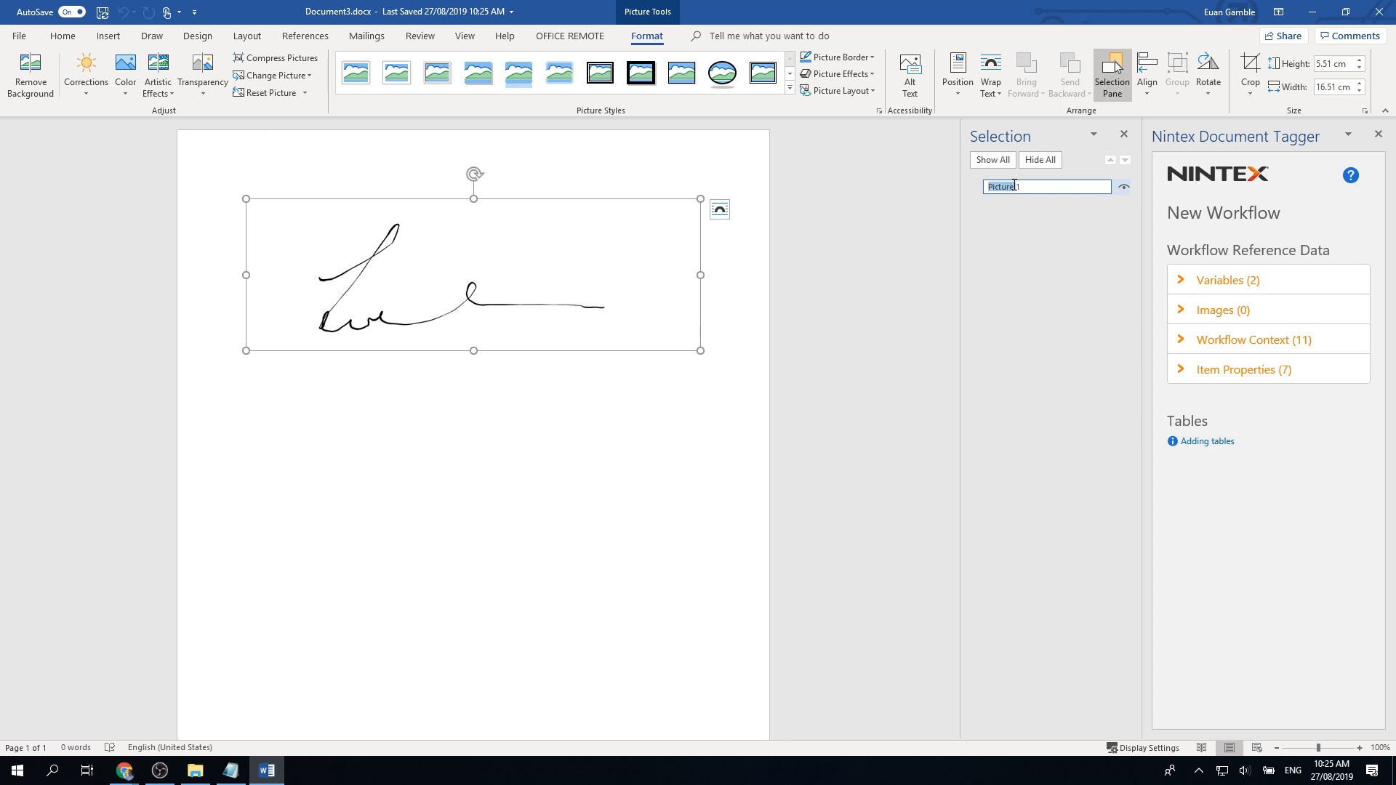
Step: Read the Document Tagger's Adding images tip, then close Word
{"action": "left_click", "coordinate": [1188, 312]}
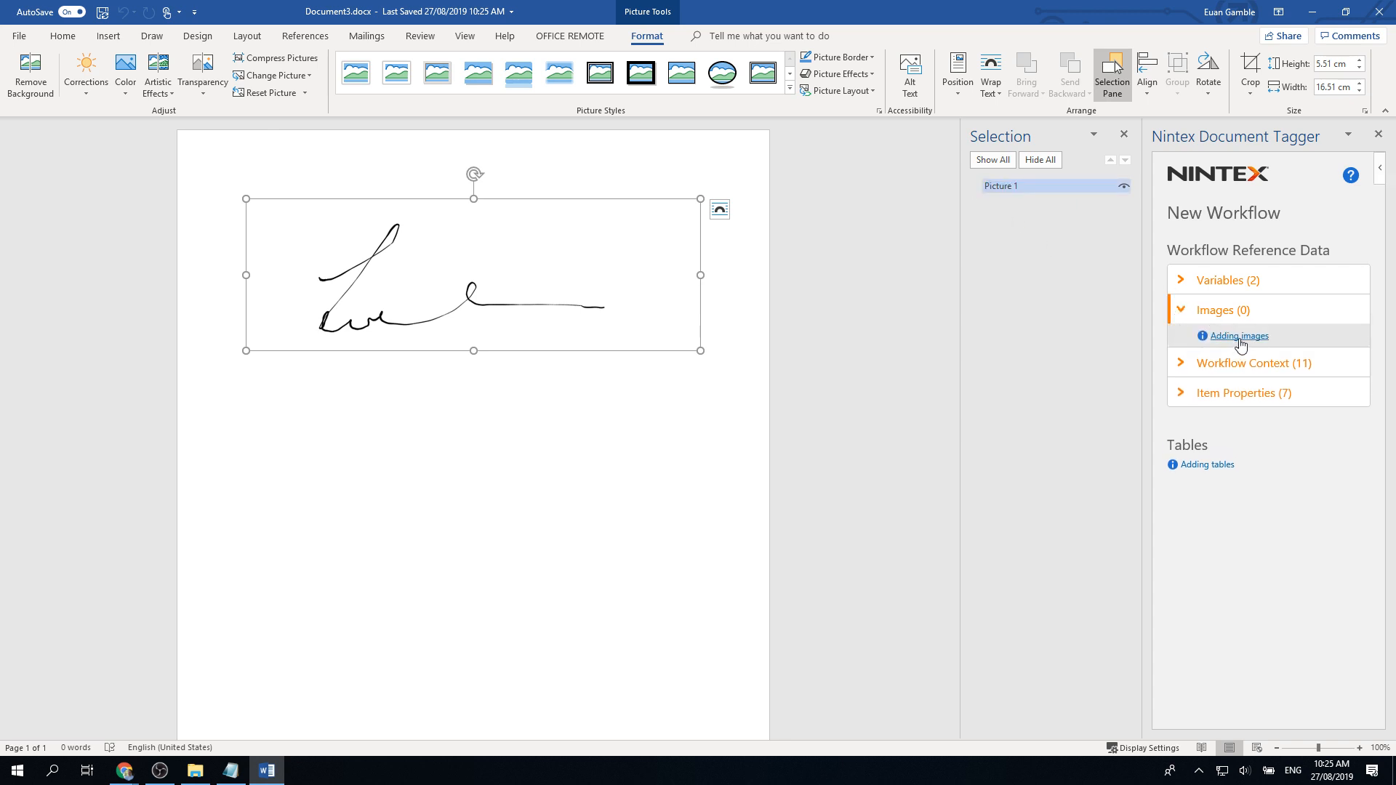
{"action": "left_click", "coordinate": [1237, 337]}
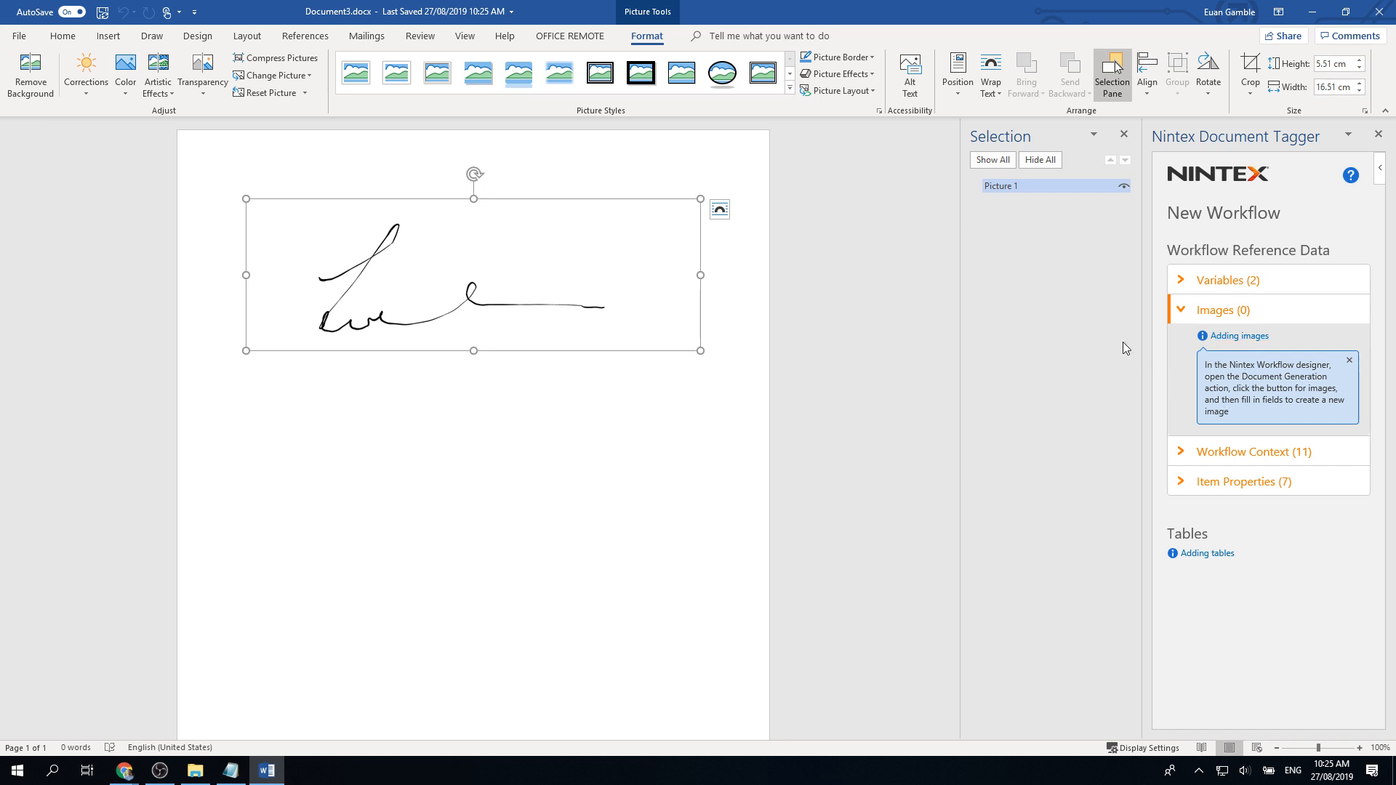
{"action": "left_click", "coordinate": [1379, 12]}
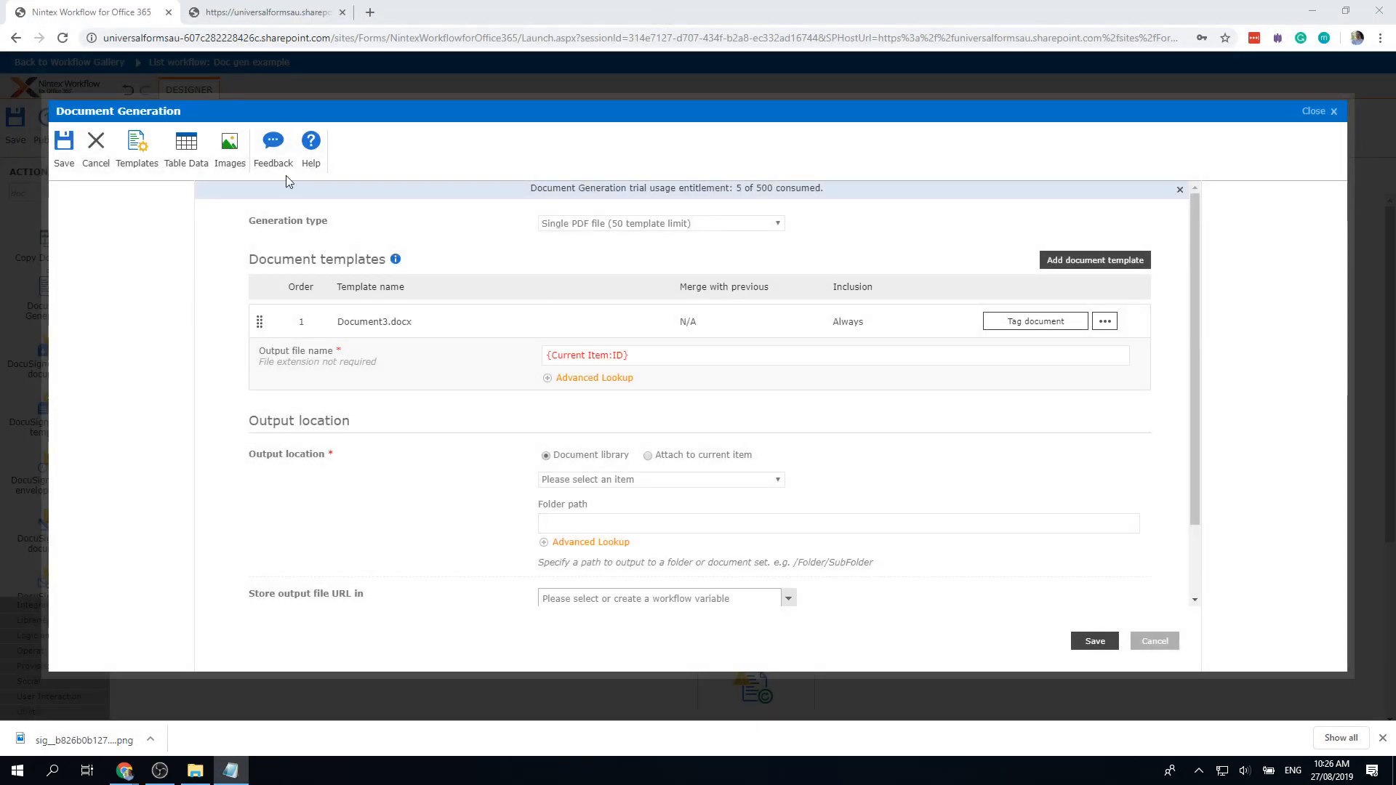
Step: Add an image named Signatuer whose Image URL is the File name workflow variable
{"action": "left_click", "coordinate": [229, 145]}
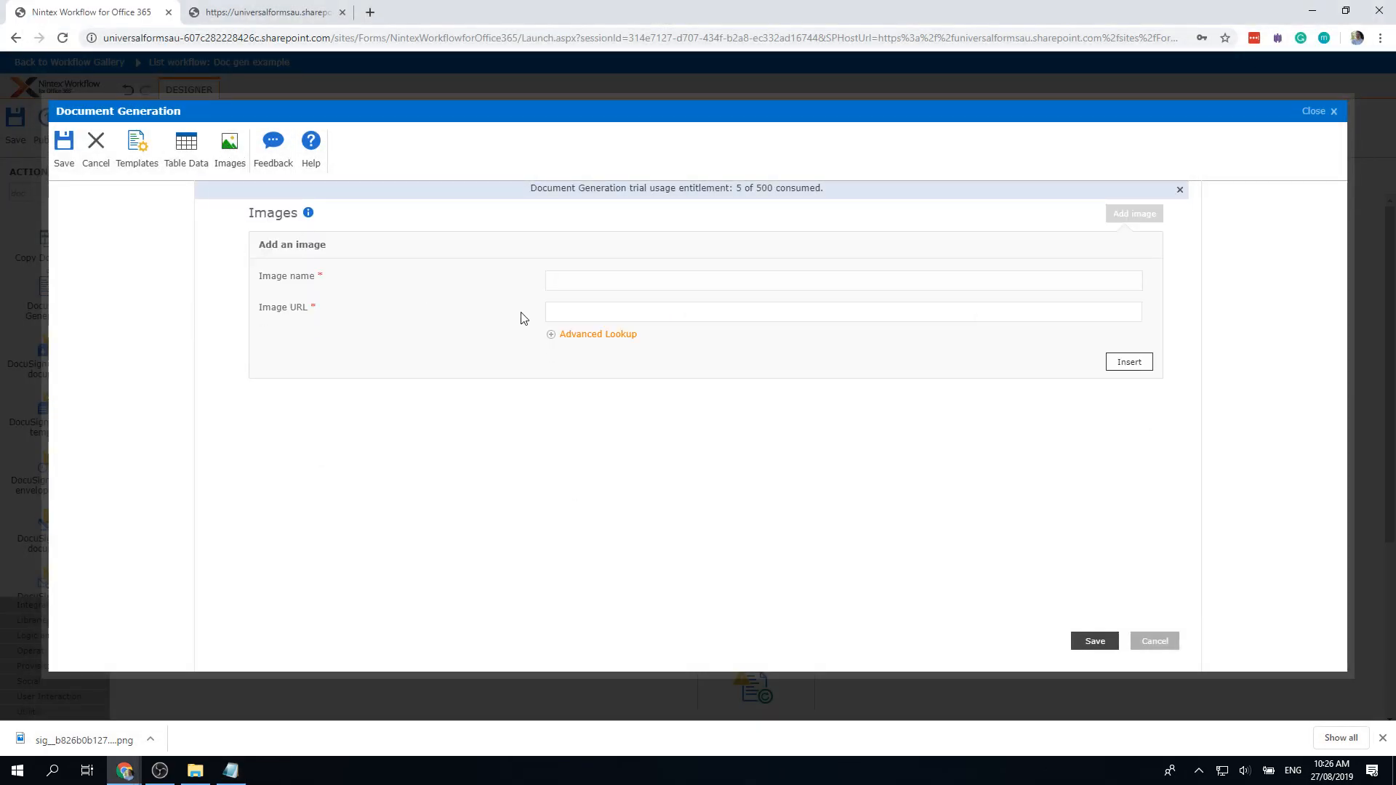
{"action": "left_click", "coordinate": [583, 279]}
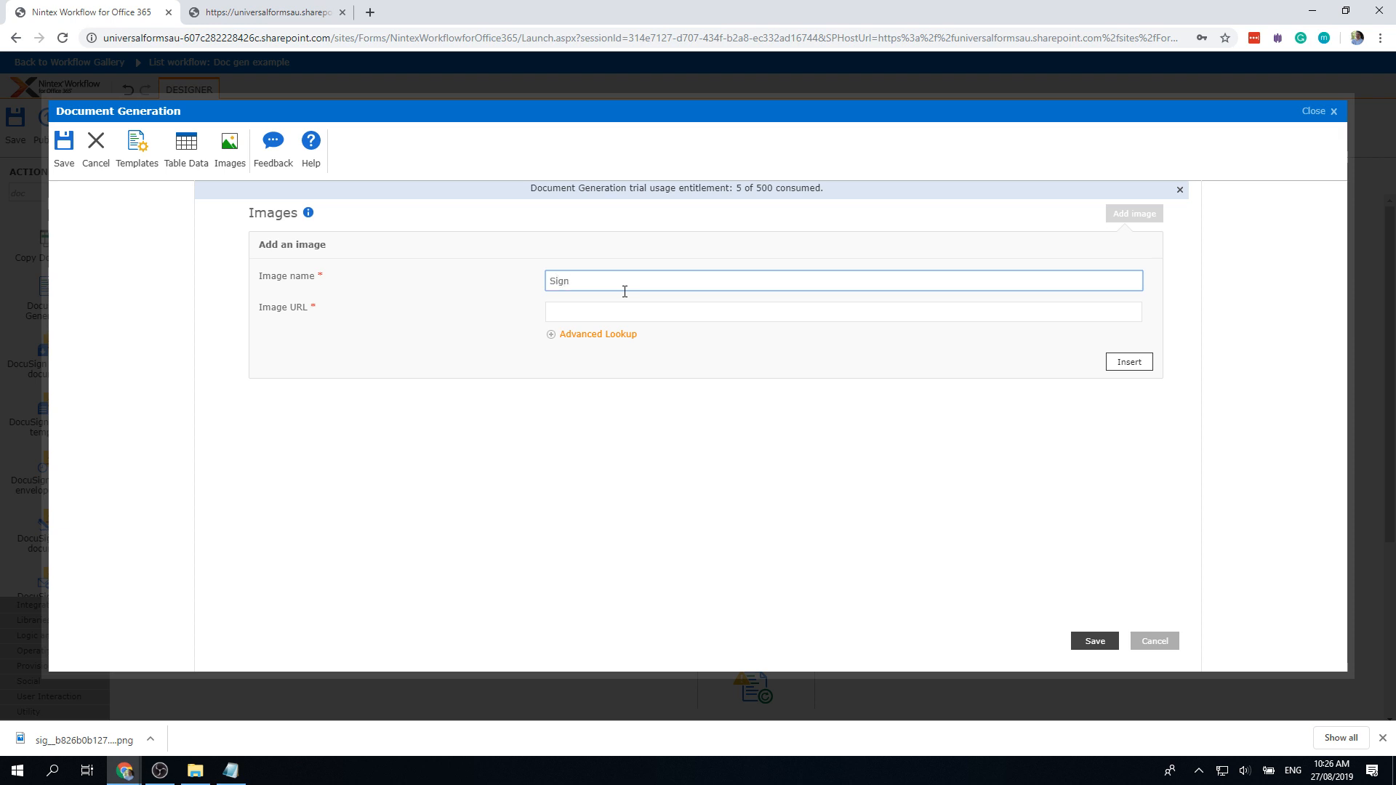
{"action": "type", "text": "Signatuer"}
{"action": "left_click", "coordinate": [676, 318]}
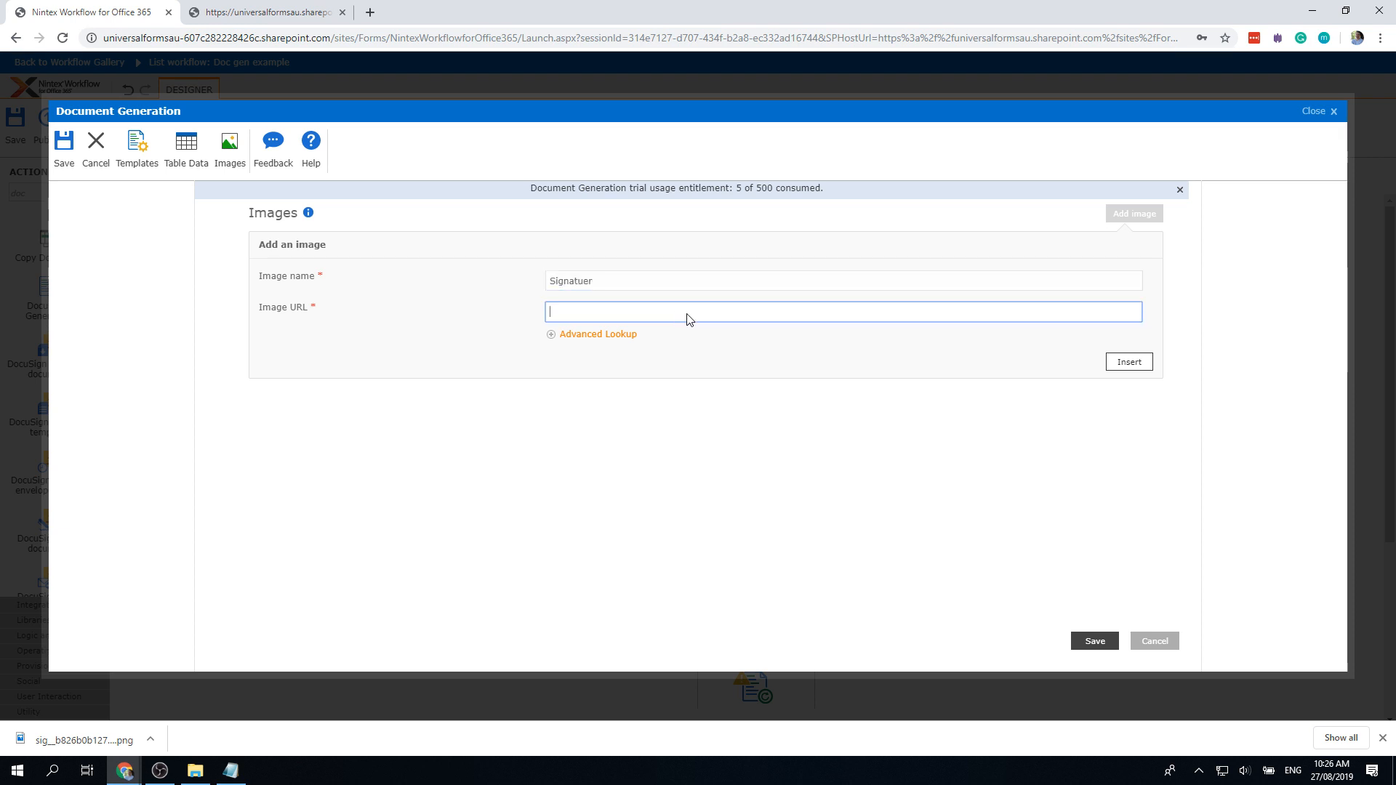
{"action": "left_click", "coordinate": [1254, 655]}
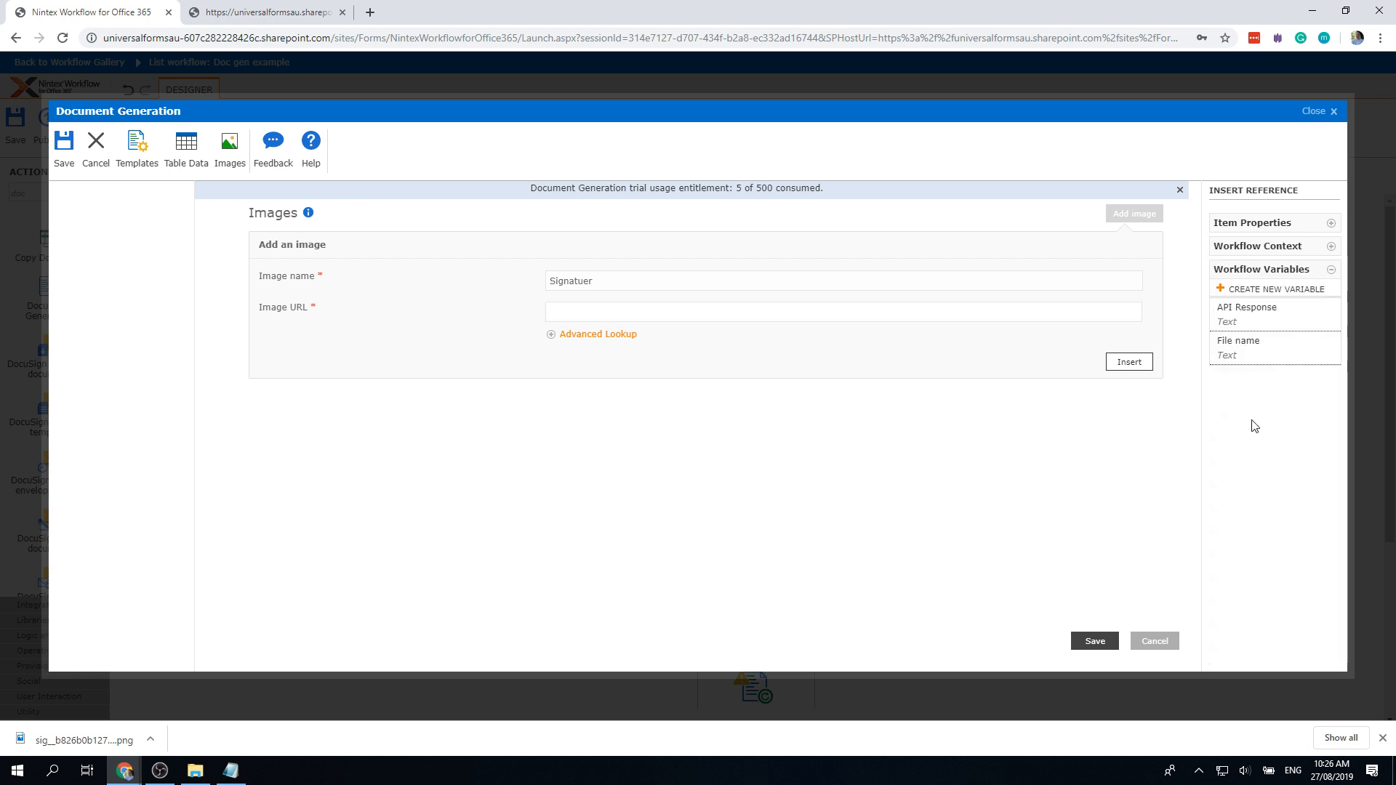
{"action": "left_click", "coordinate": [1235, 356]}
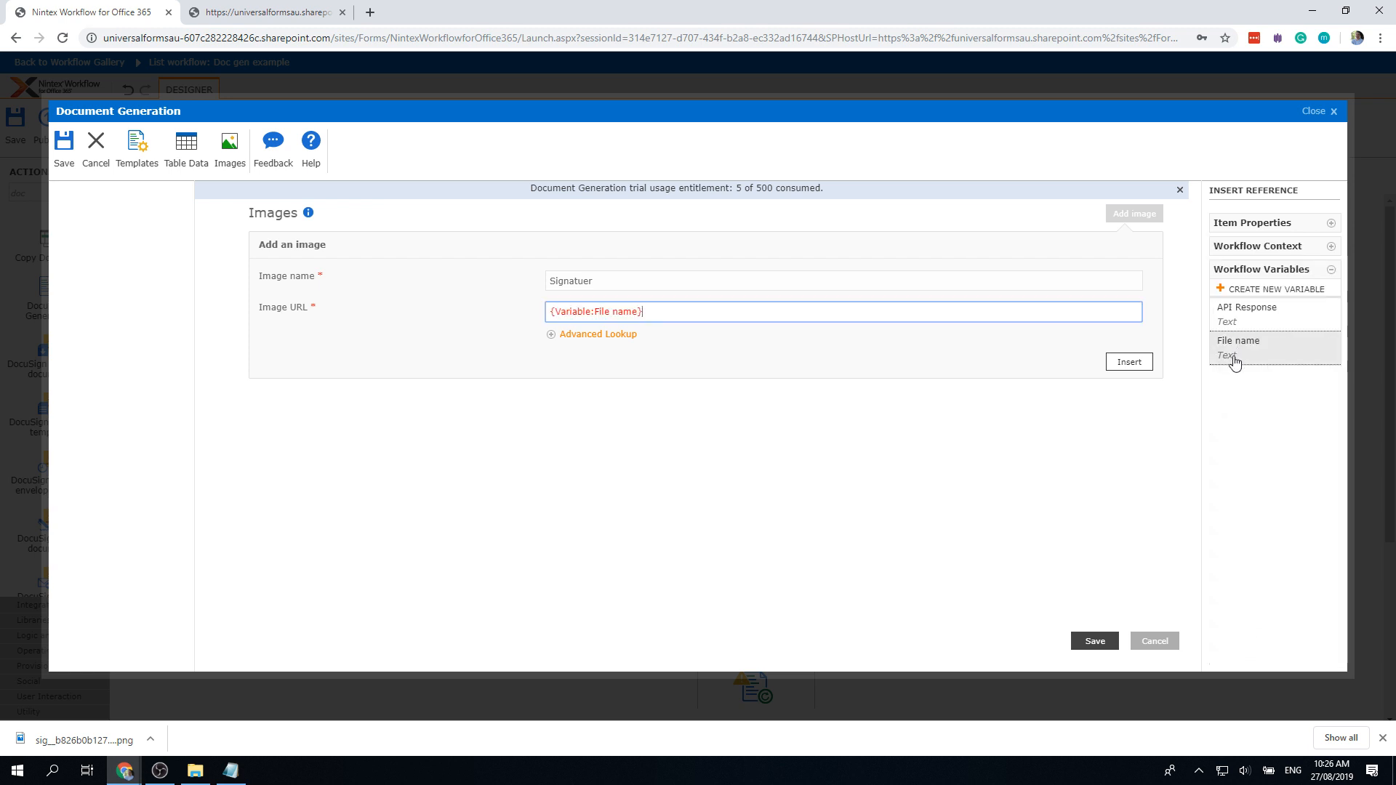
Step: Save the Document Generation action, reopen it and choose Tag document
{"action": "left_click", "coordinate": [1101, 647]}
{"action": "double_click", "coordinate": [759, 669]}
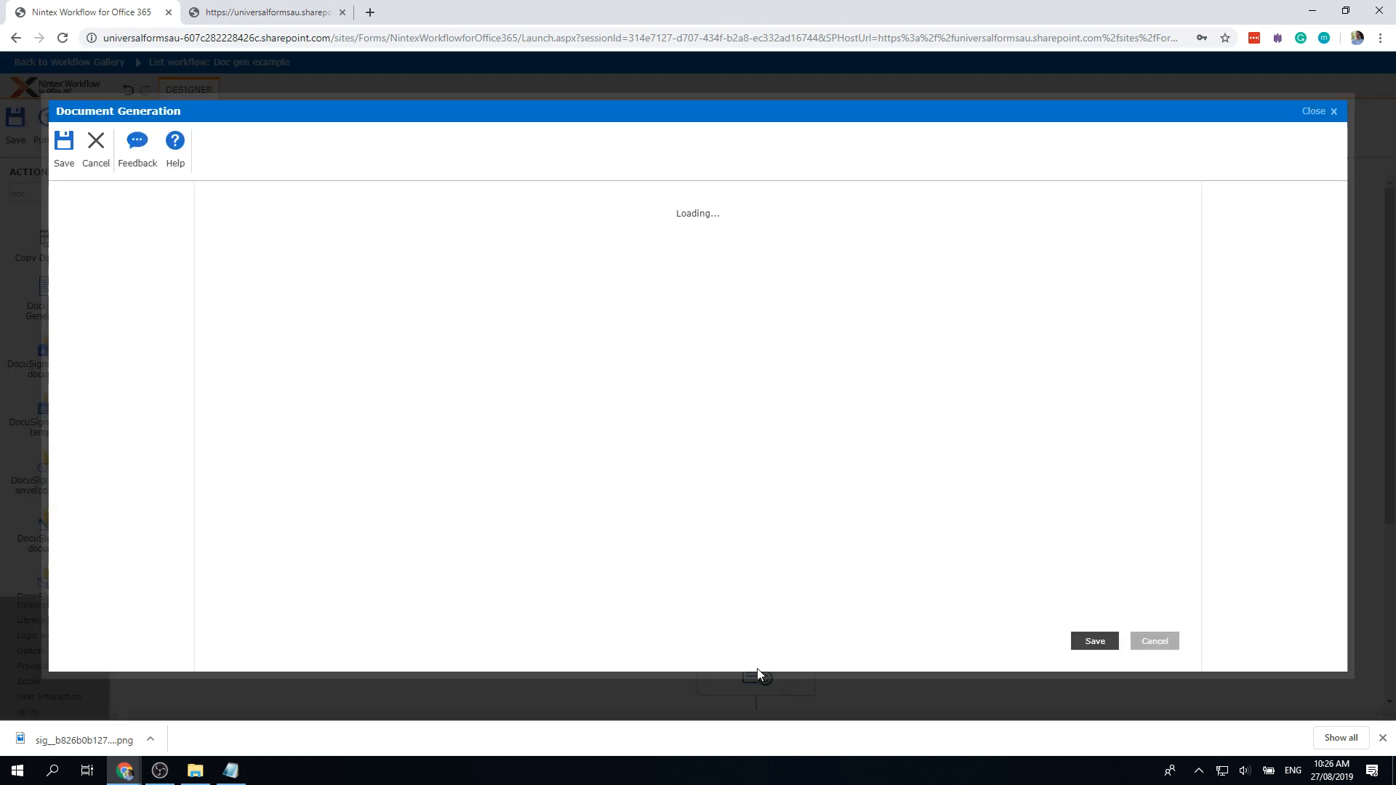
{"action": "left_click", "coordinate": [1056, 325]}
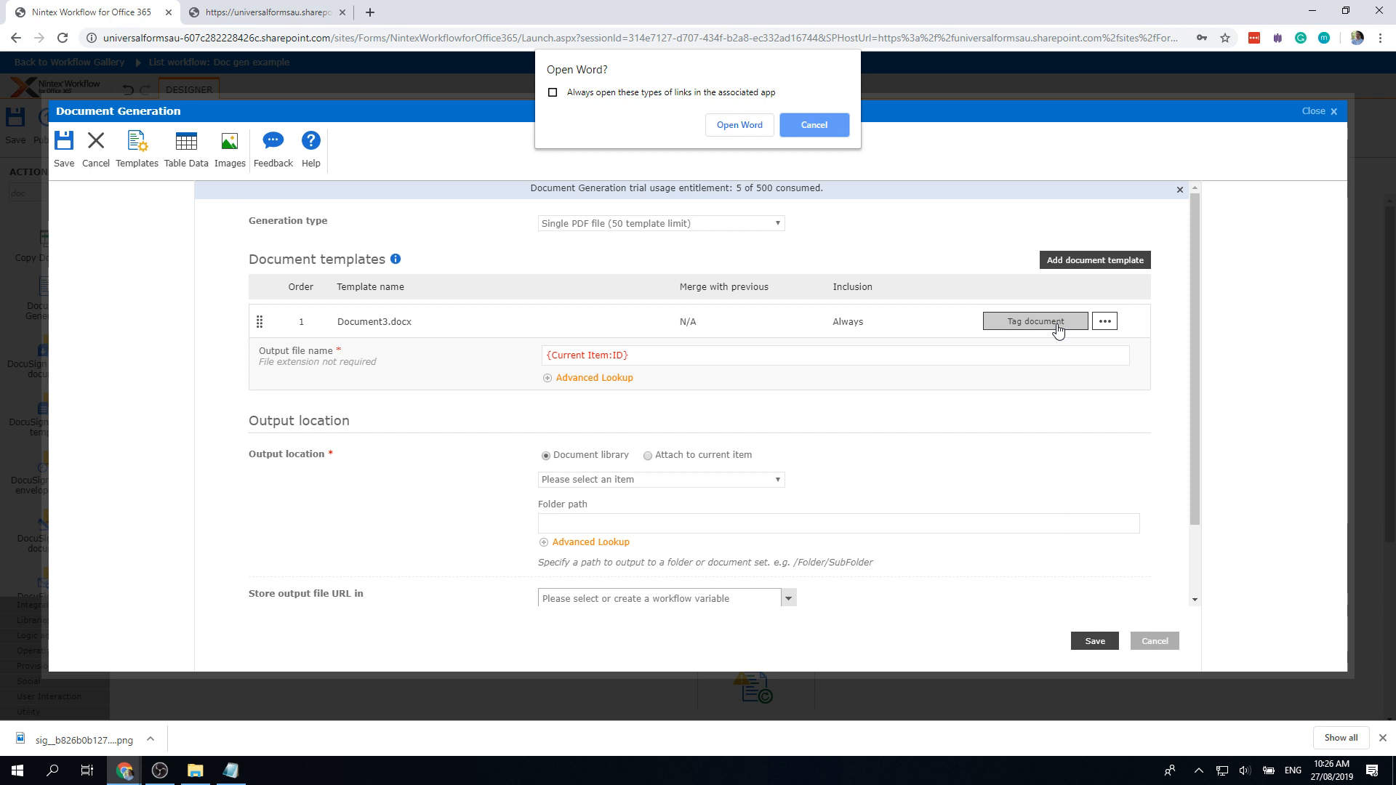
Step: Open Document3.docx in Word, signing in with the account e-mail
{"action": "left_click", "coordinate": [740, 128]}
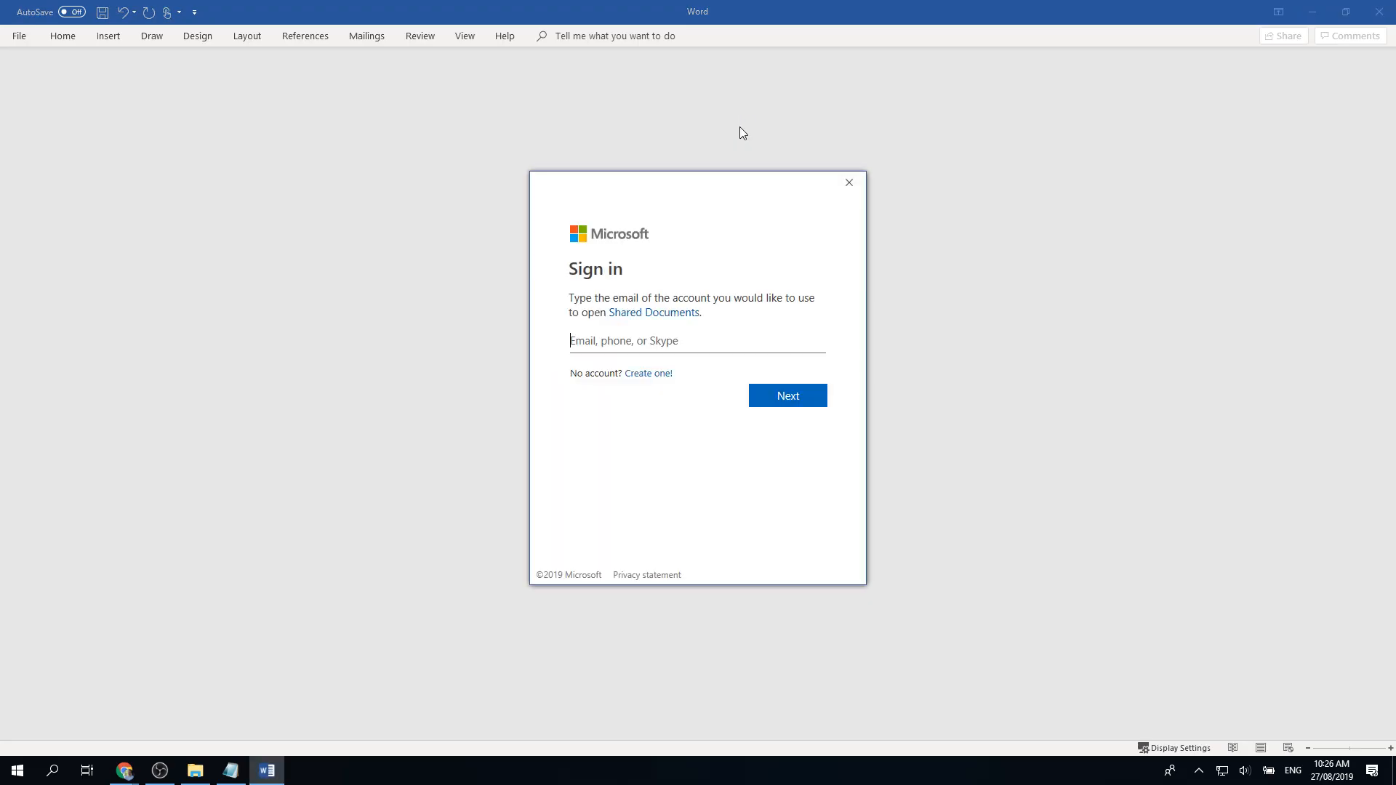
{"action": "key", "text": "ctrl+v"}
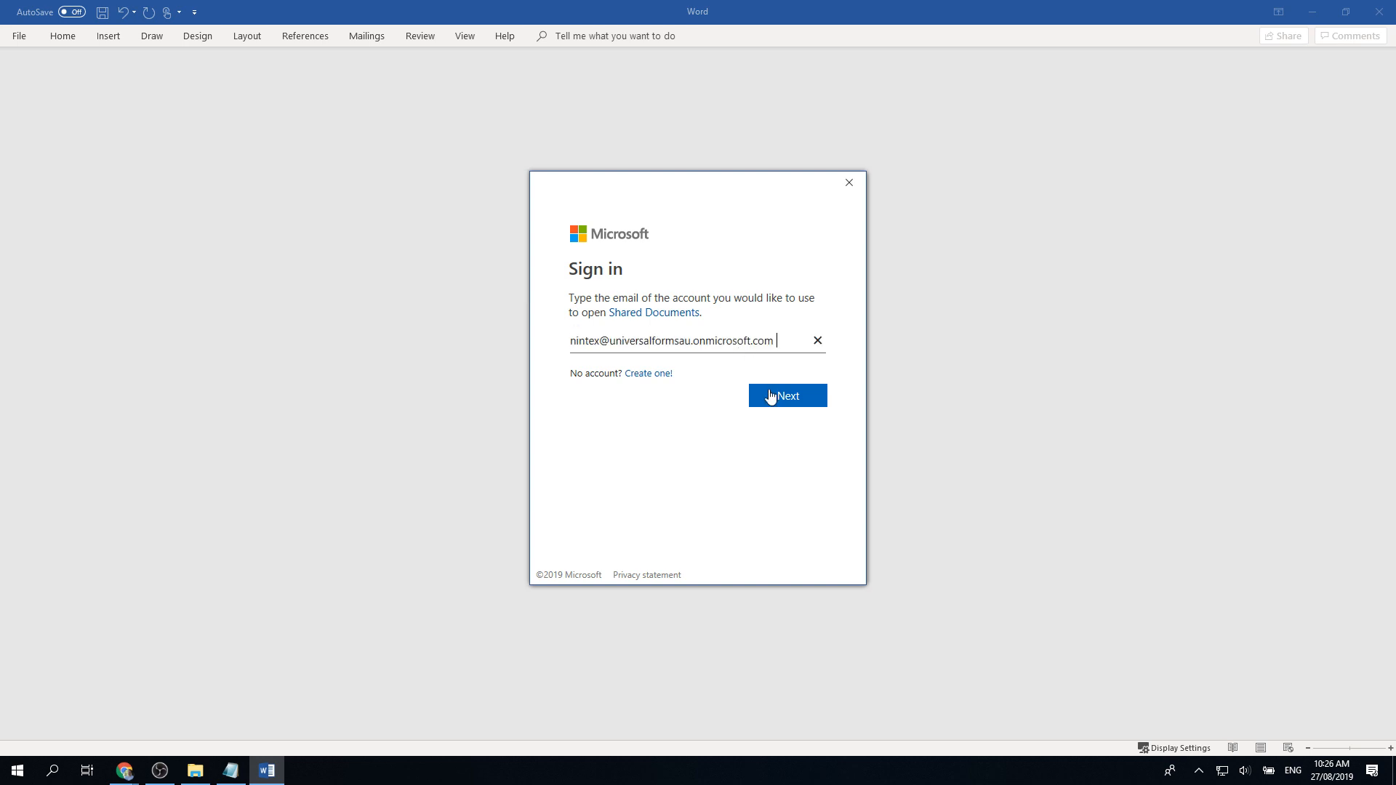
{"action": "left_click", "coordinate": [791, 399]}
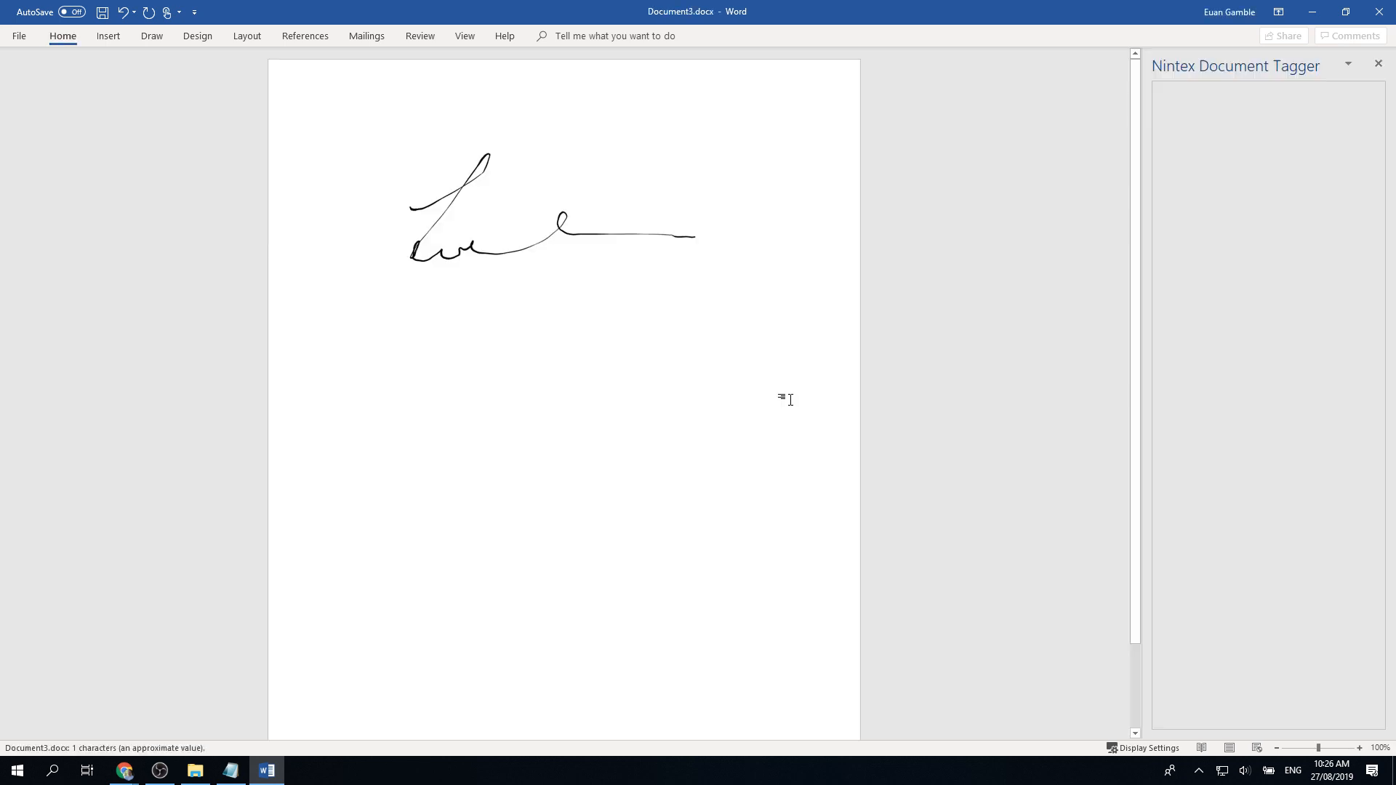
Step: Check the tagger still shows Images (0) and the Adding images tip, then close Word
{"action": "left_click", "coordinate": [698, 305]}
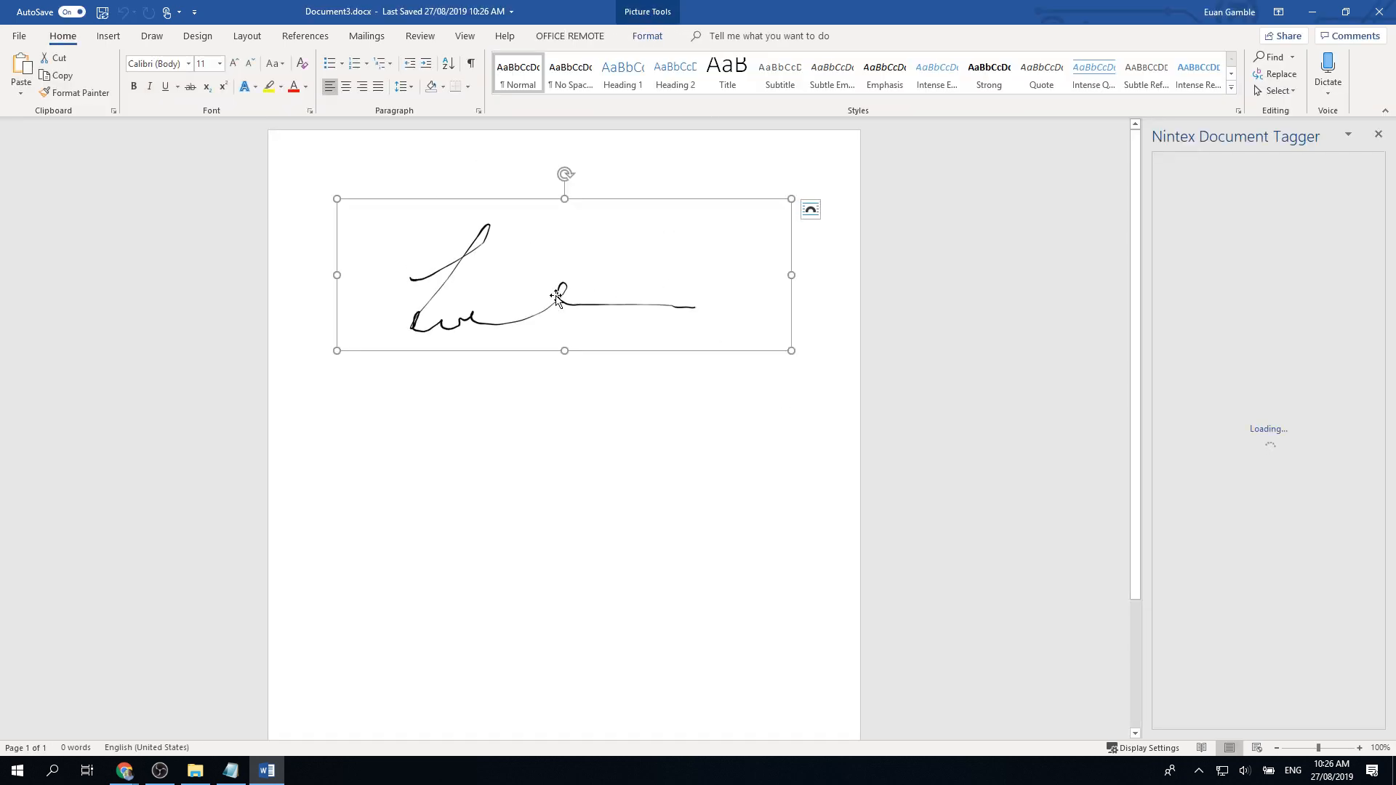
{"action": "left_click", "coordinate": [647, 36]}
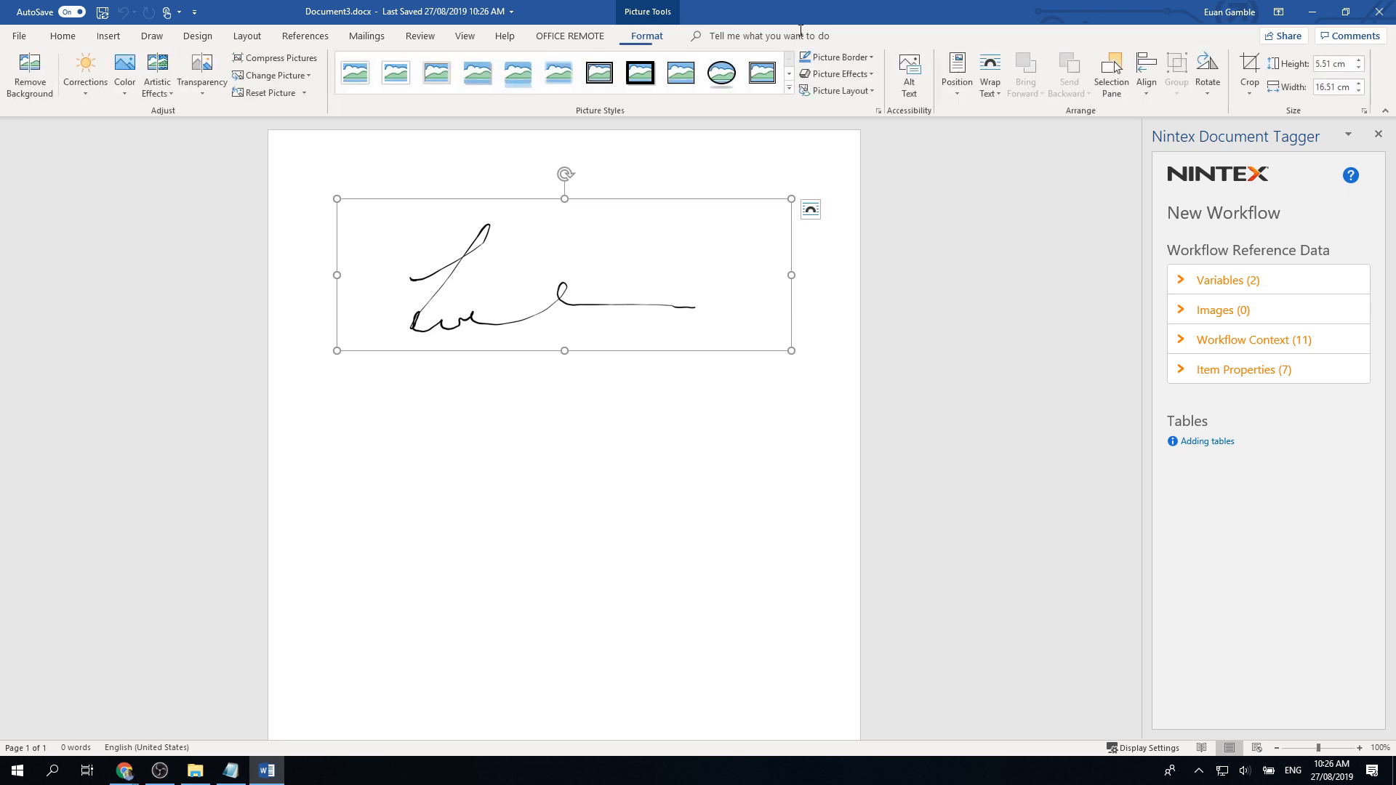
{"action": "left_click", "coordinate": [1114, 73]}
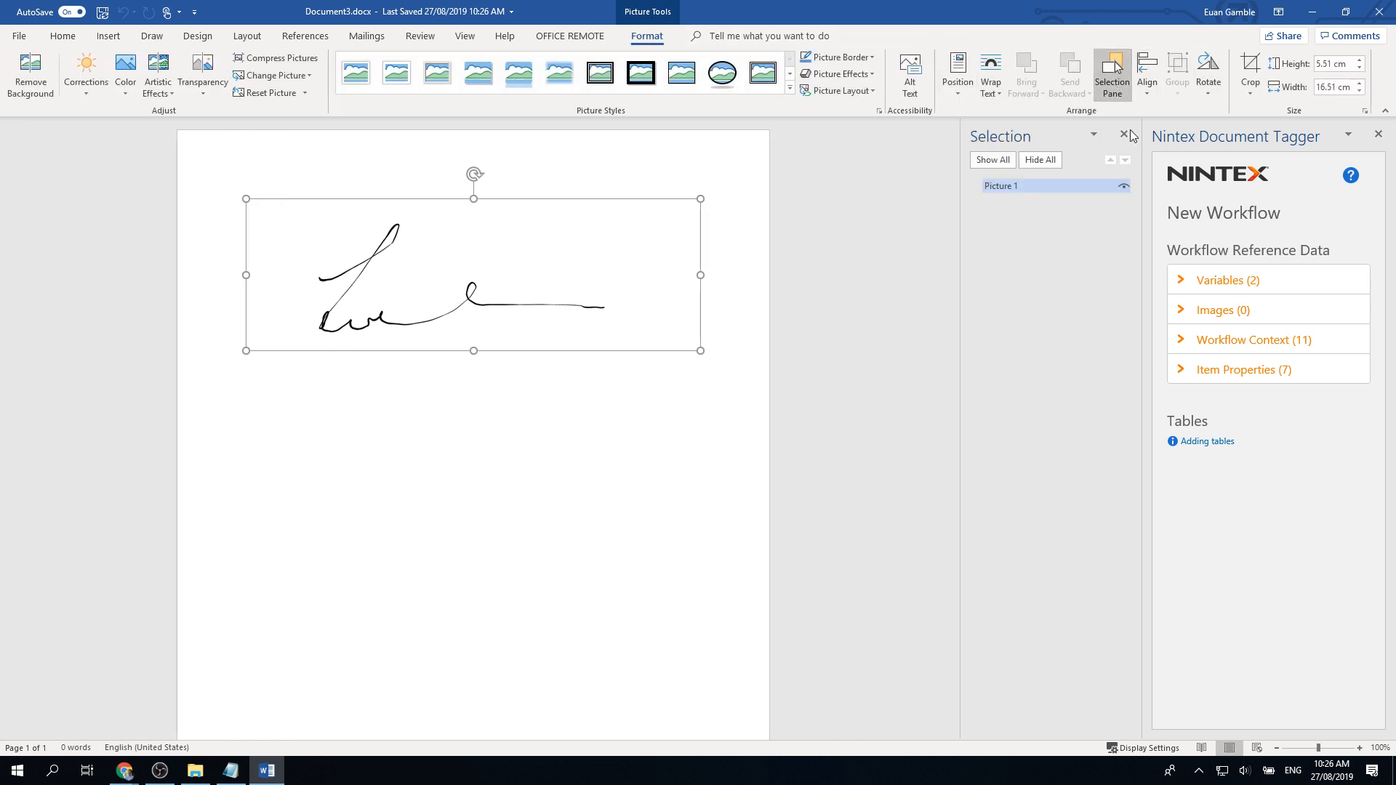
{"action": "left_click", "coordinate": [1181, 314]}
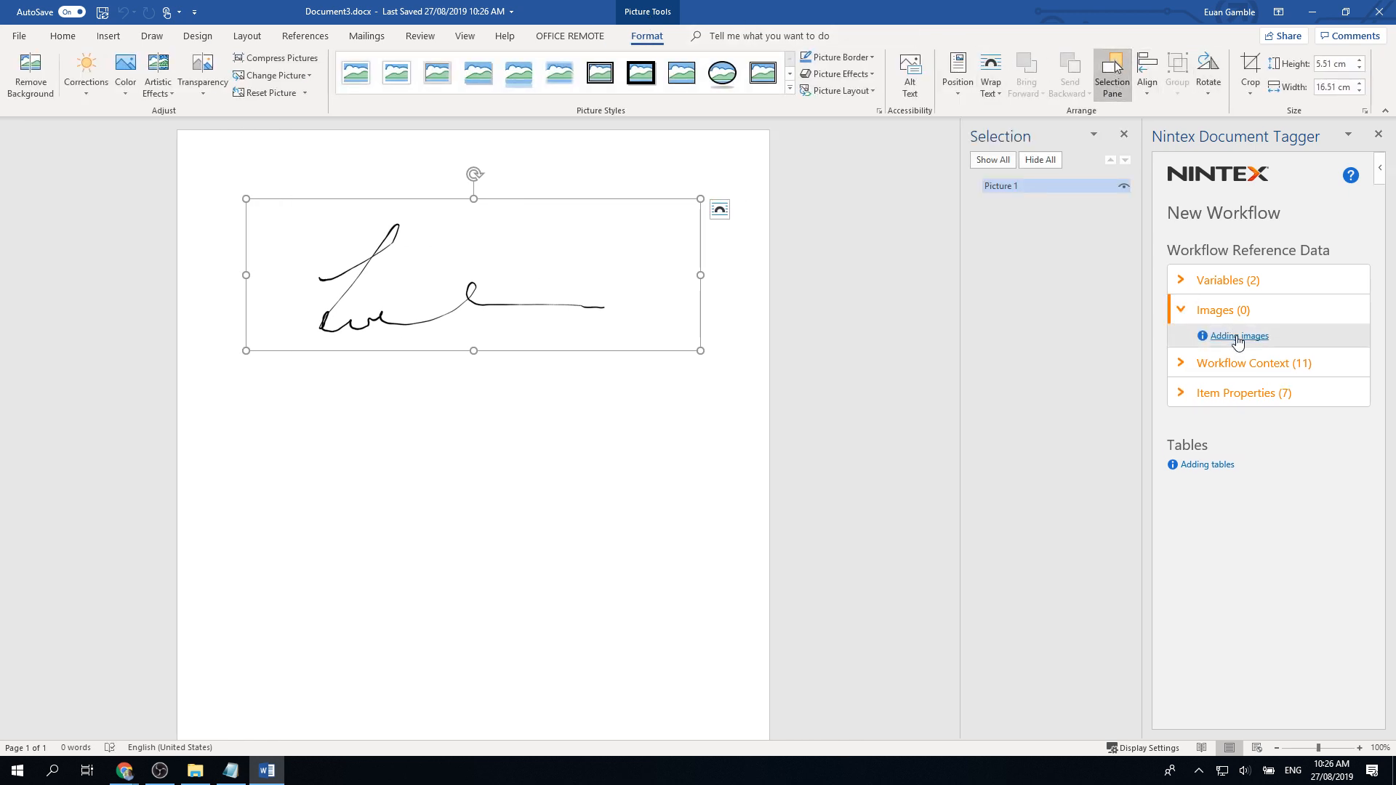
{"action": "left_click", "coordinate": [1238, 336]}
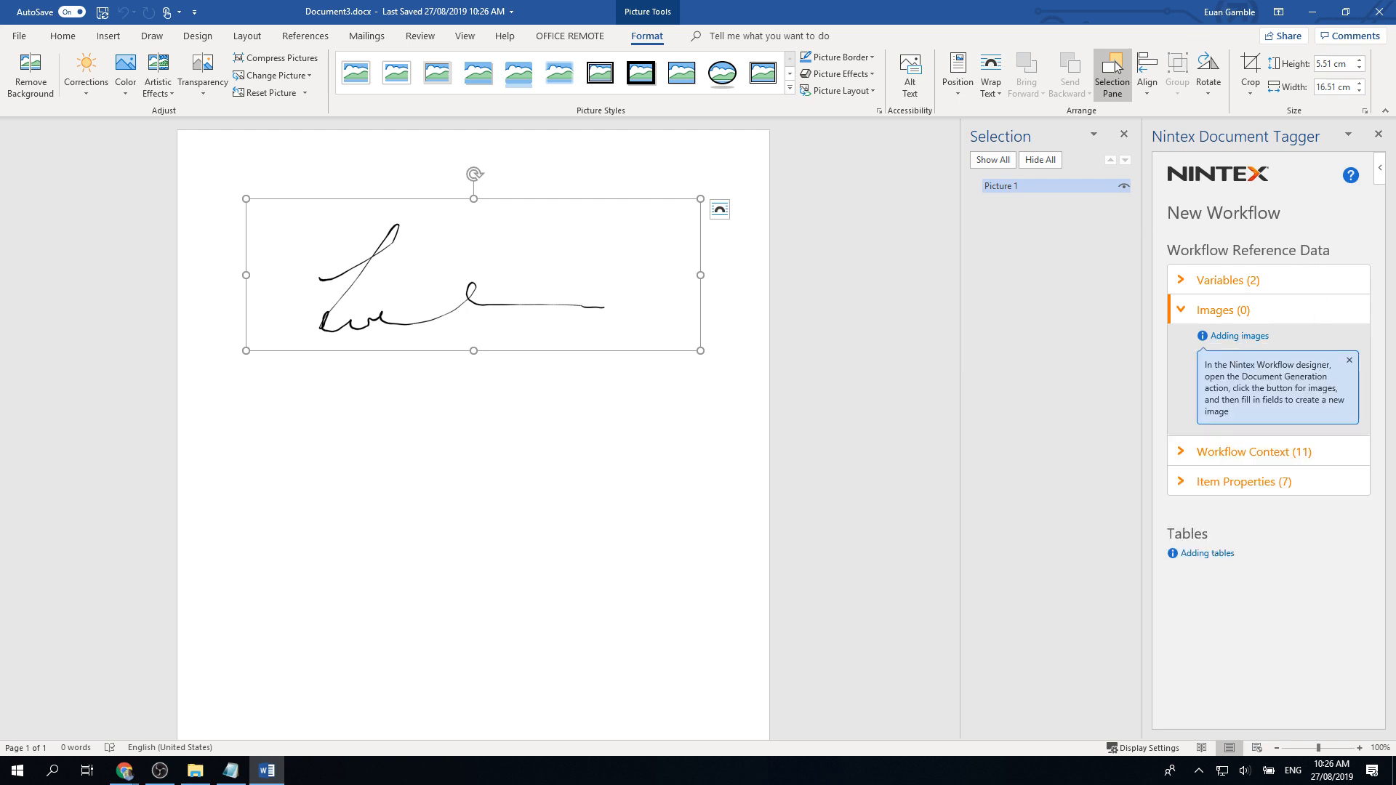
{"action": "left_click", "coordinate": [1379, 12]}
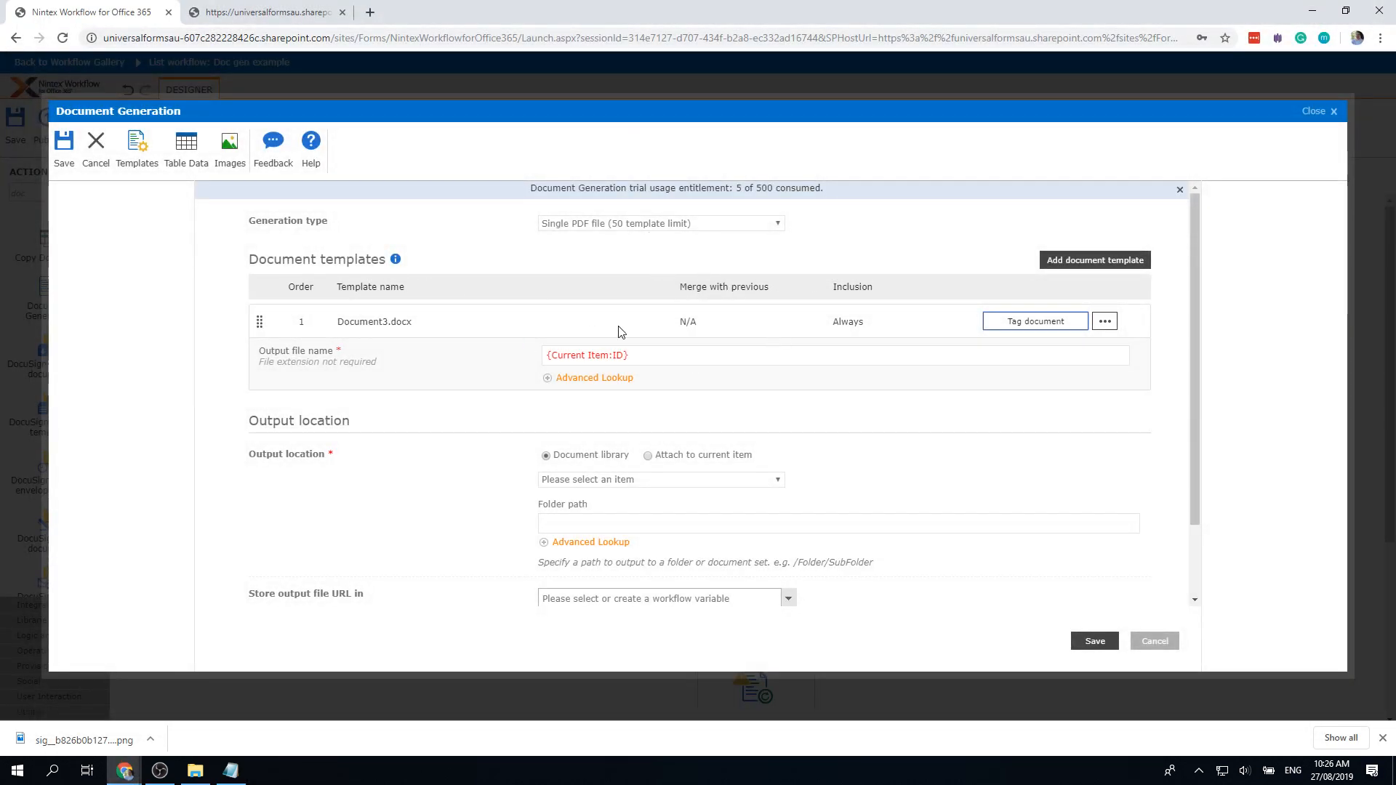
Step: Insert a Signature image sourced from {Variable:File name}, save, and reopen Document Generation
{"action": "left_click", "coordinate": [229, 149]}
{"action": "left_click", "coordinate": [623, 282]}
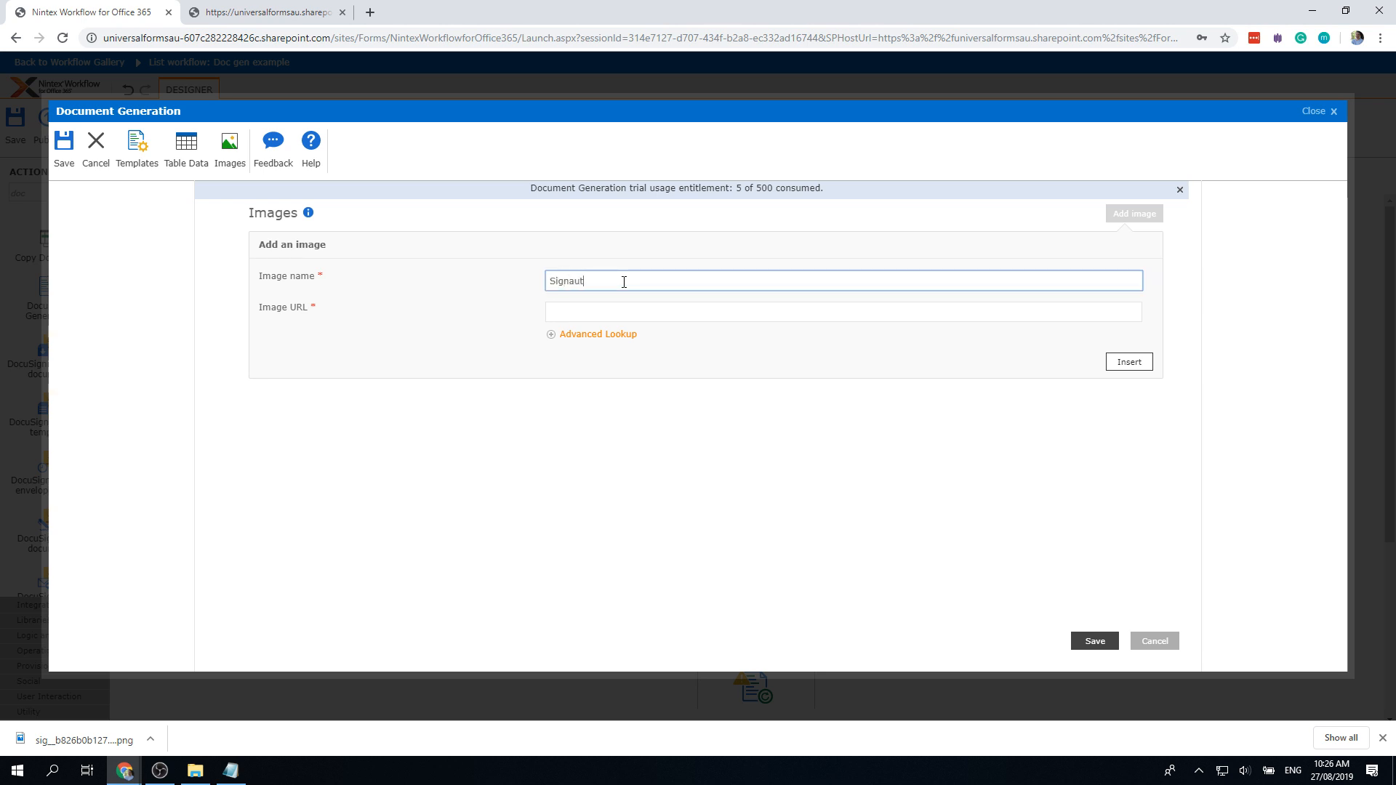
{"action": "left_click", "coordinate": [657, 316]}
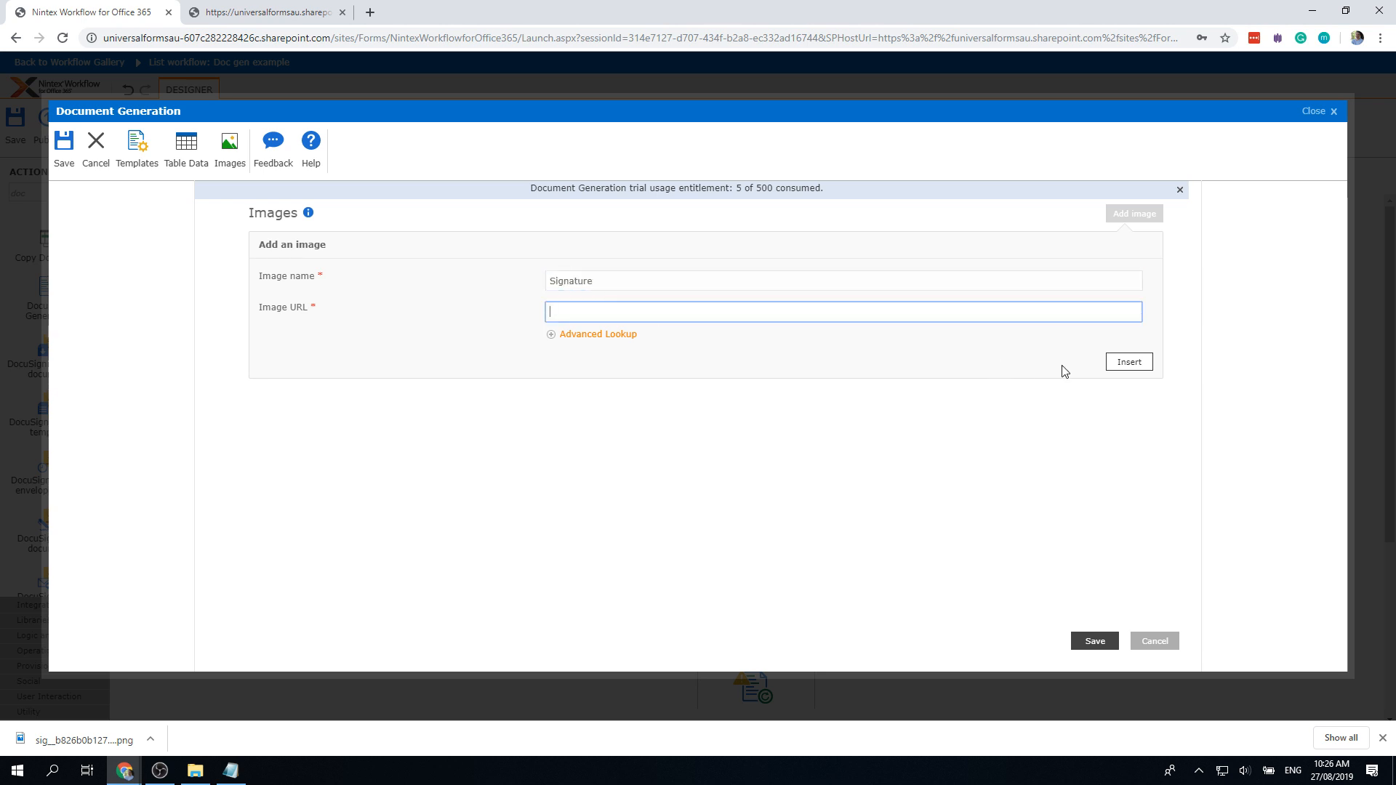
{"action": "left_click", "coordinate": [1276, 661]}
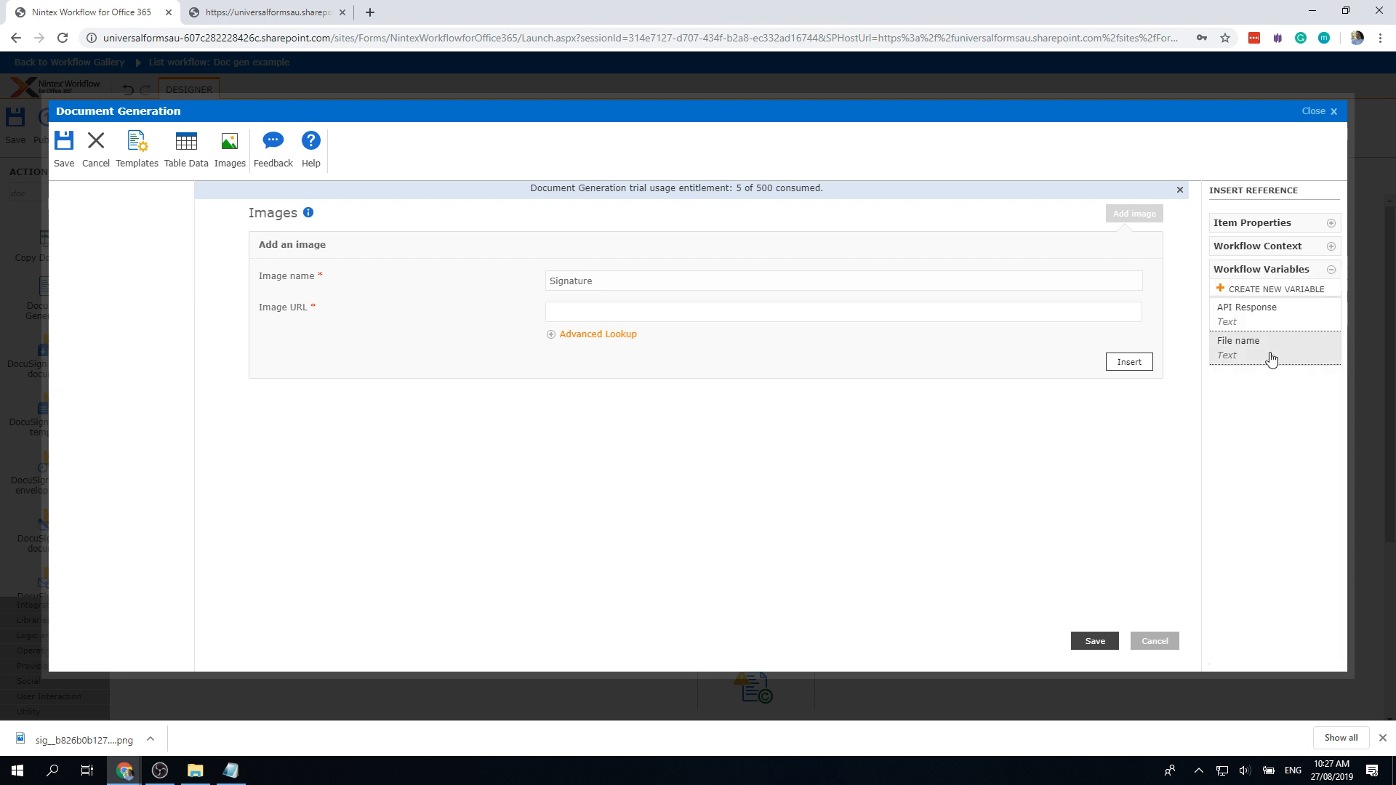
{"action": "left_click", "coordinate": [1247, 349]}
{"action": "left_click", "coordinate": [1120, 365]}
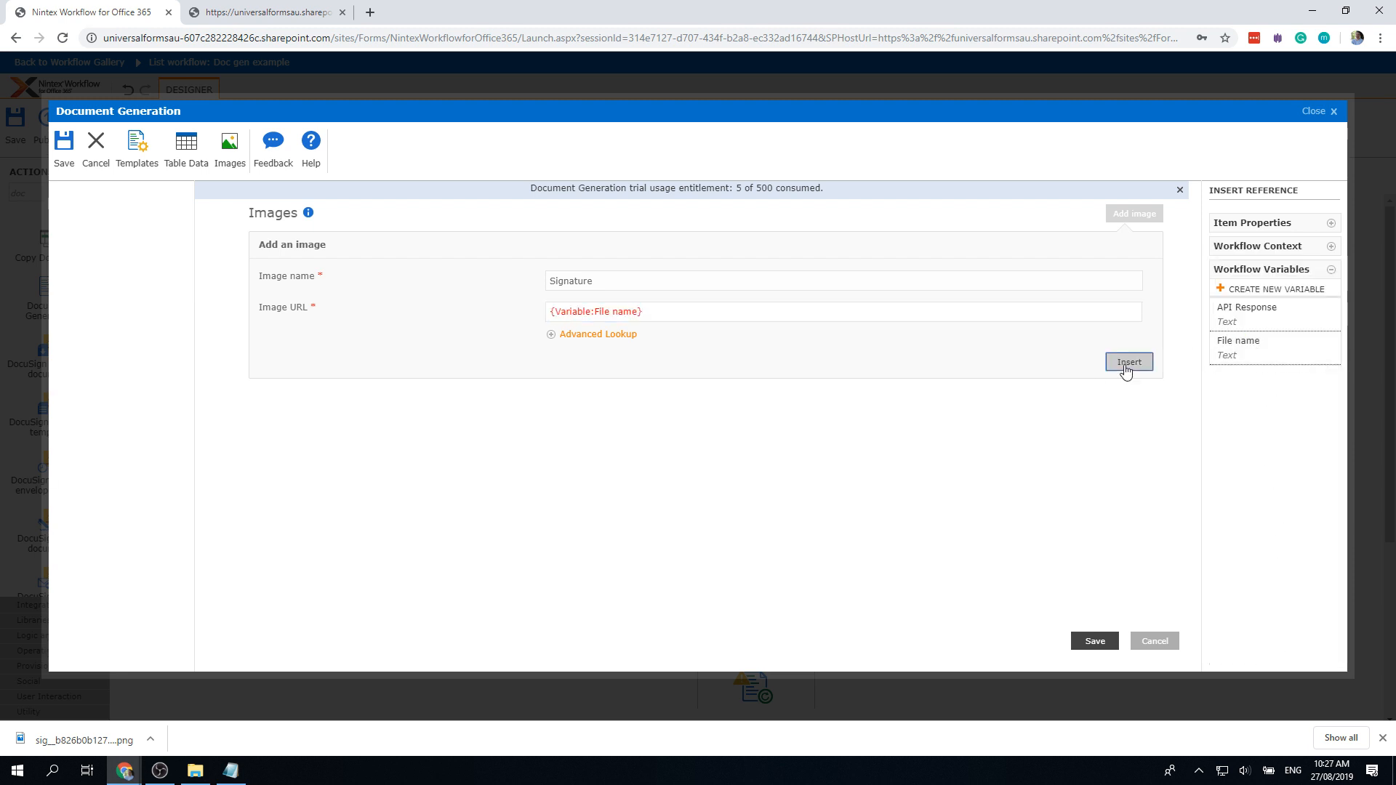
{"action": "left_click", "coordinate": [1097, 642]}
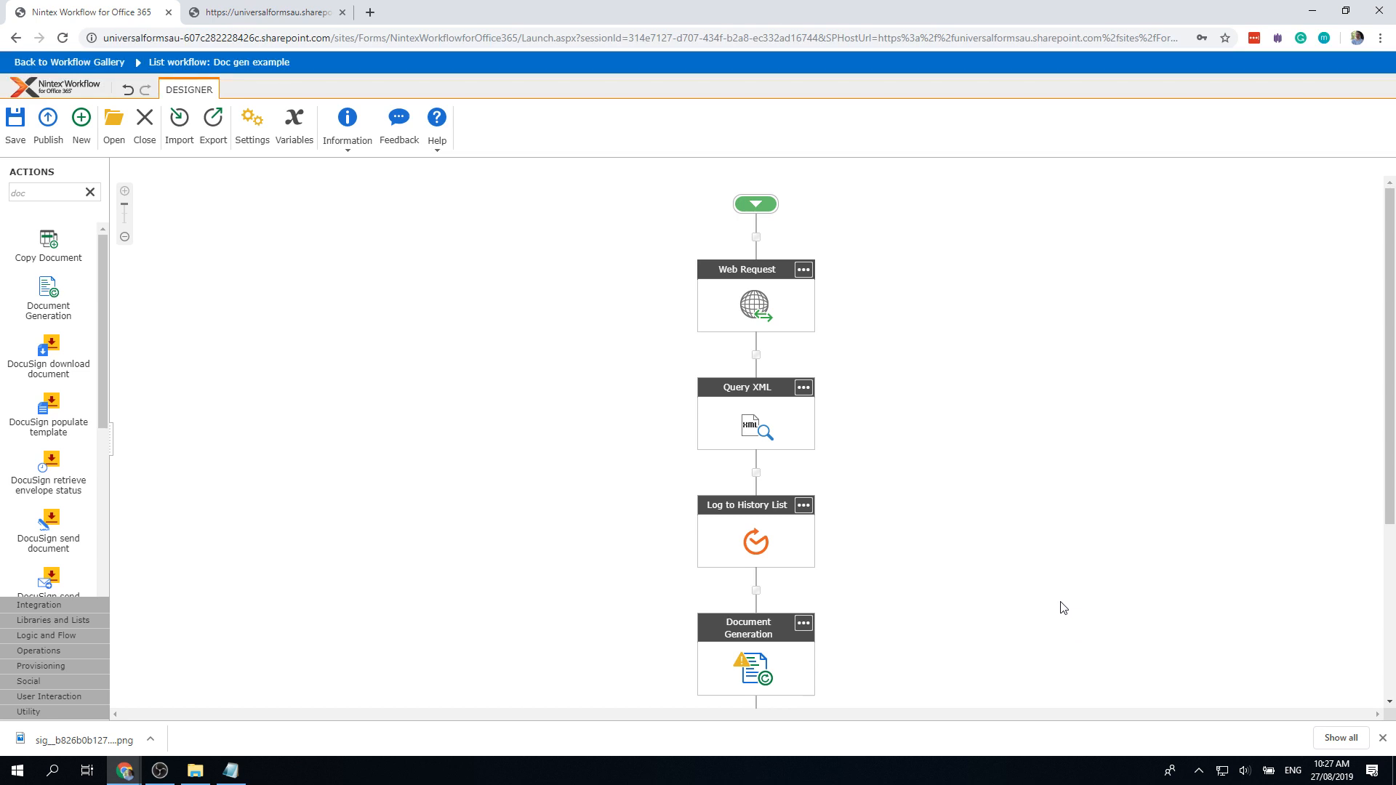
{"action": "double_click", "coordinate": [745, 673]}
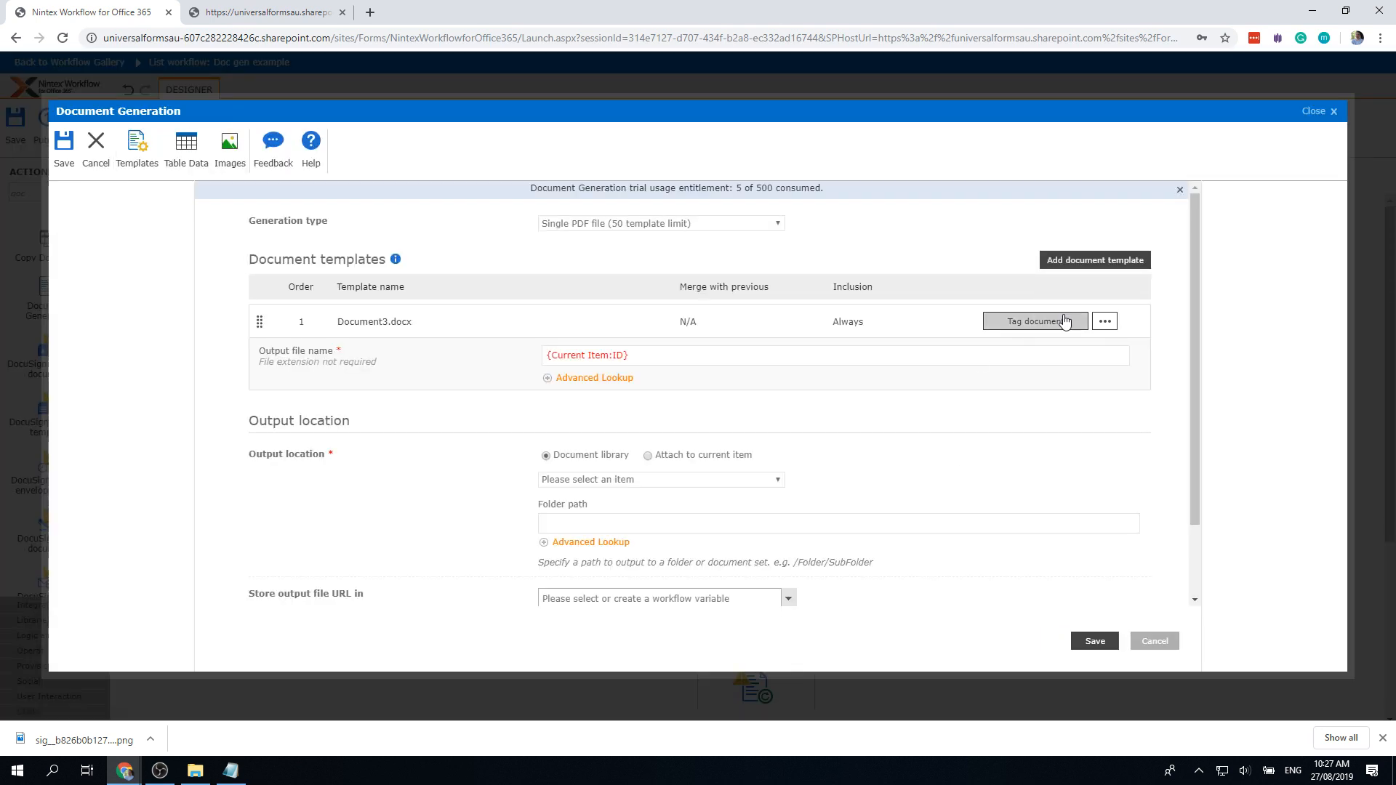
Step: Open Document3.docx in Word via Tag document, signing in with the account e-mail
{"action": "left_click", "coordinate": [1057, 327]}
{"action": "left_click", "coordinate": [734, 128]}
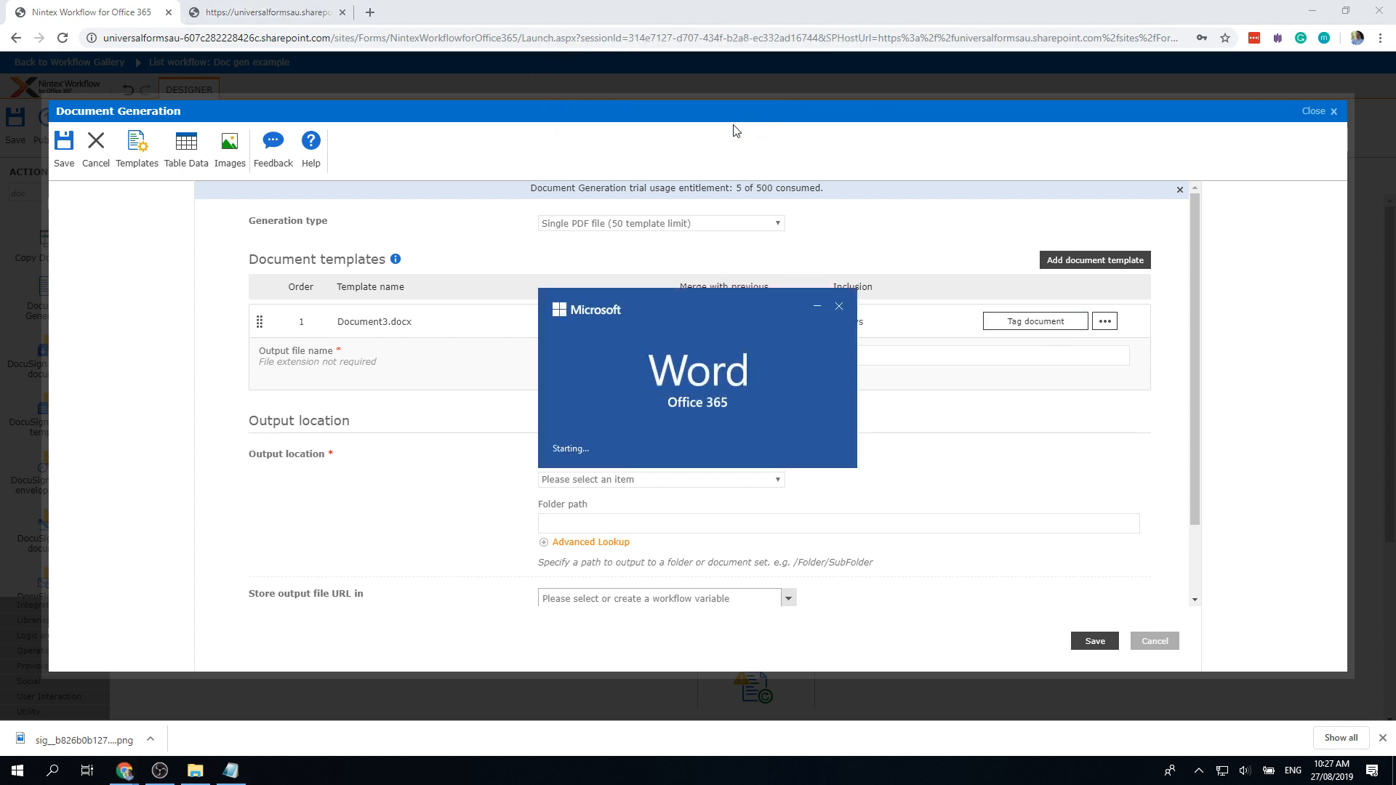
{"action": "key", "text": "ctrl+v"}
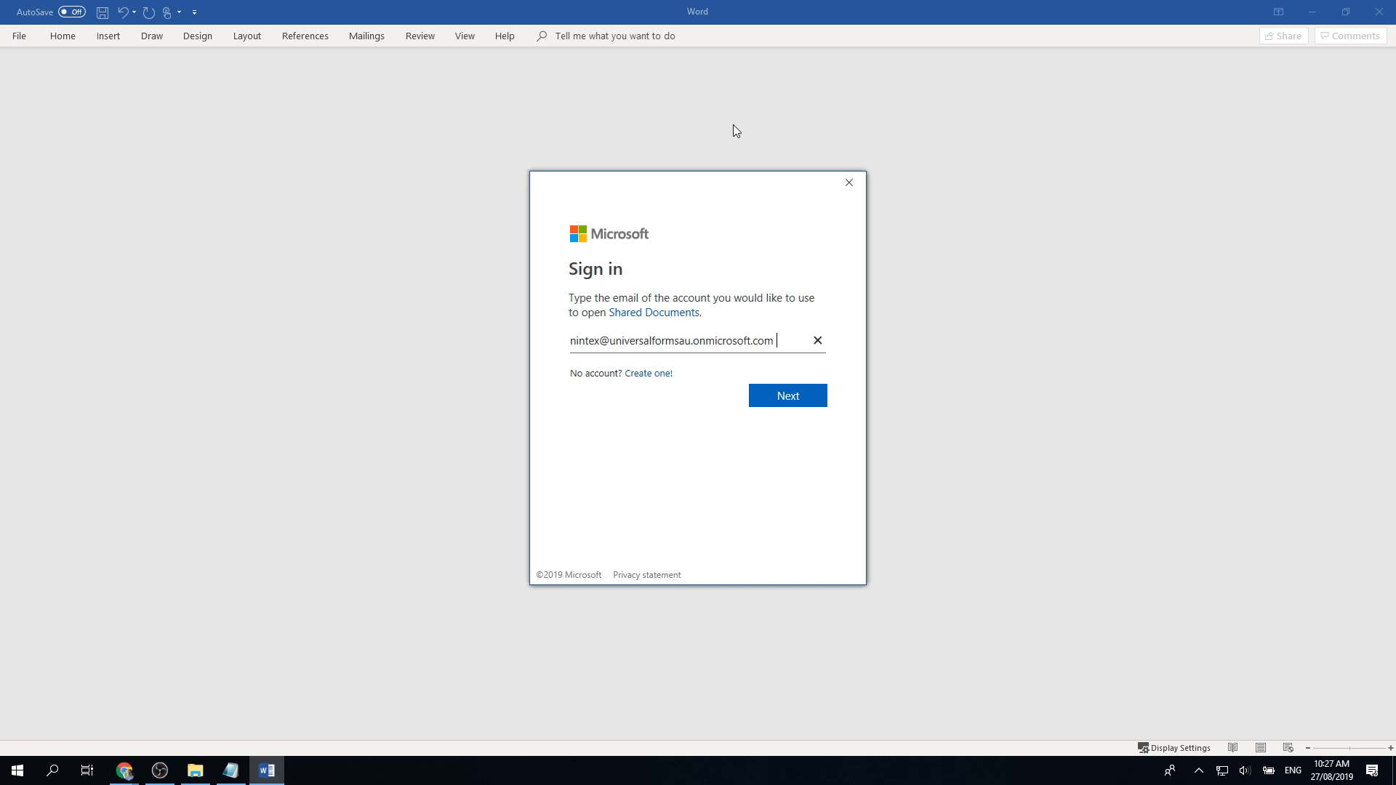
{"action": "left_click", "coordinate": [781, 401]}
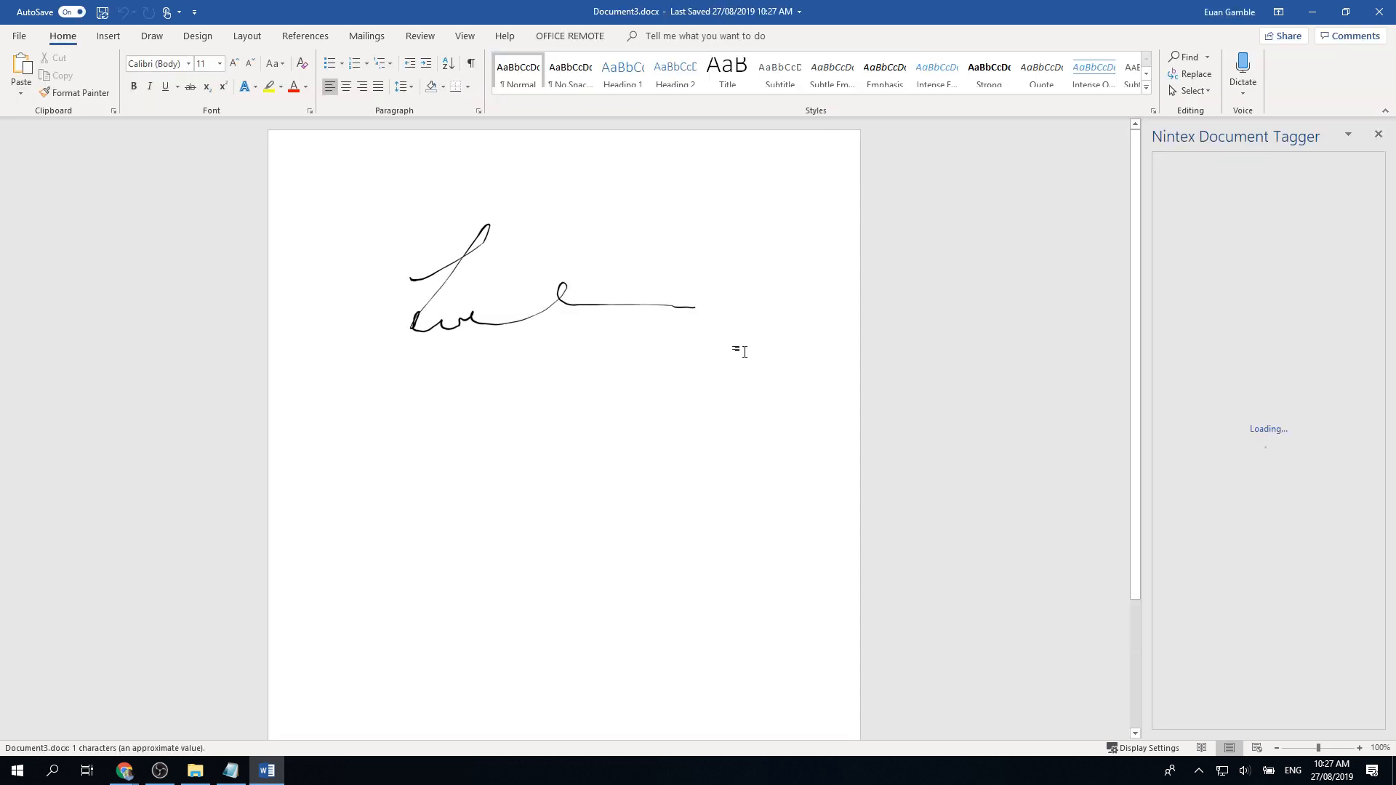
Step: Select the signature picture, clear its Selection Pane name, and insert the Signature image tag
{"action": "left_click", "coordinate": [639, 302]}
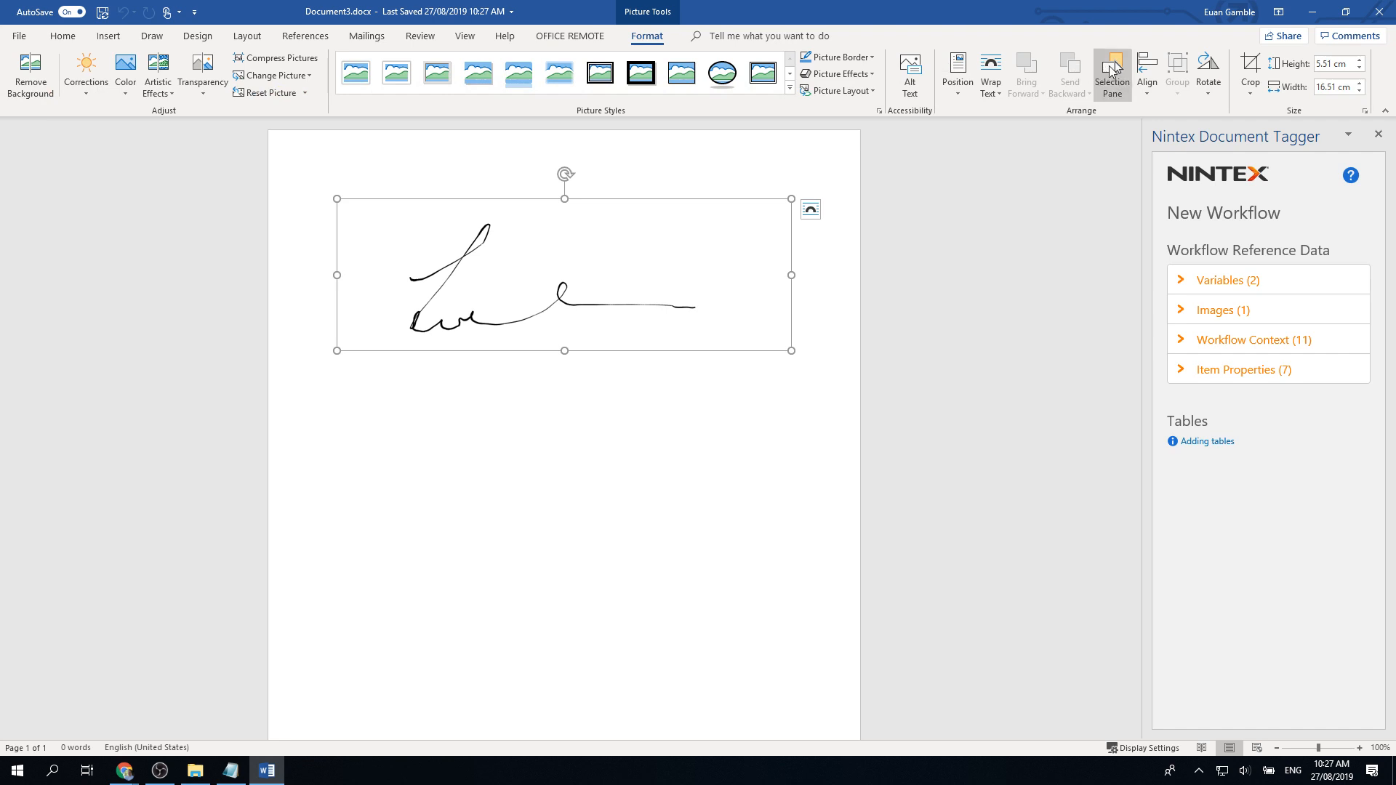
{"action": "left_click", "coordinate": [1111, 72]}
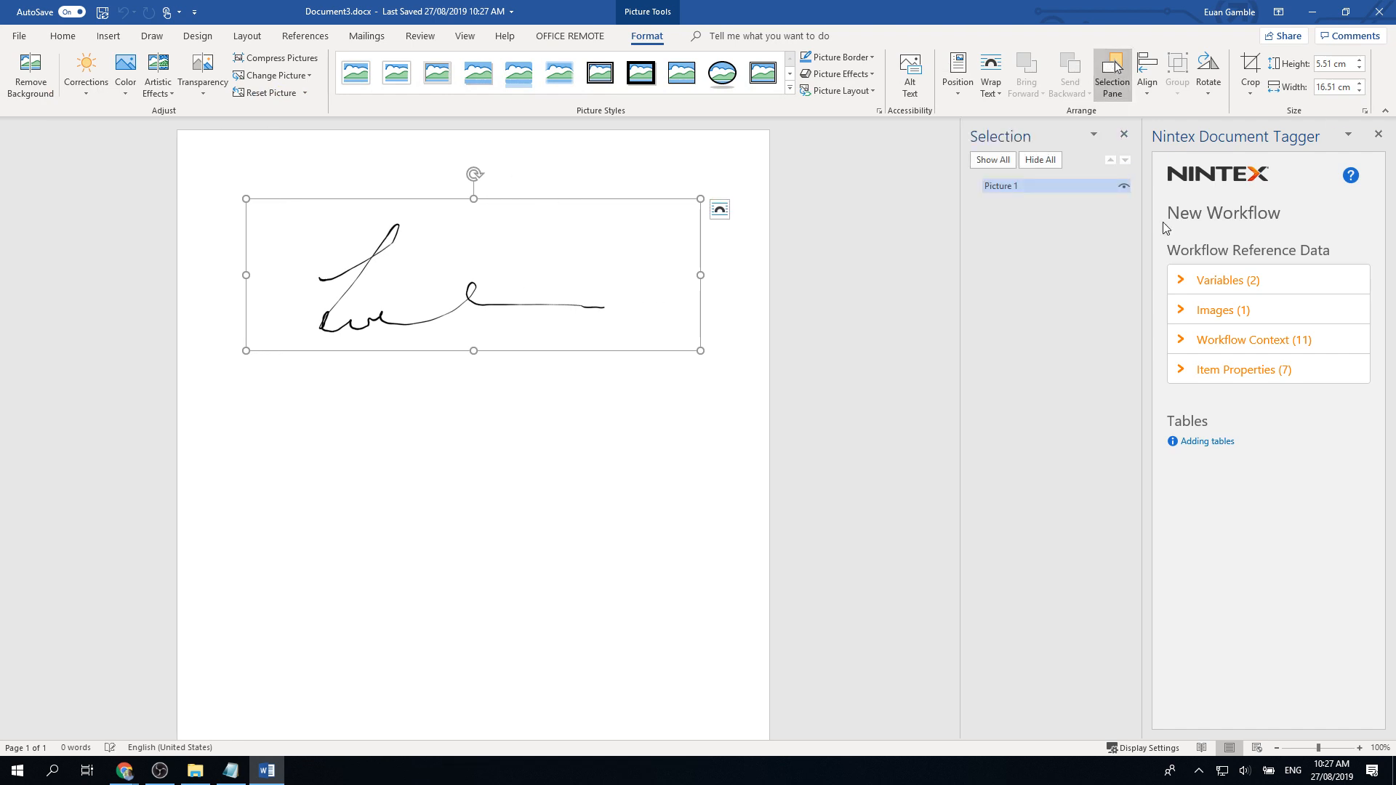
{"action": "left_click", "coordinate": [1183, 314]}
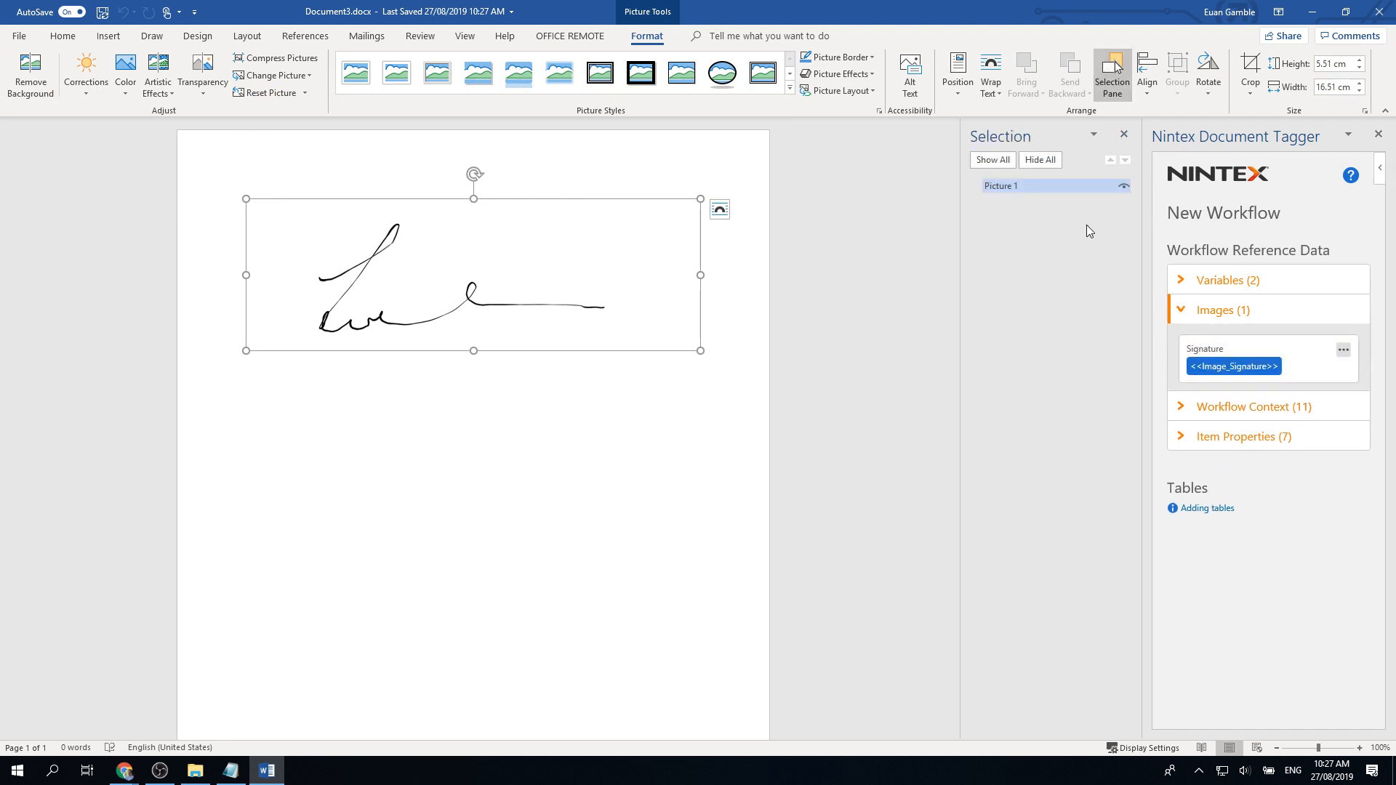
{"action": "left_click", "coordinate": [1043, 186]}
{"action": "double_click", "coordinate": [1006, 187]}
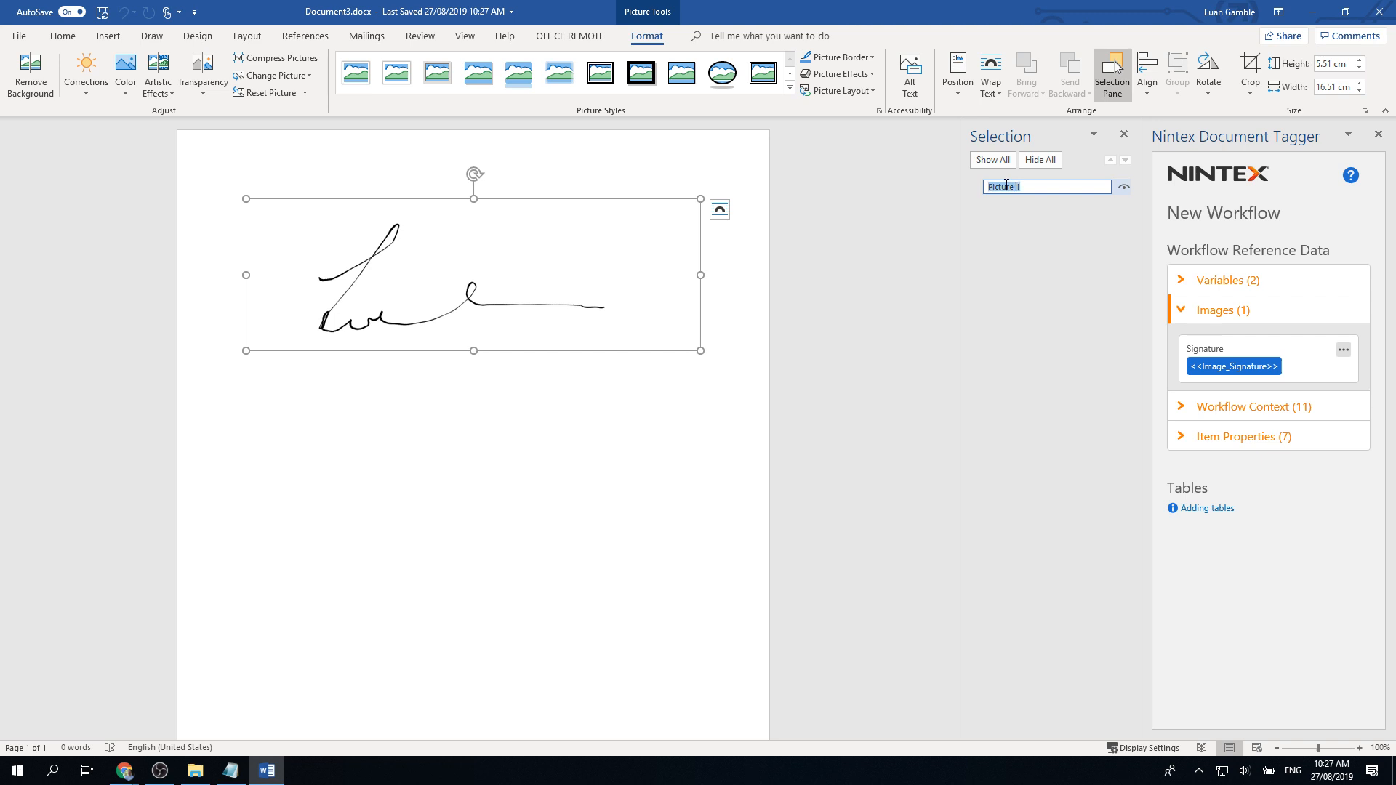
{"action": "key", "text": "BackSpace"}
{"action": "left_click", "coordinate": [1234, 366]}
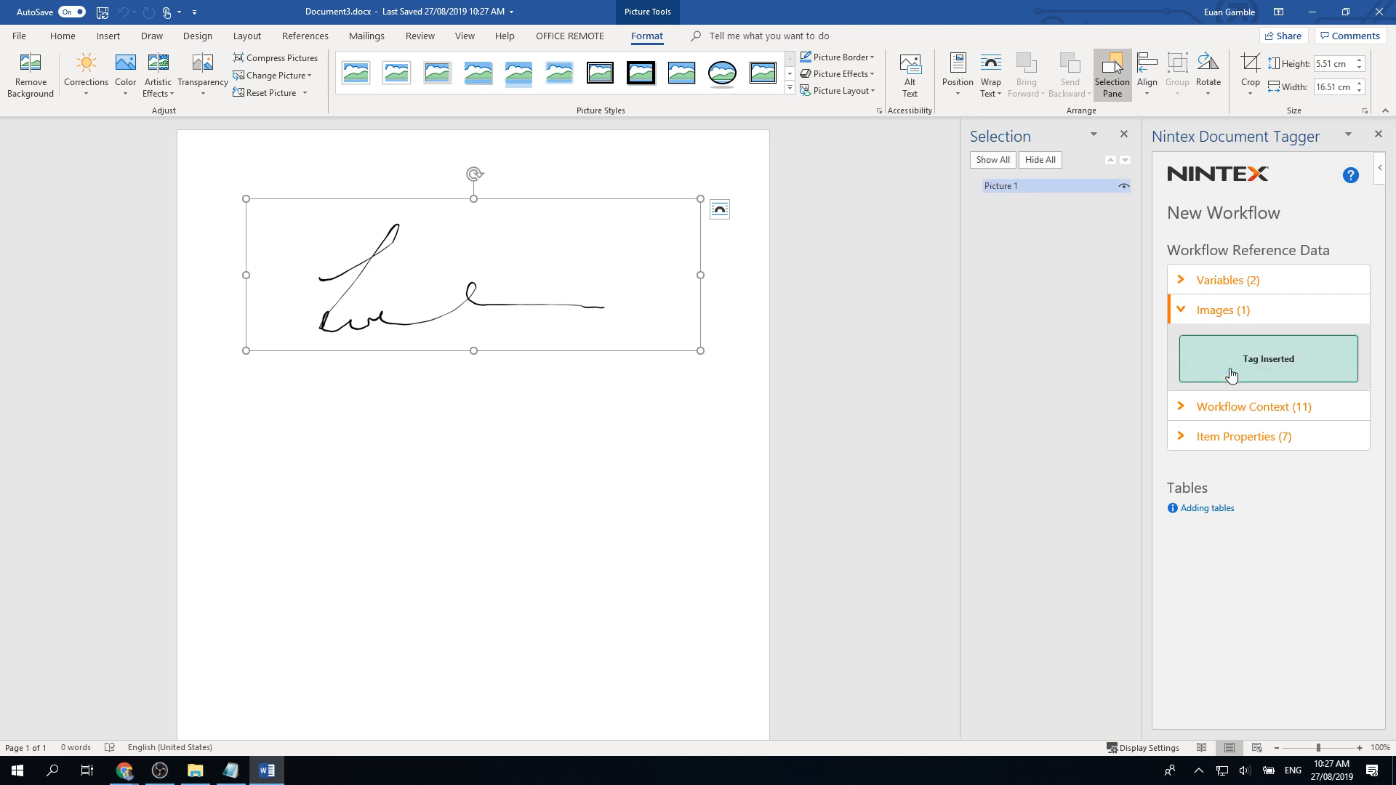
{"action": "double_click", "coordinate": [1044, 190]}
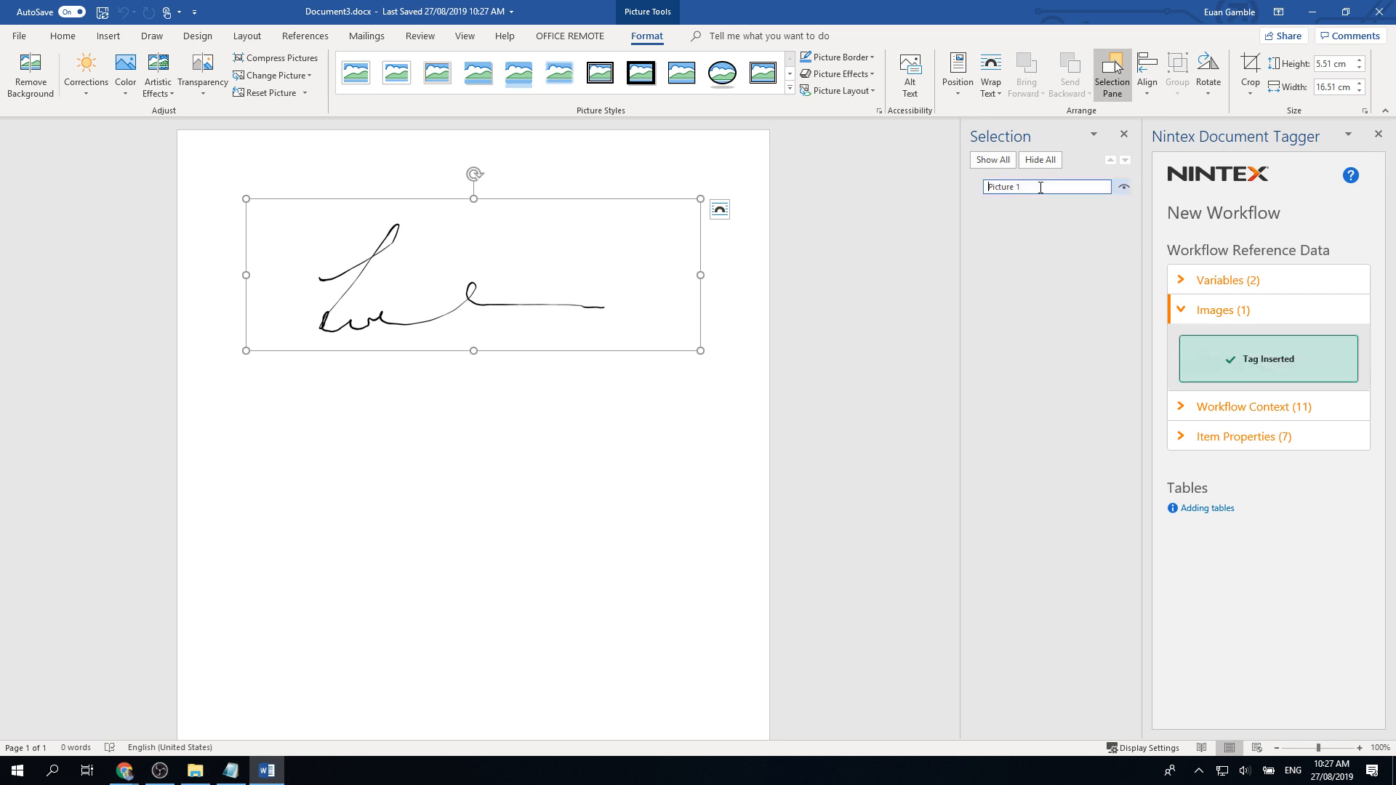
Step: Copy the <<Image_Signature>> tag, paste it as the picture's name, then save and close Word
{"action": "left_click", "coordinate": [1343, 350]}
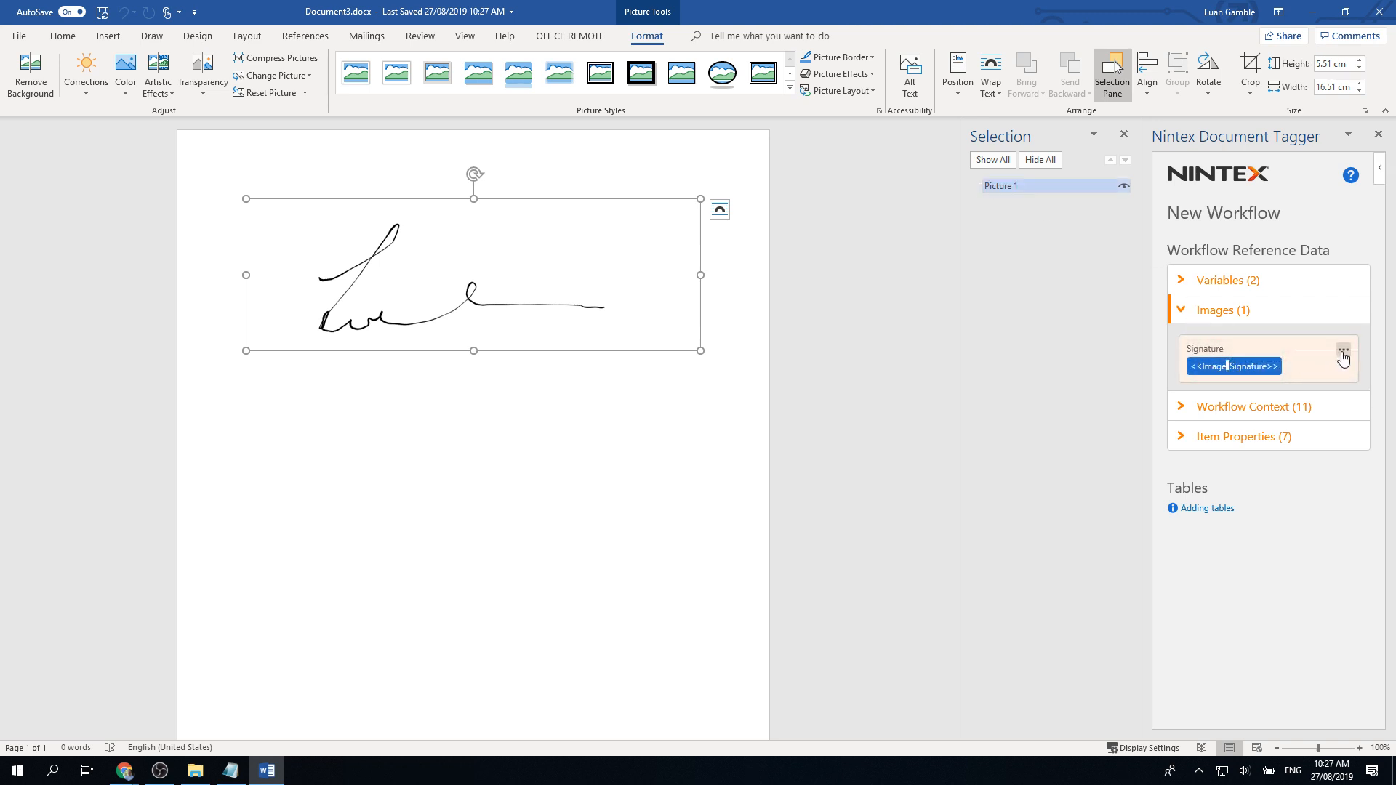
{"action": "left_click", "coordinate": [1330, 397]}
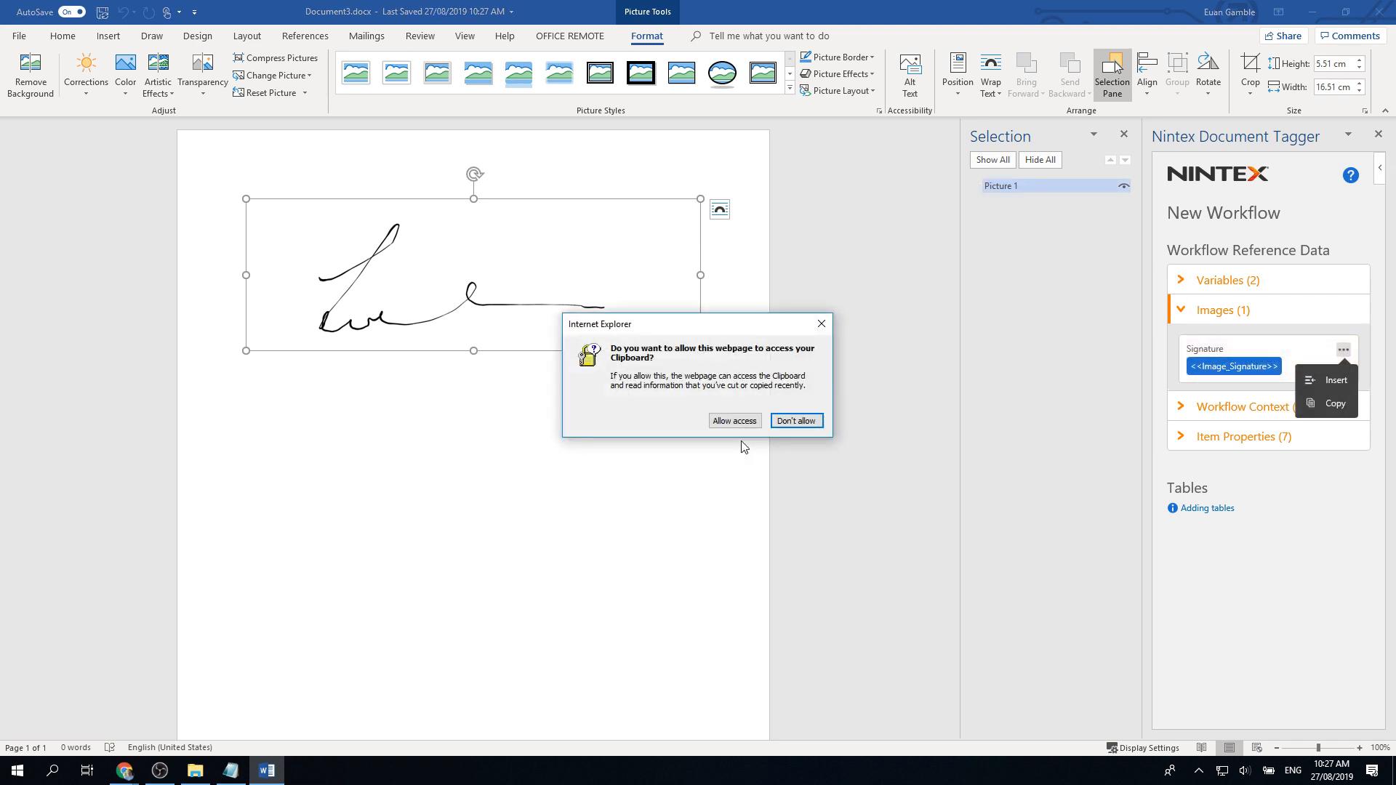
{"action": "left_click", "coordinate": [738, 422]}
{"action": "left_click", "coordinate": [1049, 186]}
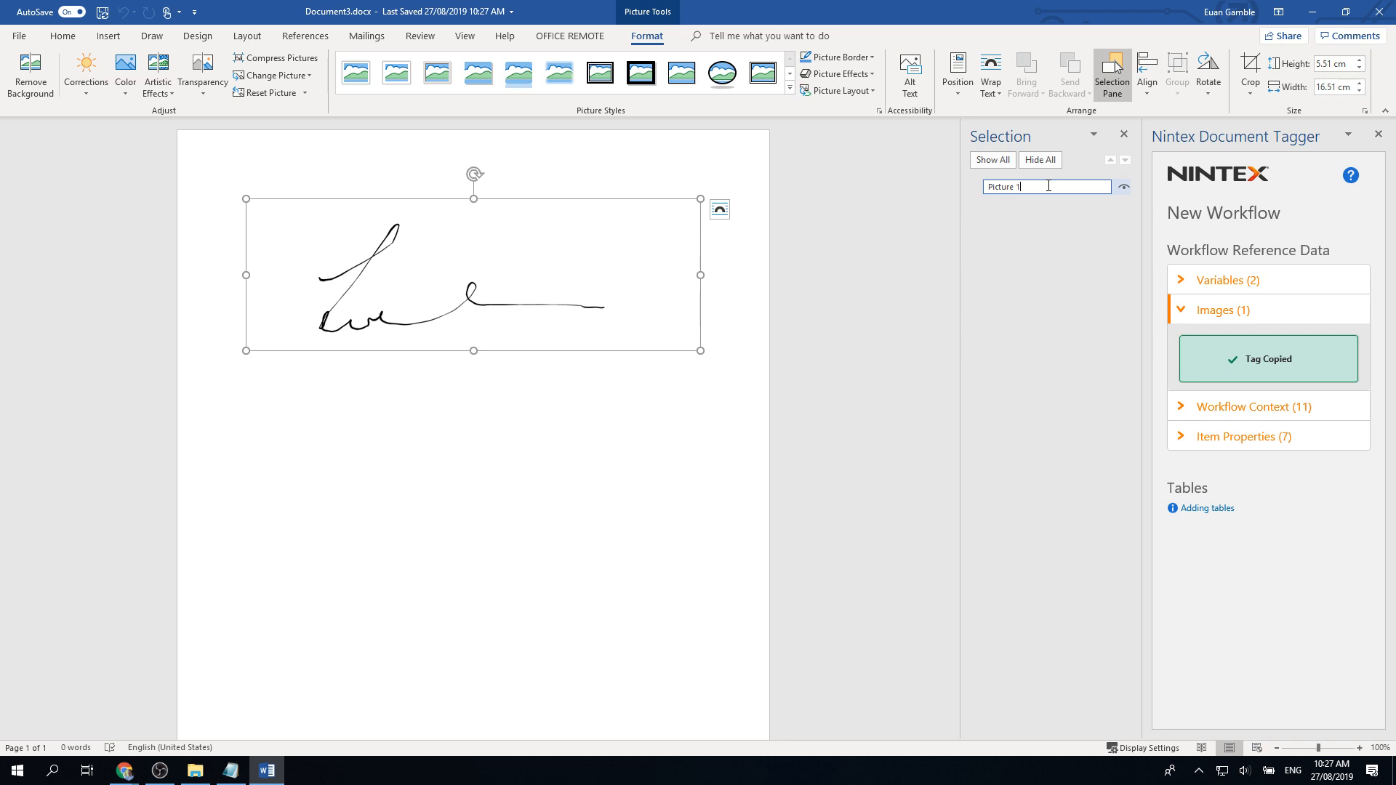
{"action": "key", "text": "ctrl+a"}
{"action": "key", "text": "ctrl+v"}
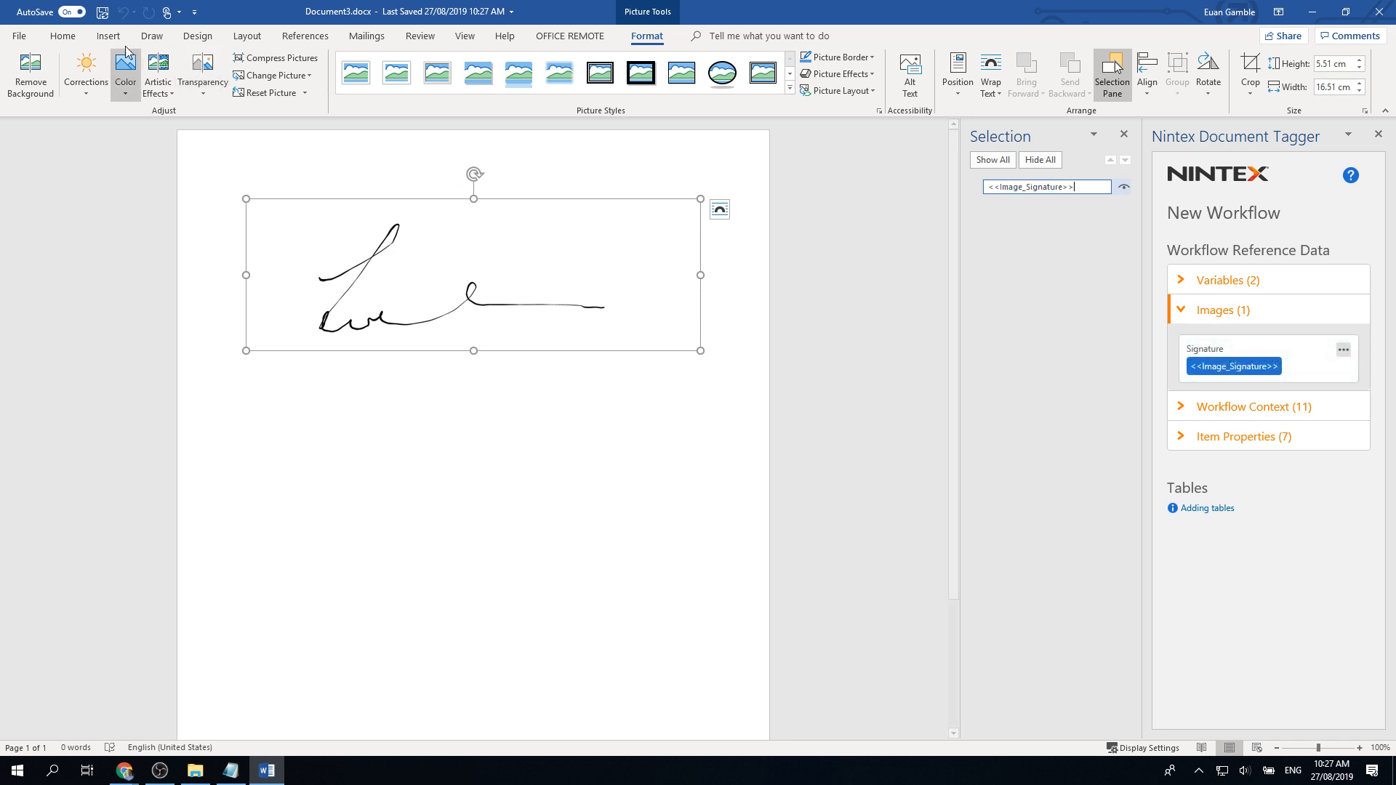
{"action": "left_click", "coordinate": [101, 12]}
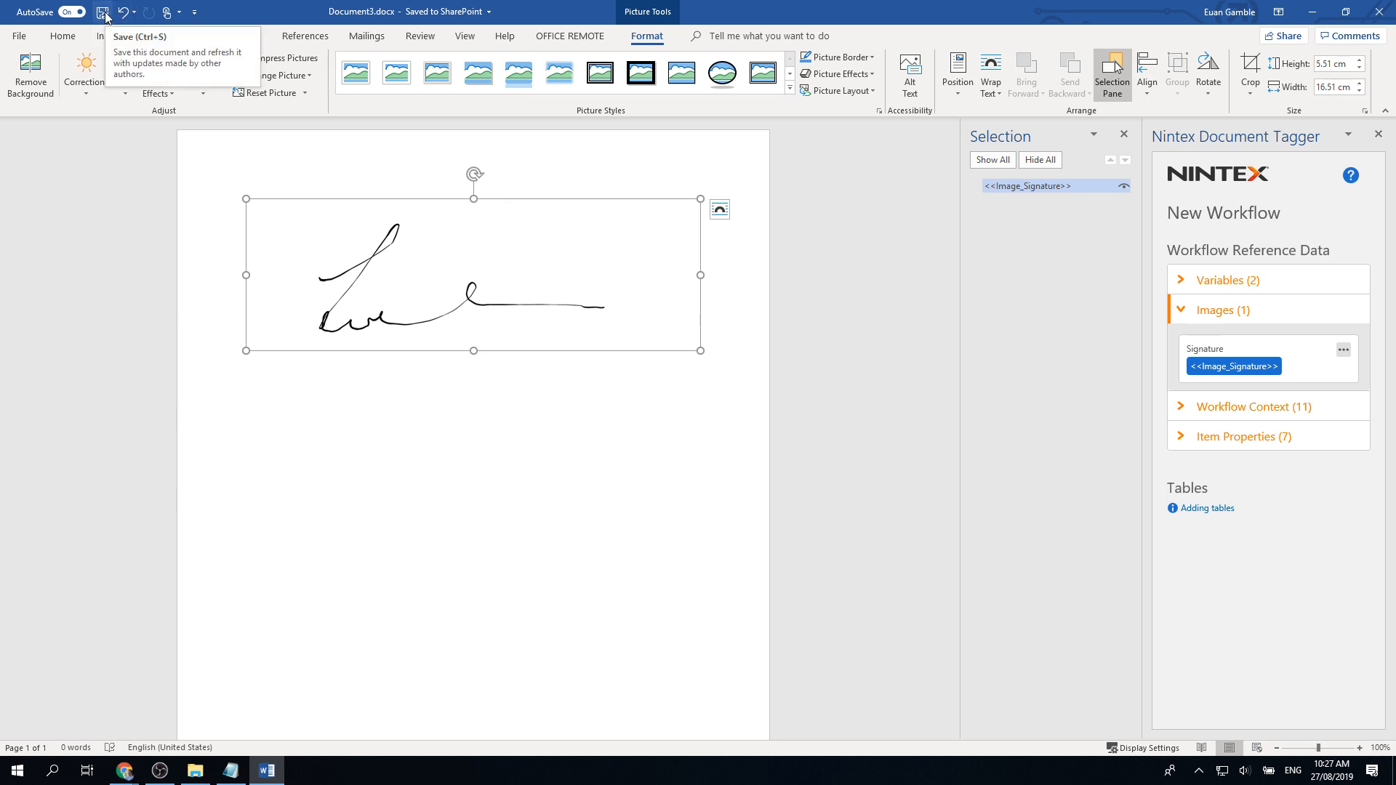
{"action": "left_click", "coordinate": [105, 13]}
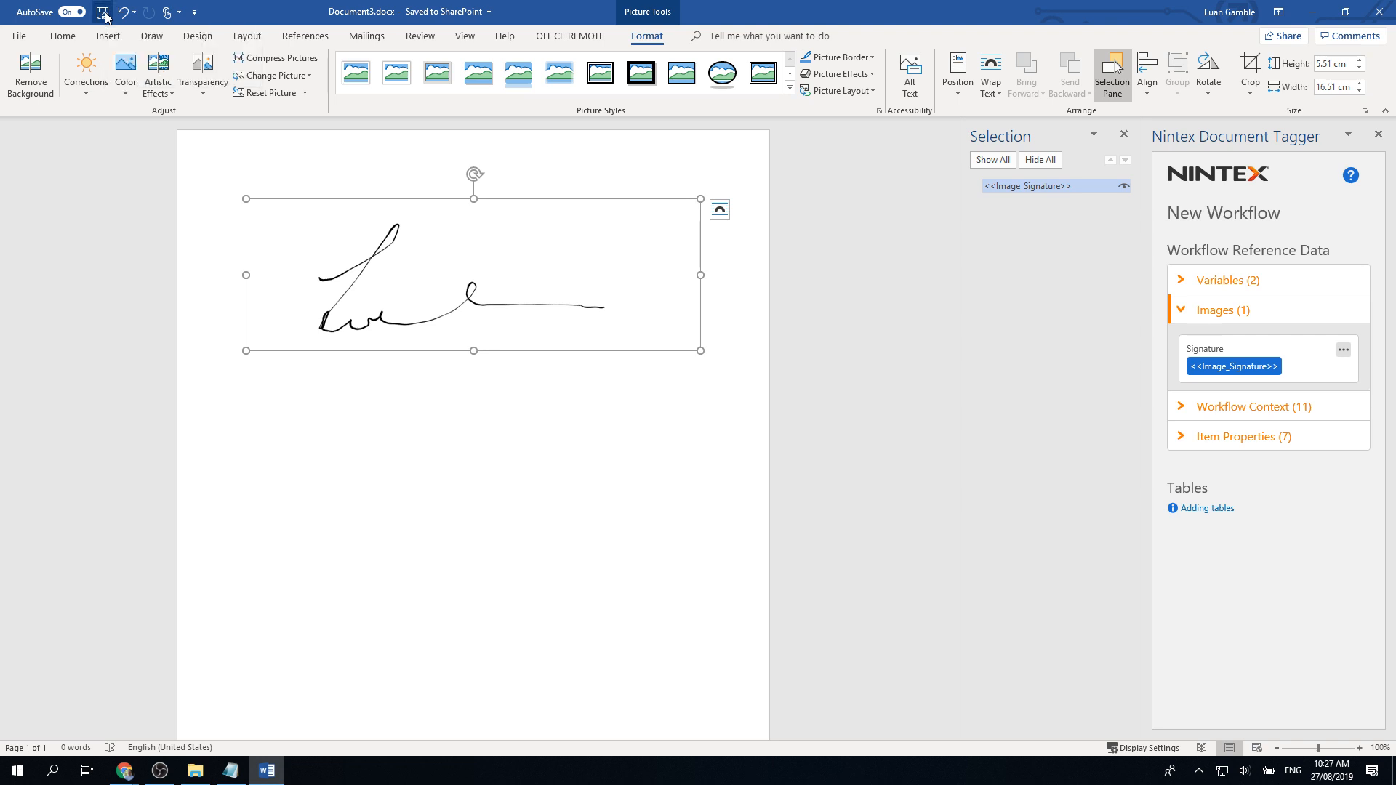
{"action": "left_click", "coordinate": [1379, 16]}
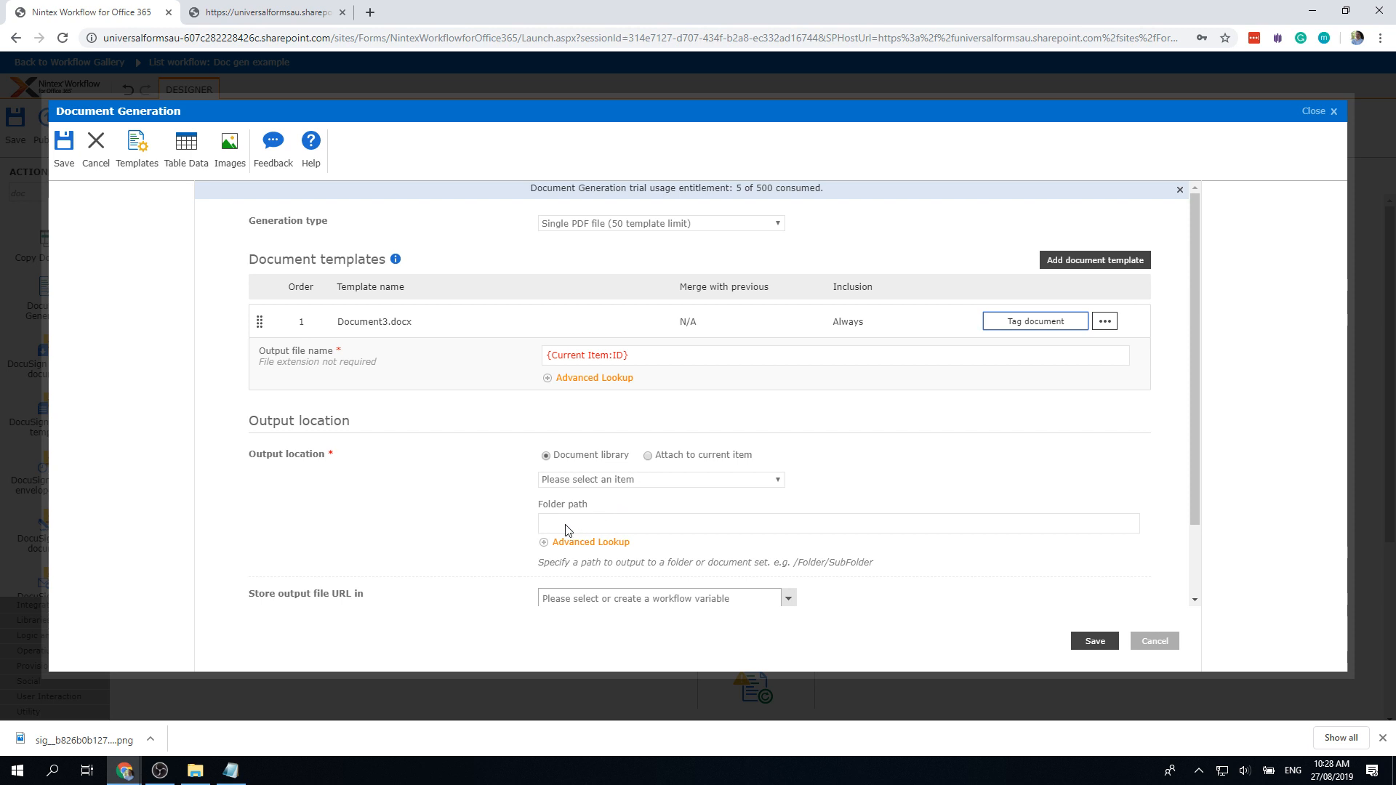
Step: Set Output location to the Documents library and save the Document Generation action
{"action": "scroll", "coordinate": [494, 564], "scroll_direction": "down", "scroll_amount": 2}
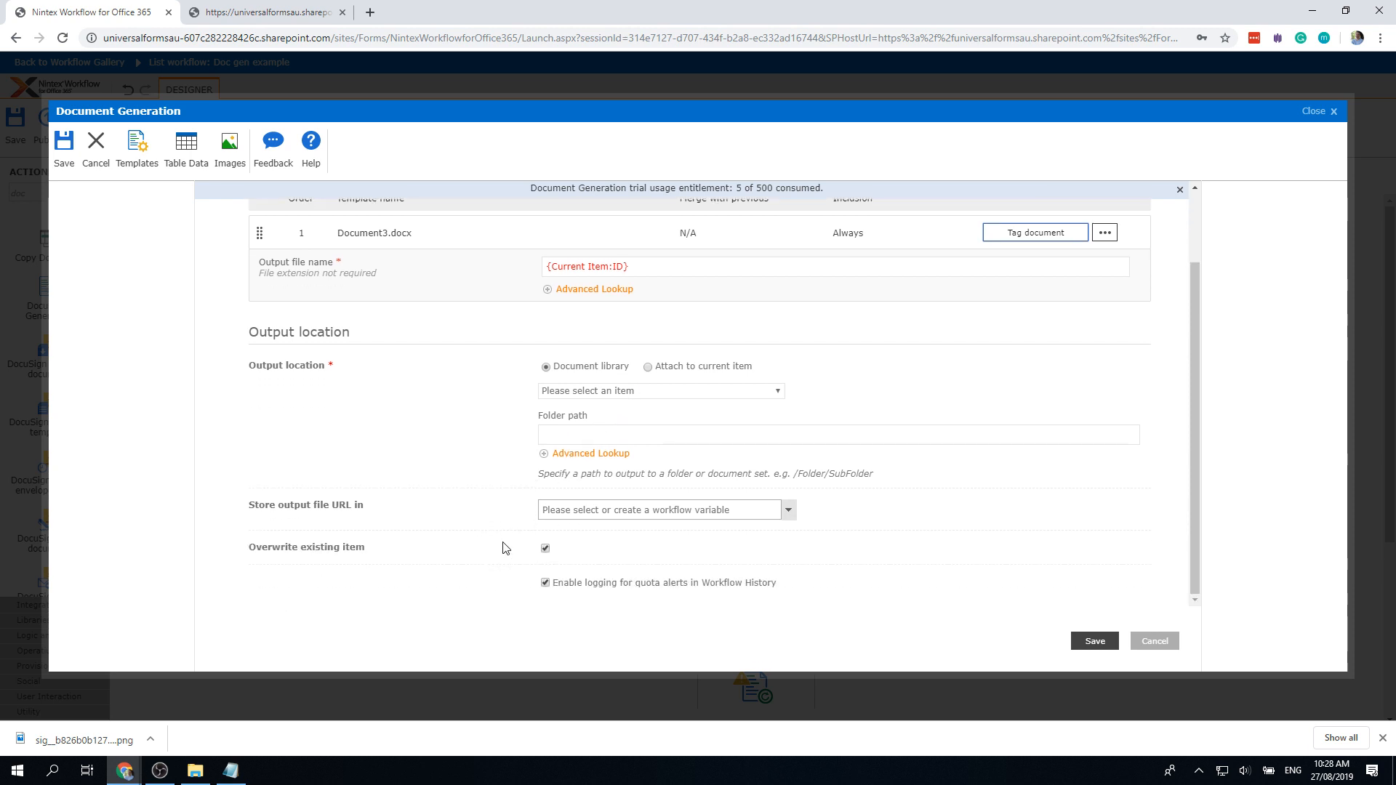
{"action": "scroll", "coordinate": [510, 517], "scroll_direction": "up", "scroll_amount": 2}
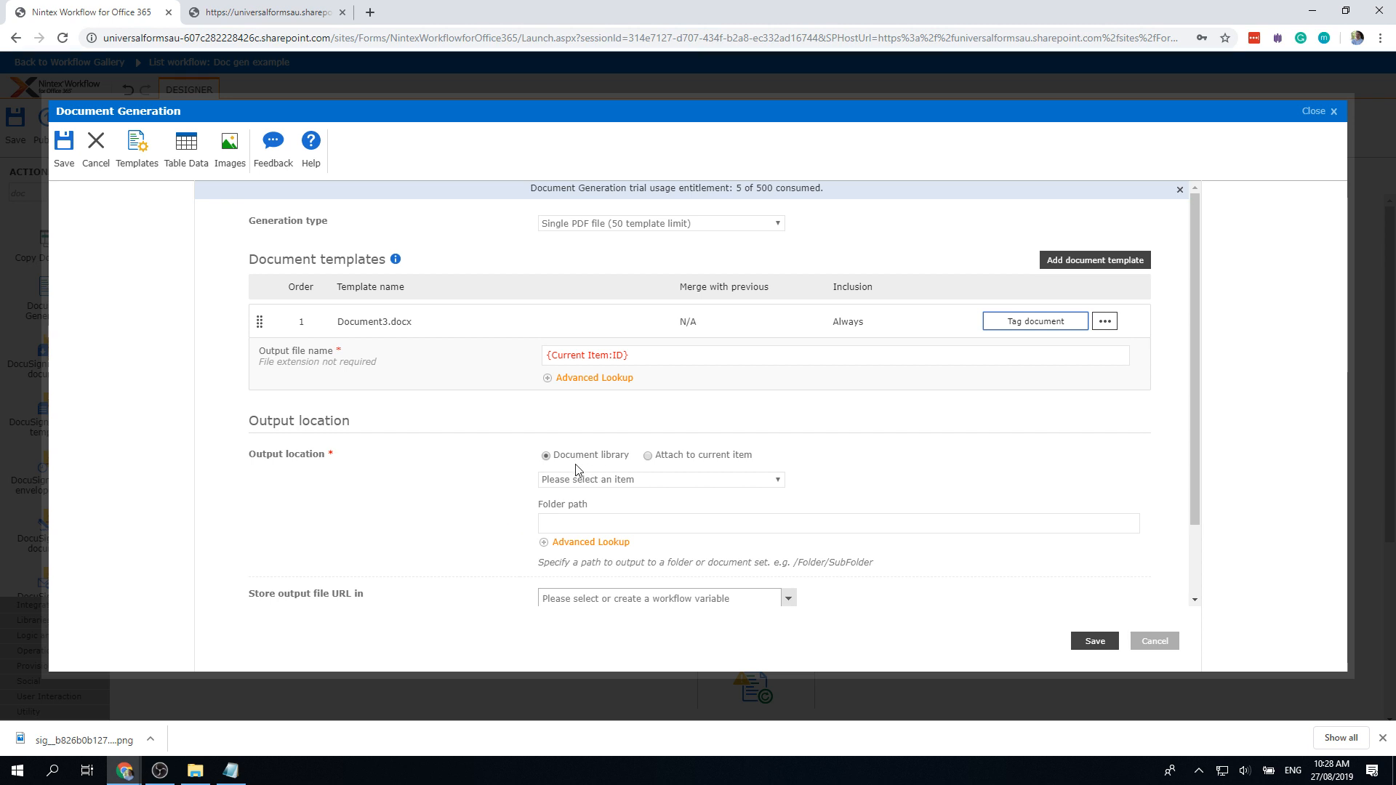
{"action": "left_click", "coordinate": [634, 480]}
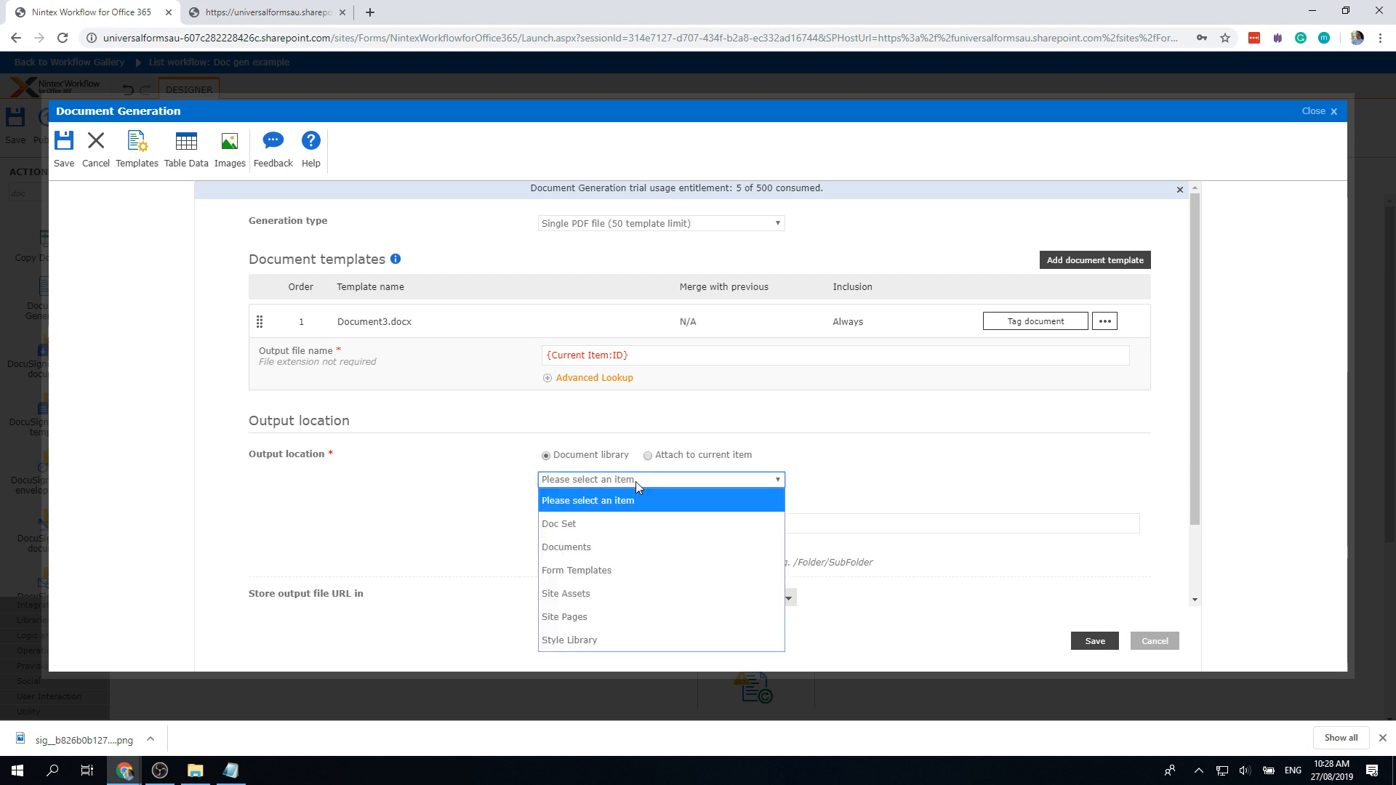
{"action": "left_click", "coordinate": [628, 548]}
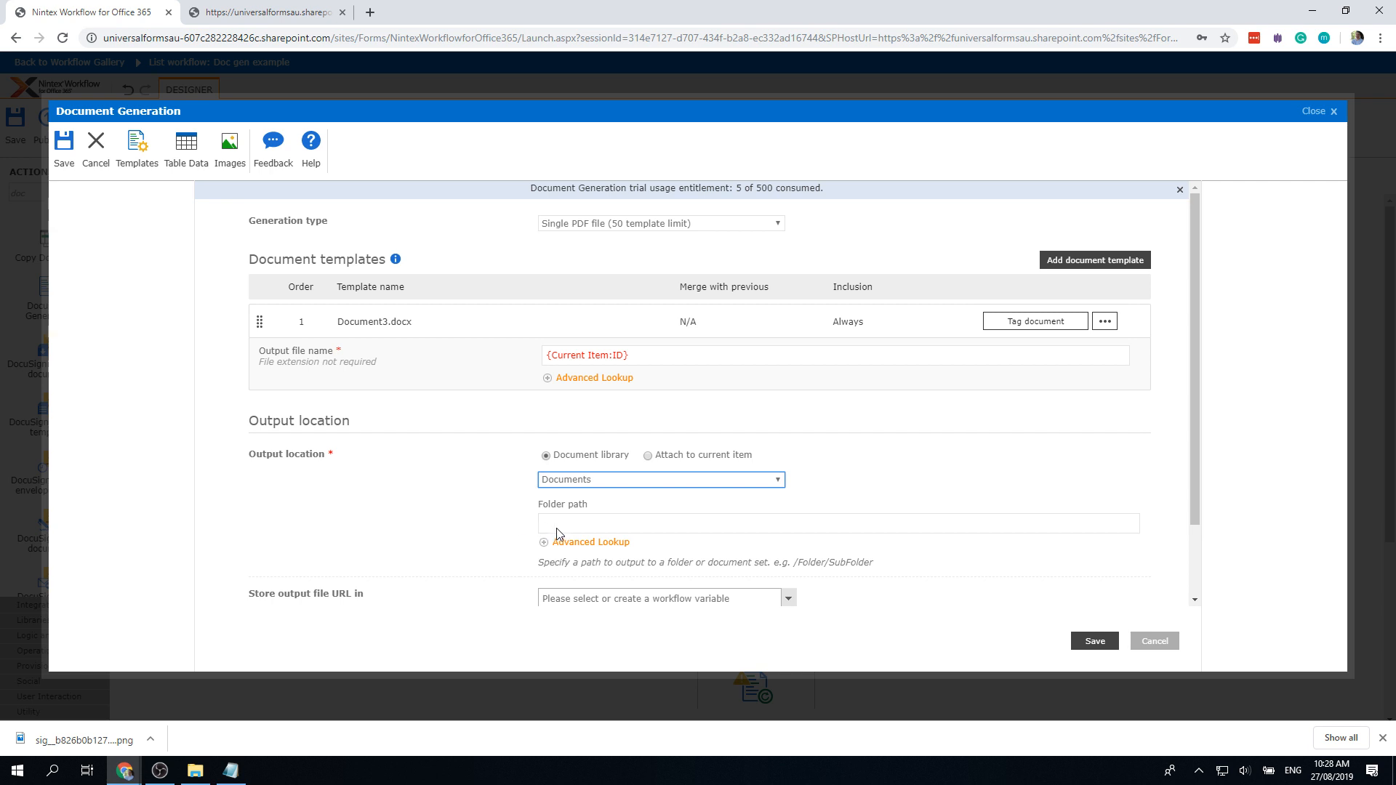
{"action": "scroll", "coordinate": [494, 533], "scroll_direction": "down", "scroll_amount": 2}
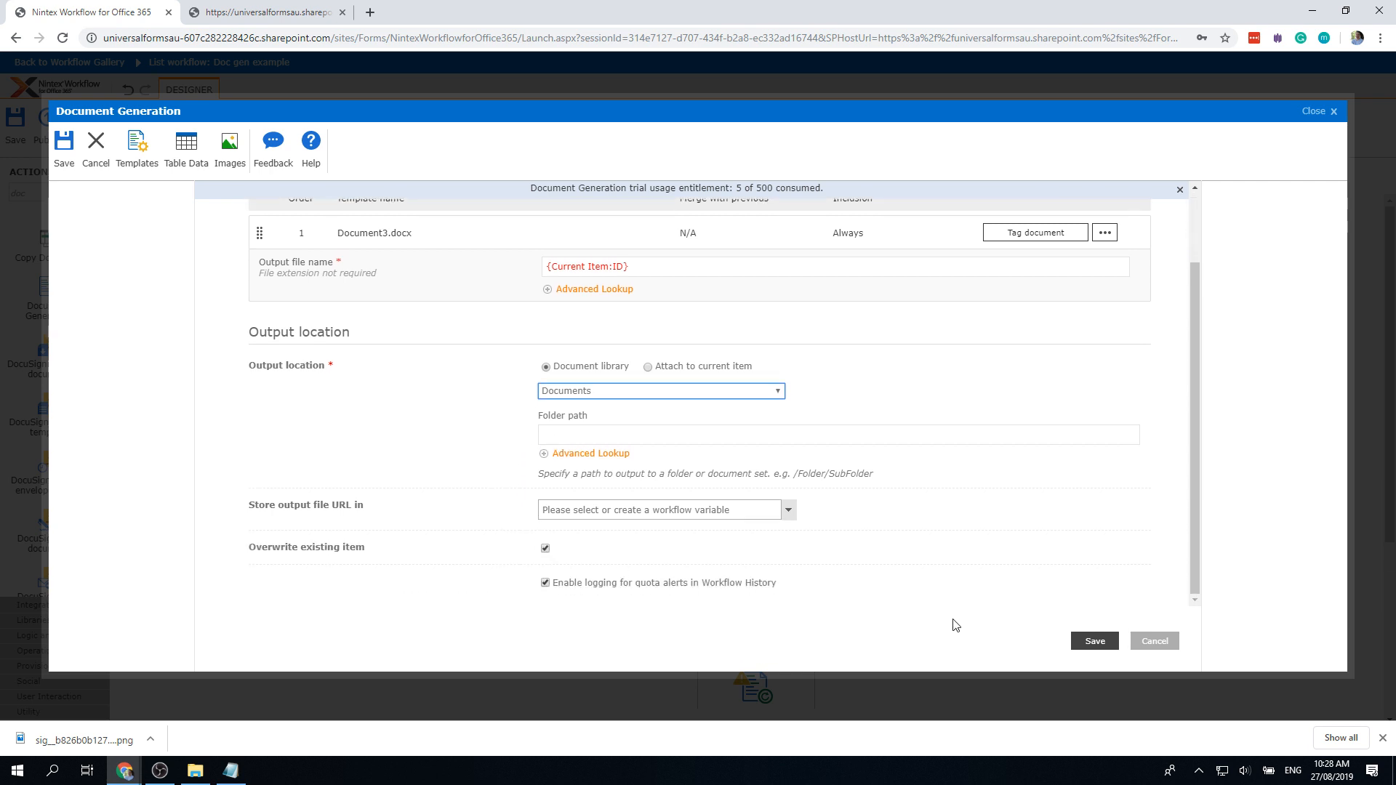
{"action": "scroll", "coordinate": [959, 621], "scroll_direction": "up", "scroll_amount": 2}
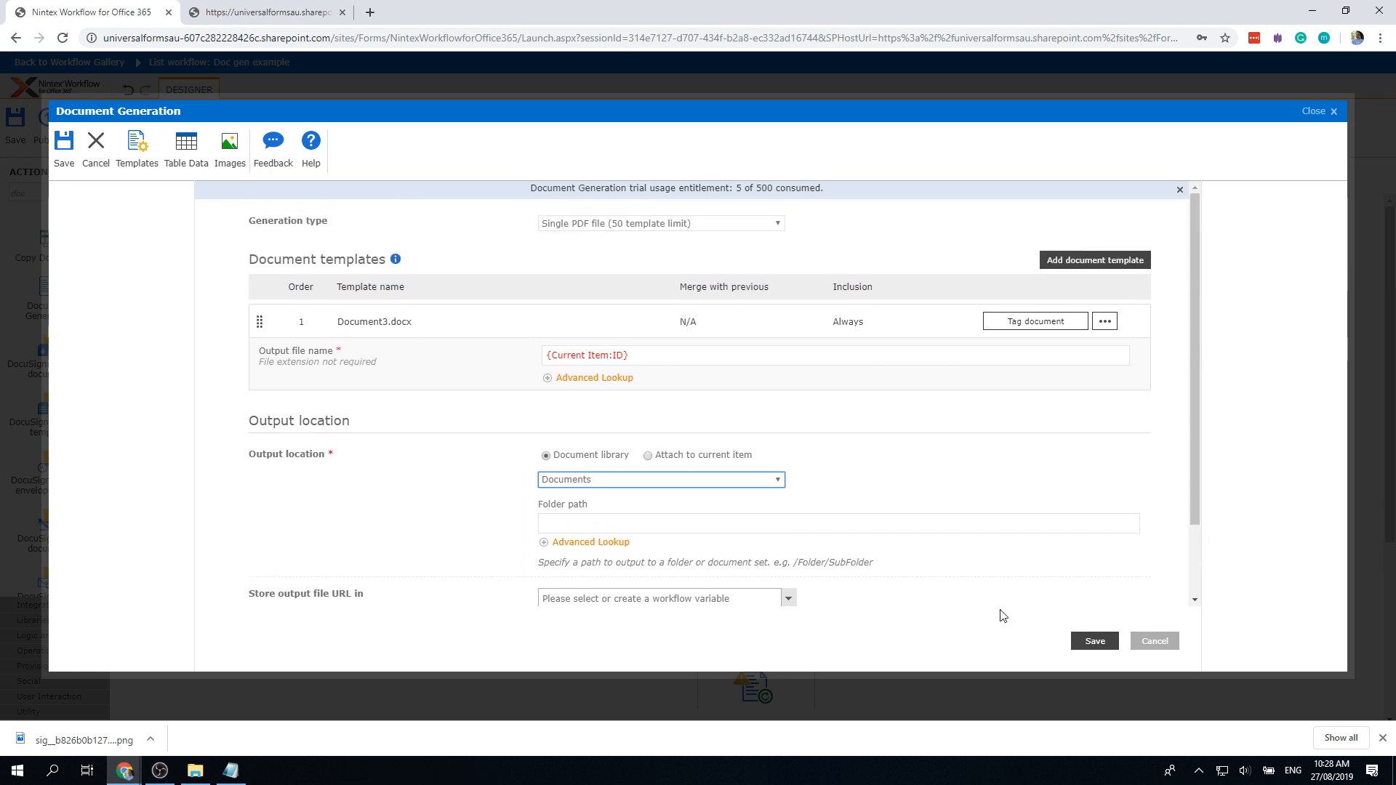
{"action": "left_click", "coordinate": [1095, 640]}
{"action": "scroll", "coordinate": [775, 665], "scroll_direction": "down", "scroll_amount": 1}
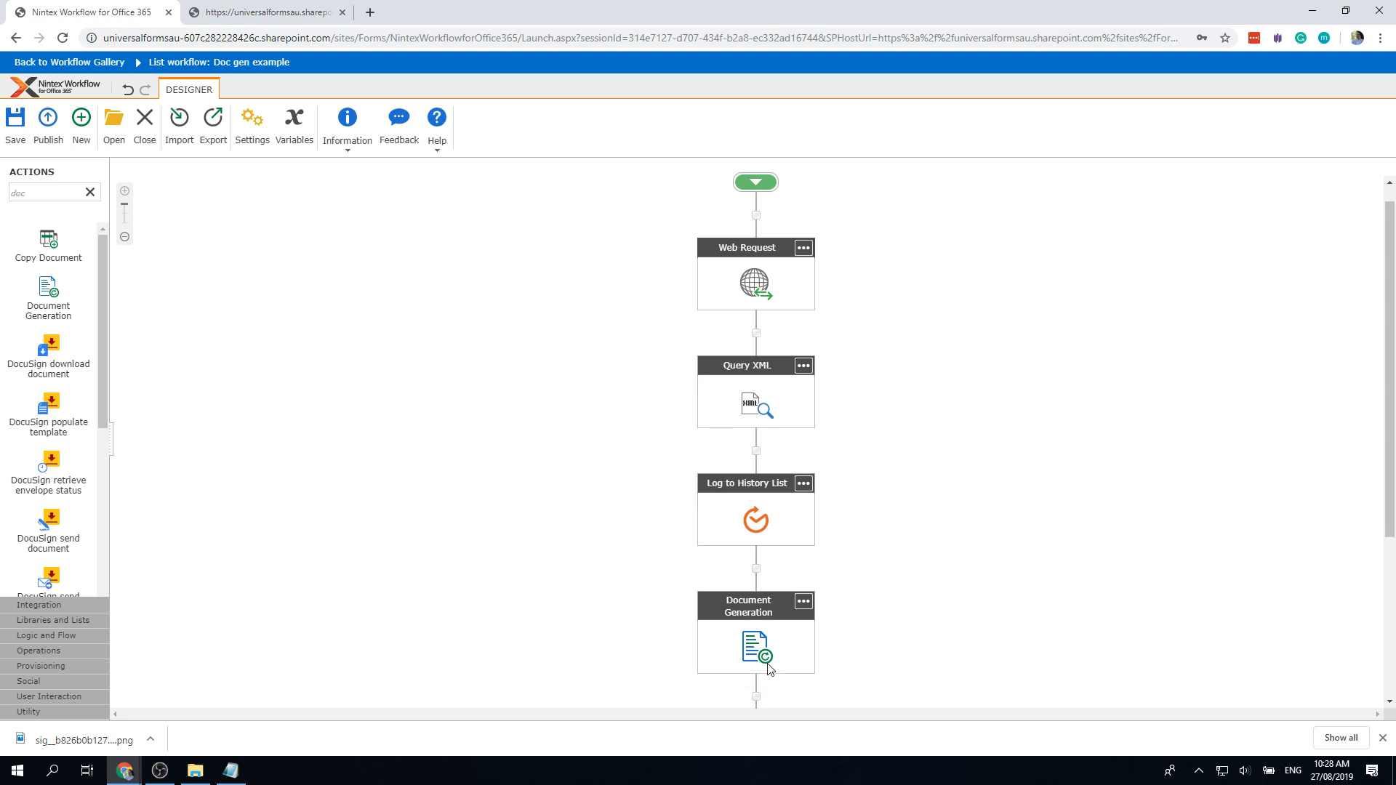
Step: Publish the workflow named 'Signature example' and dismiss the confirmation
{"action": "scroll", "coordinate": [769, 667], "scroll_direction": "up", "scroll_amount": 1}
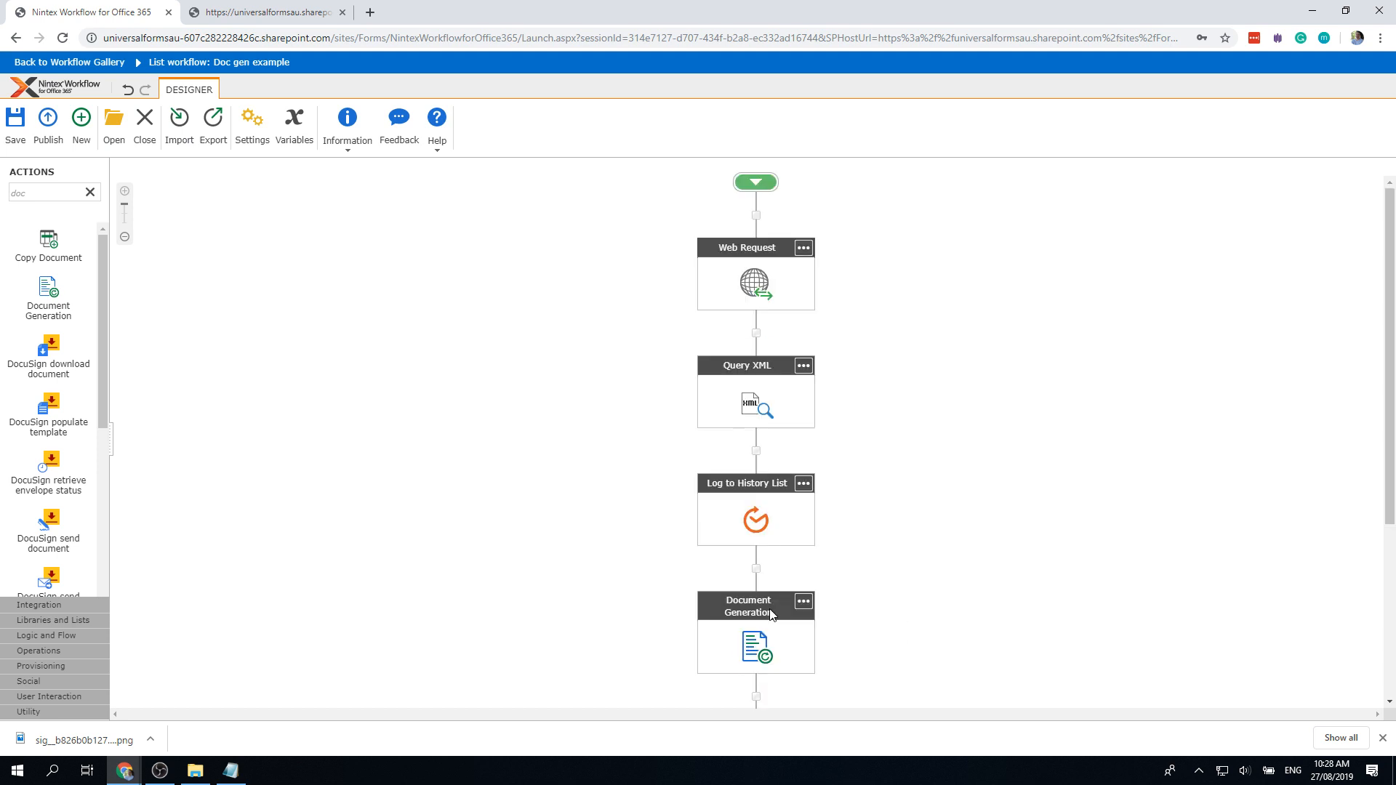
{"action": "left_click", "coordinate": [48, 125]}
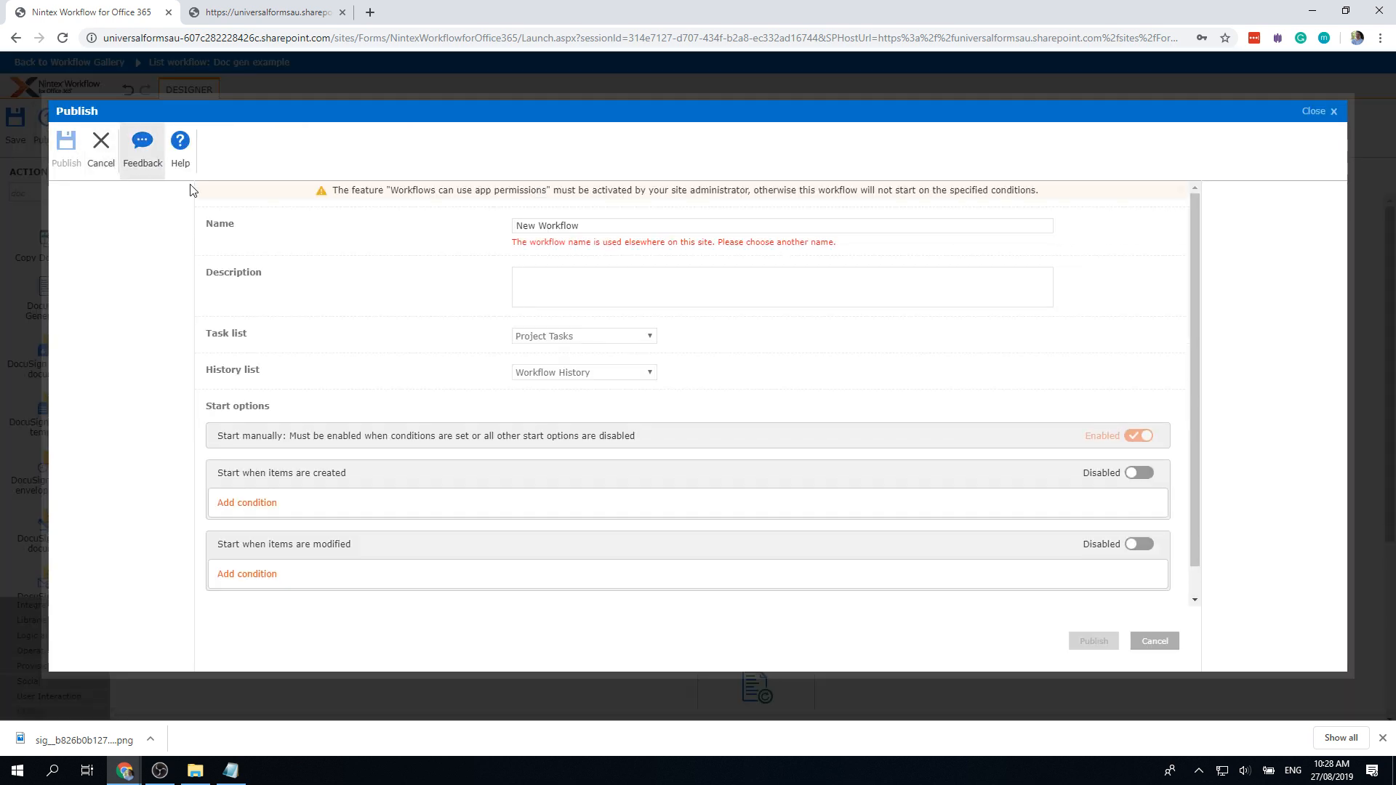
{"action": "left_click_drag", "start_coordinate": [611, 223], "coordinate": [444, 233]}
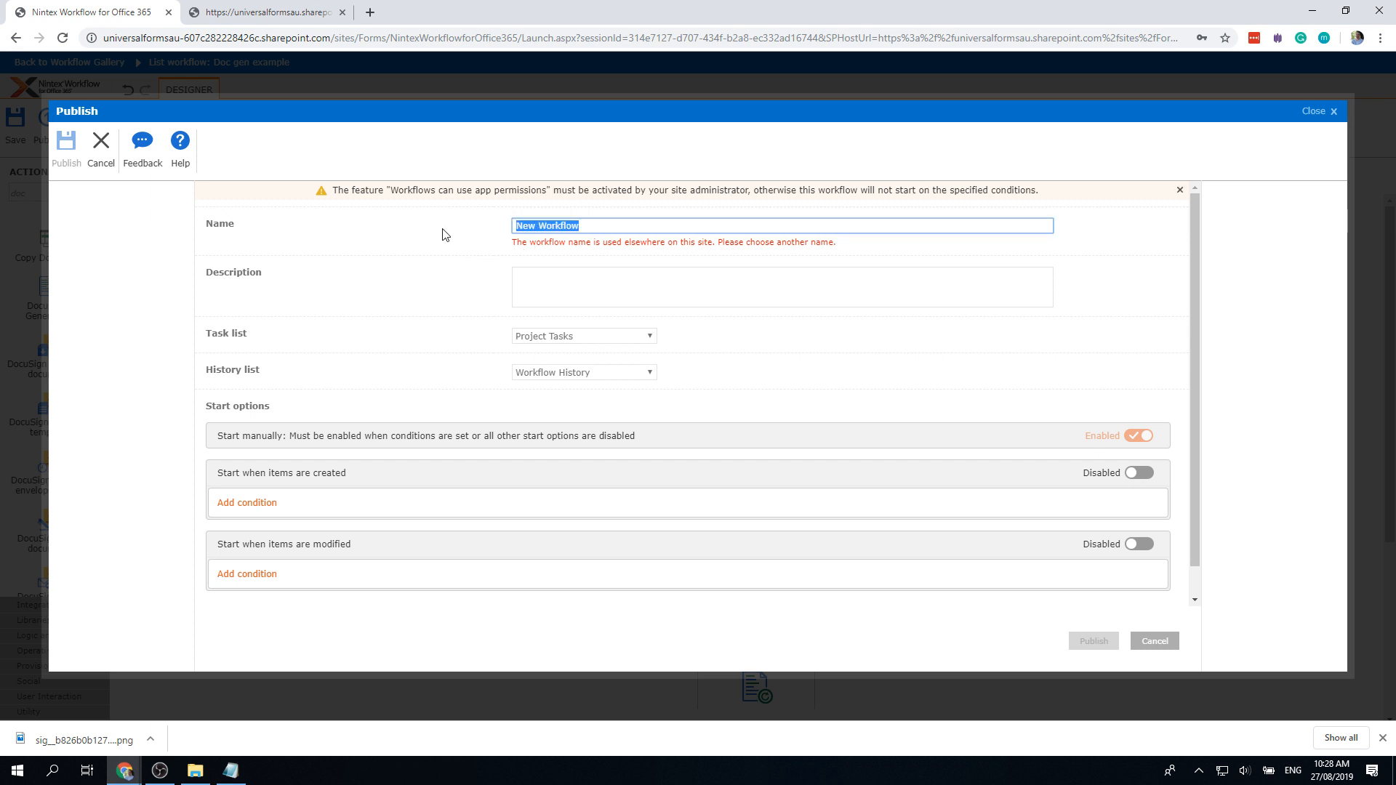
{"action": "type", "text": "Signature to doc gen"}
{"action": "left_click_drag", "start_coordinate": [618, 225], "coordinate": [572, 221]}
{"action": "type", "text": "example"}
{"action": "left_click", "coordinate": [1094, 641]}
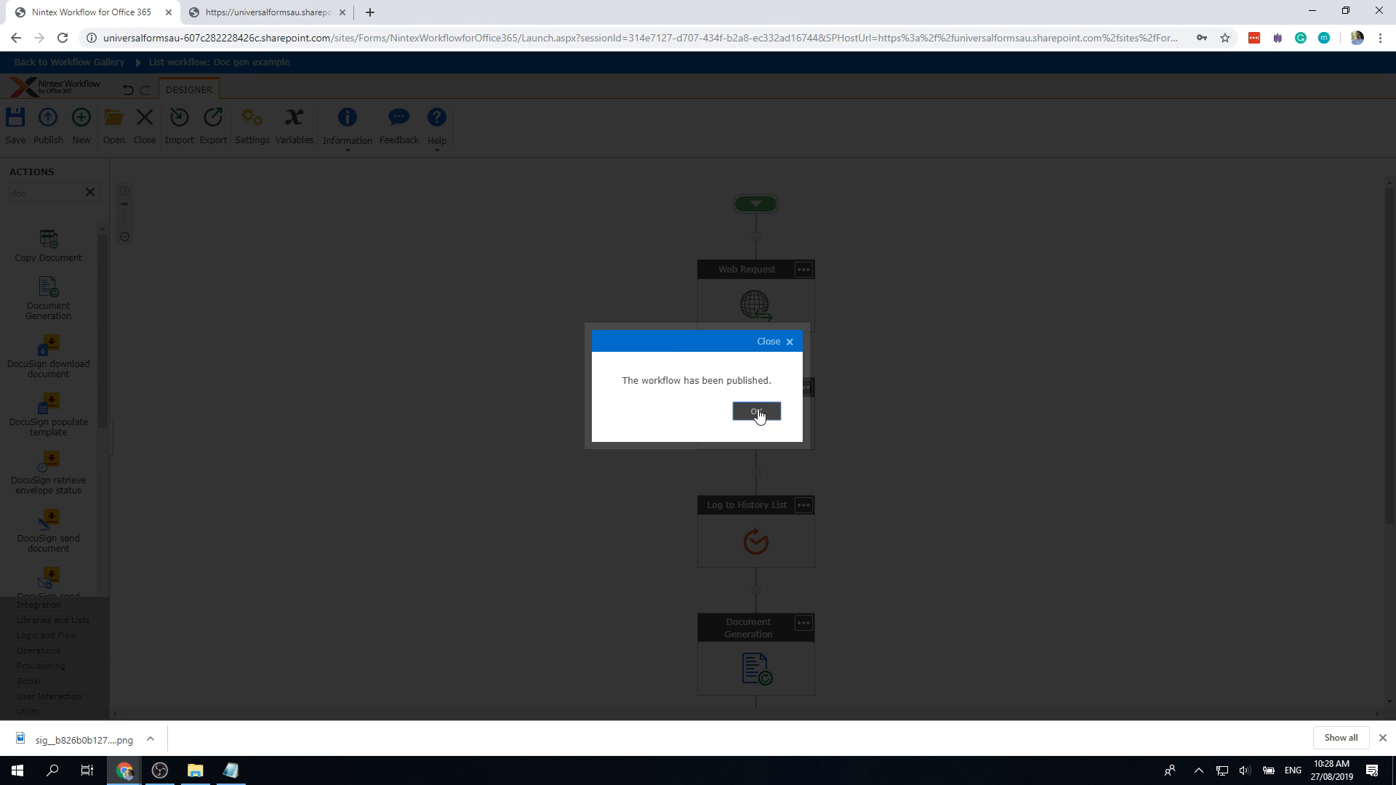
{"action": "left_click", "coordinate": [755, 411]}
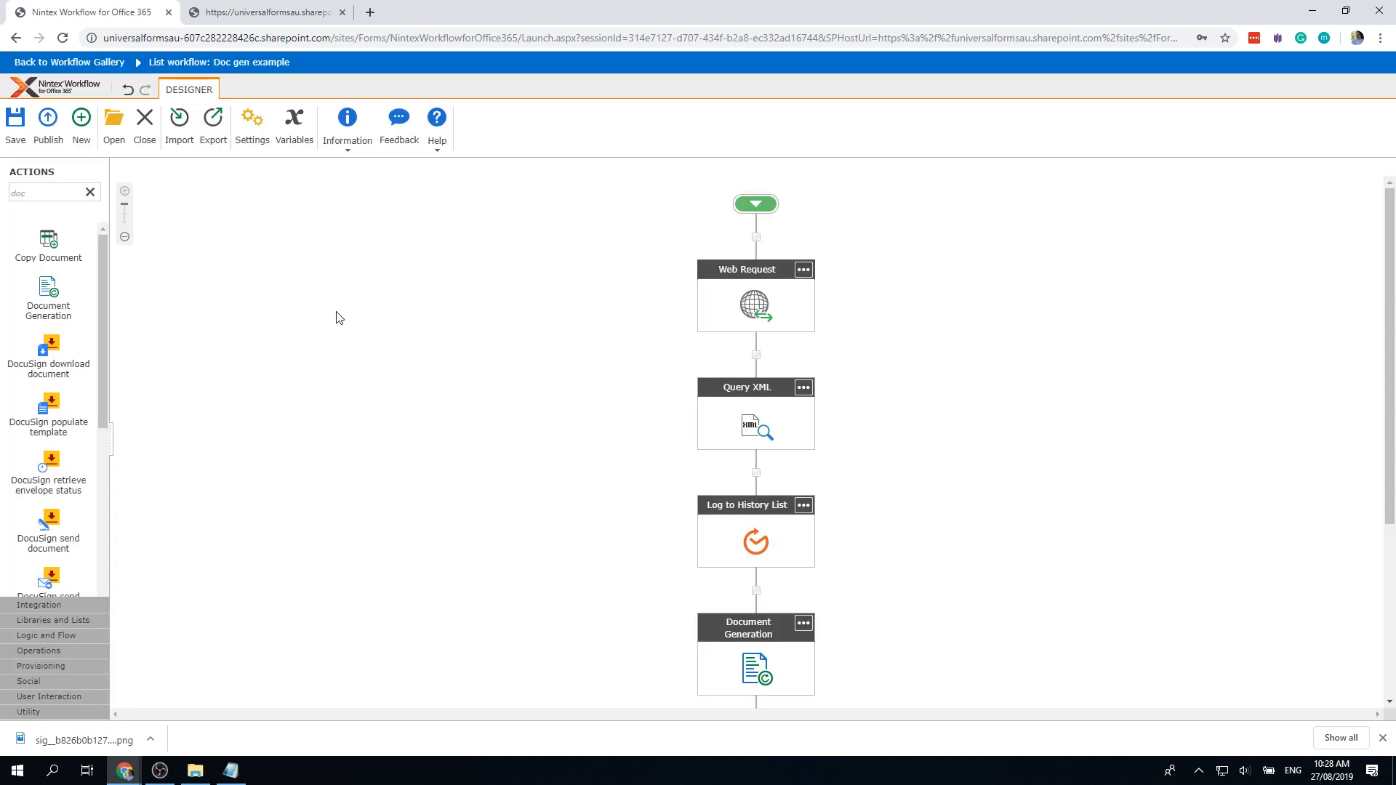
Step: Close the designer and open the Doc gen example list item in its Nintex form
{"action": "left_click", "coordinate": [143, 122]}
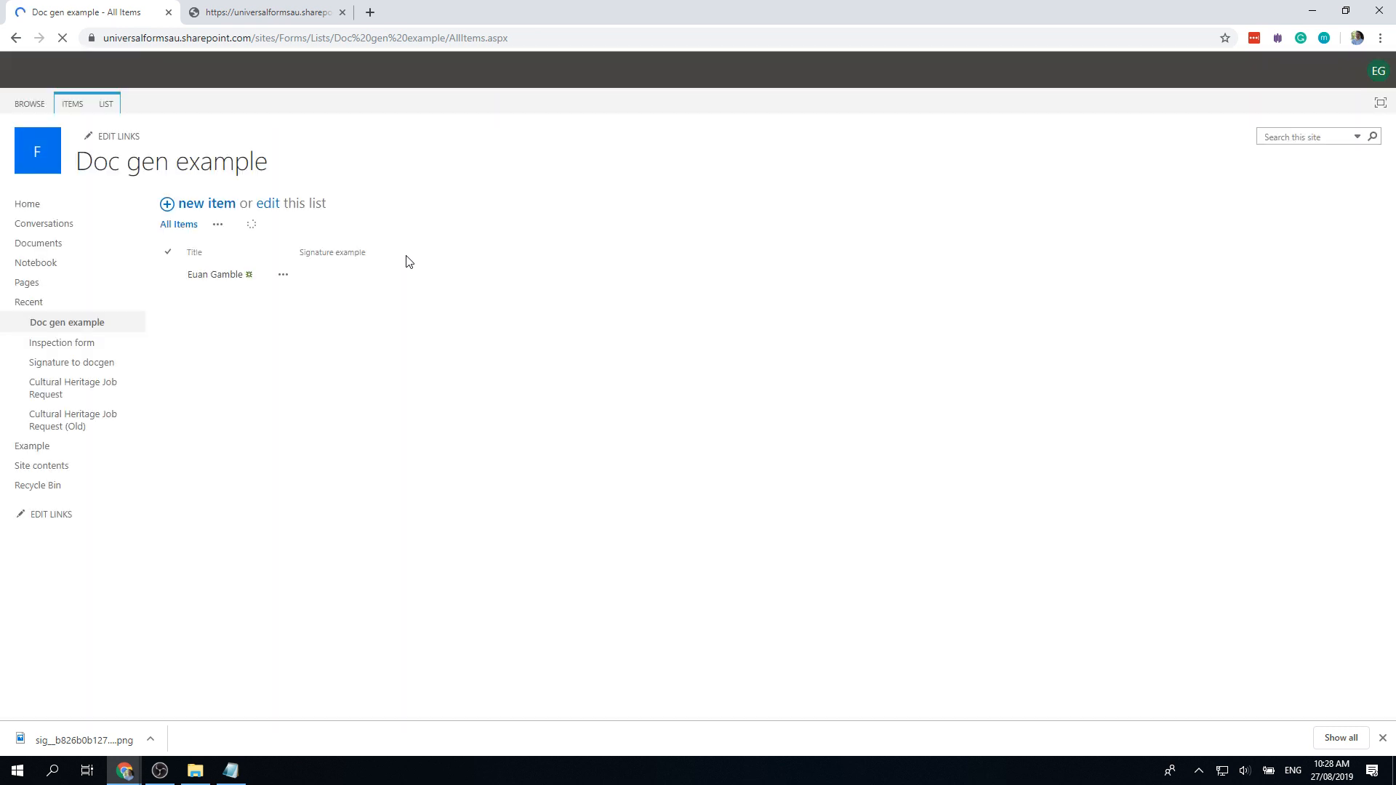
{"action": "left_click", "coordinate": [225, 281]}
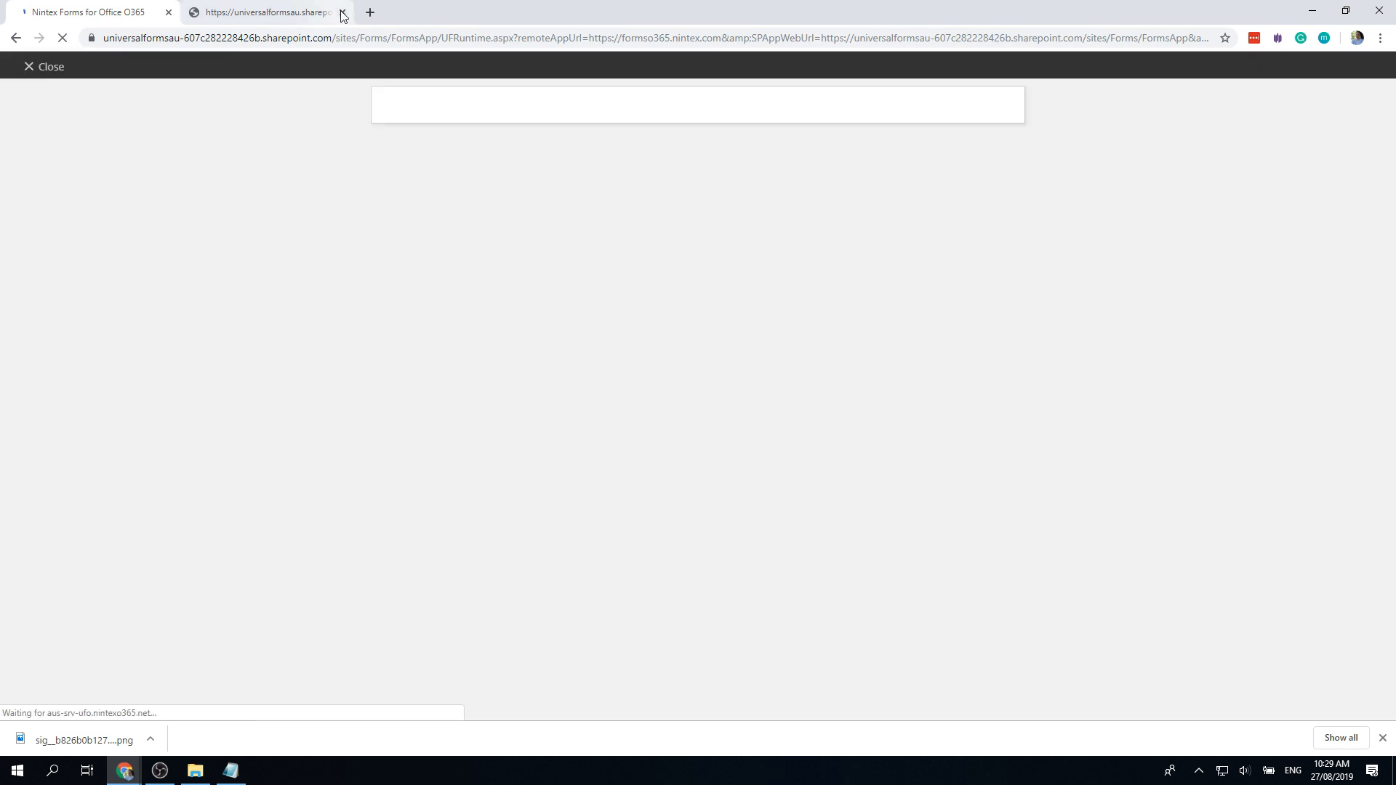
{"action": "left_click", "coordinate": [342, 12]}
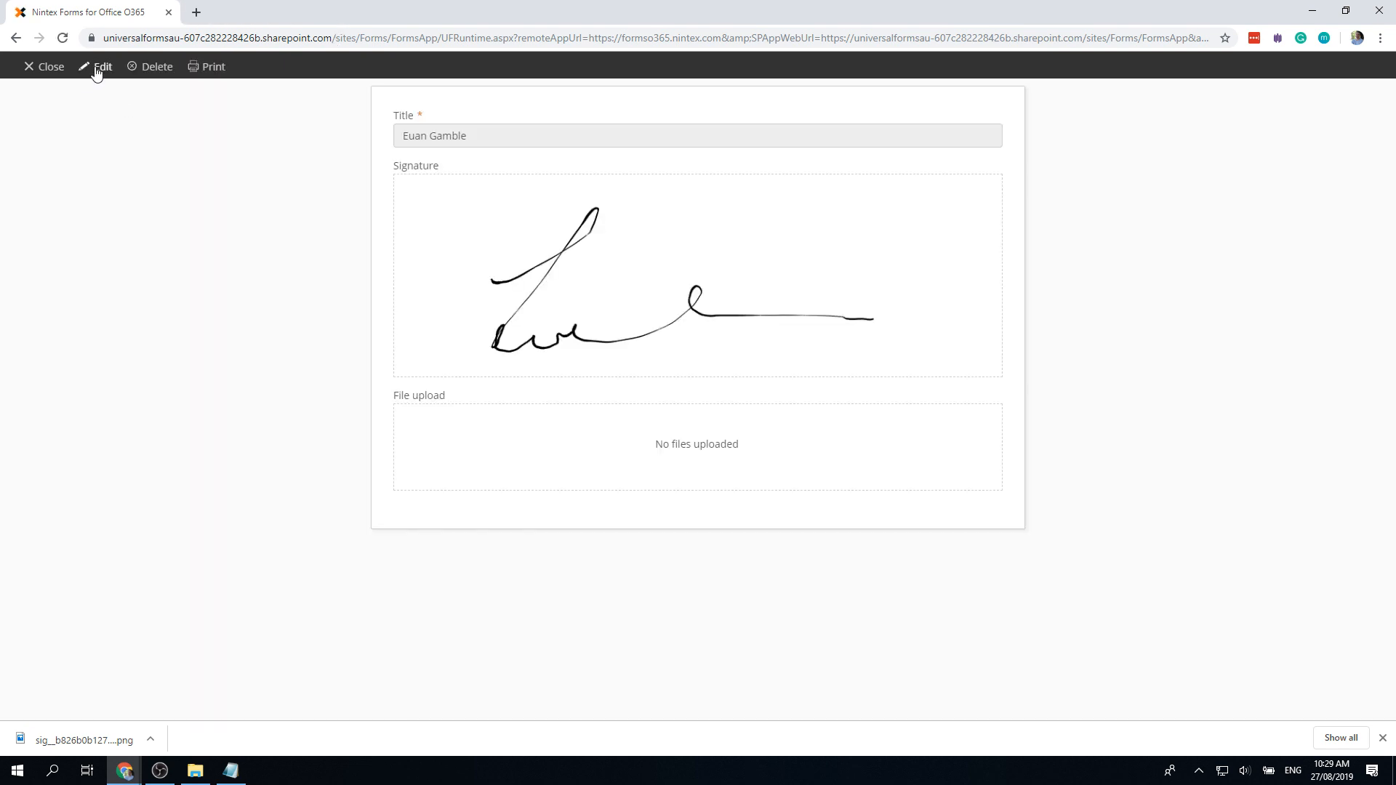
Step: Clear the existing signature and handwrite 10:29 Am, 27/8/2019
{"action": "left_click", "coordinate": [562, 272]}
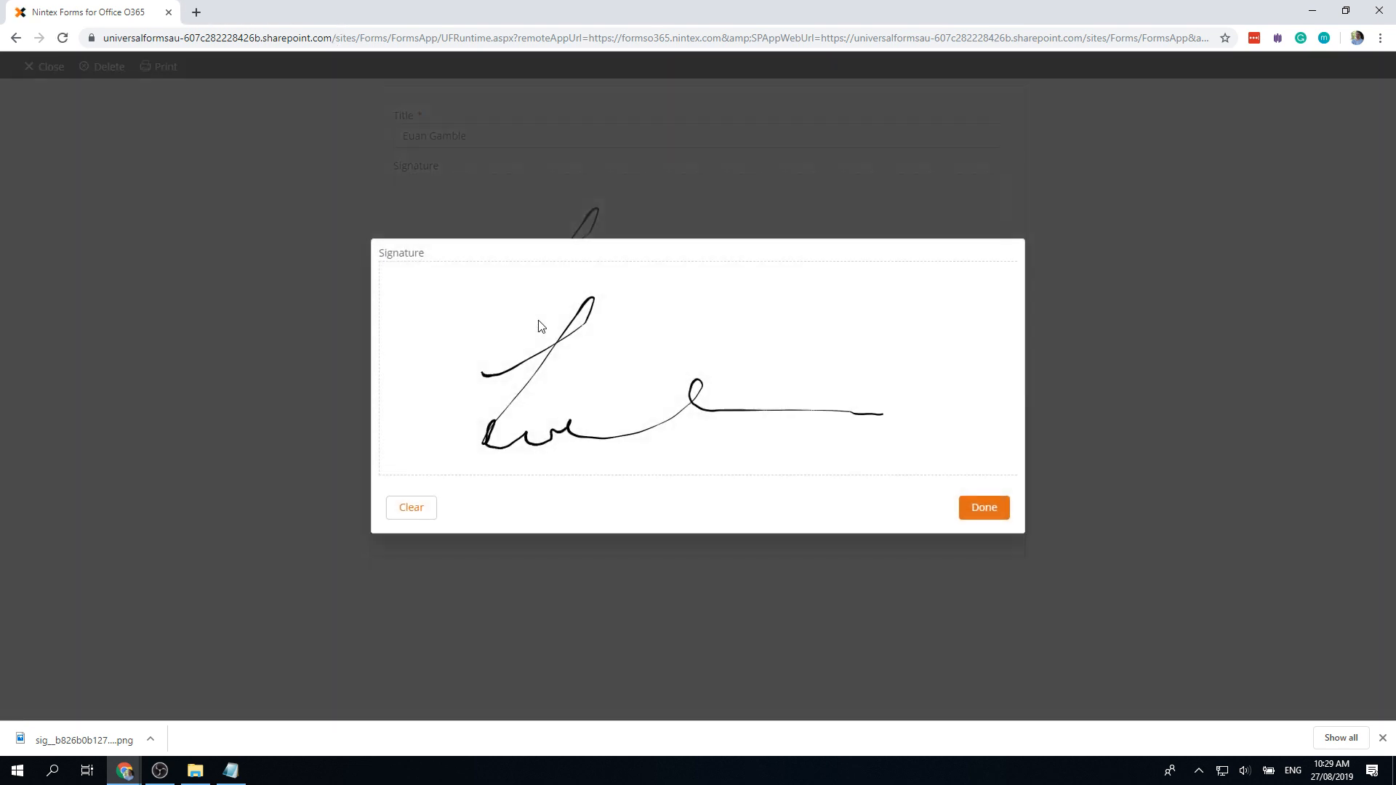
{"action": "left_click", "coordinate": [431, 511]}
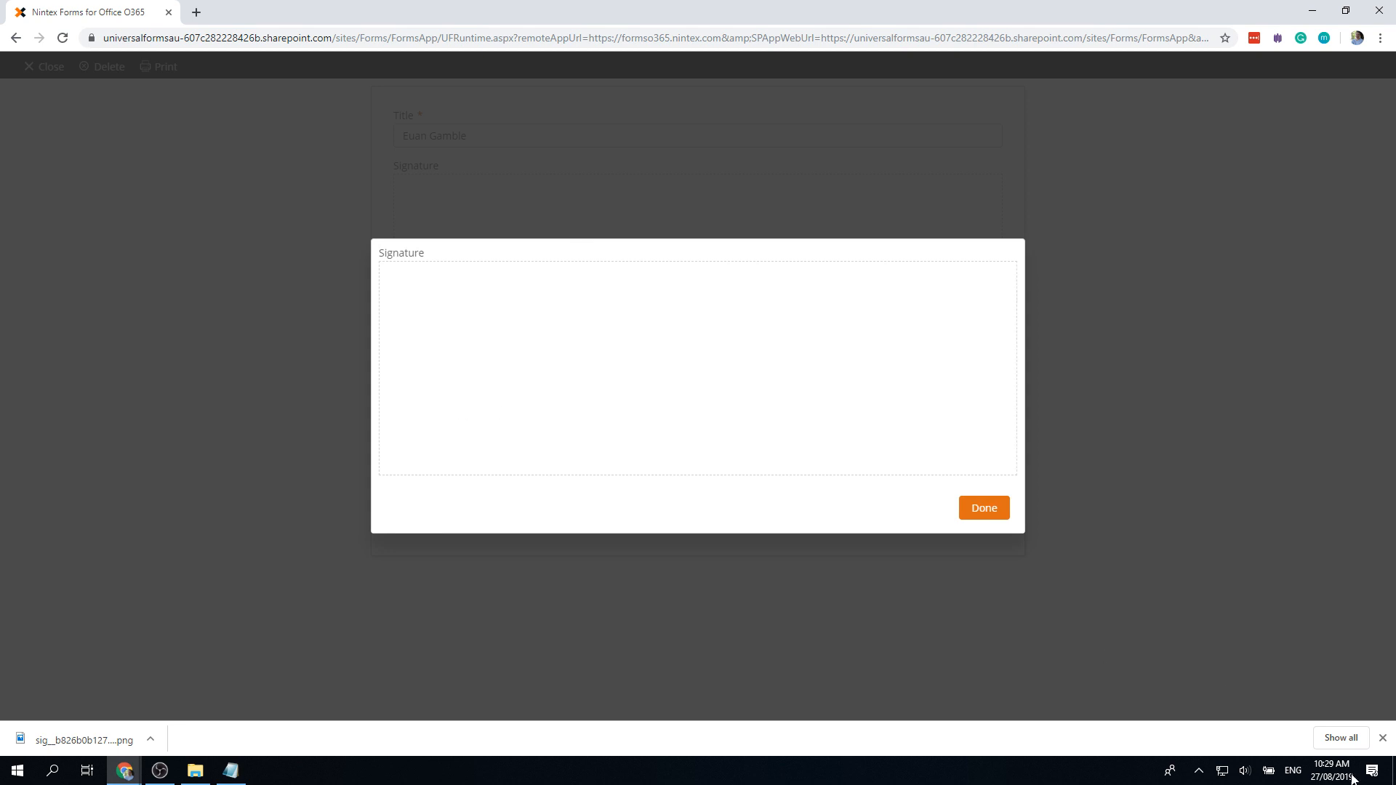
{"action": "mouse_move", "coordinate": [441, 295]}
{"action": "left_mouse_down"}
{"action": "mouse_move", "coordinate": [434, 325]}
{"action": "mouse_move", "coordinate": [464, 328]}
{"action": "mouse_move", "coordinate": [467, 305]}
{"action": "mouse_move", "coordinate": [530, 330]}
{"action": "mouse_move", "coordinate": [565, 310]}
{"action": "mouse_move", "coordinate": [561, 332]}
{"action": "mouse_move", "coordinate": [608, 299]}
{"action": "mouse_move", "coordinate": [632, 333]}
{"action": "mouse_move", "coordinate": [625, 319]}
{"action": "mouse_move", "coordinate": [676, 320]}
{"action": "left_mouse_up"}
{"action": "left_click", "coordinate": [486, 309]}
{"action": "left_click", "coordinate": [487, 320]}
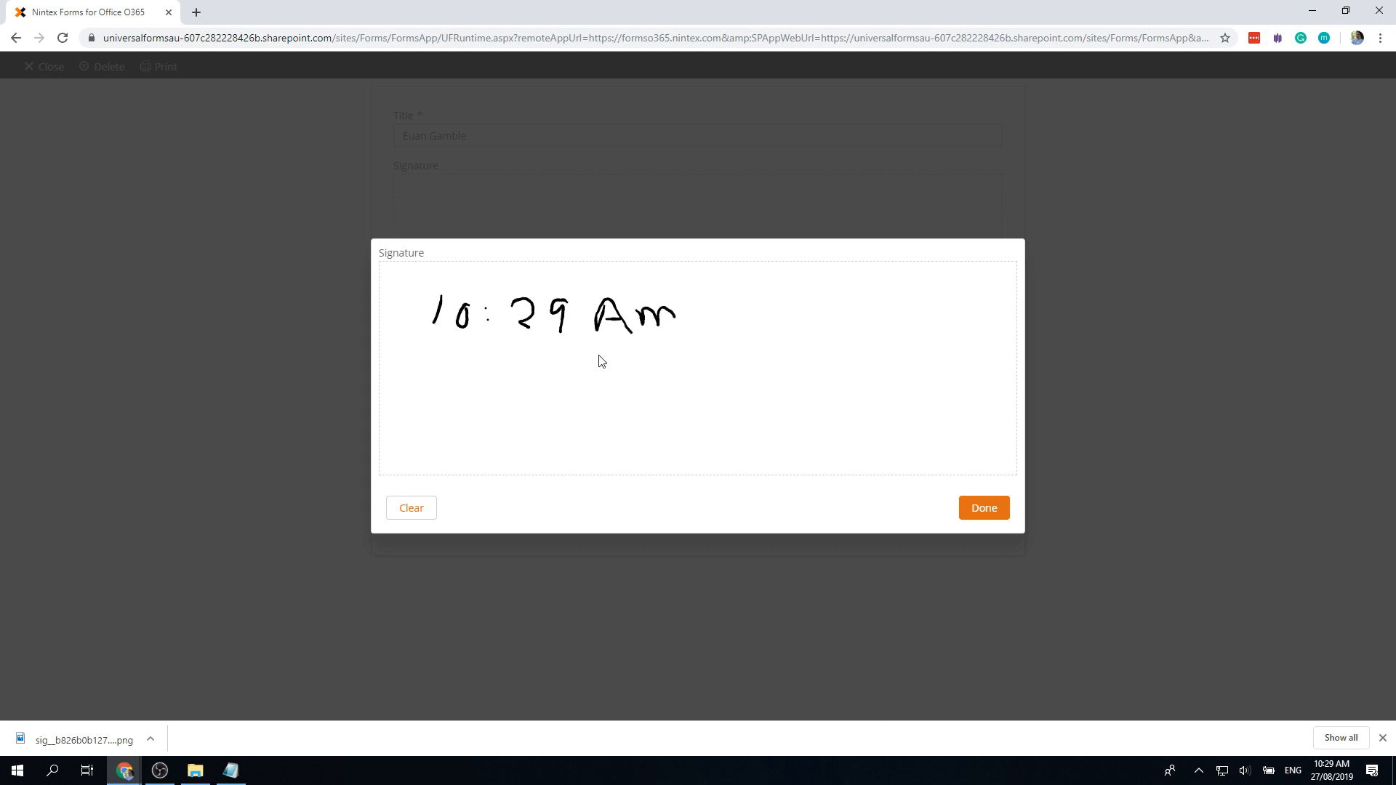
{"action": "mouse_move", "coordinate": [465, 391]}
{"action": "left_mouse_down"}
{"action": "mouse_move", "coordinate": [479, 414]}
{"action": "mouse_move", "coordinate": [518, 420]}
{"action": "mouse_move", "coordinate": [547, 418]}
{"action": "mouse_move", "coordinate": [557, 397]}
{"action": "mouse_move", "coordinate": [572, 432]}
{"action": "left_mouse_up"}
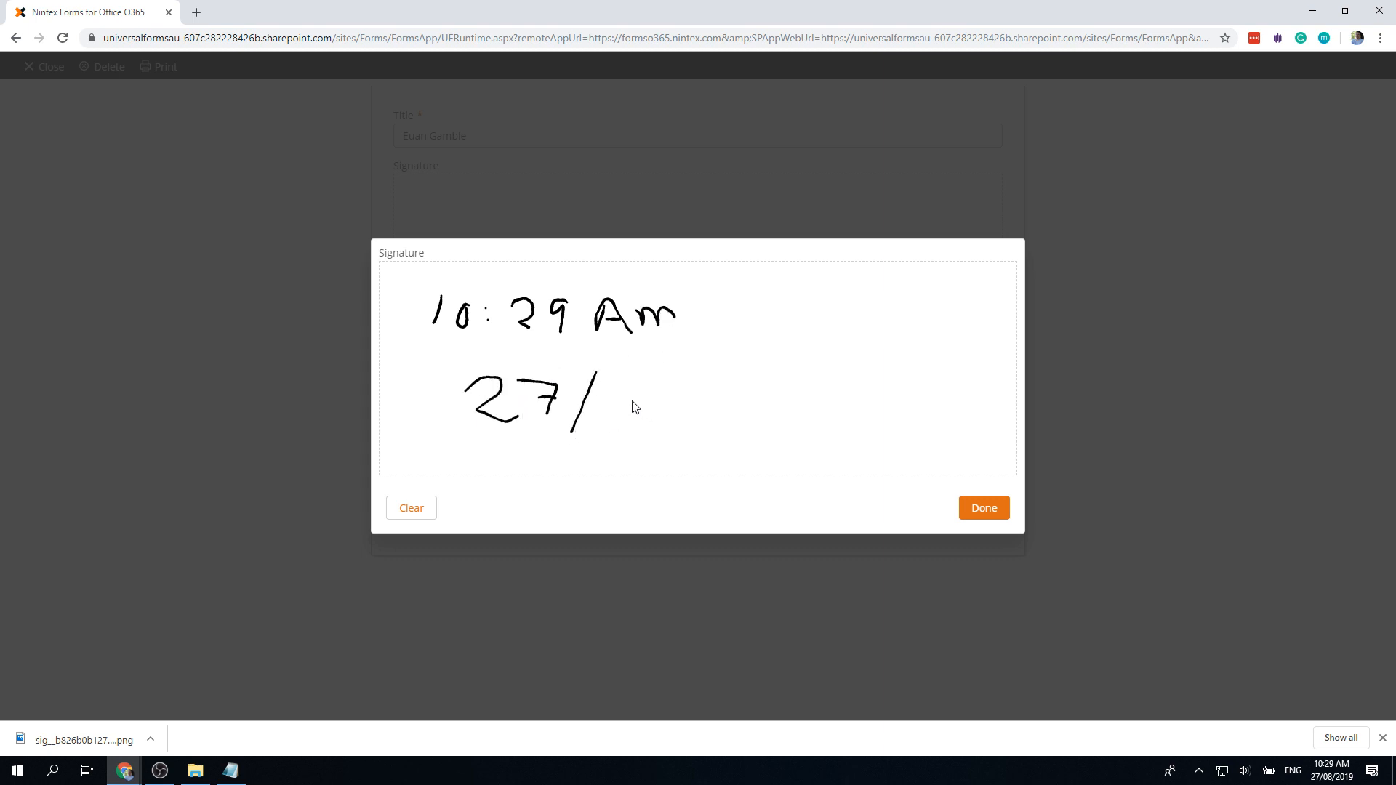
{"action": "left_click_drag", "start_coordinate": [640, 393], "coordinate": [673, 434]}
{"action": "mouse_move", "coordinate": [721, 396]}
{"action": "left_mouse_down"}
{"action": "mouse_move", "coordinate": [743, 429]}
{"action": "mouse_move", "coordinate": [772, 436]}
{"action": "mouse_move", "coordinate": [788, 404]}
{"action": "mouse_move", "coordinate": [815, 426]}
{"action": "mouse_move", "coordinate": [837, 401]}
{"action": "mouse_move", "coordinate": [853, 434]}
{"action": "left_mouse_up"}
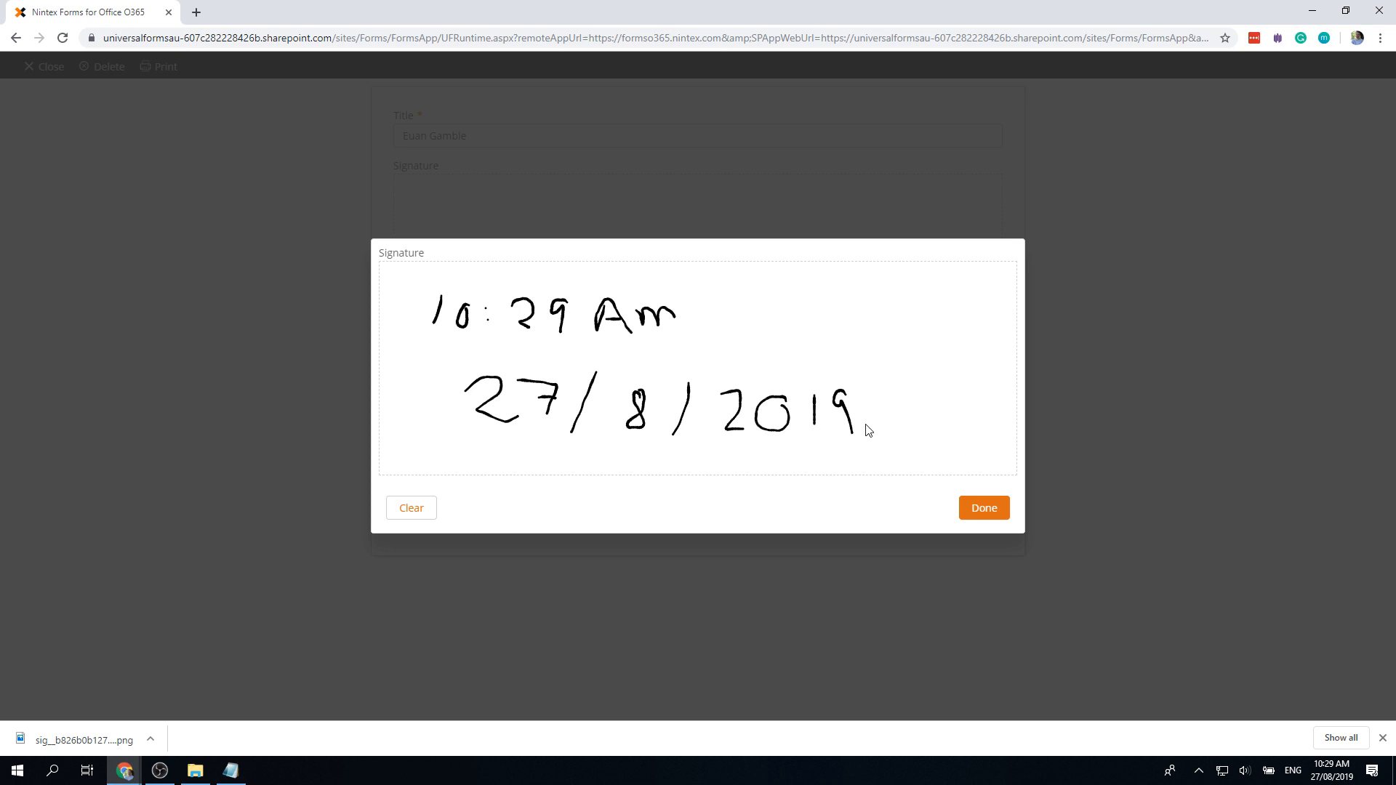
Step: Add a smiley to the signature, accept it, and submit the item
{"action": "left_click", "coordinate": [909, 390]}
{"action": "left_click", "coordinate": [948, 387]}
{"action": "mouse_move", "coordinate": [905, 426]}
{"action": "left_mouse_down"}
{"action": "mouse_move", "coordinate": [967, 417]}
{"action": "mouse_move", "coordinate": [900, 428]}
{"action": "left_mouse_up"}
{"action": "left_click", "coordinate": [975, 513]}
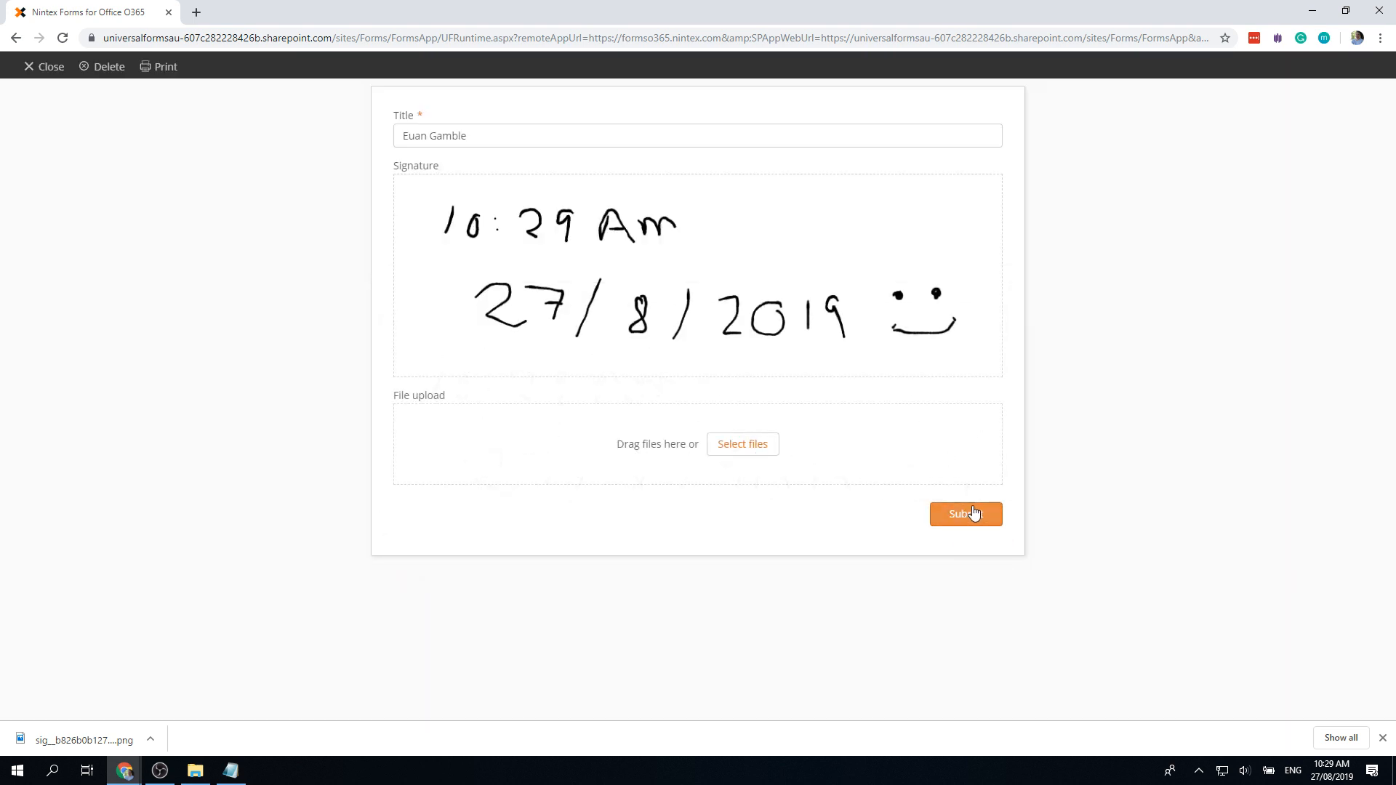
{"action": "left_click", "coordinate": [972, 514]}
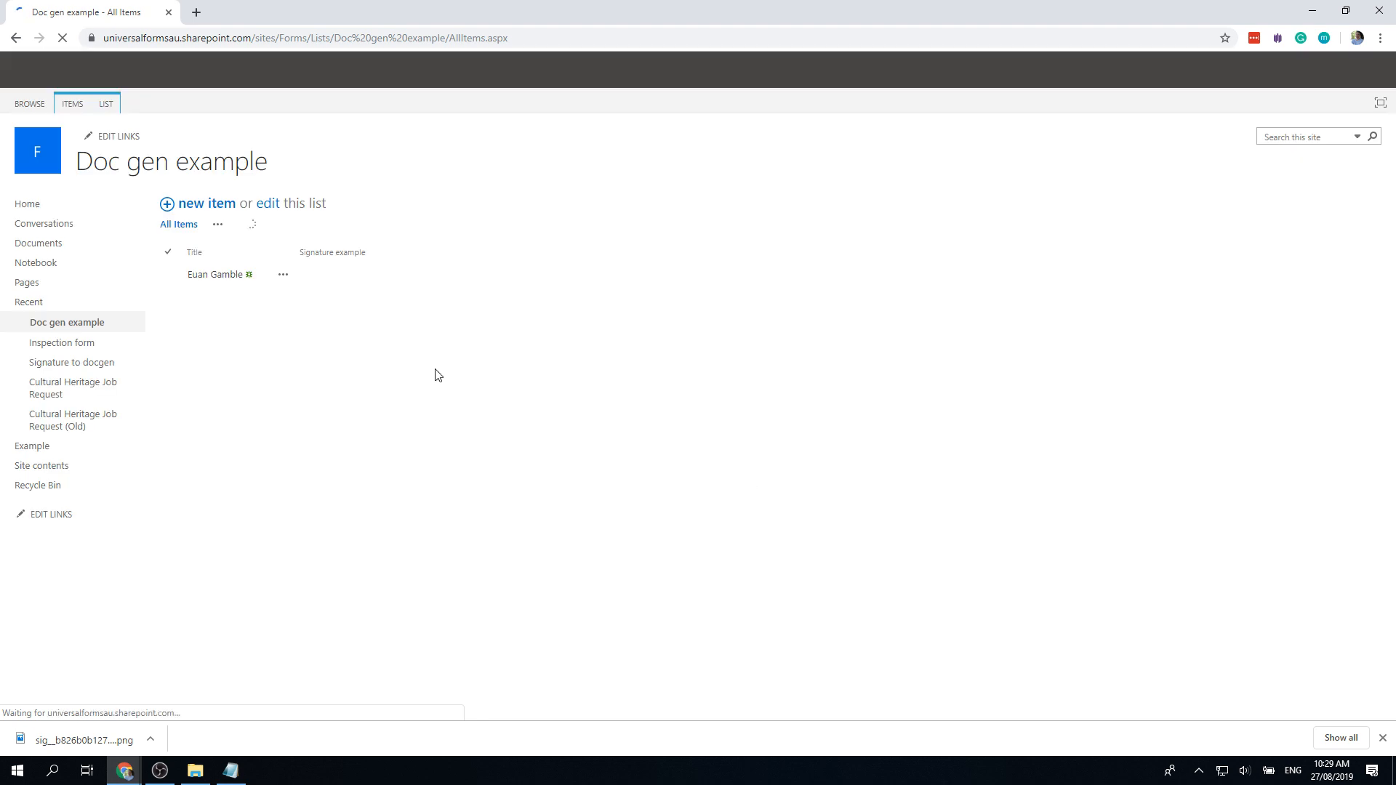
Step: Run the Signature example workflow on the submitted list item and open its Started status page
{"action": "left_click", "coordinate": [282, 279]}
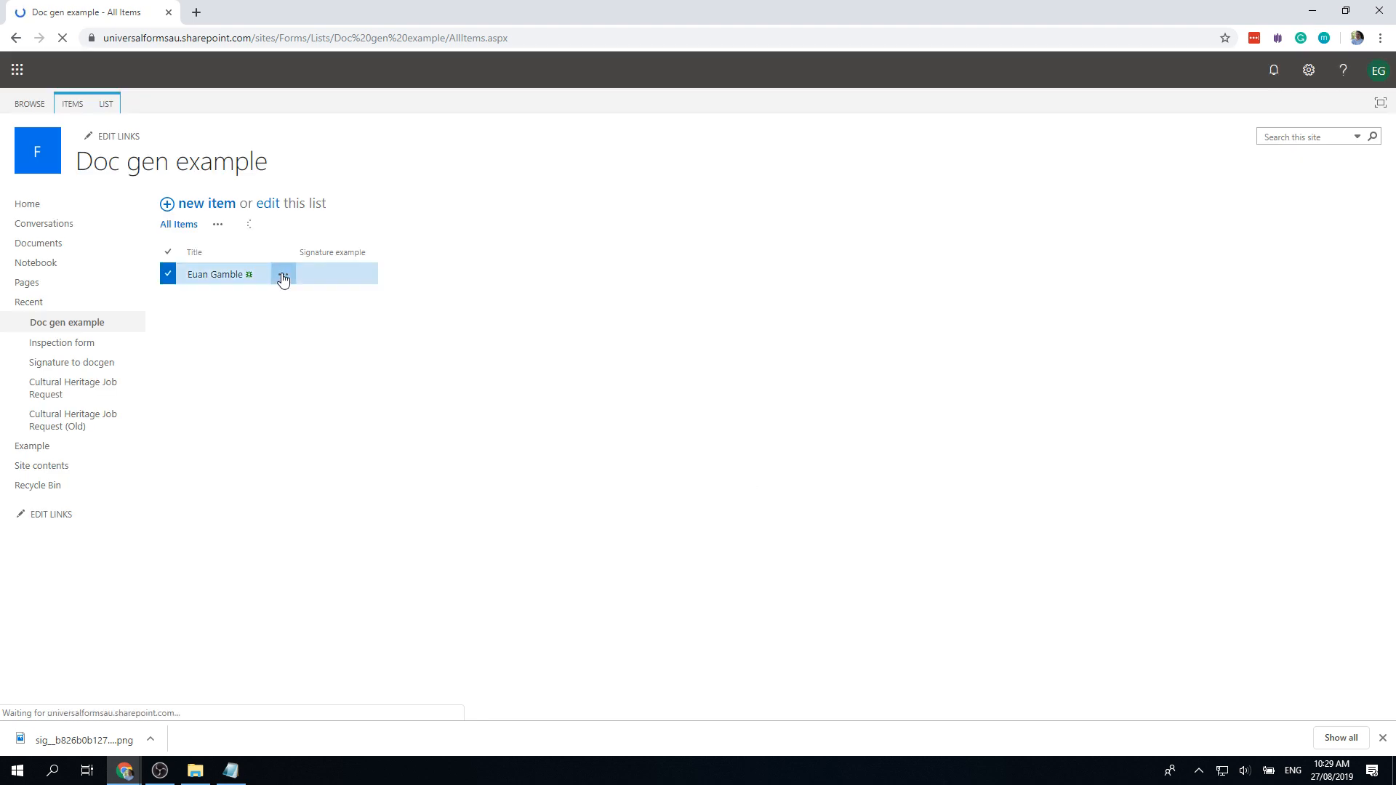
{"action": "left_click", "coordinate": [283, 278]}
{"action": "mouse_move", "coordinate": [307, 388]}
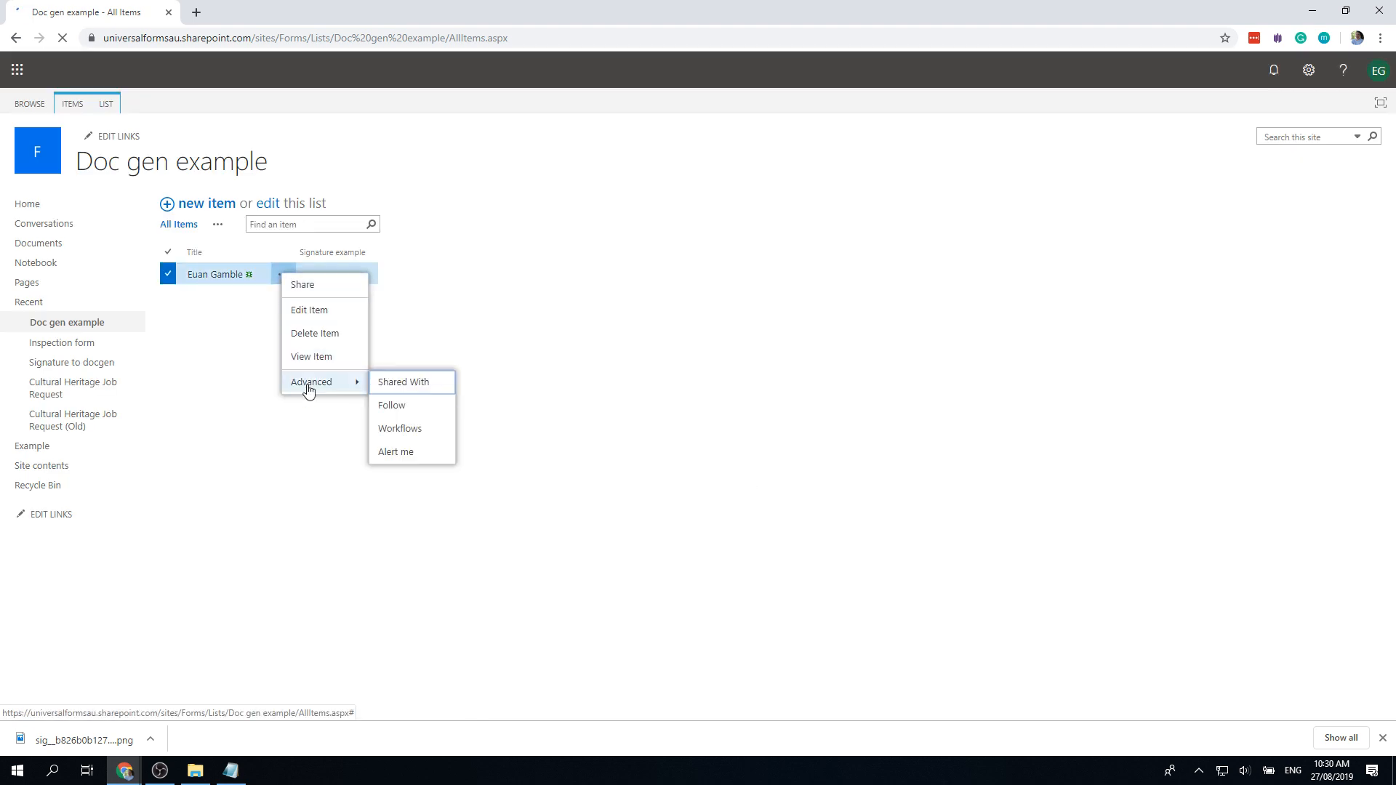
{"action": "left_click", "coordinate": [419, 433]}
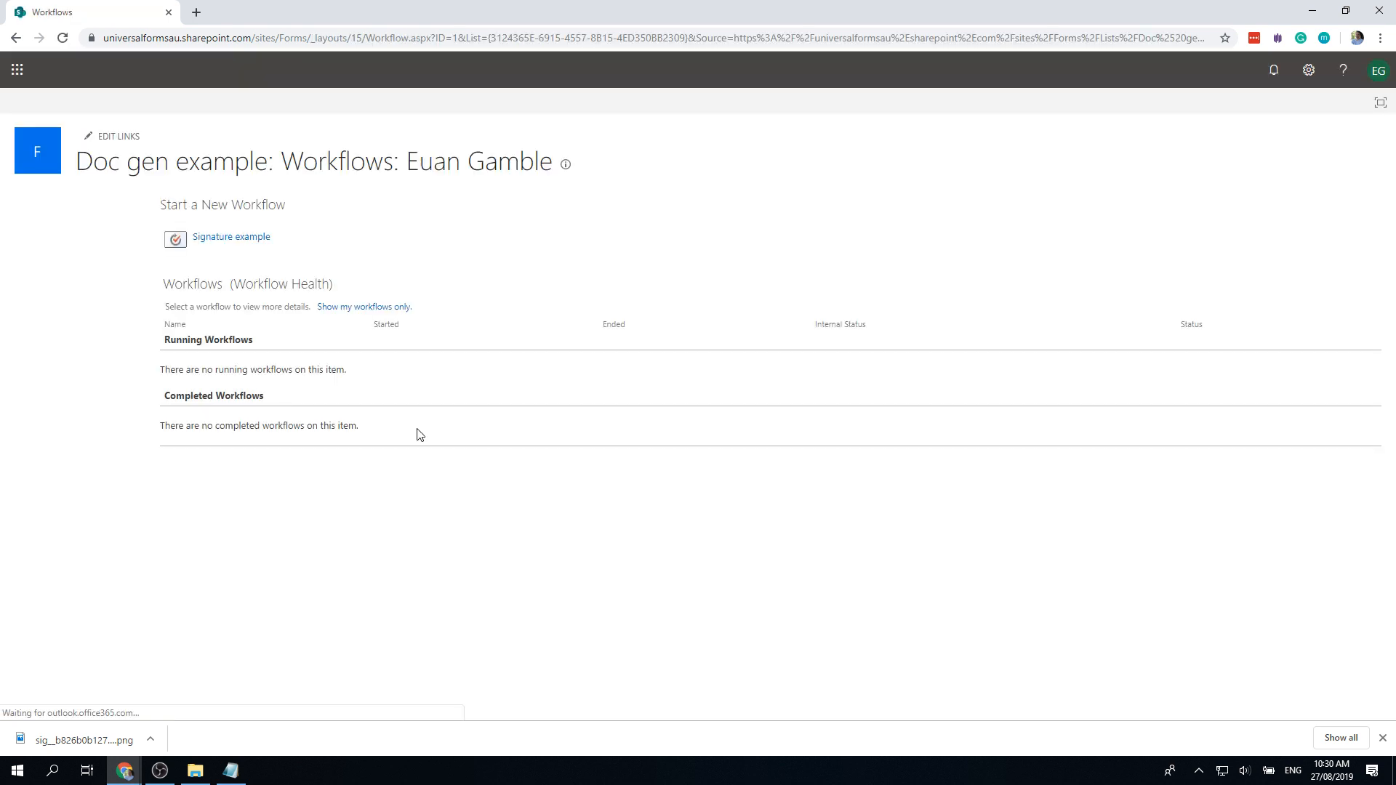
{"action": "left_click", "coordinate": [240, 238]}
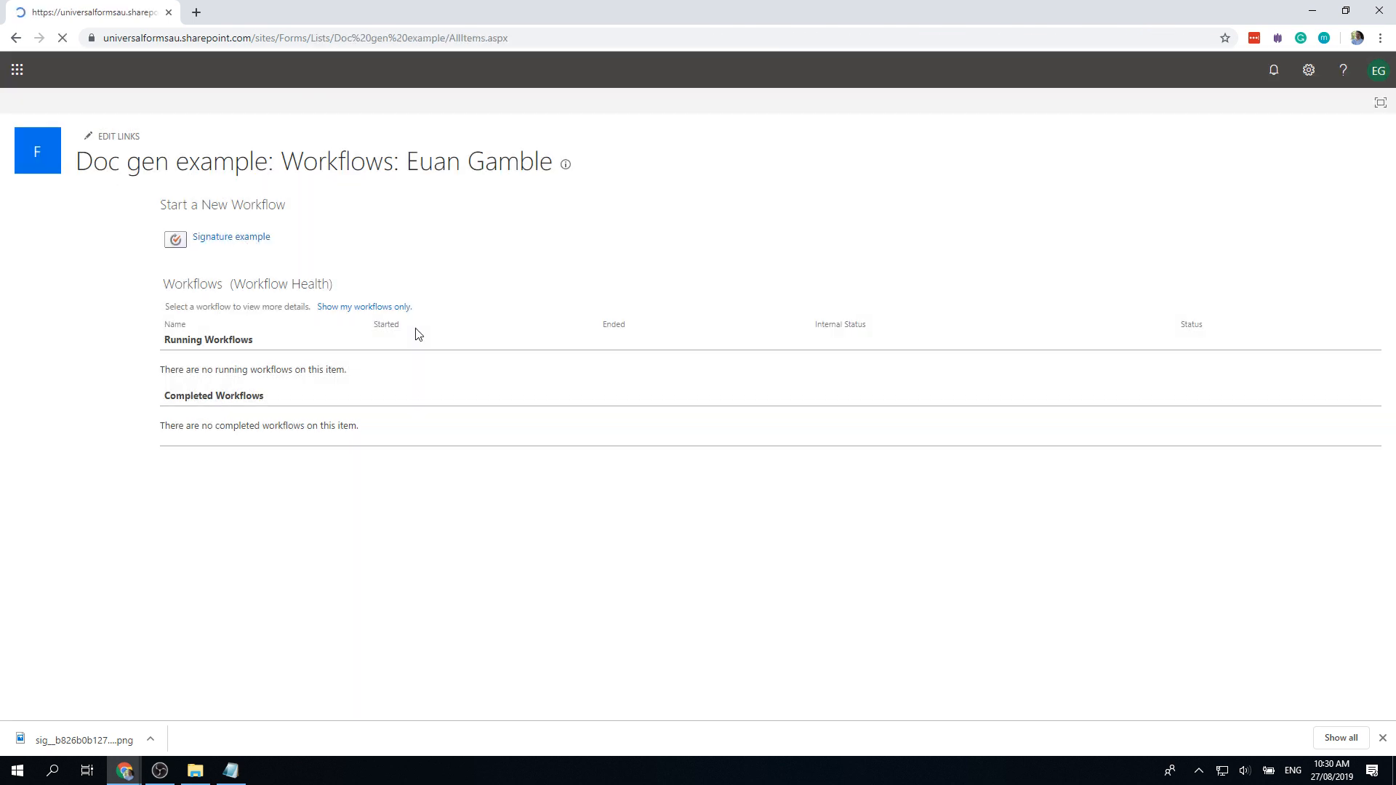
{"action": "left_click", "coordinate": [16, 38]}
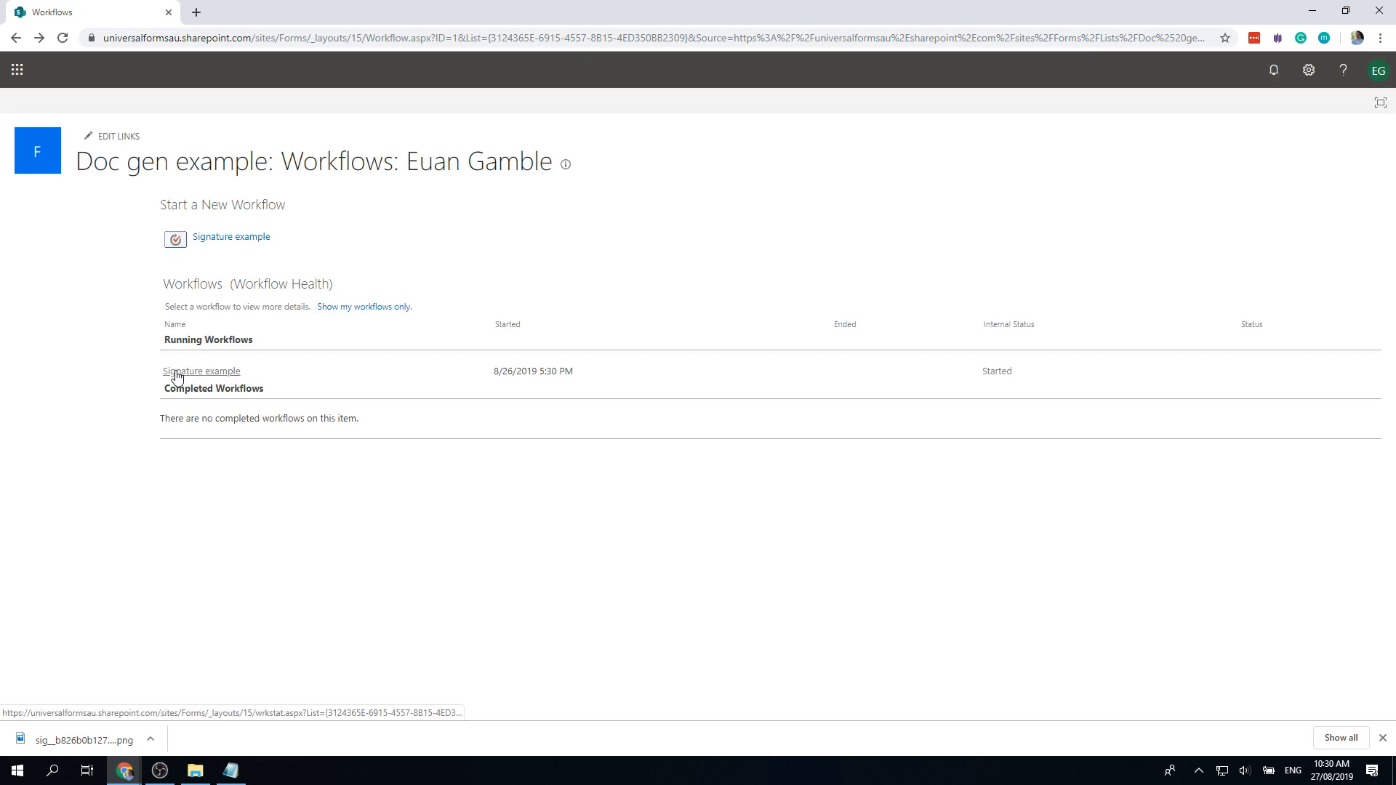
{"action": "left_click", "coordinate": [224, 378]}
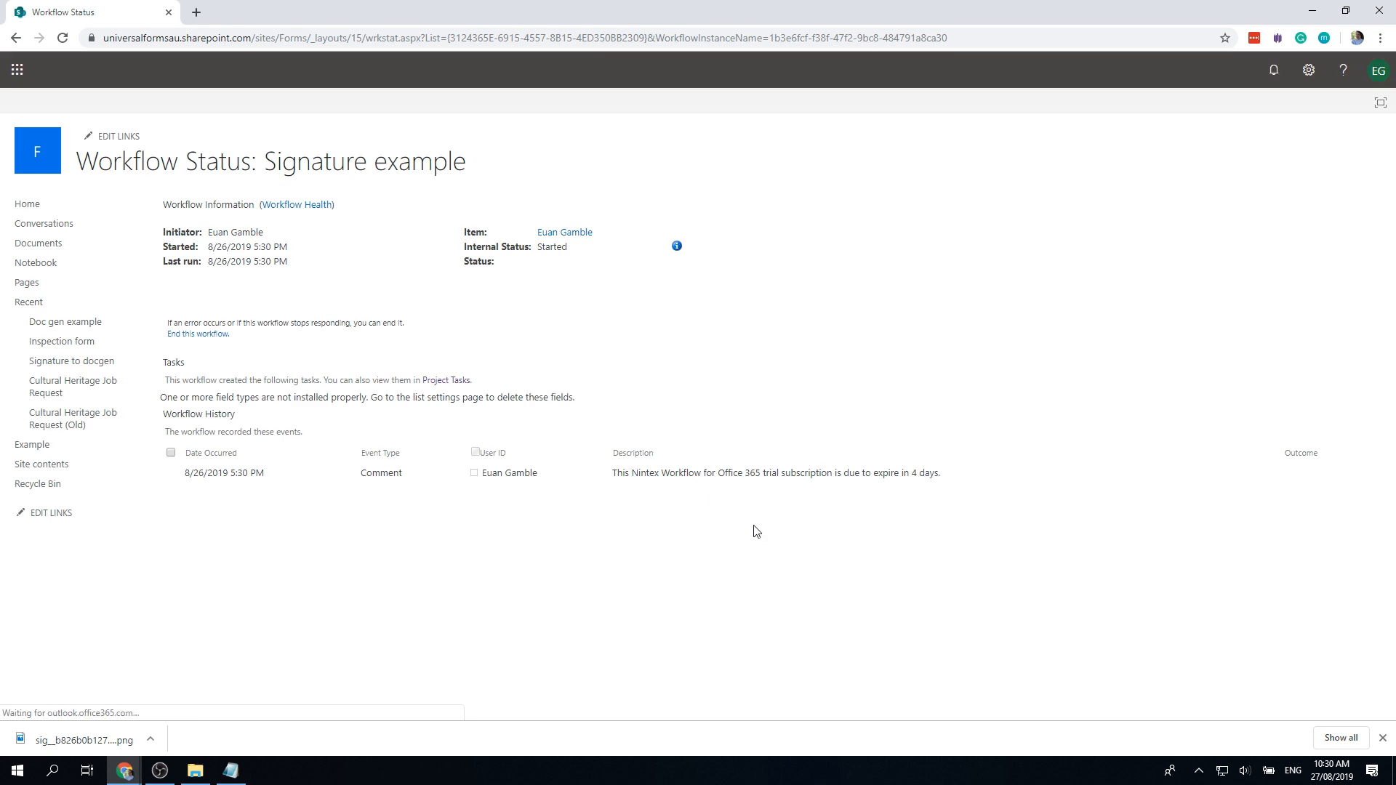
Step: Refresh the status page until the history logs the signature image URL, then select it
{"action": "key", "text": "F5"}
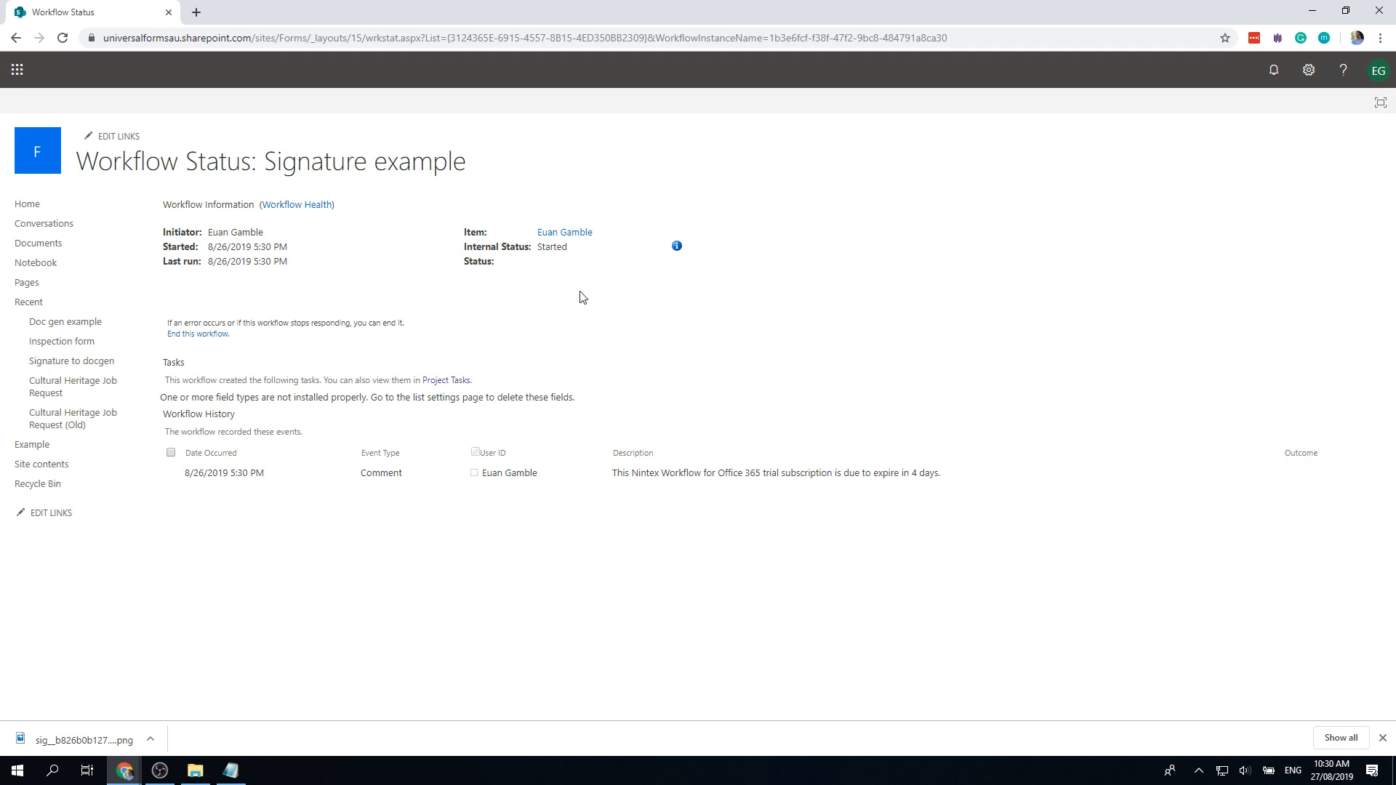
{"action": "key", "text": "F5"}
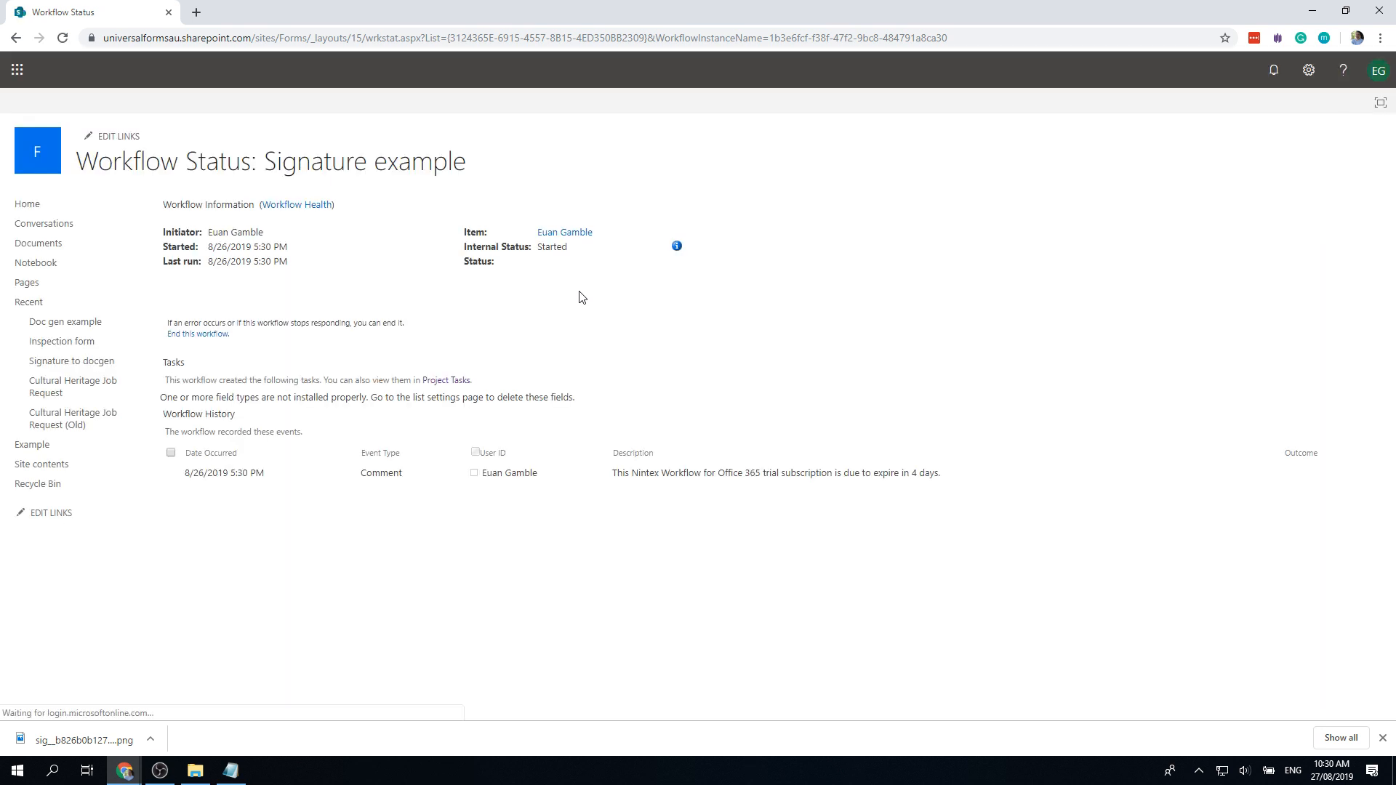
{"action": "key", "text": "F5"}
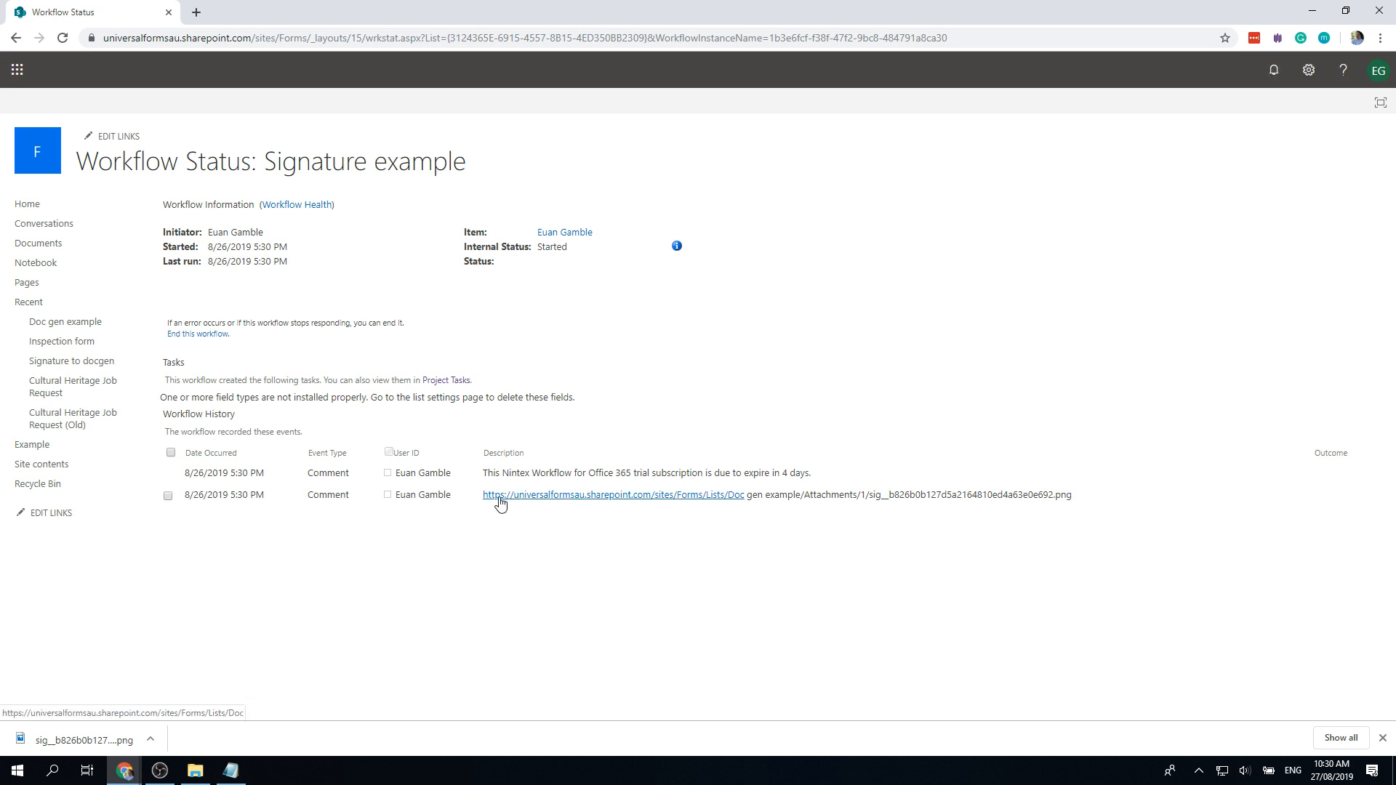
{"action": "left_click_drag", "start_coordinate": [1071, 495], "coordinate": [482, 496]}
{"action": "key", "text": "ctrl+c"}
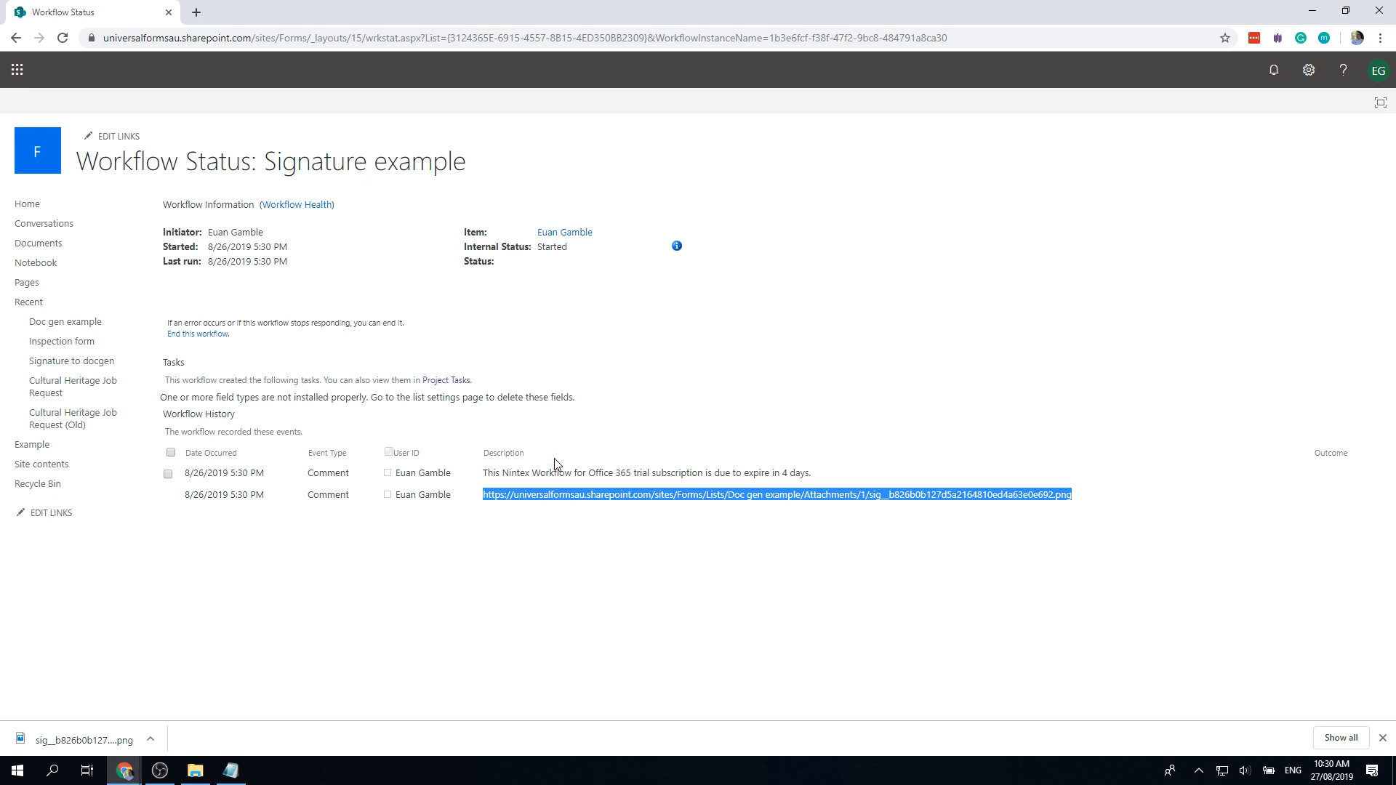
Step: Load the signature image URL in a new tab, test a shortened address (404), then close it
{"action": "left_click", "coordinate": [195, 12]}
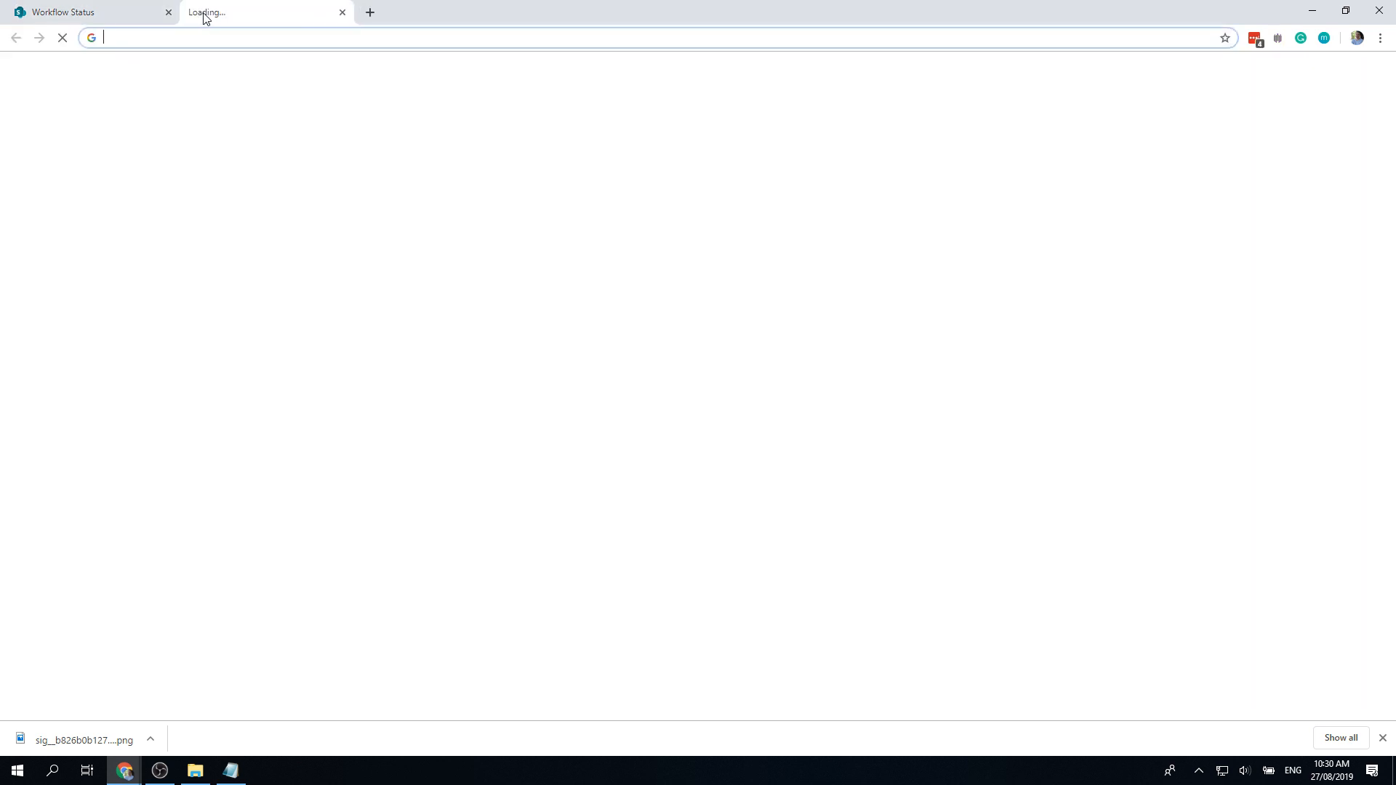
{"action": "key", "text": "ctrl+v"}
{"action": "key", "text": "Return"}
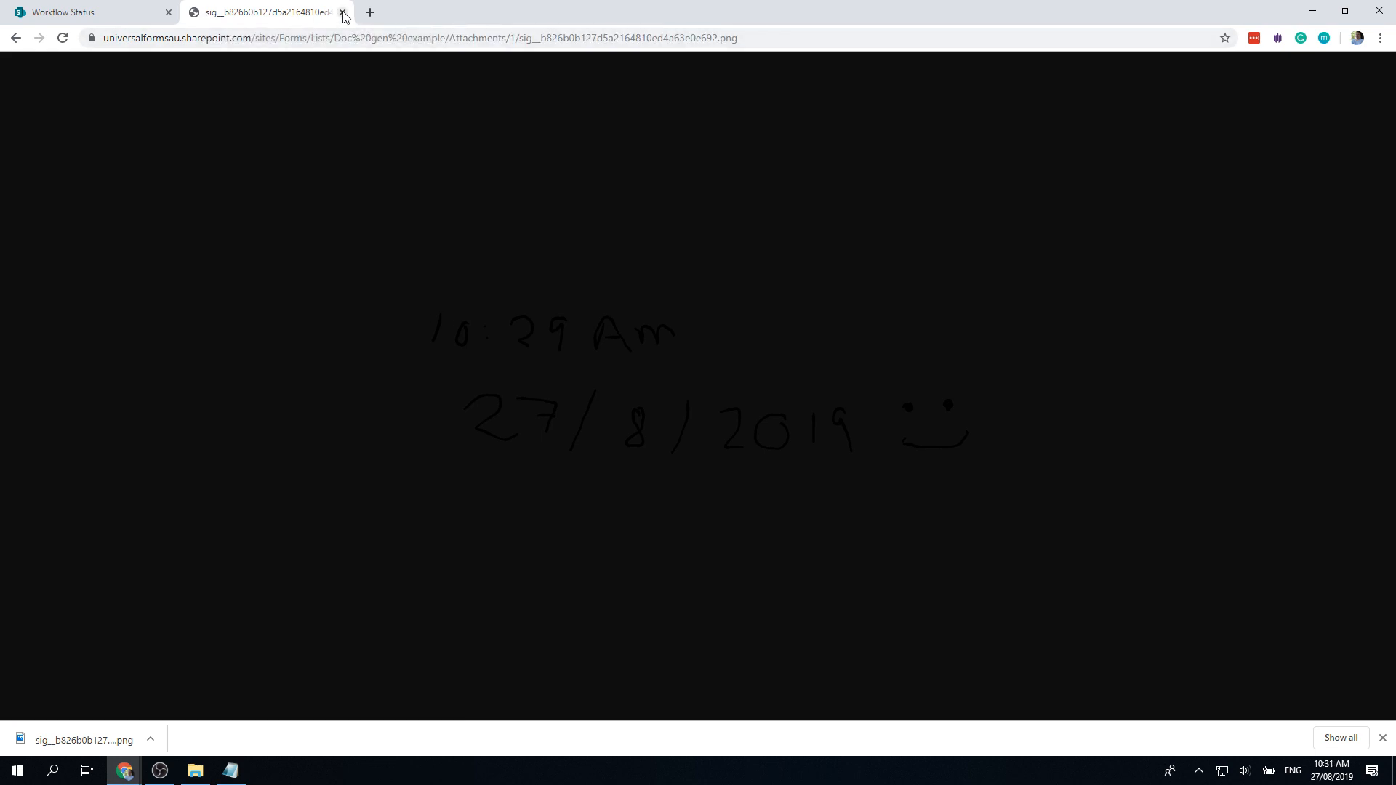
{"action": "left_click", "coordinate": [602, 38]}
{"action": "left_click", "coordinate": [616, 38]}
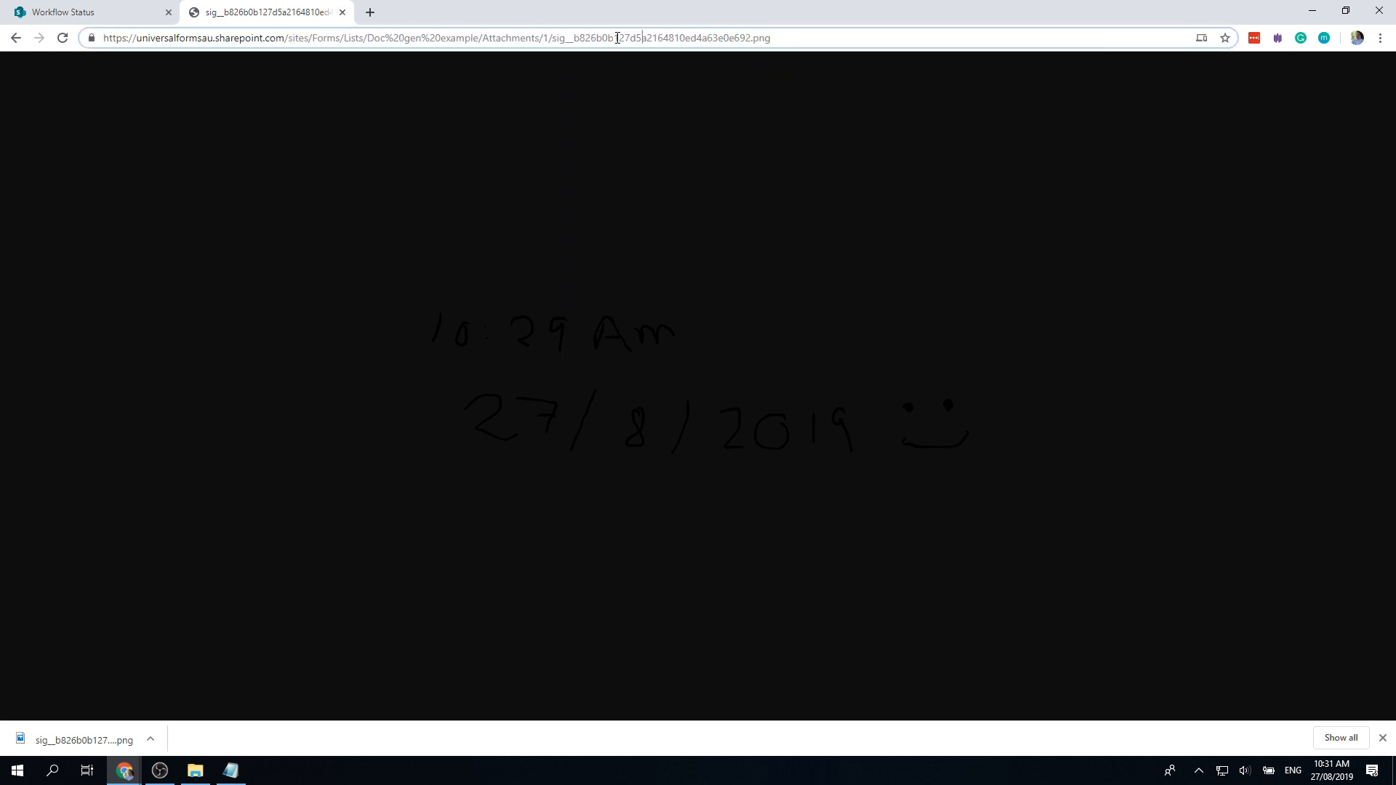
{"action": "key", "text": "BackSpace"}
{"action": "key", "text": "BackSpace"}
{"action": "key", "text": "BackSpace"}
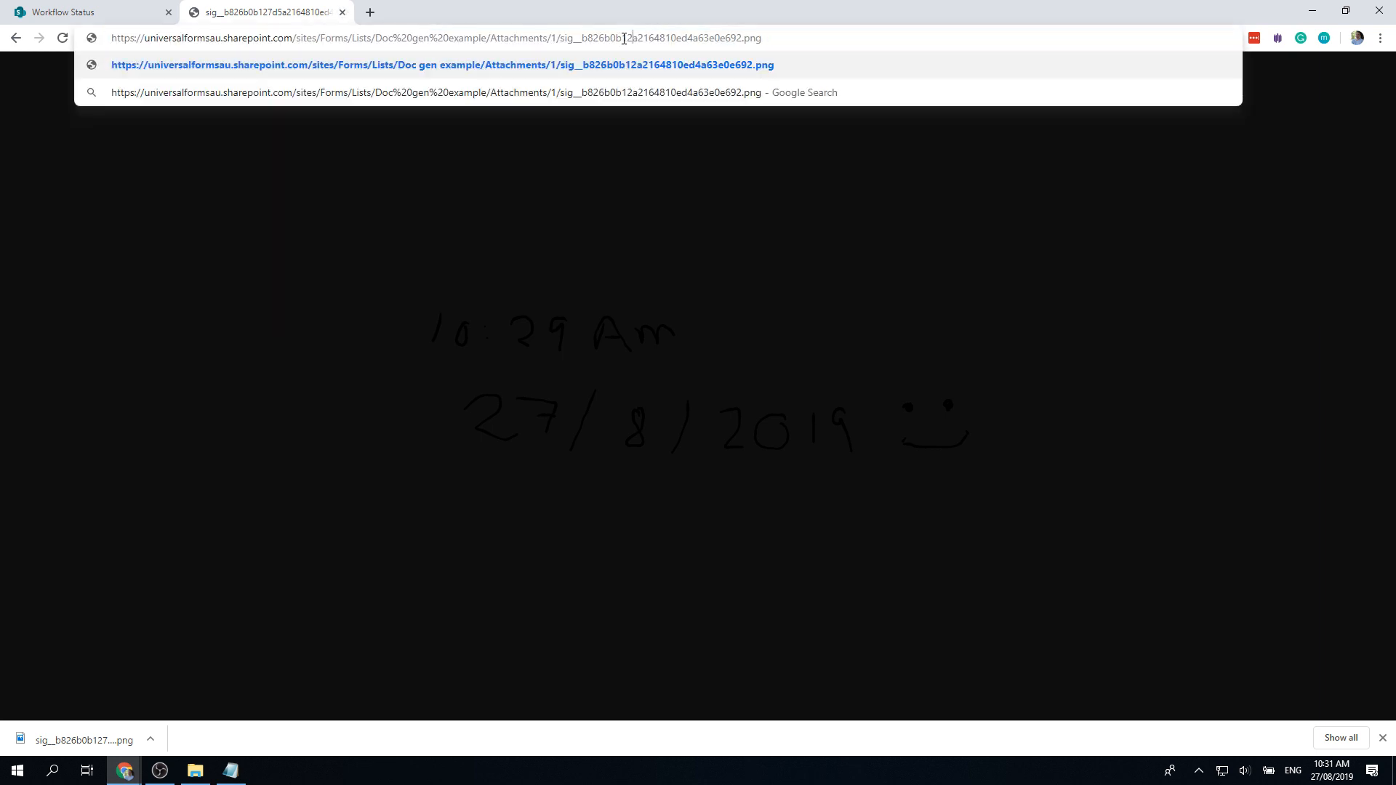
{"action": "key", "text": "Return"}
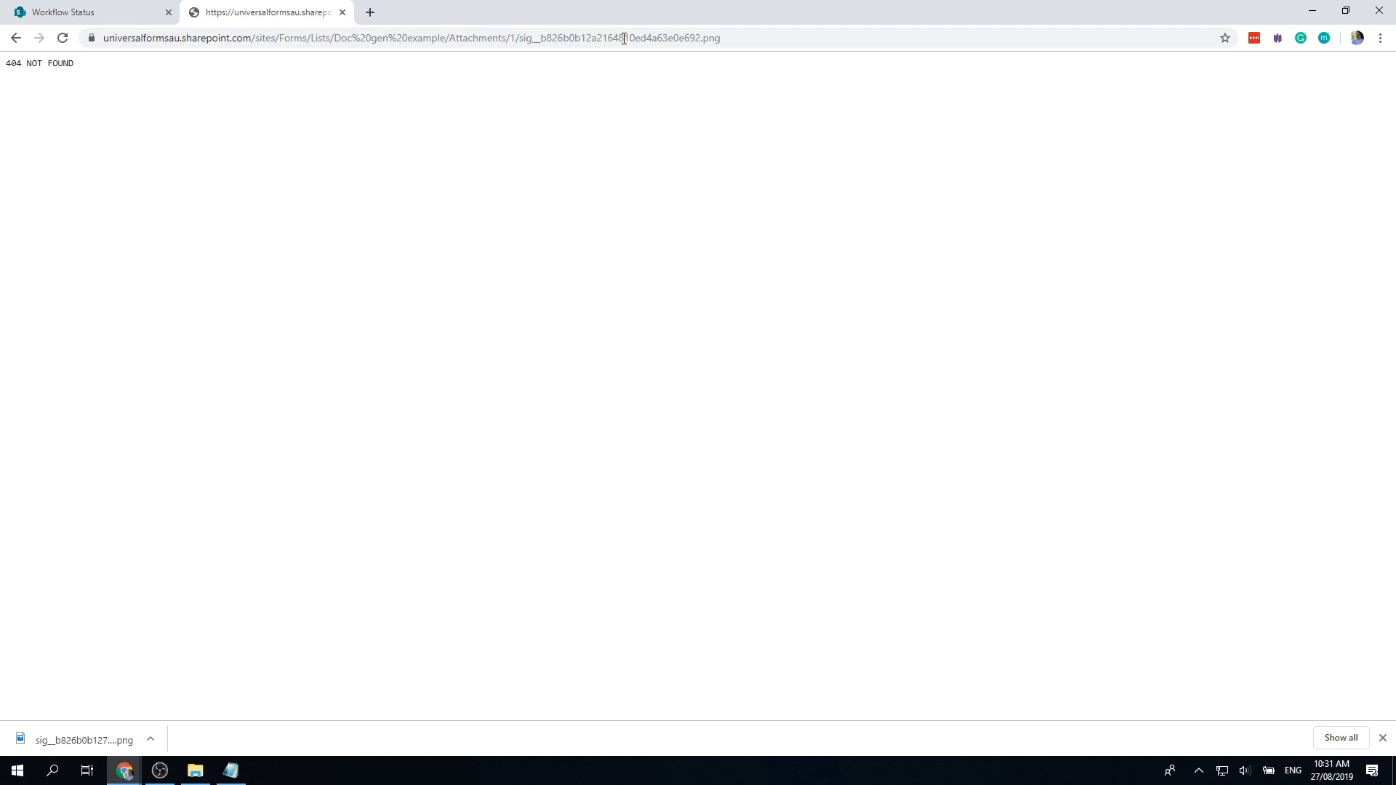
{"action": "left_click", "coordinate": [344, 15]}
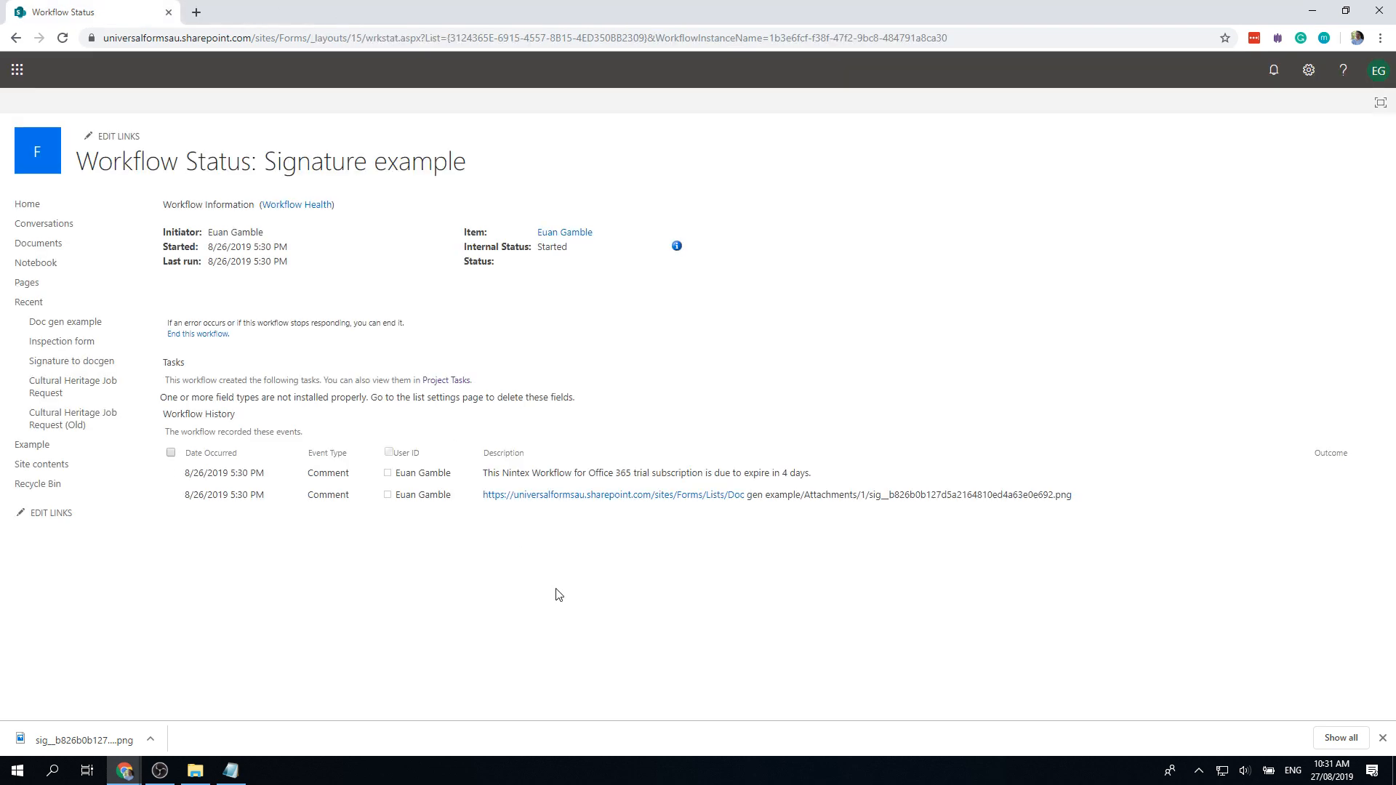
Step: Read the Document Generation image error details, then end the suspended Signature example workflow
{"action": "key", "text": "F5"}
{"action": "key", "text": "F5"}
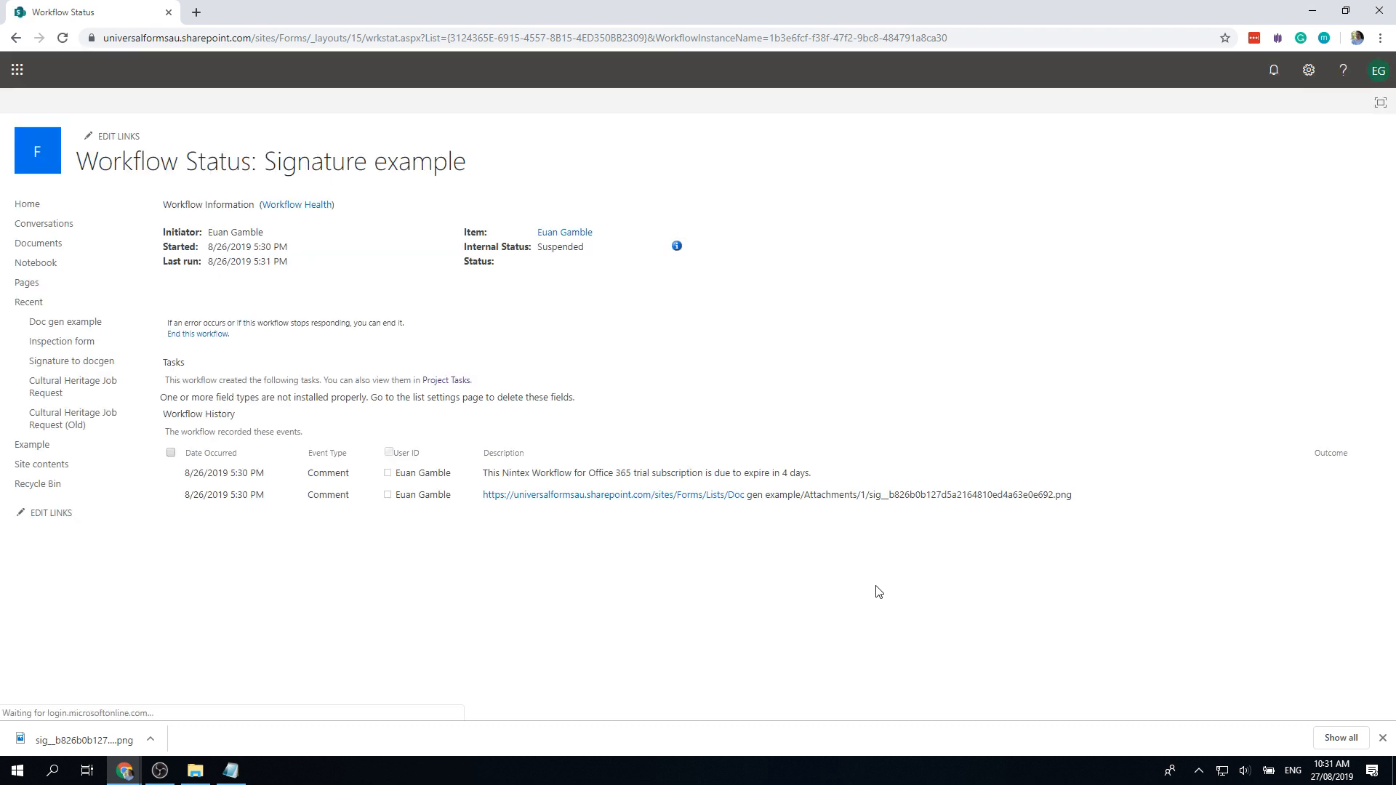
{"action": "left_click", "coordinate": [676, 248]}
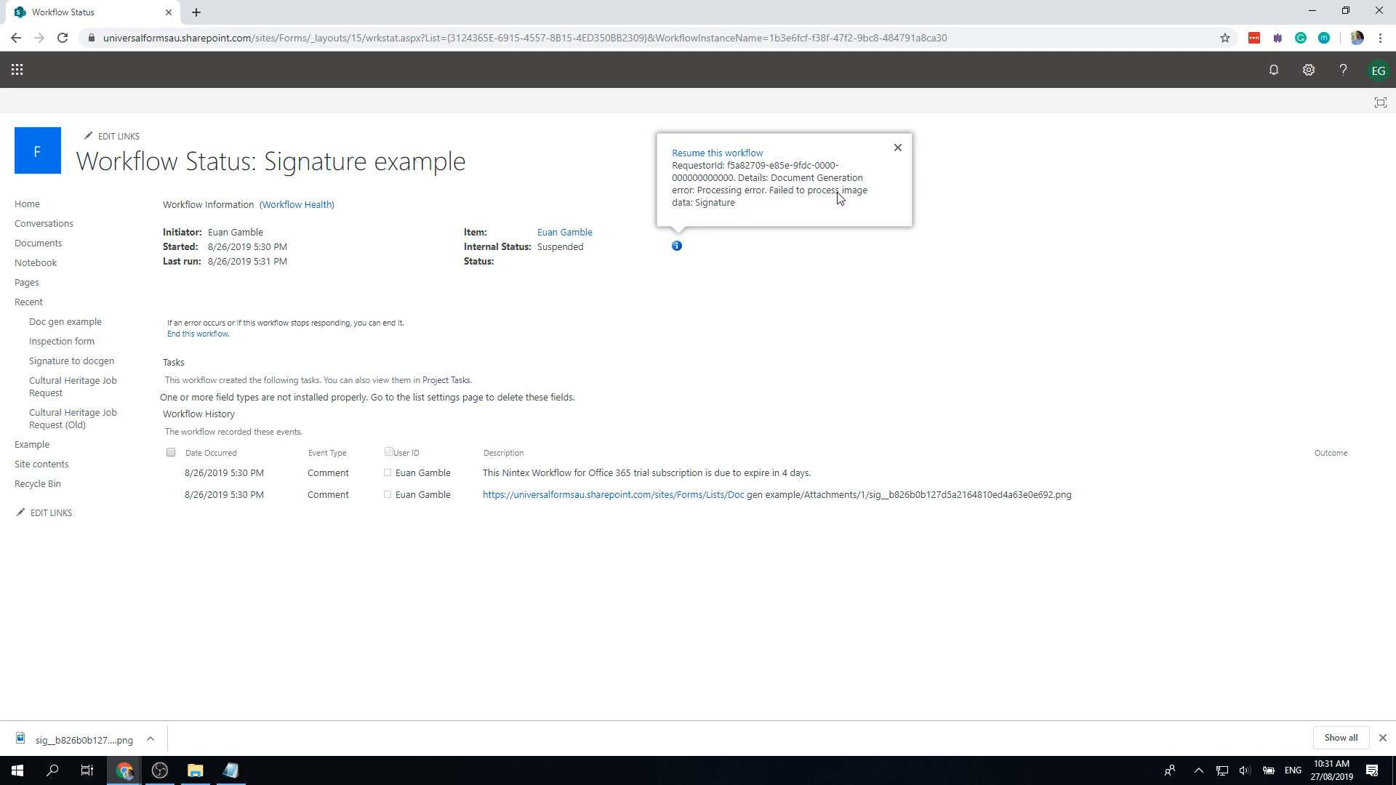
{"action": "left_click", "coordinate": [589, 313]}
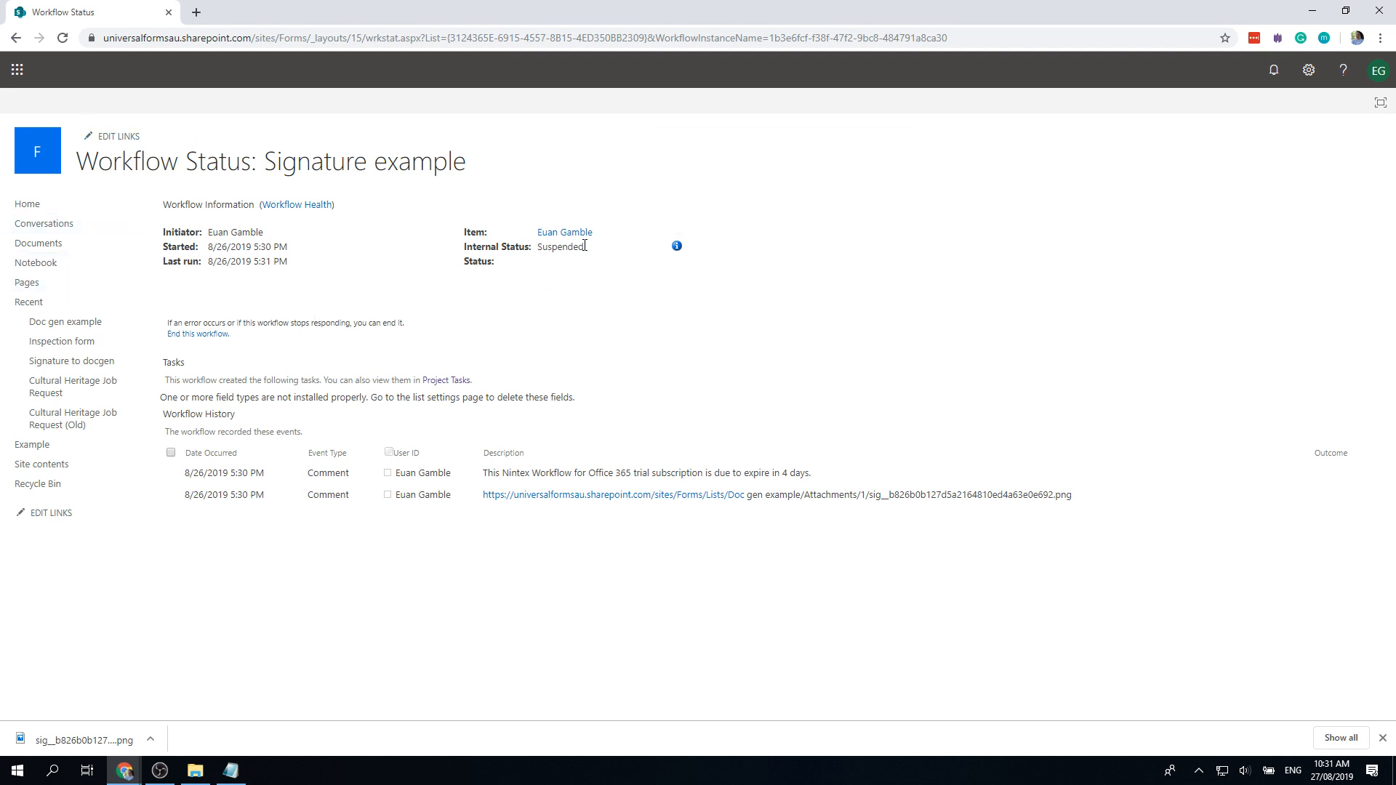
{"action": "left_click", "coordinate": [211, 334]}
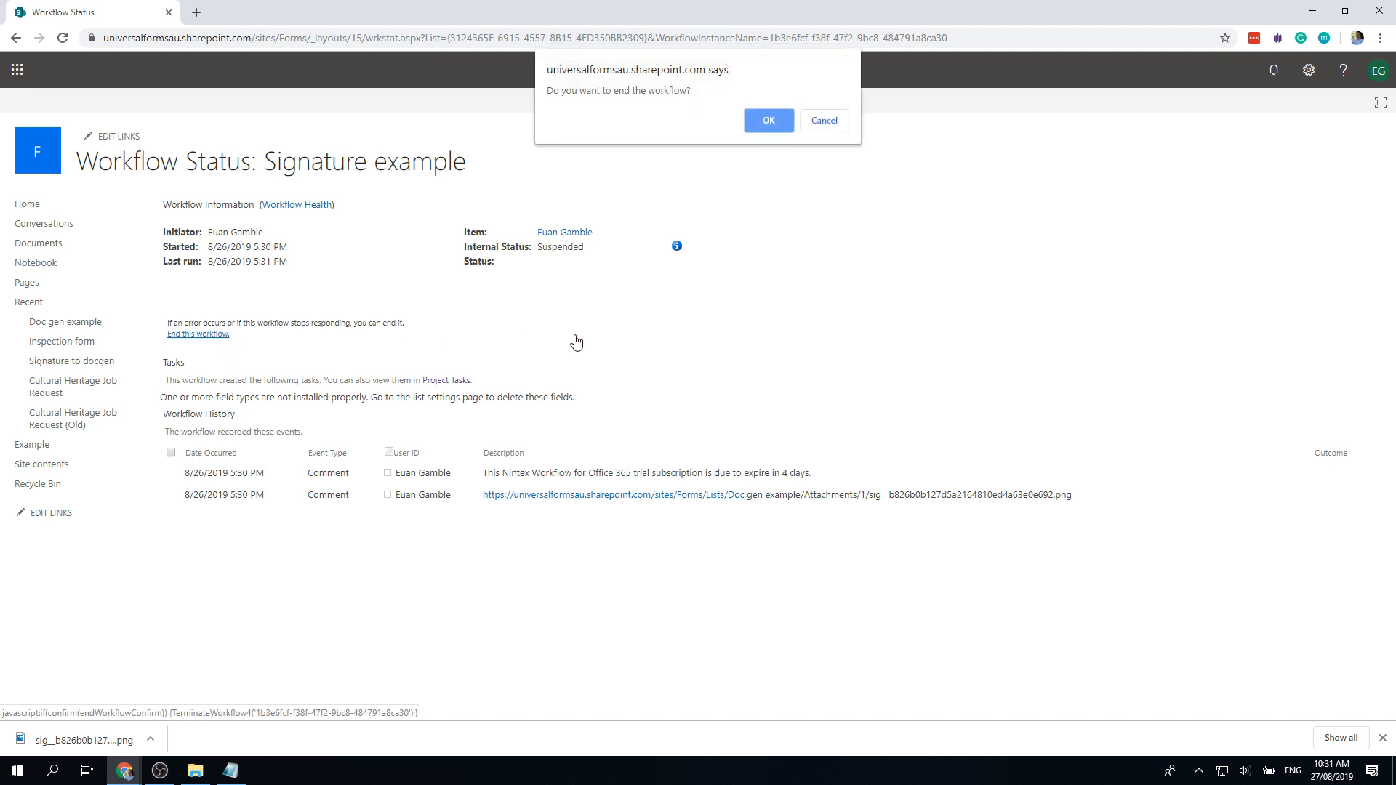
{"action": "left_click", "coordinate": [759, 117]}
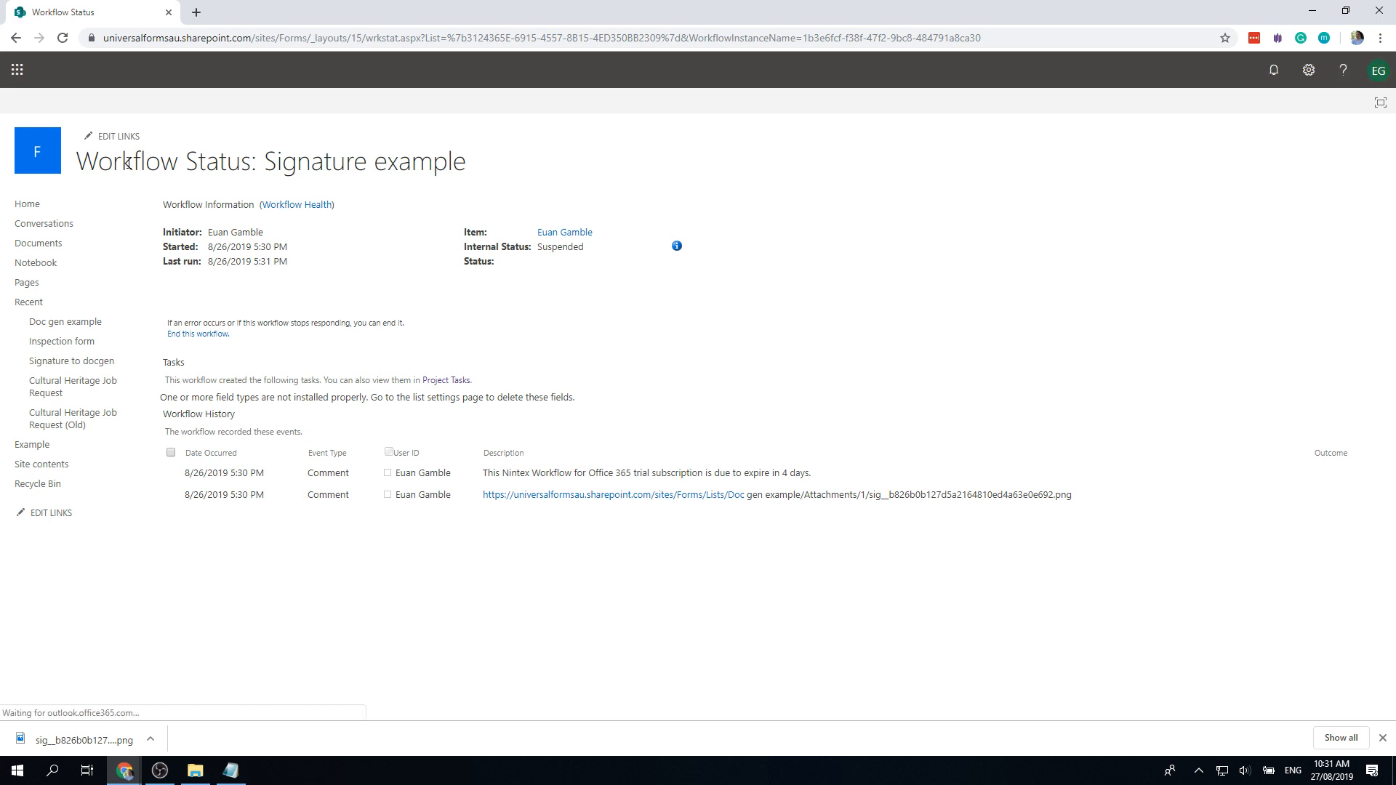
Step: Navigate back to the Doc gen example list and bring up its list options
{"action": "left_click", "coordinate": [80, 323]}
{"action": "left_click", "coordinate": [16, 37]}
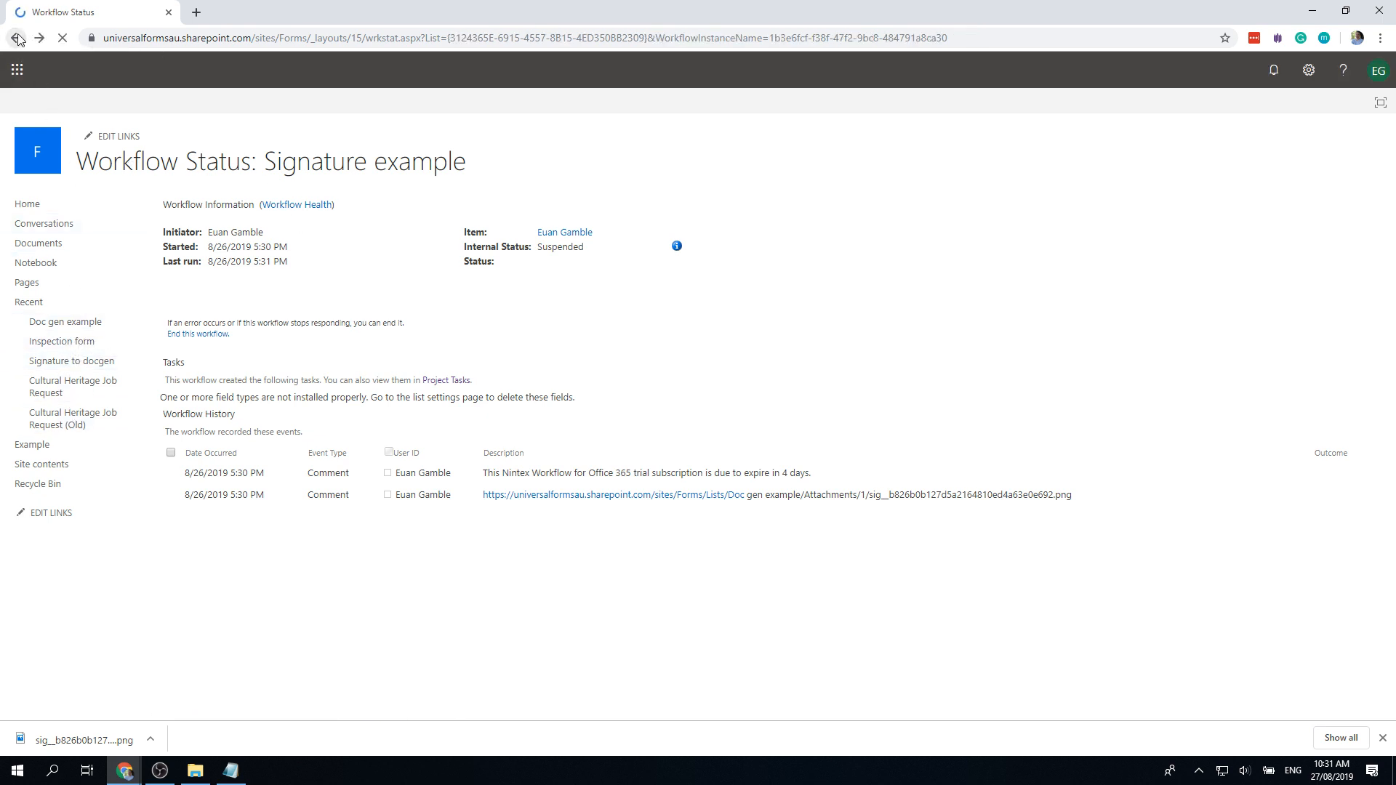
{"action": "left_click", "coordinate": [16, 37]}
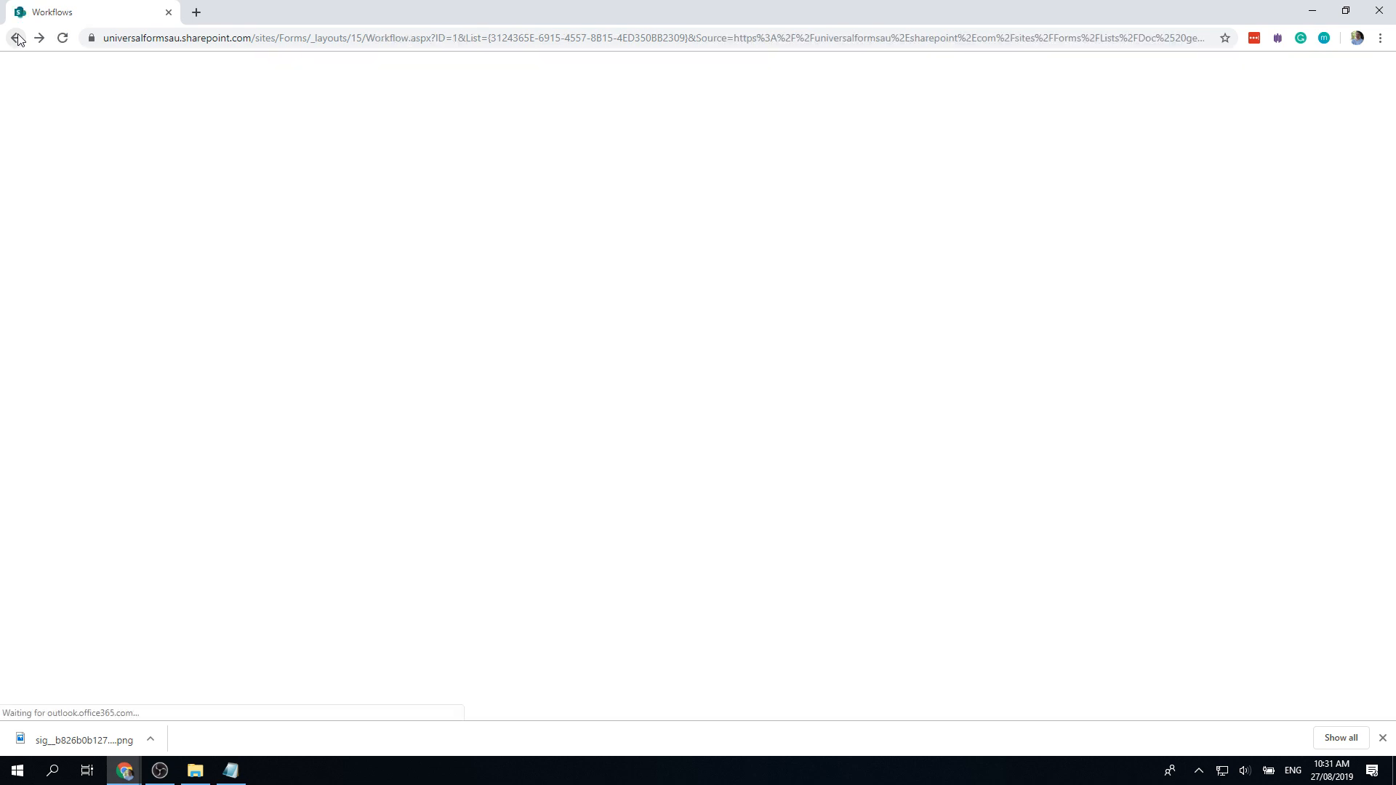
{"action": "left_click", "coordinate": [16, 37]}
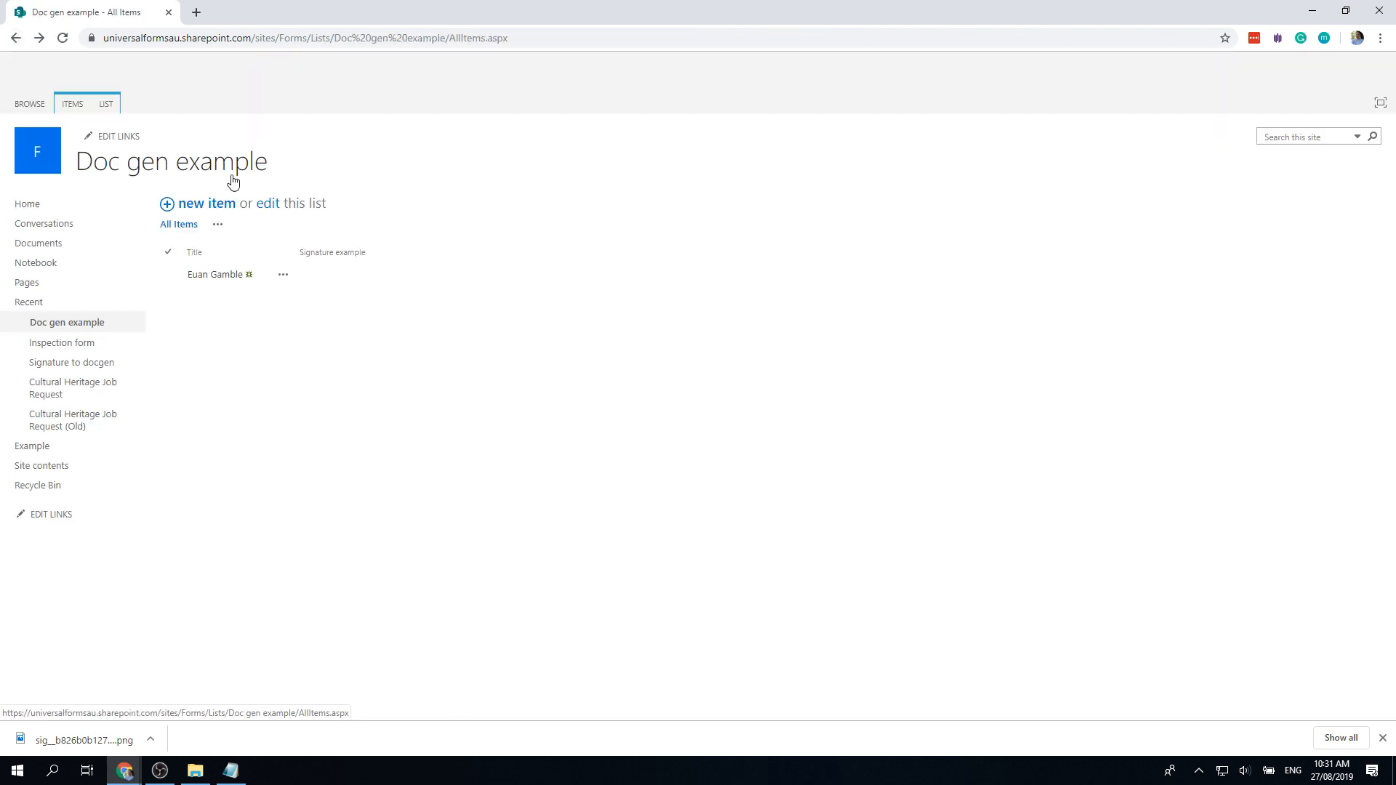
{"action": "left_click", "coordinate": [106, 104]}
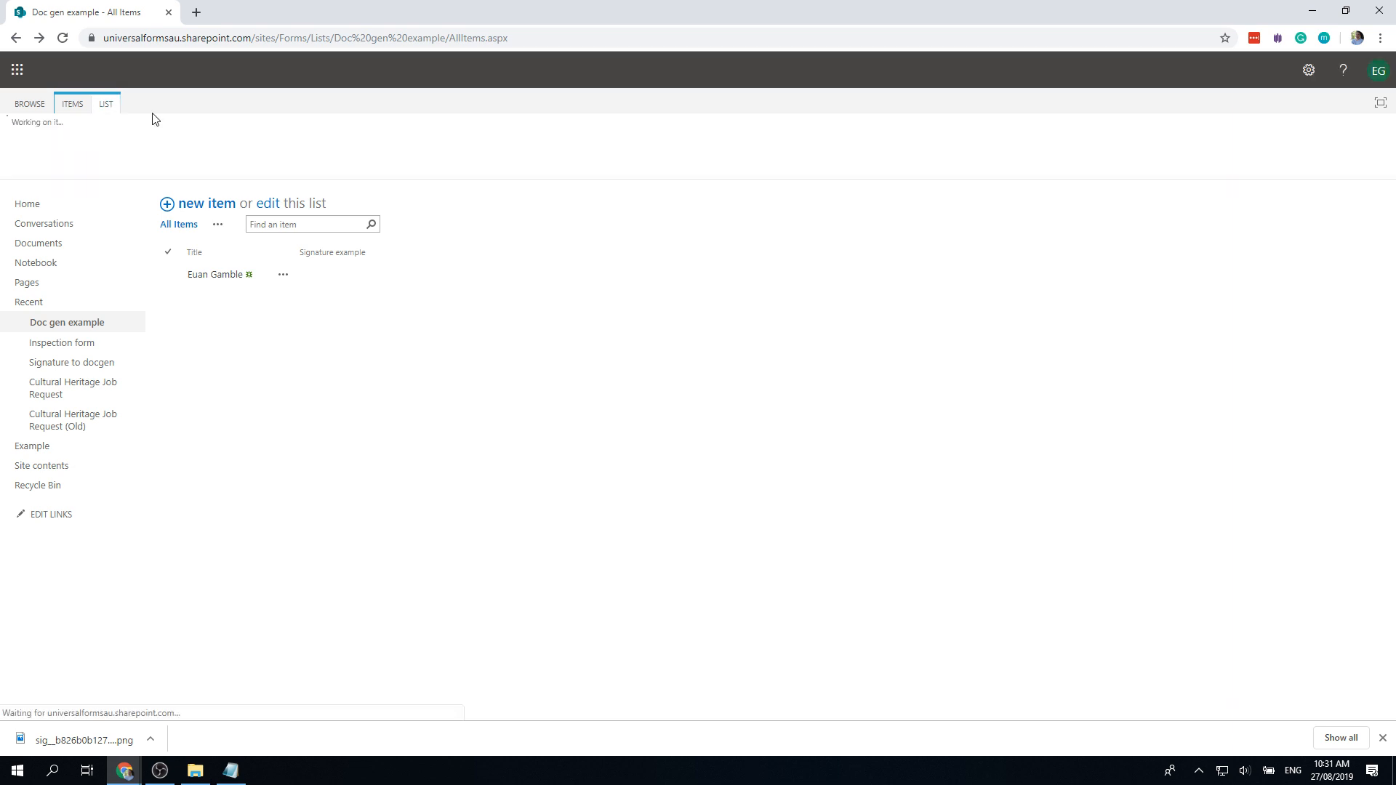
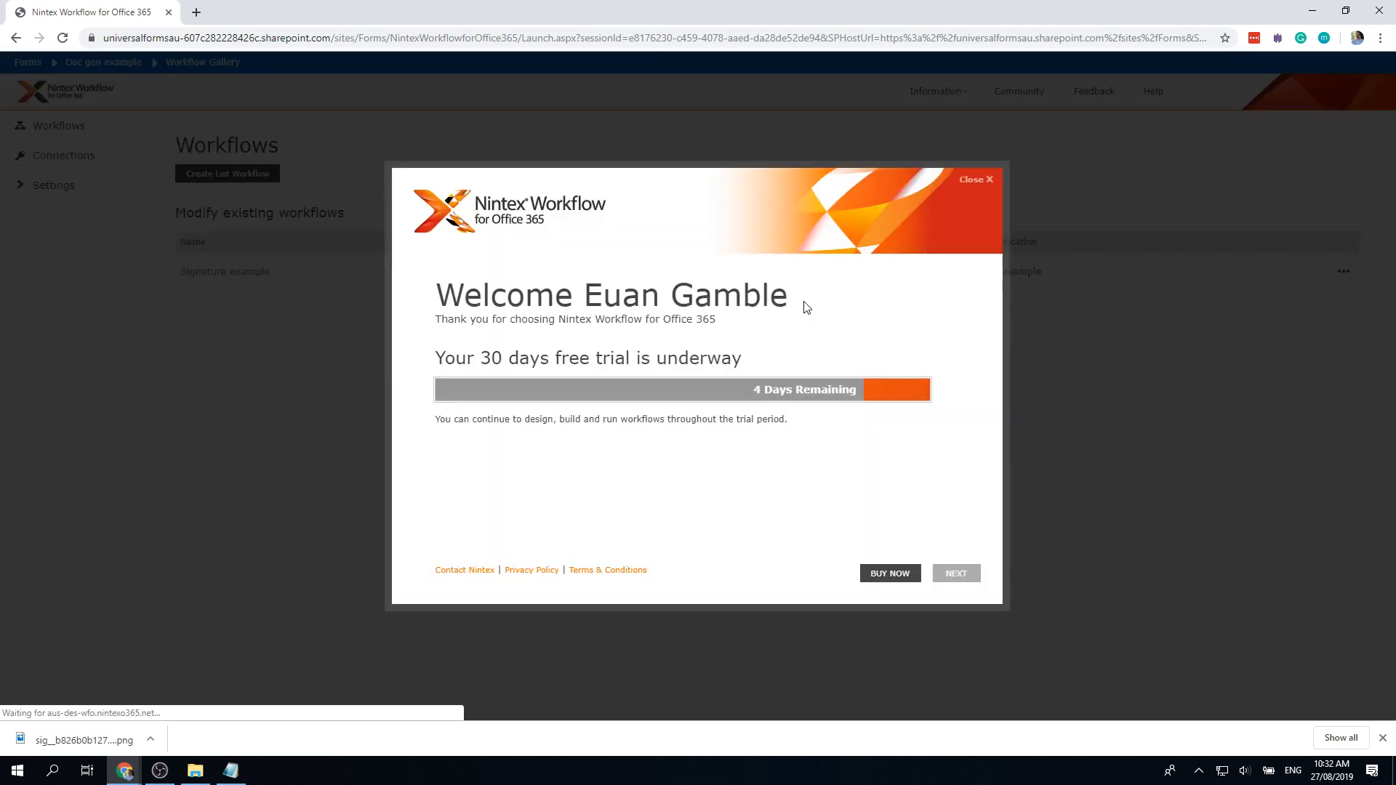
Step: Close the Welcome trial message and open Signature example from the Workflows list
{"action": "left_click", "coordinate": [964, 583]}
{"action": "left_click", "coordinate": [254, 274]}
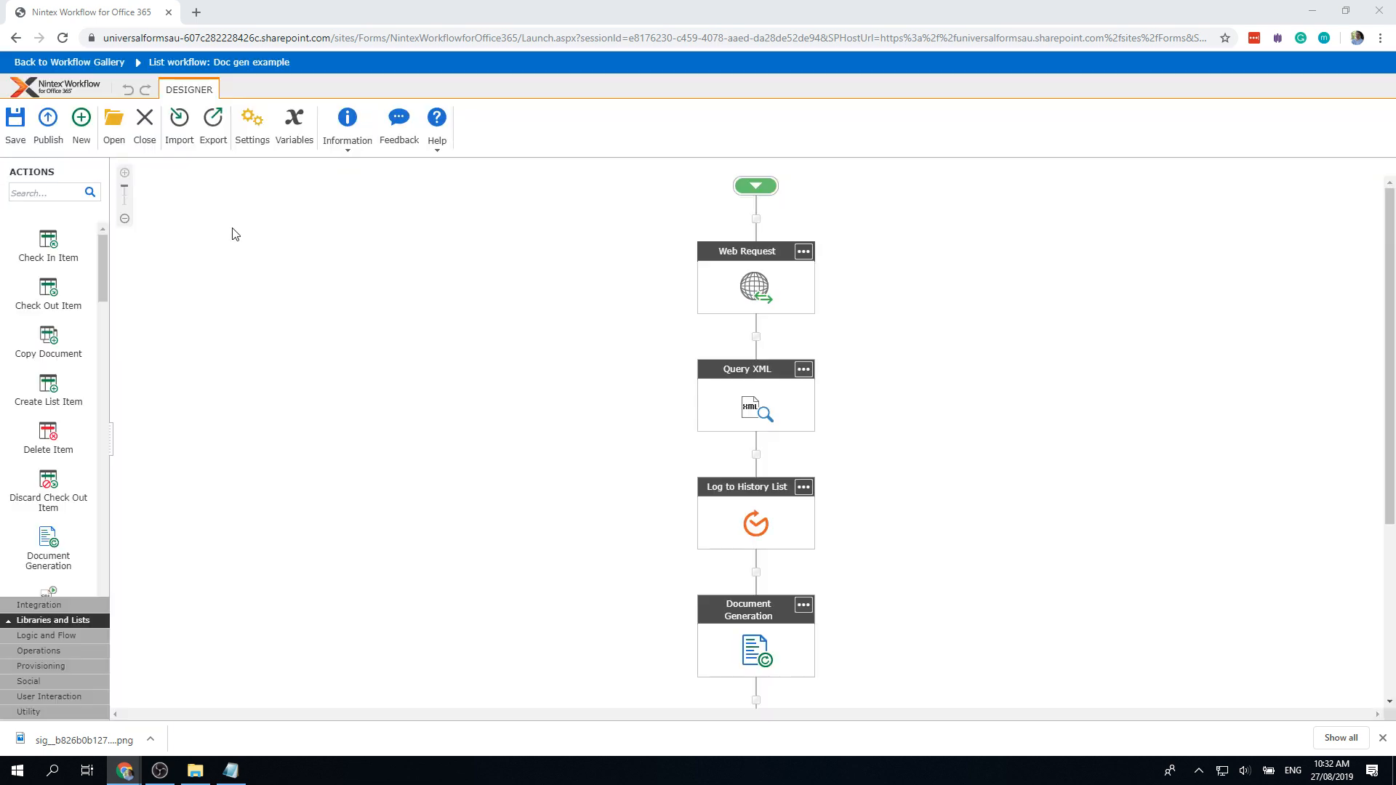
Step: Inspect the site address in the Log to History List message, discarding the accidental edits
{"action": "double_click", "coordinate": [763, 524]}
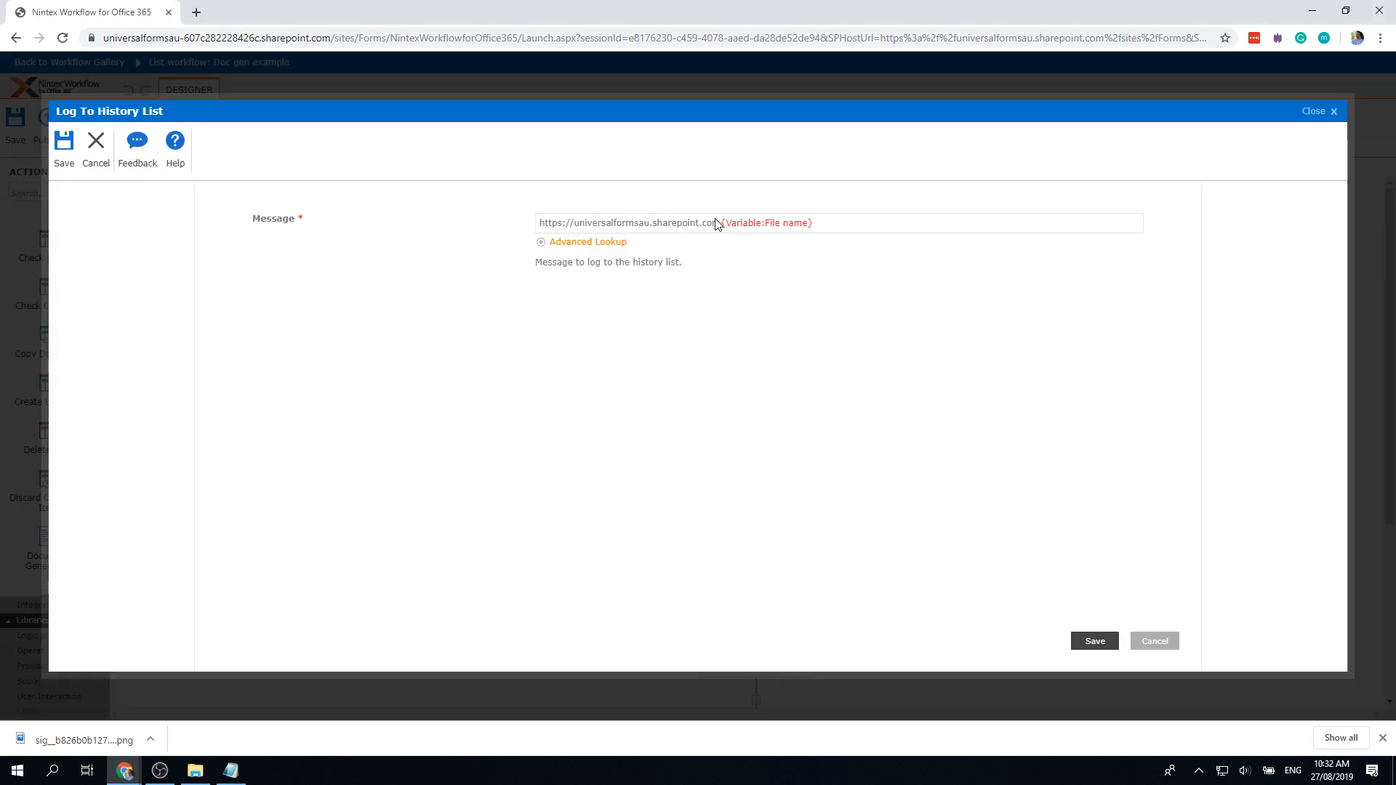
{"action": "left_click_drag", "start_coordinate": [720, 227], "coordinate": [663, 223]}
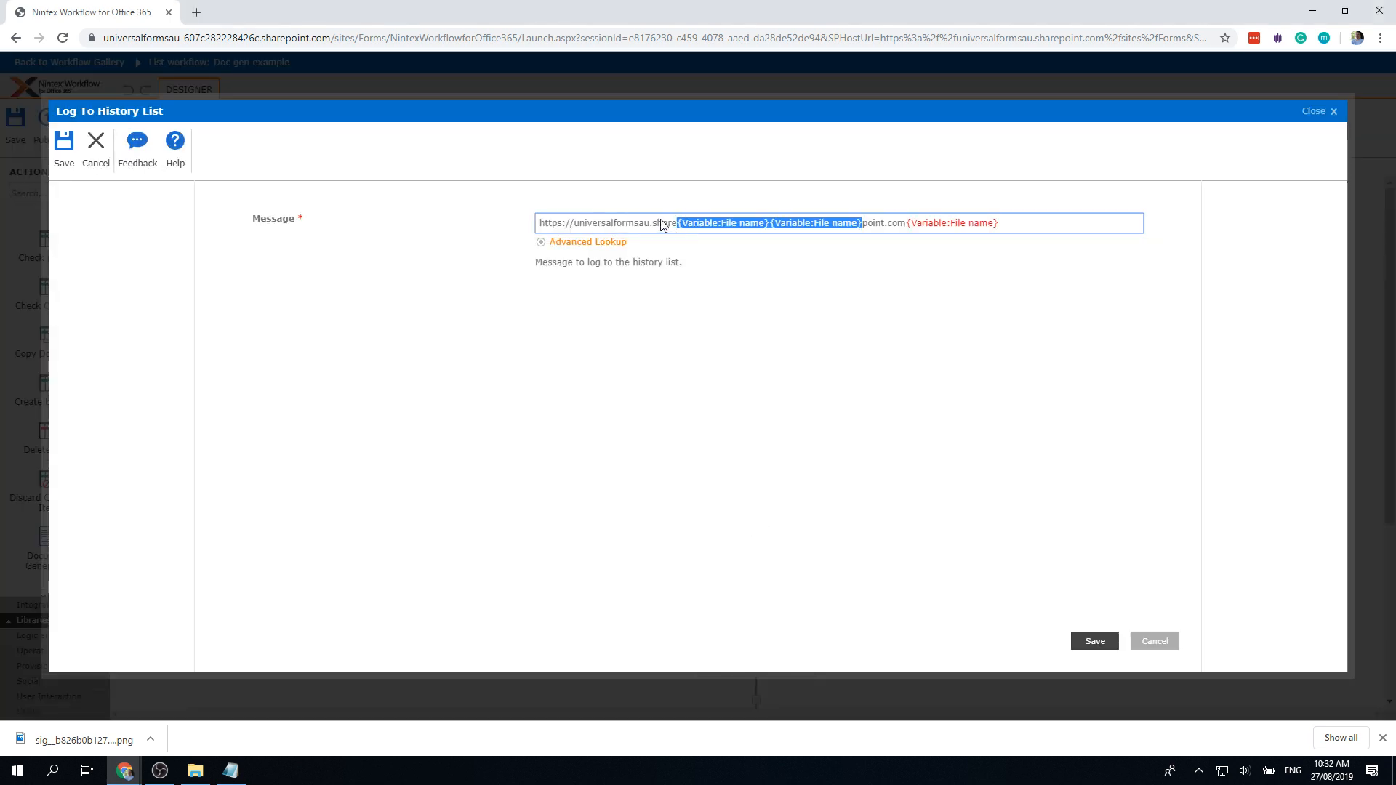
{"action": "left_click", "coordinate": [1163, 641]}
{"action": "double_click", "coordinate": [748, 542]}
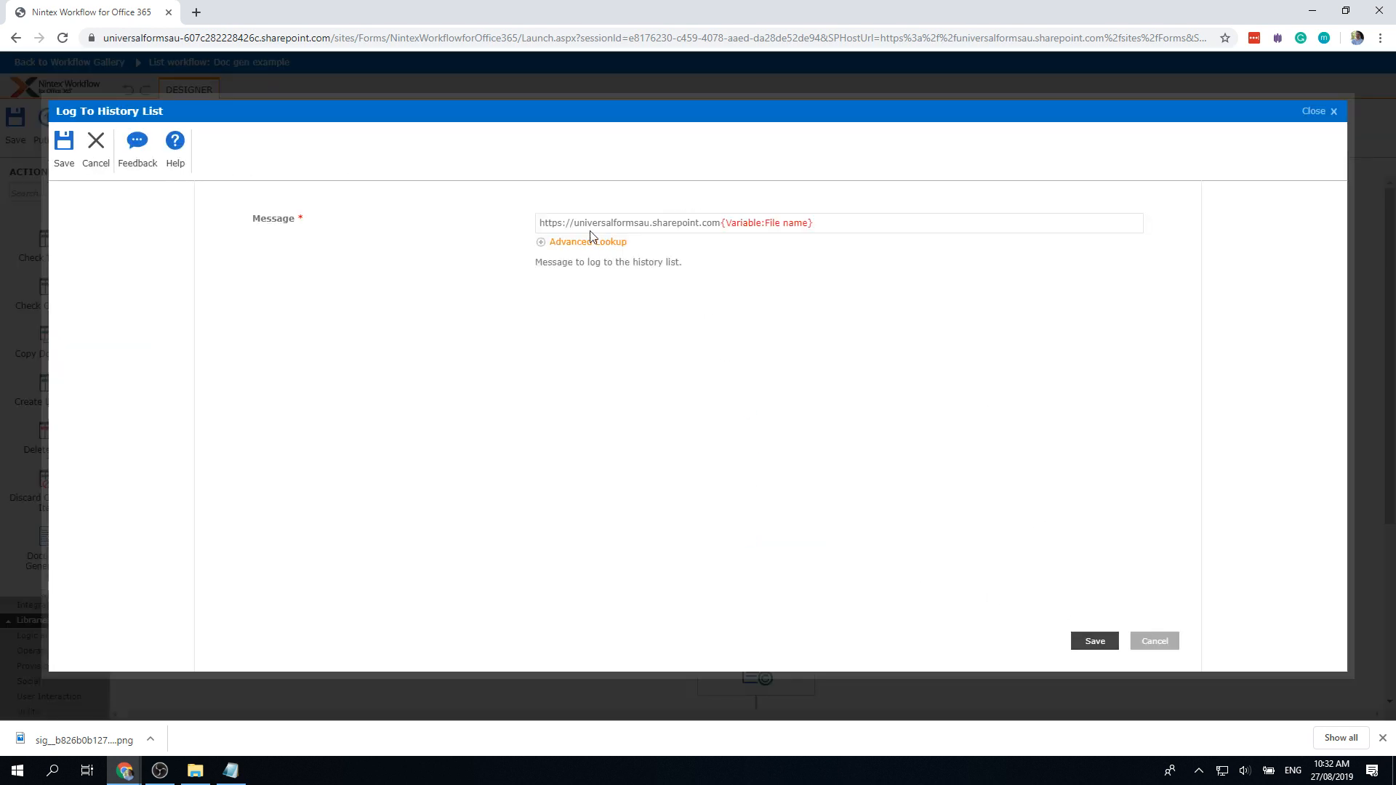
{"action": "left_click_drag", "start_coordinate": [539, 223], "coordinate": [720, 234]}
{"action": "key", "text": "ctrl+c"}
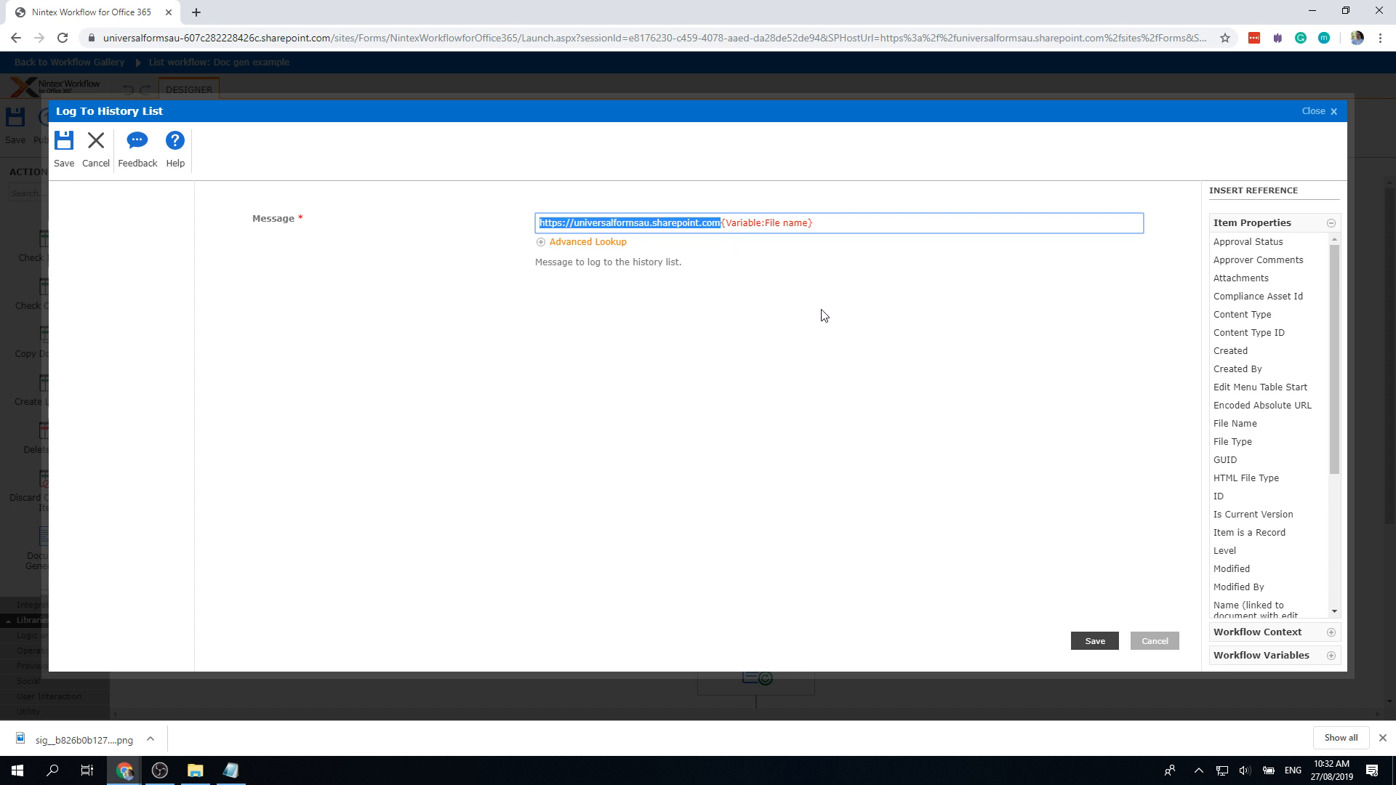
{"action": "left_click", "coordinate": [1140, 642]}
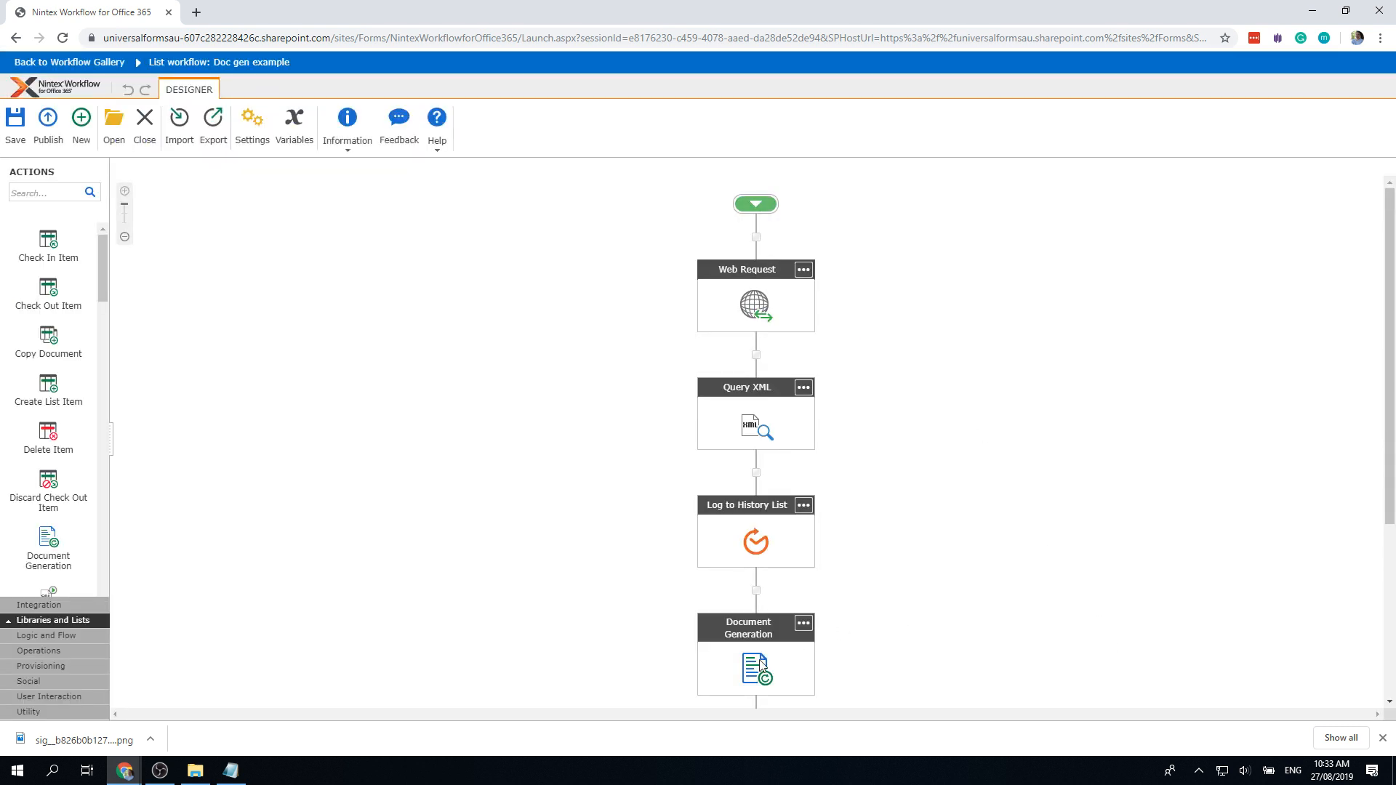
{"action": "scroll", "coordinate": [771, 654], "scroll_direction": "down", "scroll_amount": 1}
{"action": "double_click", "coordinate": [752, 580]}
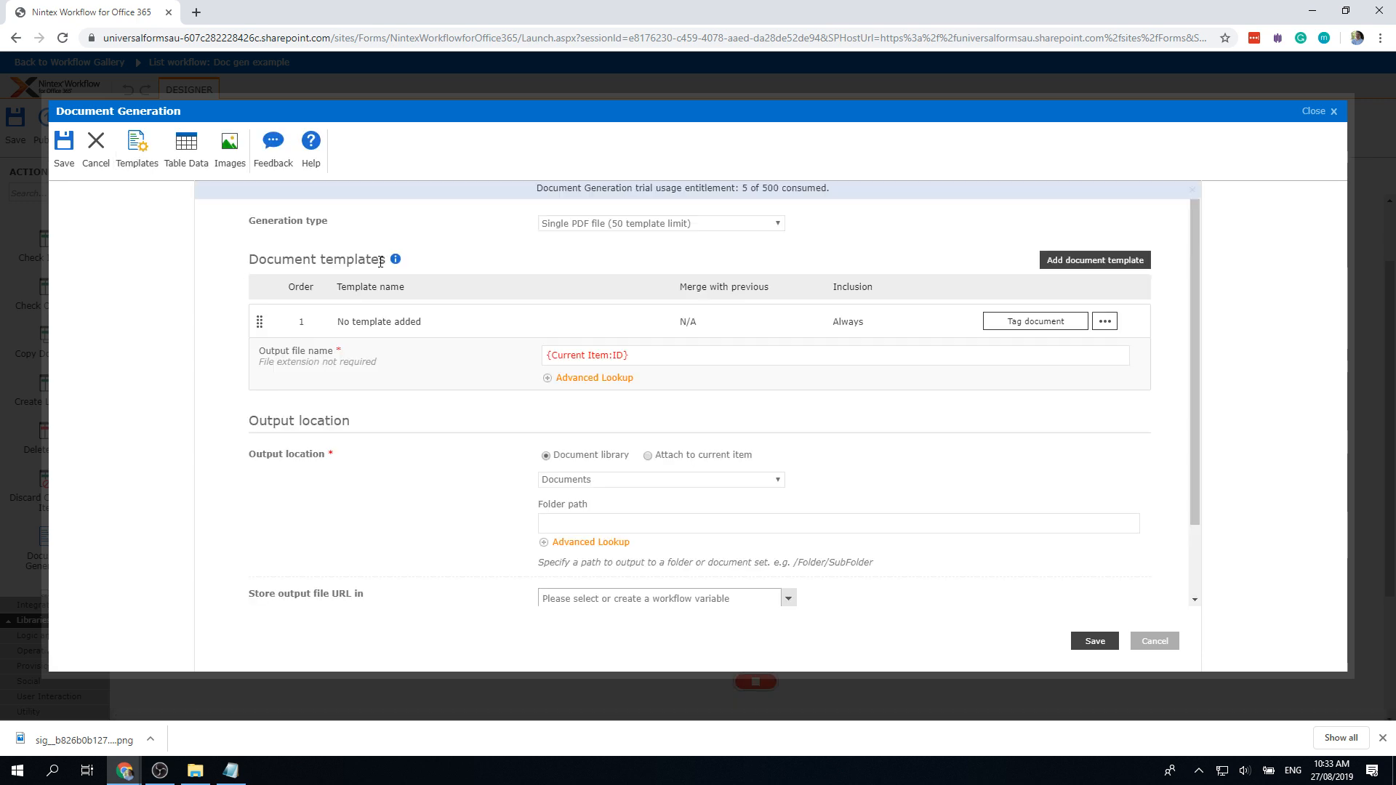
{"action": "left_click", "coordinate": [231, 149]}
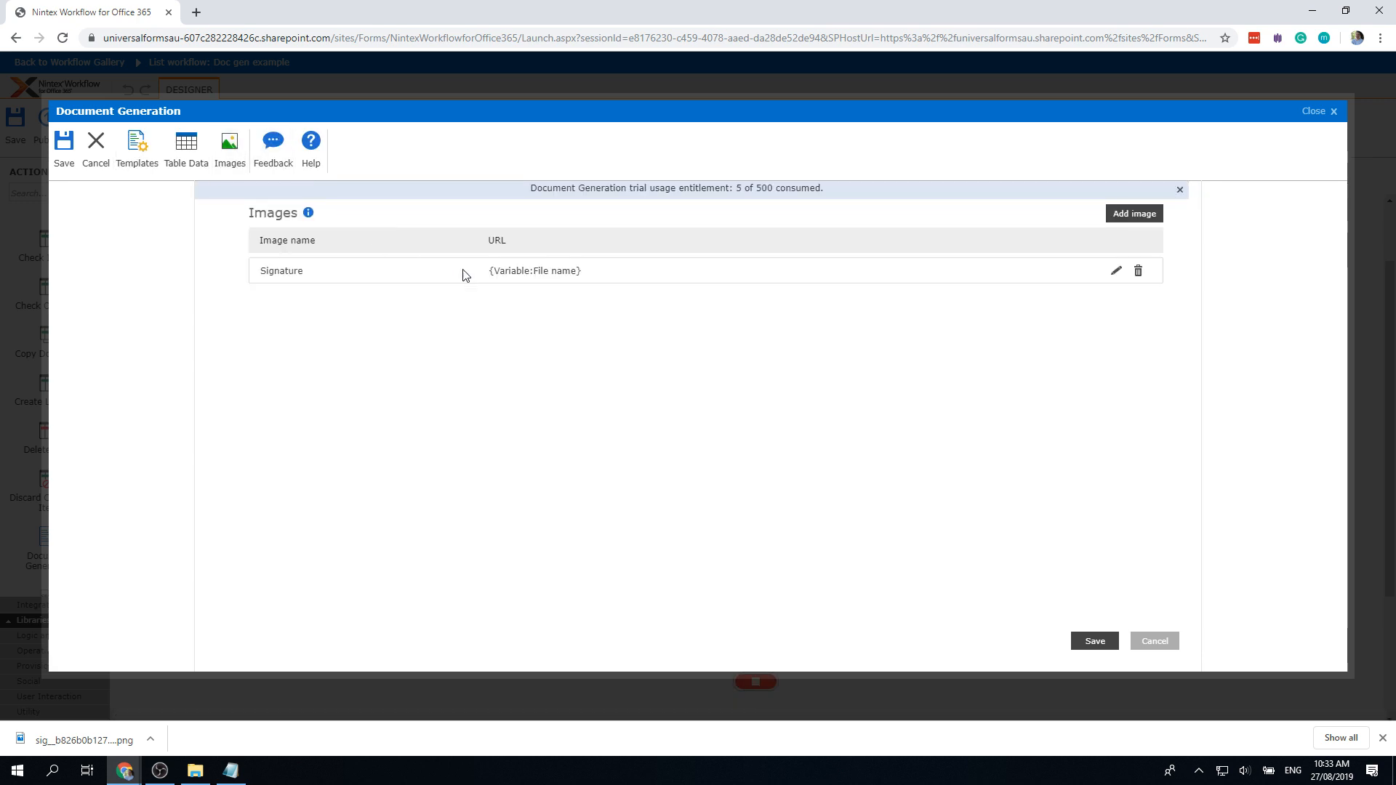
{"action": "left_click", "coordinate": [1116, 273]}
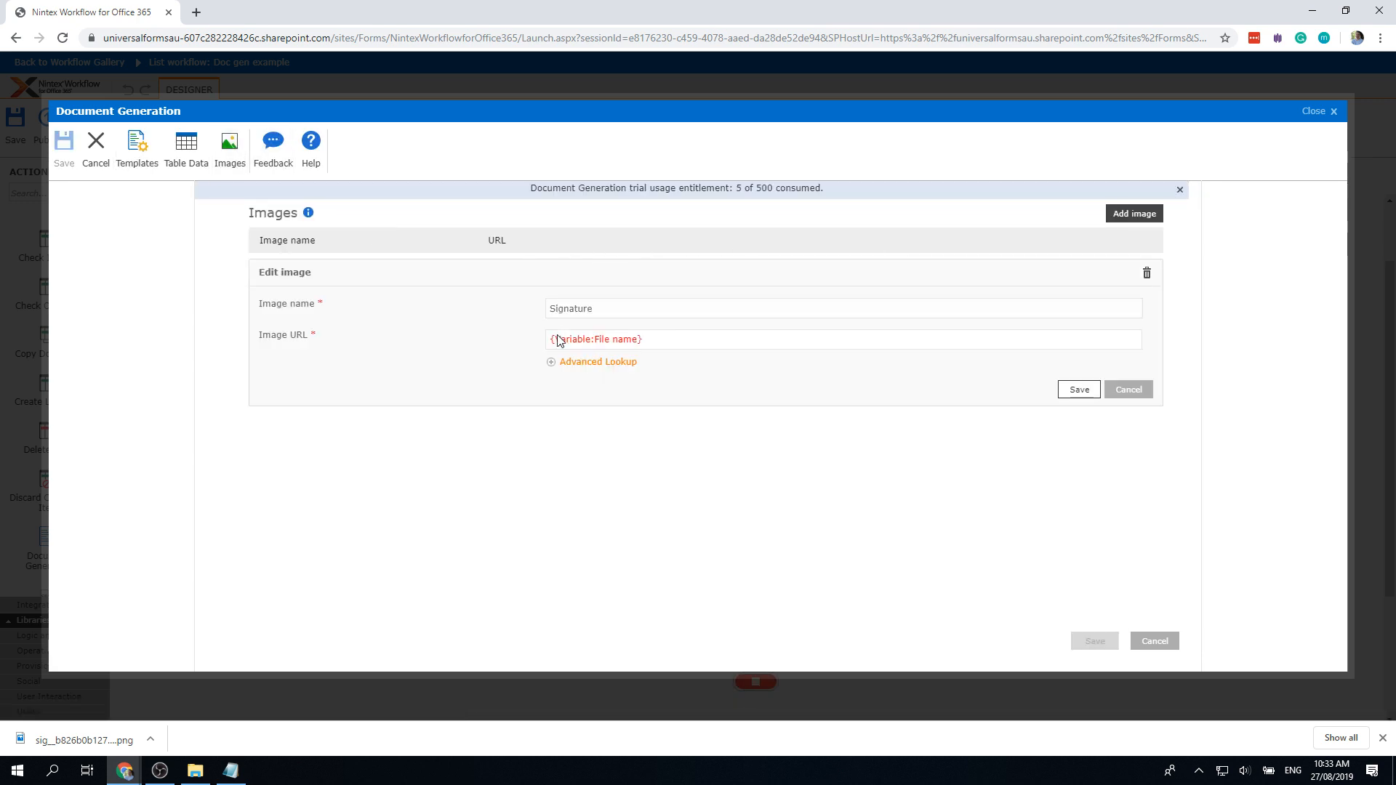
{"action": "left_click", "coordinate": [644, 342]}
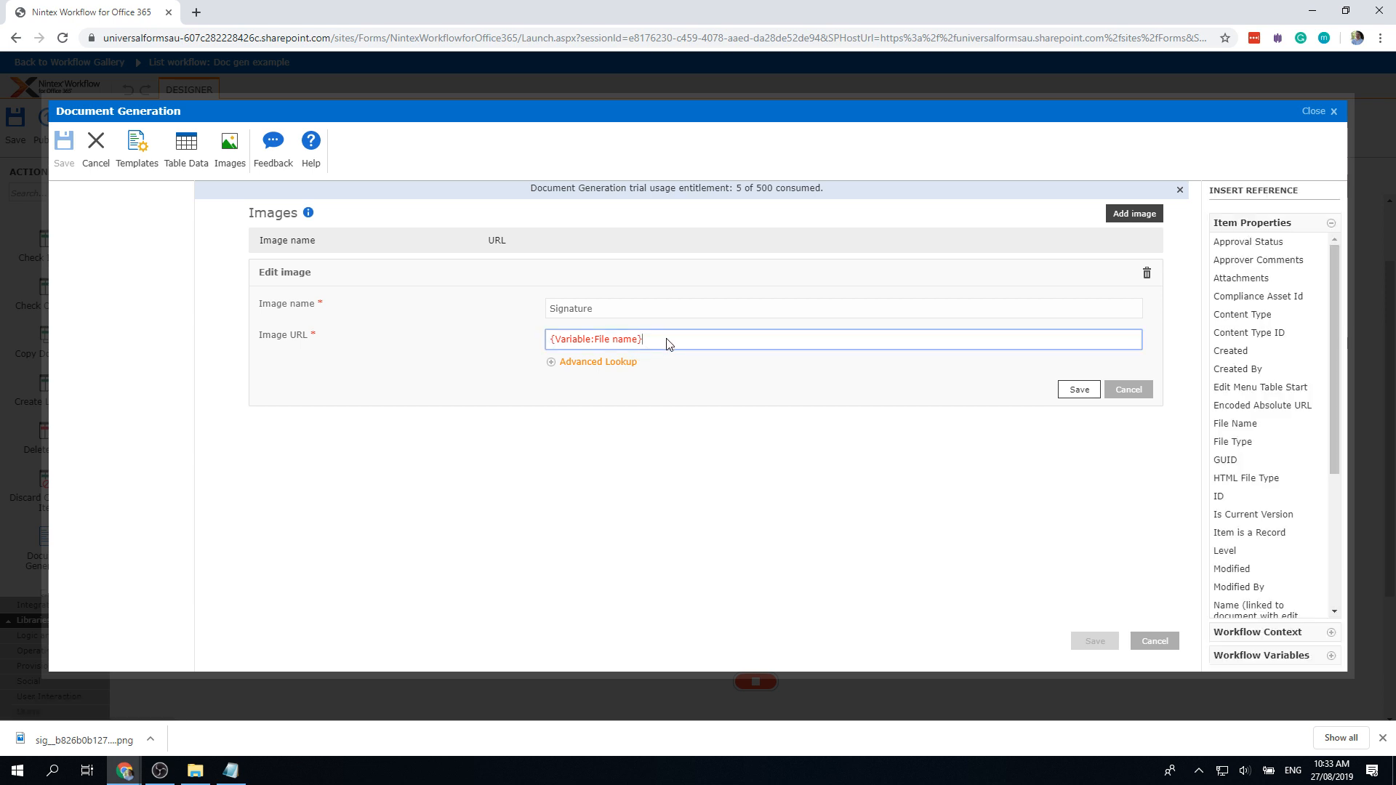
{"action": "key", "text": "ctrl+v"}
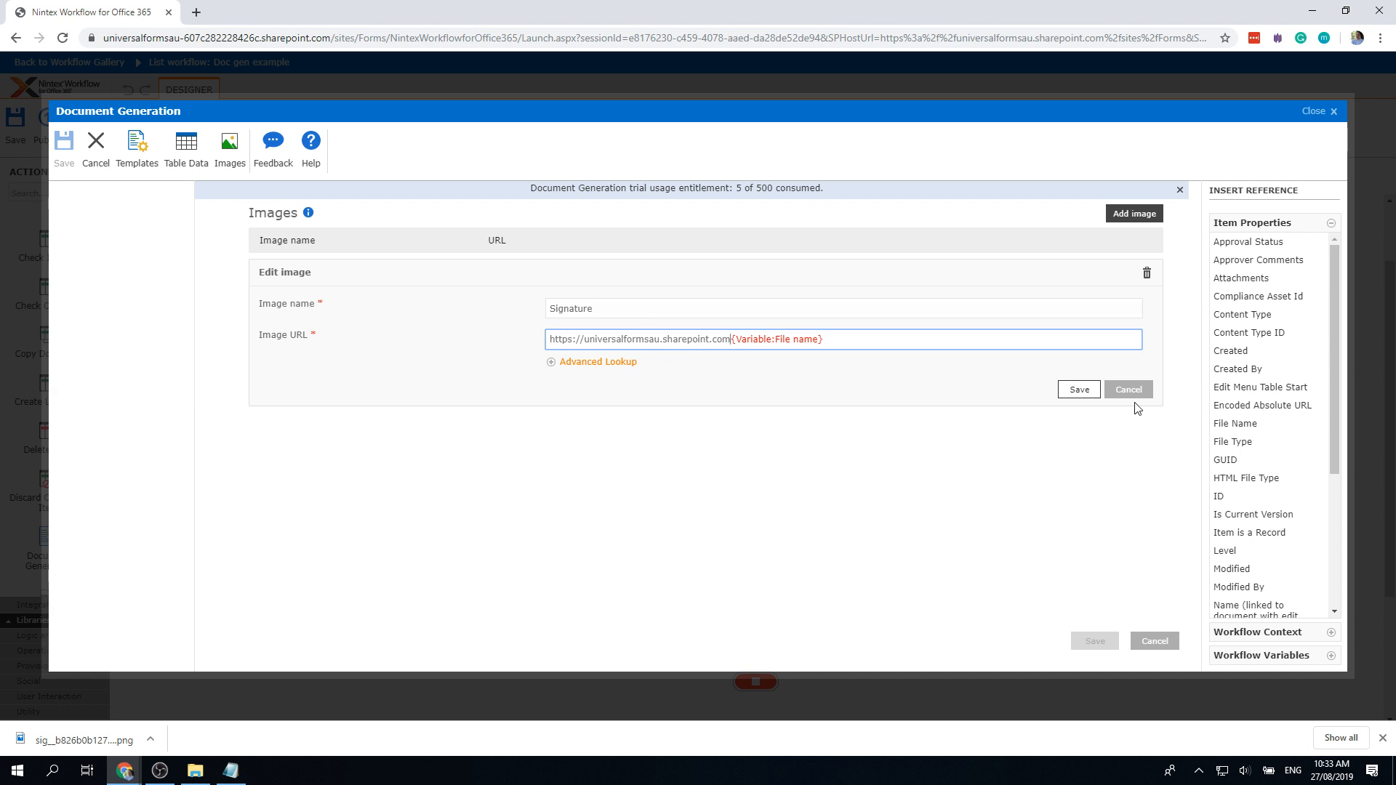
{"action": "left_click", "coordinate": [1085, 390]}
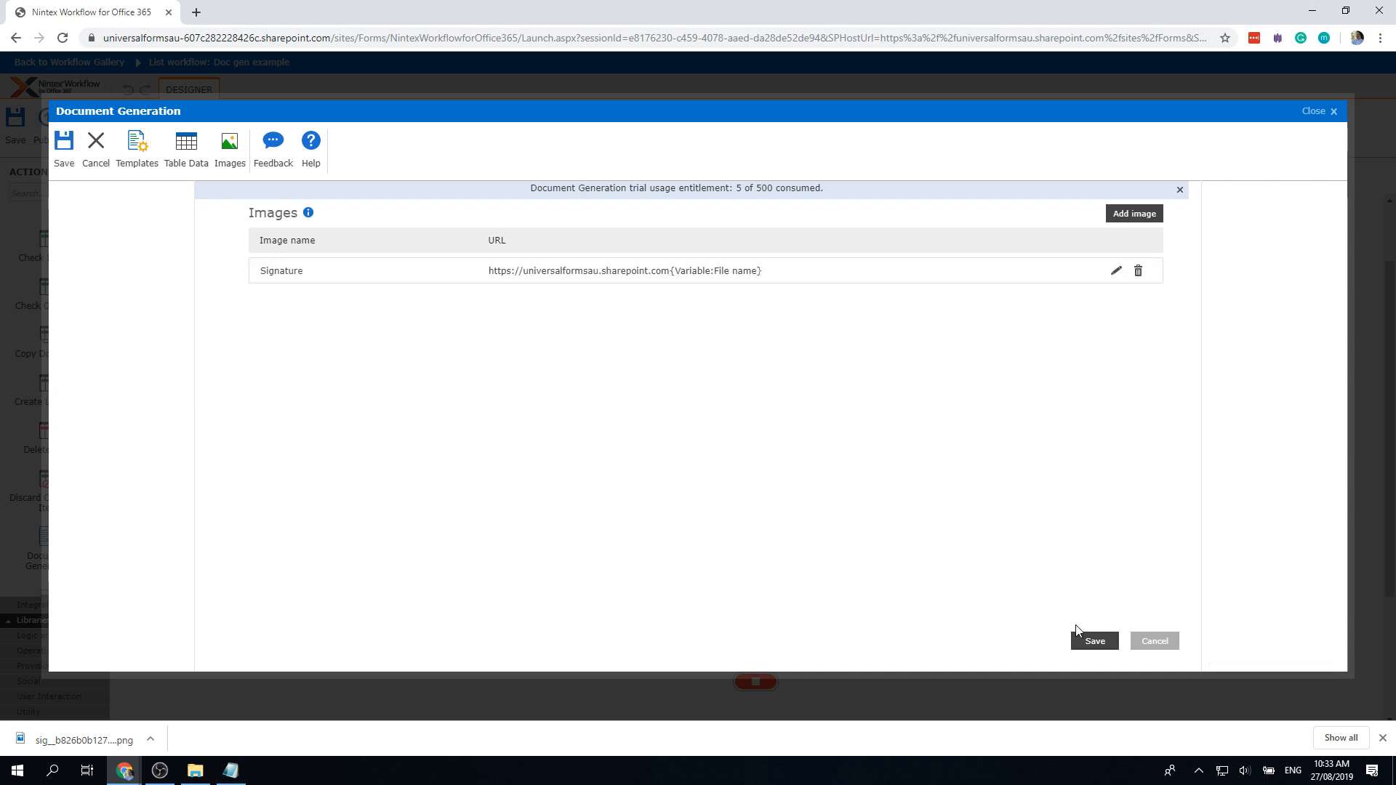
{"action": "left_click", "coordinate": [1093, 642]}
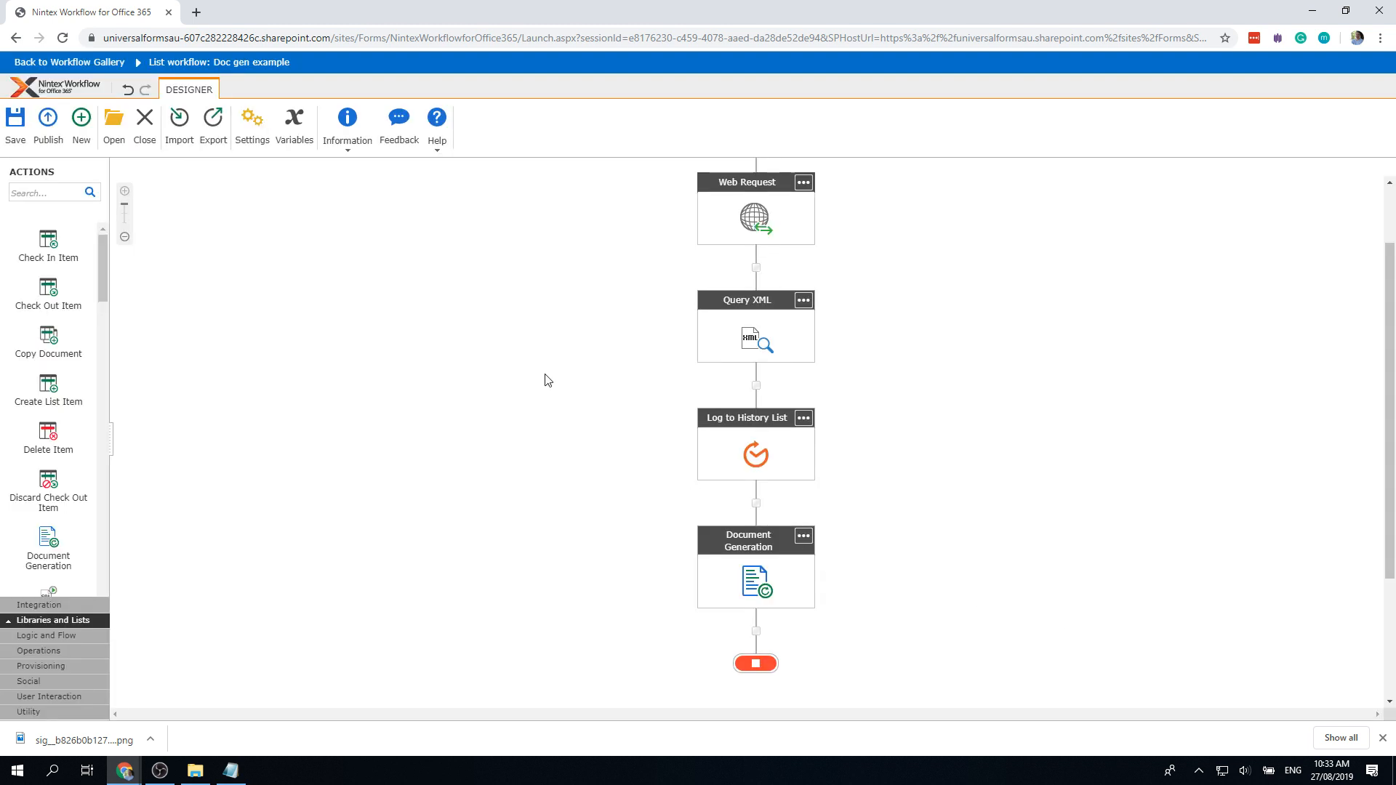
Step: Publish the Signature example workflow and acknowledge the published confirmation
{"action": "left_click", "coordinate": [48, 124]}
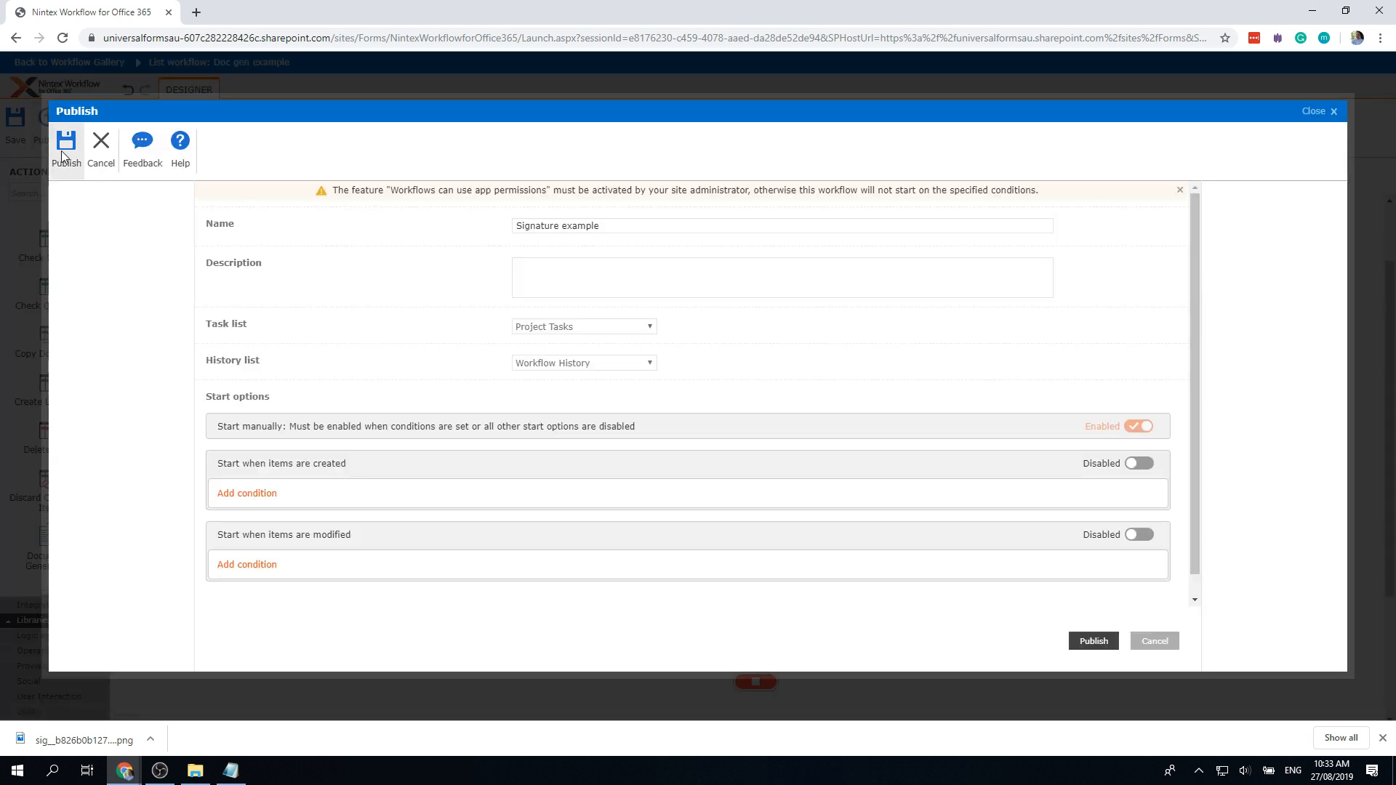
{"action": "left_click", "coordinate": [65, 149]}
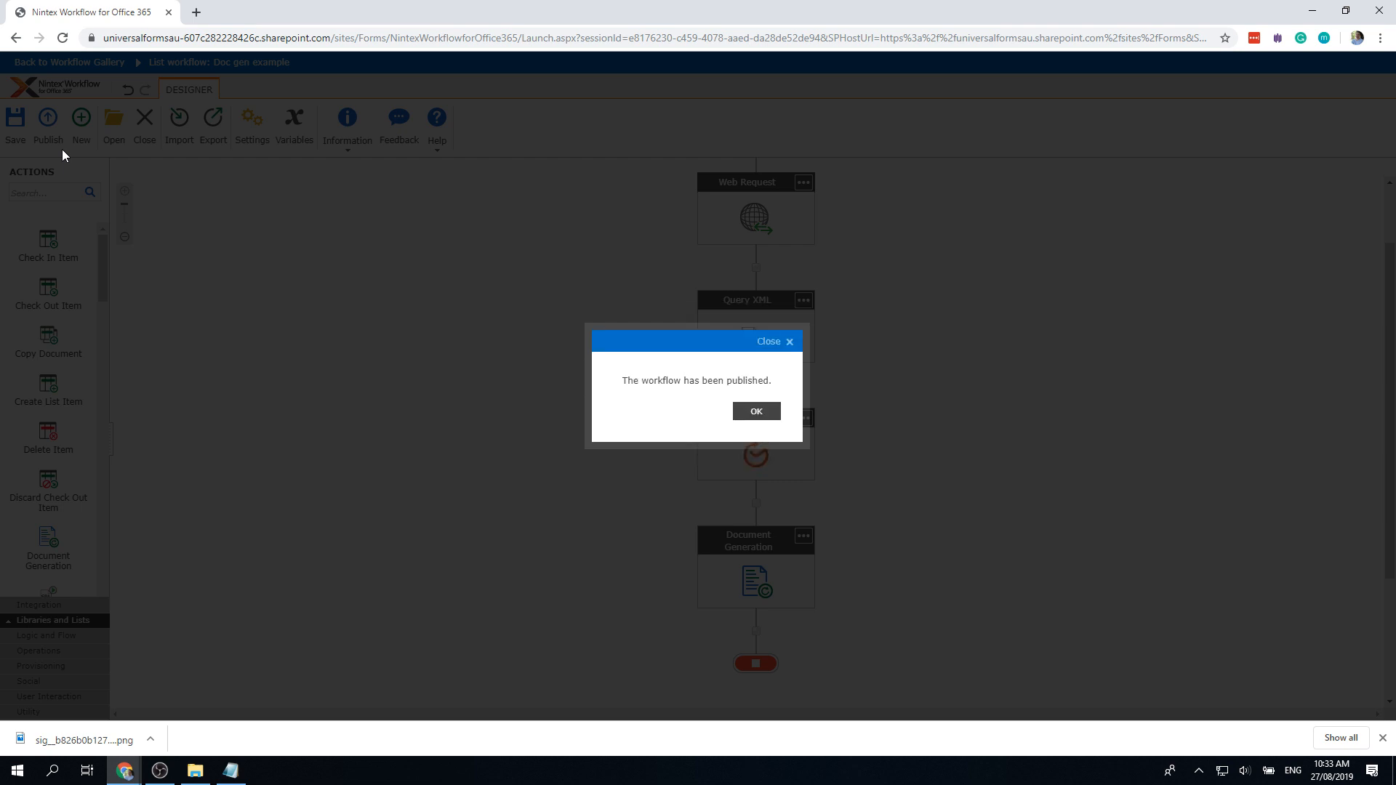
{"action": "left_click", "coordinate": [757, 411]}
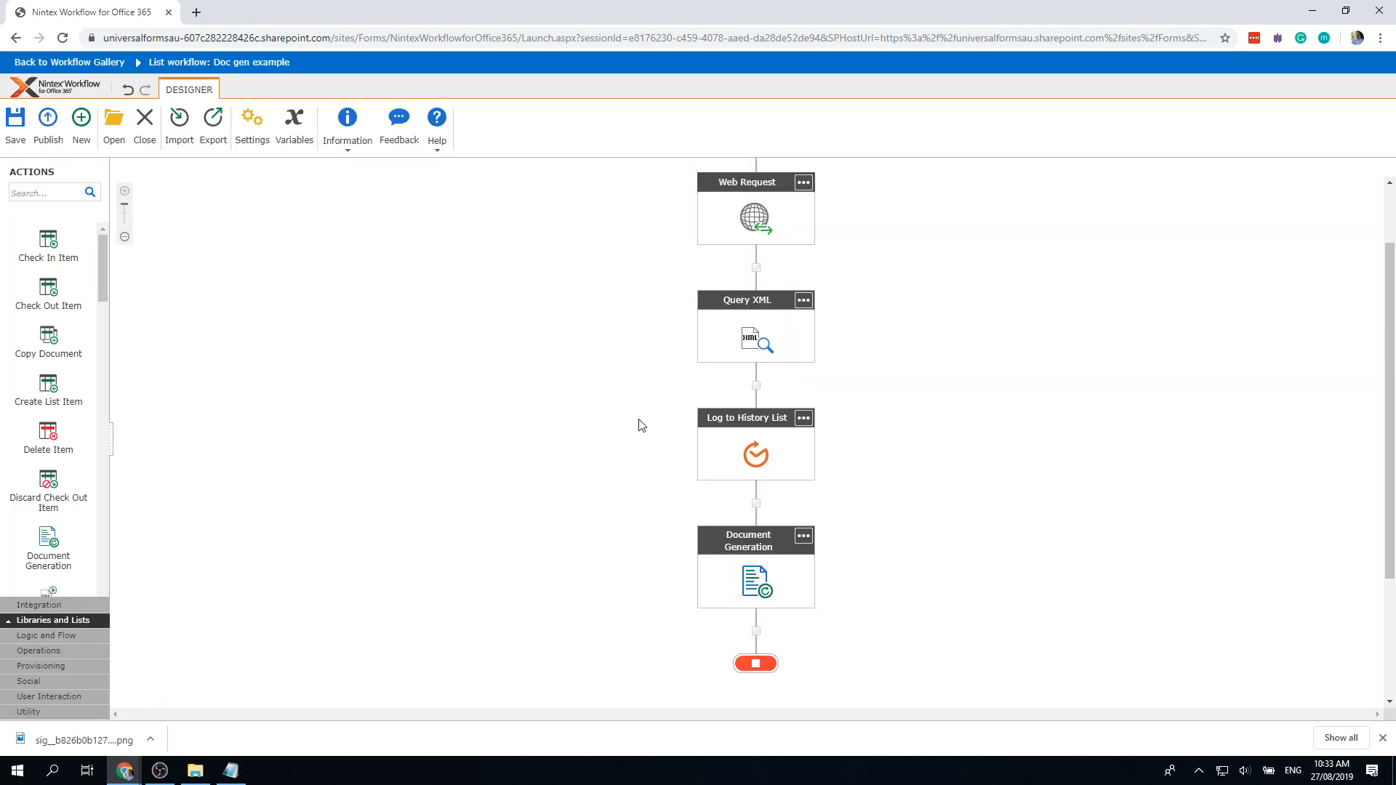
Step: Start Signature example on the Doc gen example item and open its running instance's status
{"action": "left_click", "coordinate": [148, 127]}
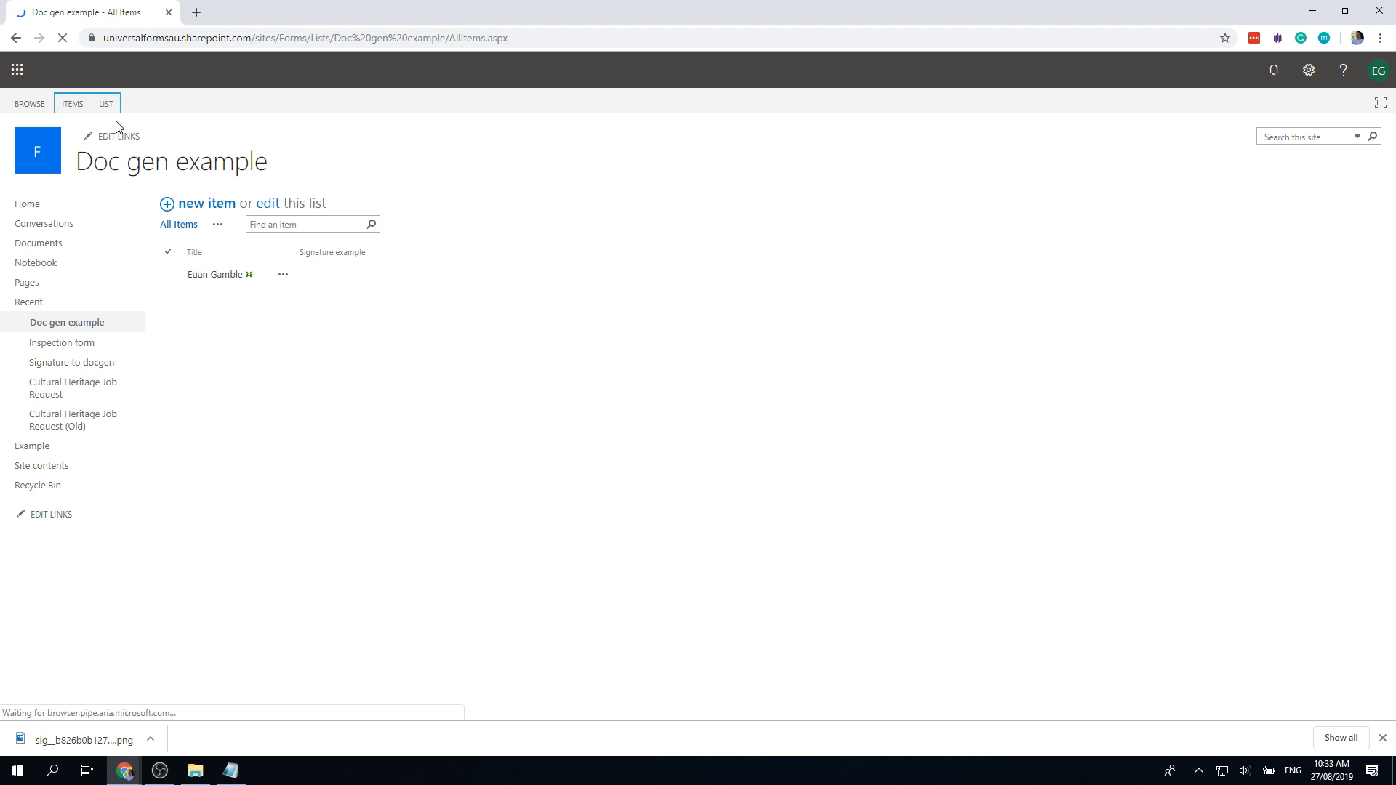
{"action": "left_click", "coordinate": [282, 273]}
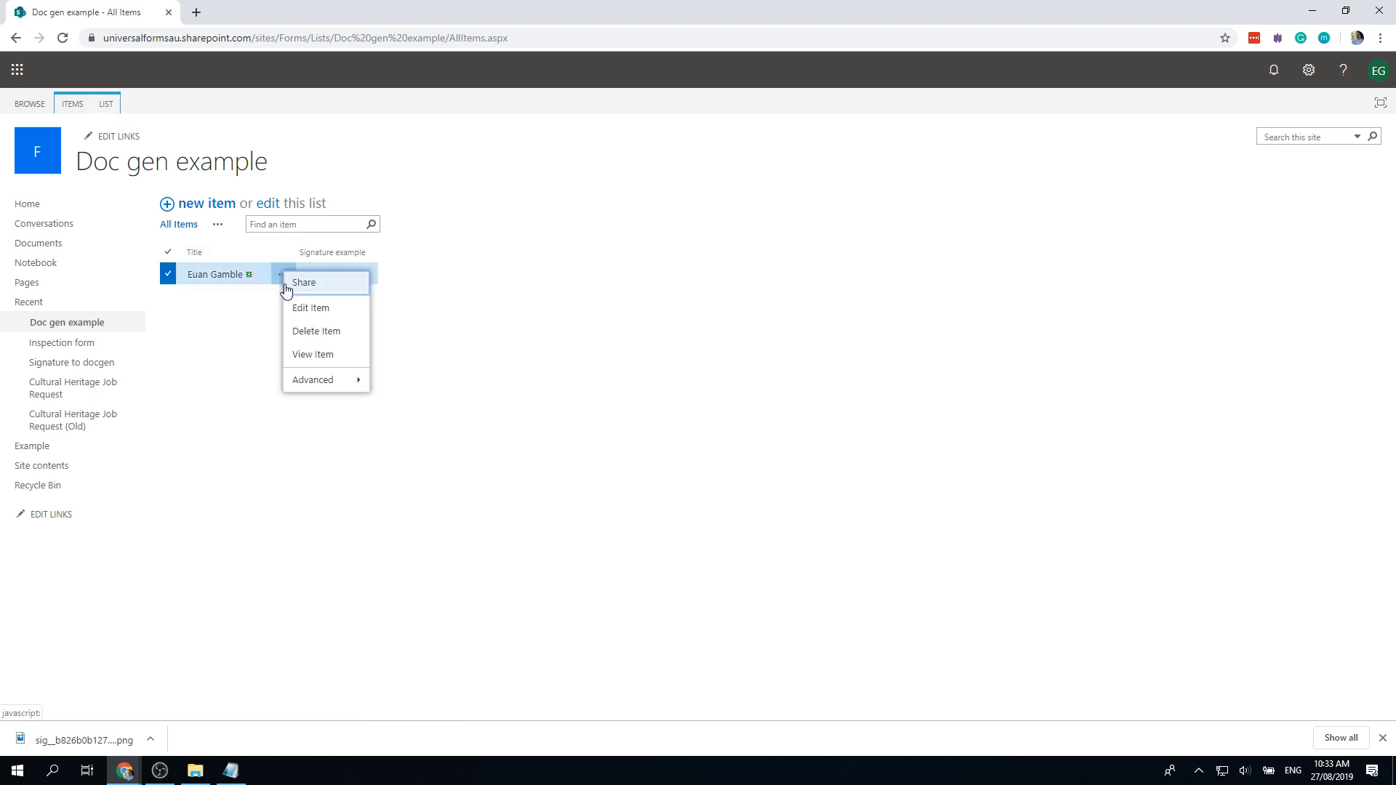
{"action": "mouse_move", "coordinate": [370, 383]}
{"action": "left_click", "coordinate": [420, 427]}
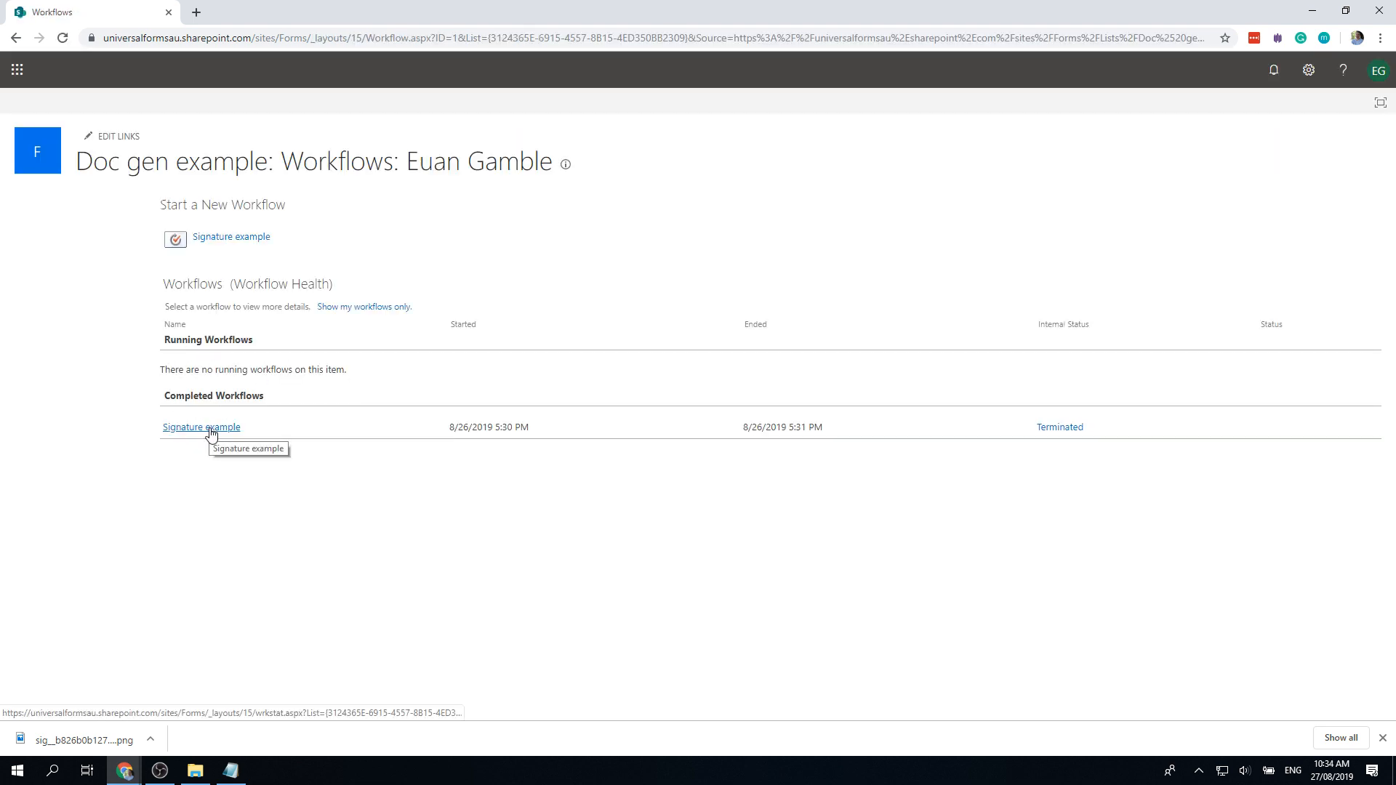
{"action": "left_click", "coordinate": [212, 239]}
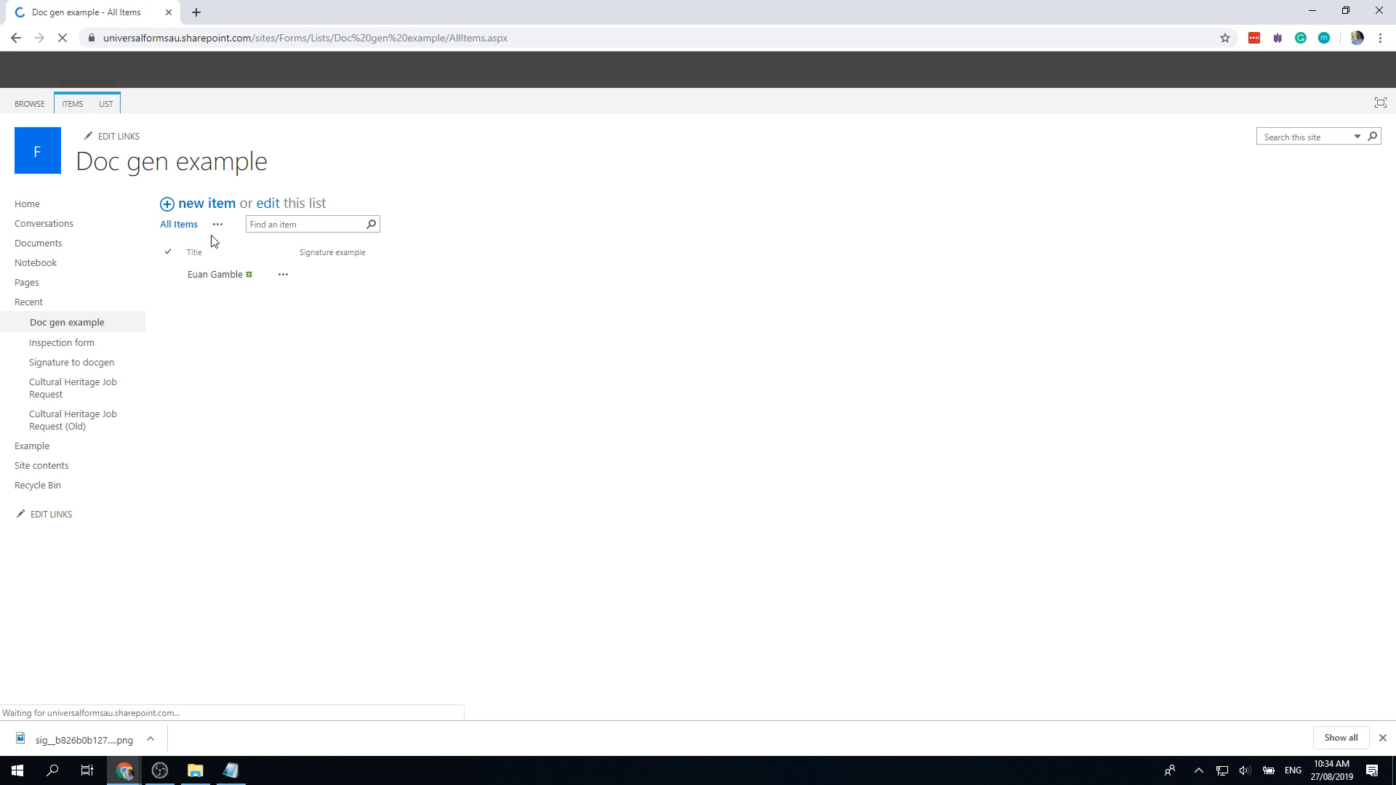
{"action": "left_click", "coordinate": [17, 39]}
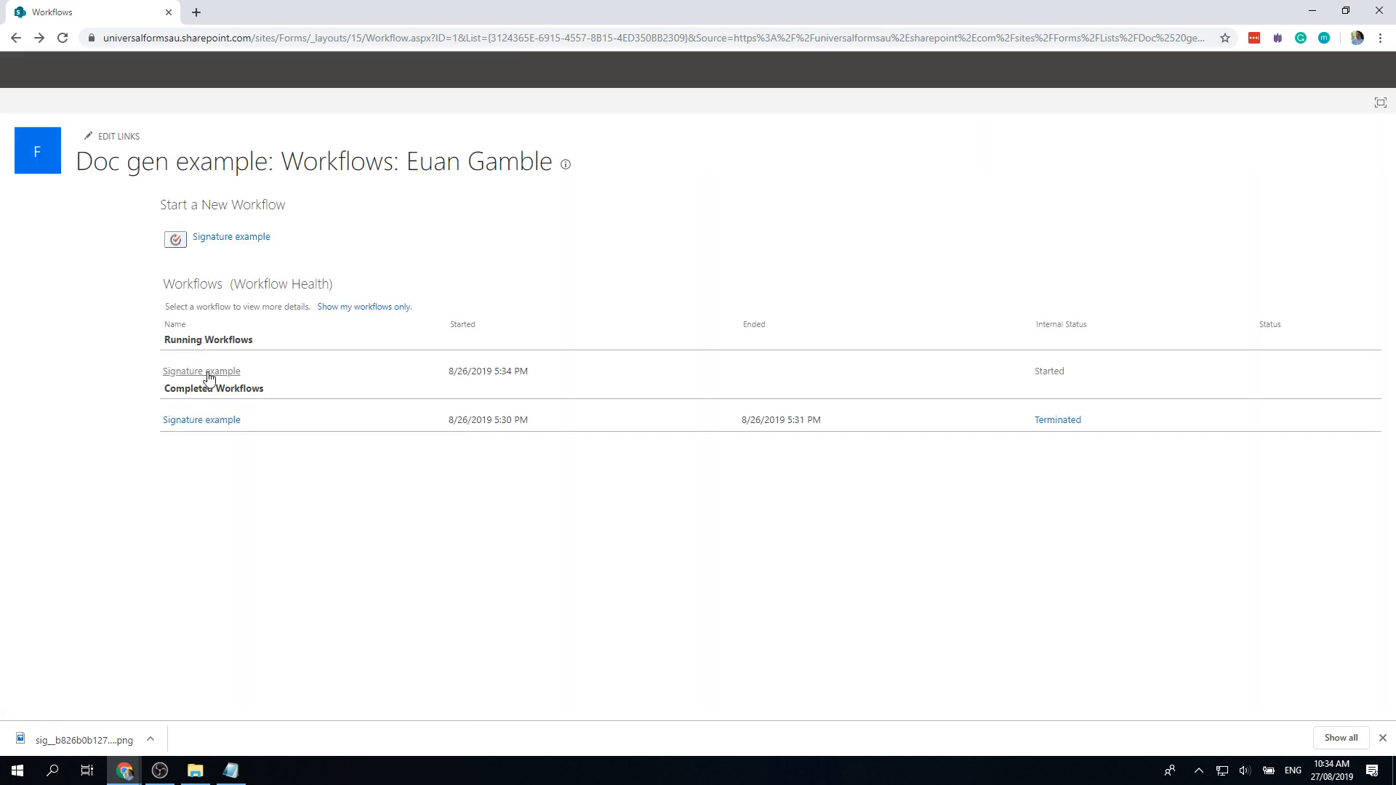
{"action": "left_click", "coordinate": [208, 373]}
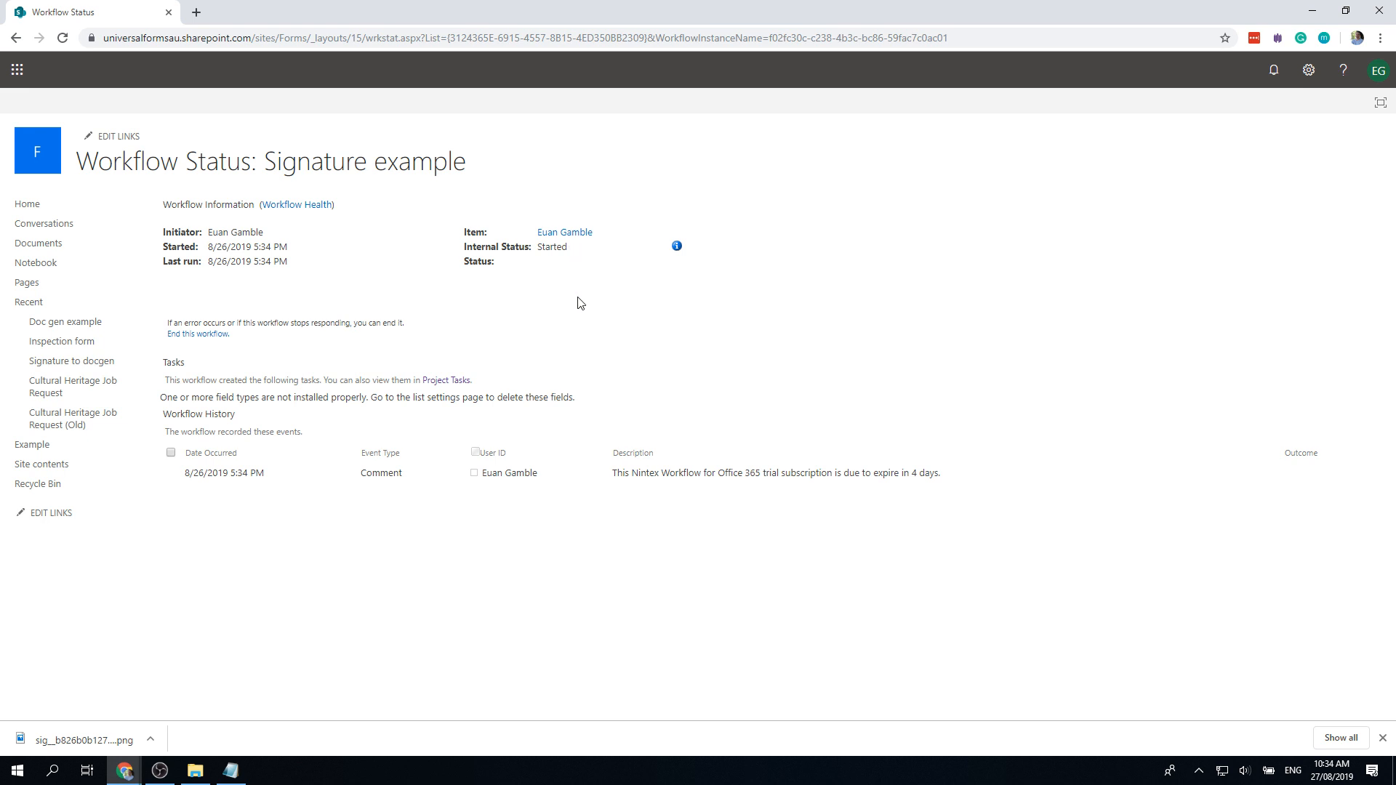
Step: Reload the Workflow Status page until the image URL is logged, then open Documents in a new tab
{"action": "key", "text": "F5"}
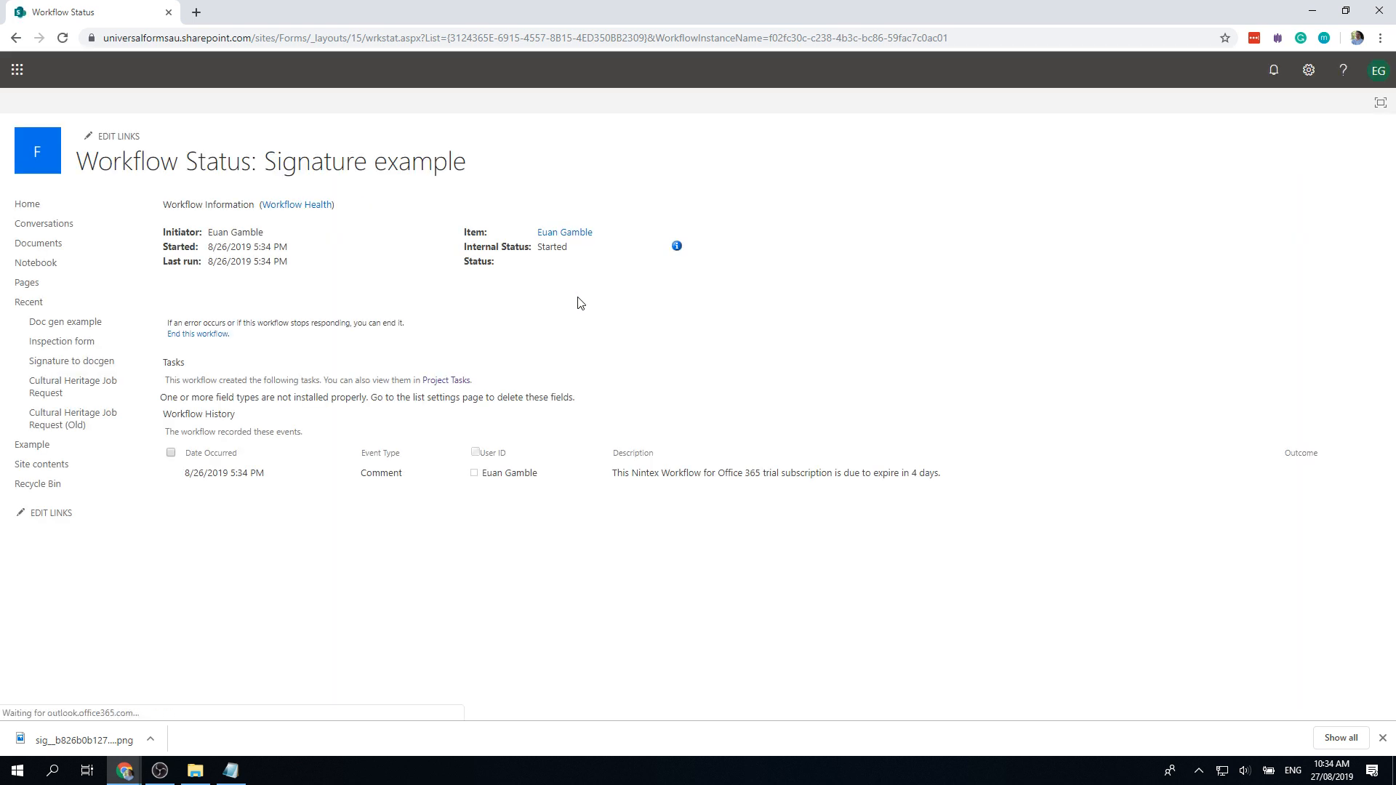
{"action": "key", "text": "F5"}
{"action": "key", "text": "F5"}
{"action": "key", "text": "F5"}
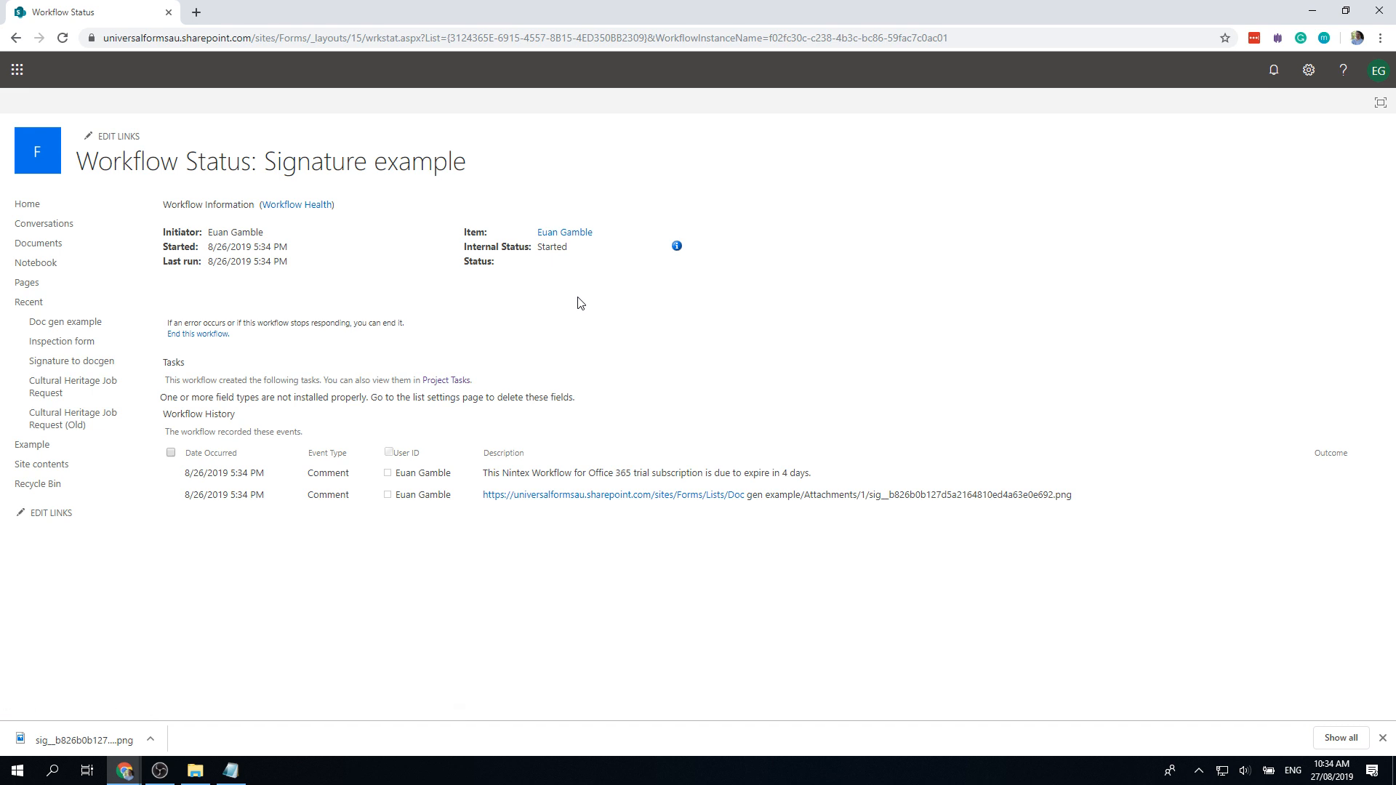
{"action": "key", "text": "F5"}
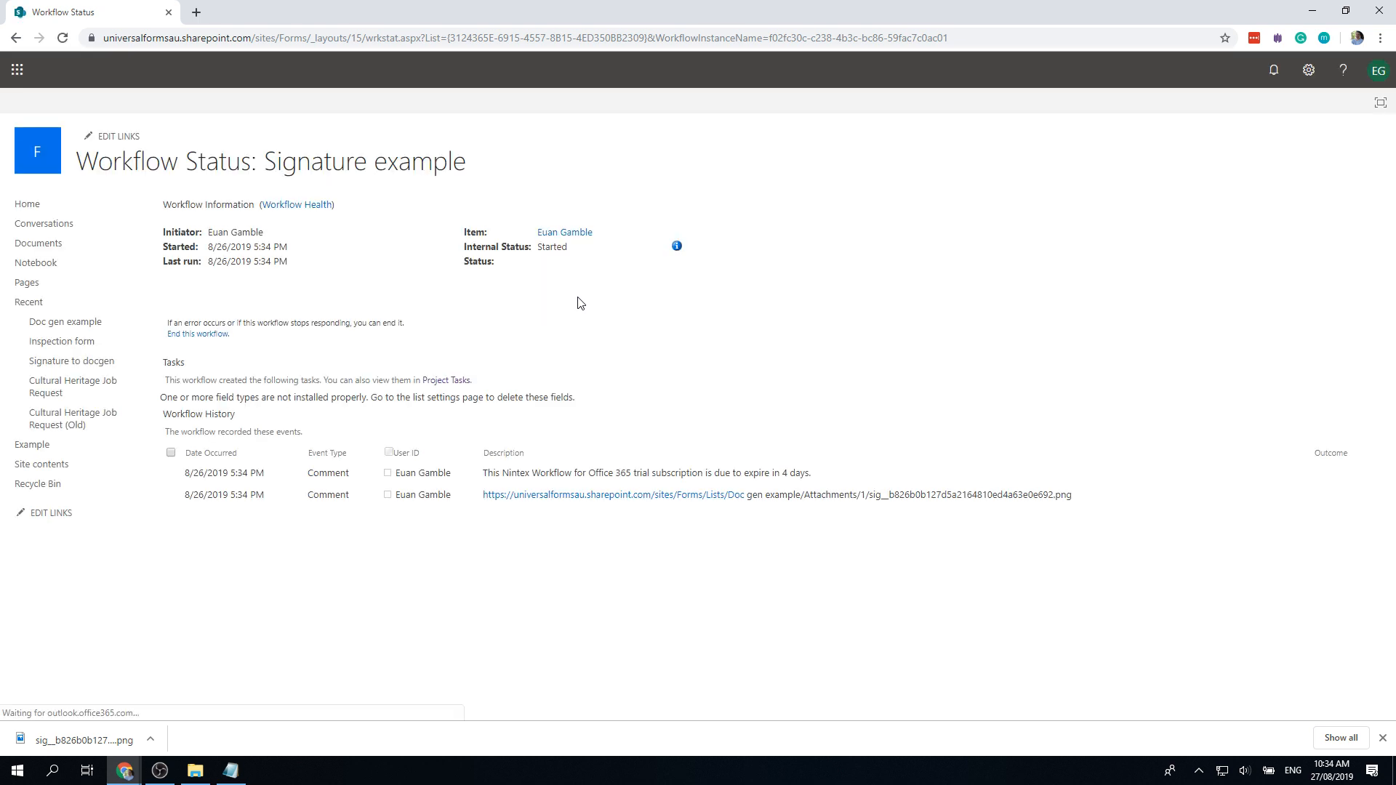
{"action": "middle_click", "coordinate": [56, 251]}
{"action": "left_click", "coordinate": [249, 15]}
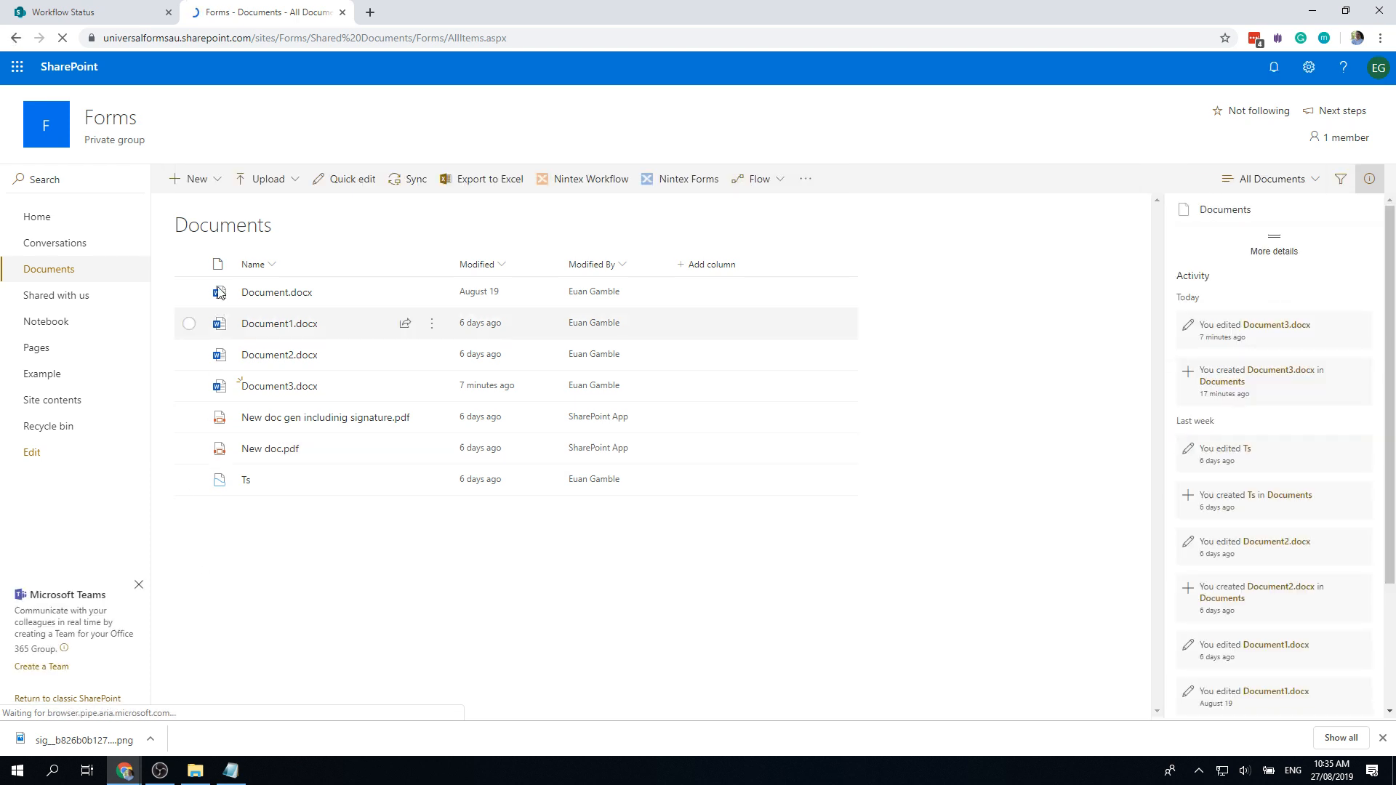
Step: Delete New doc gen includinig signature.pdf and New doc.pdf, then reload the Workflow Status tab
{"action": "left_click", "coordinate": [189, 419]}
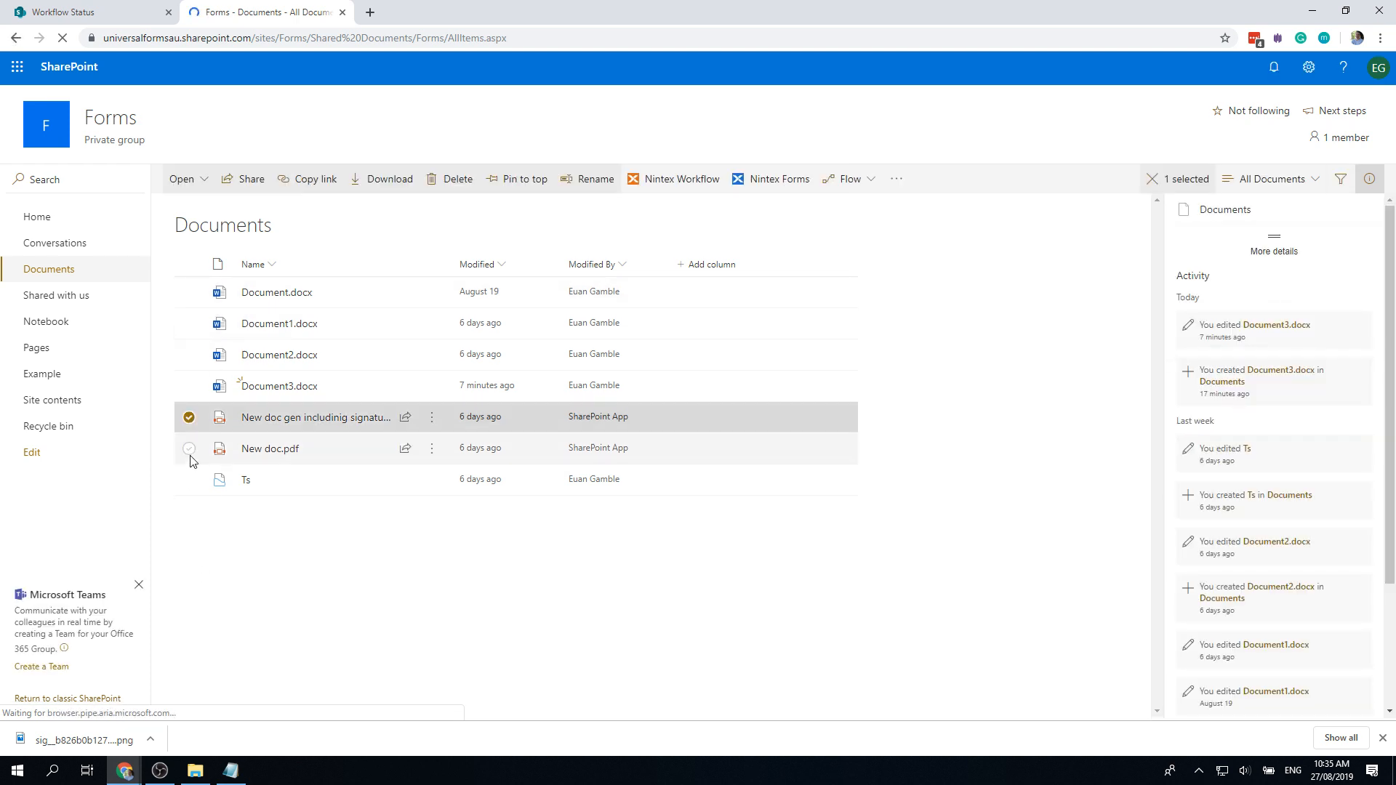
{"action": "left_click", "coordinate": [189, 447]}
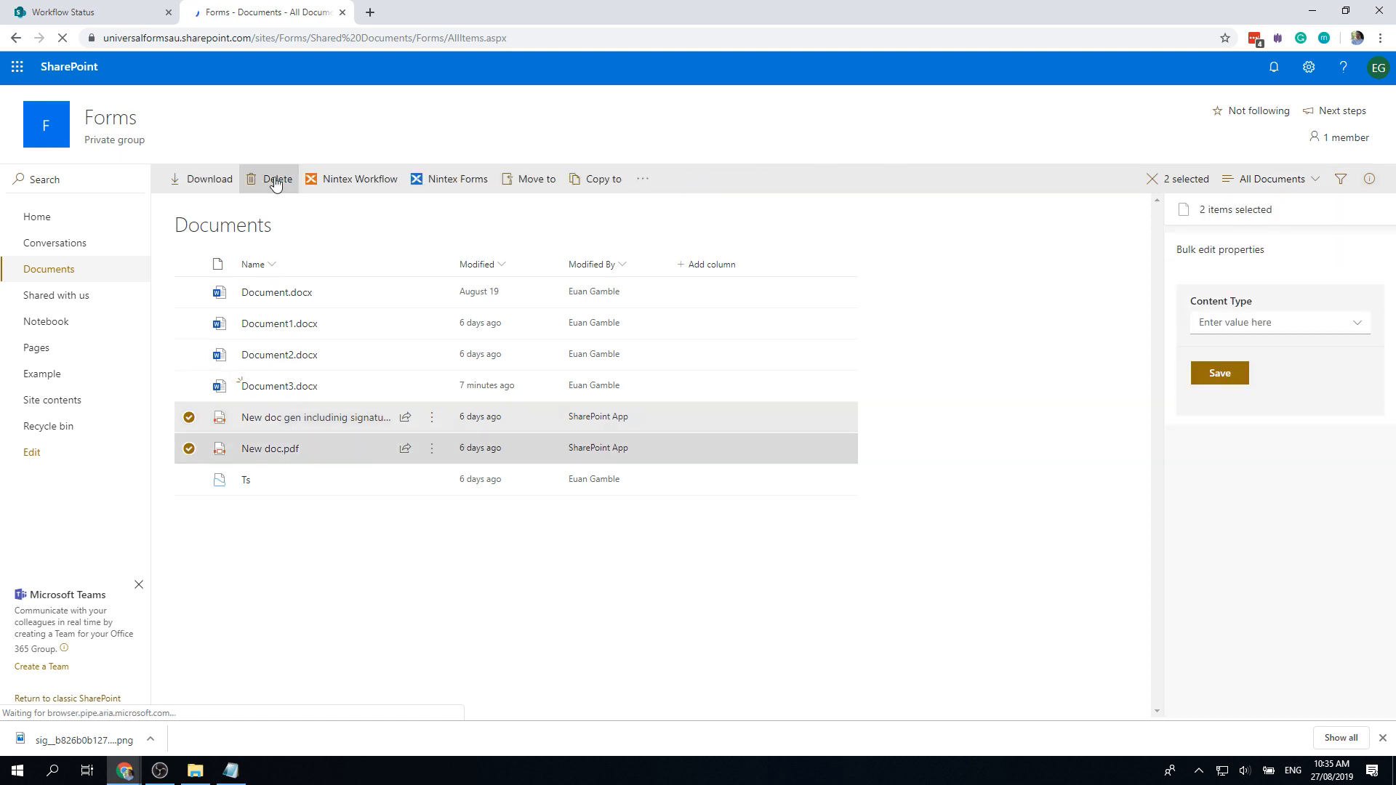
{"action": "left_click", "coordinate": [277, 179]}
{"action": "left_click", "coordinate": [704, 429]}
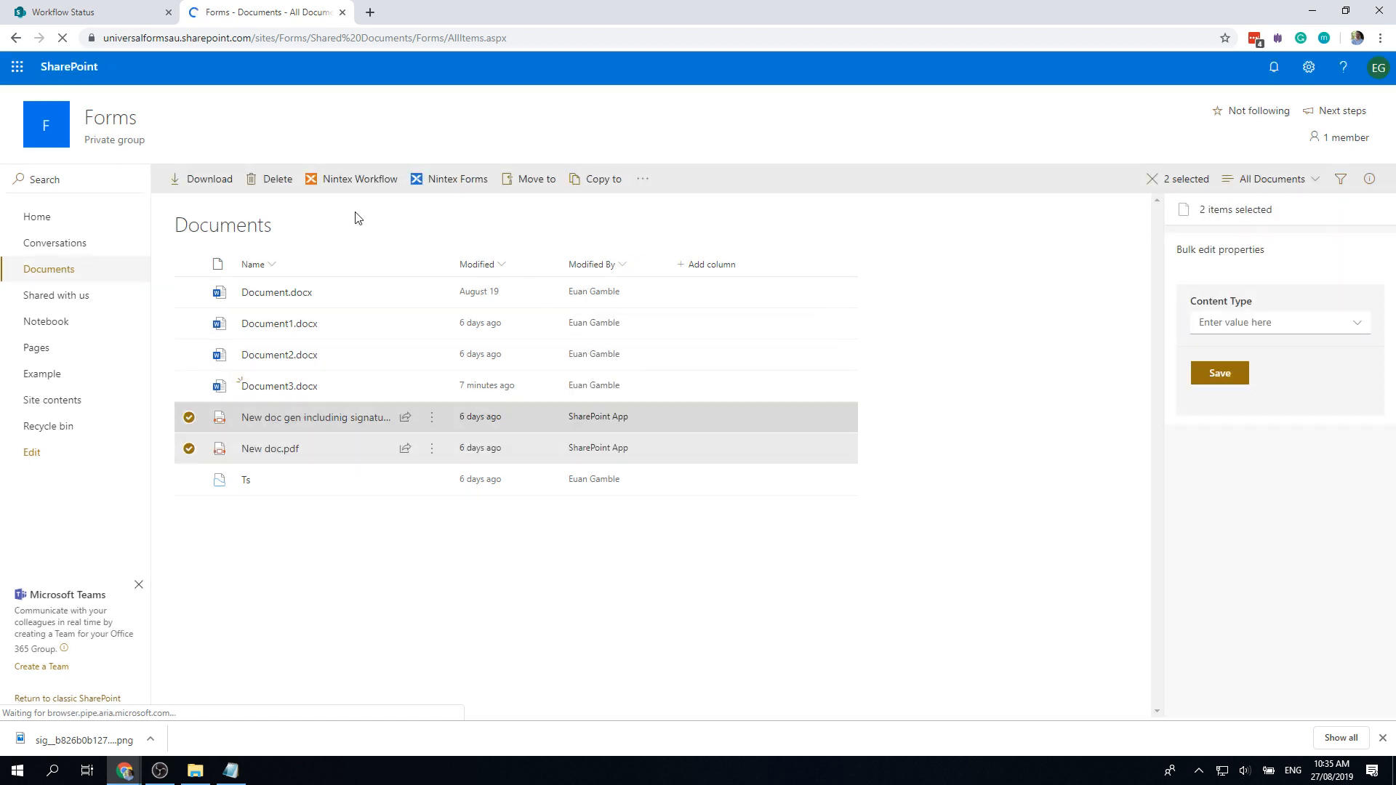
{"action": "left_click", "coordinate": [87, 13]}
{"action": "key", "text": "F5"}
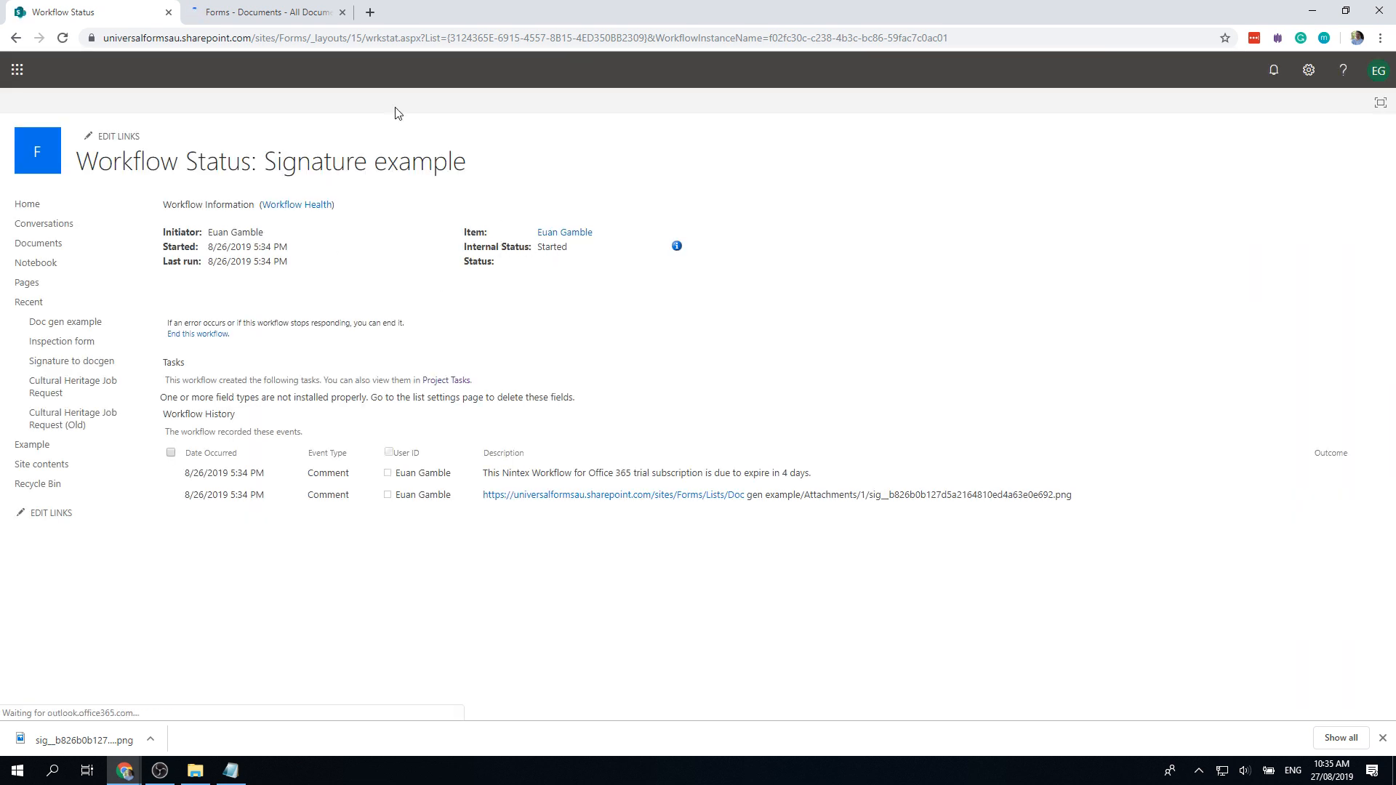
Step: Open the newly generated 1.pdf in Documents to view the handwritten '10:29 Am 27/8/2019'
{"action": "left_click", "coordinate": [280, 16]}
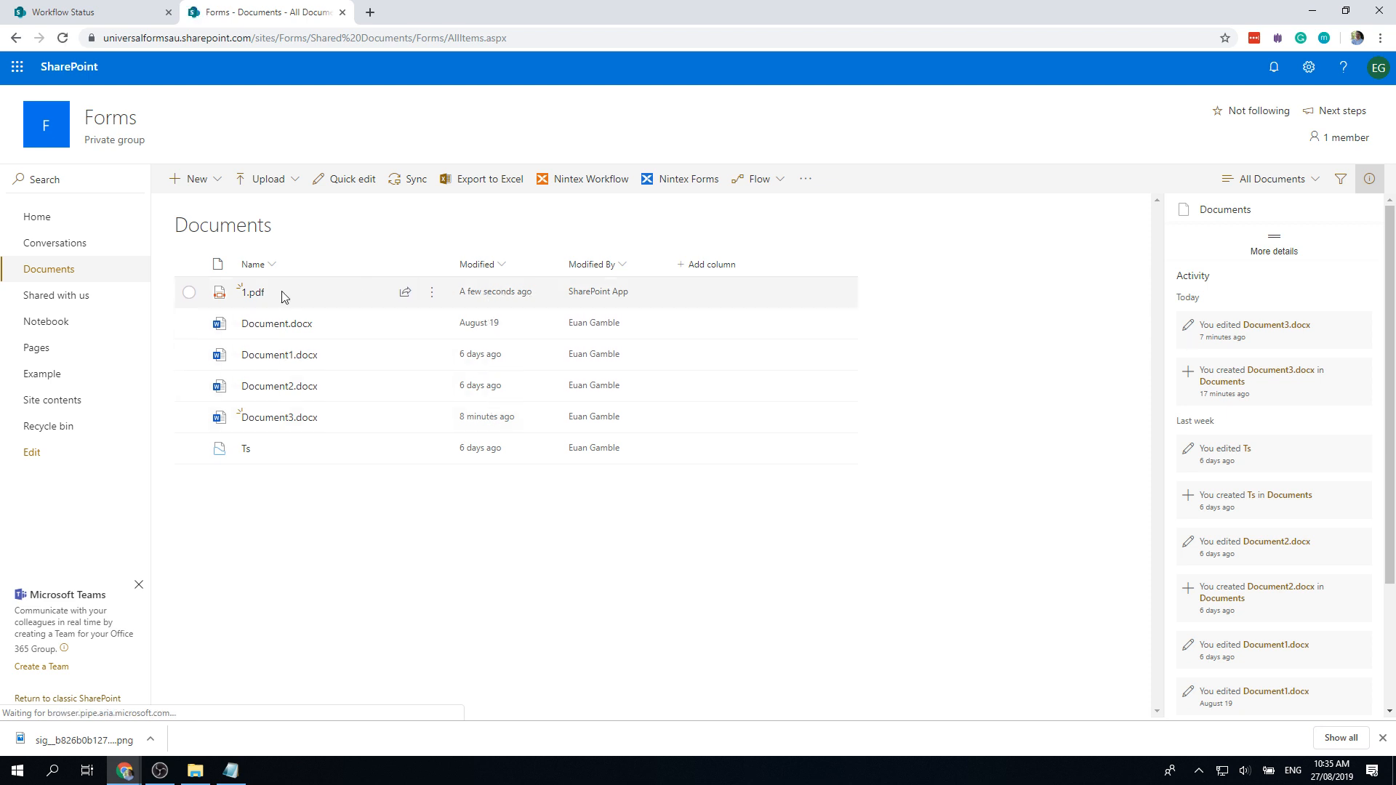
{"action": "mouse_move", "coordinate": [257, 301]}
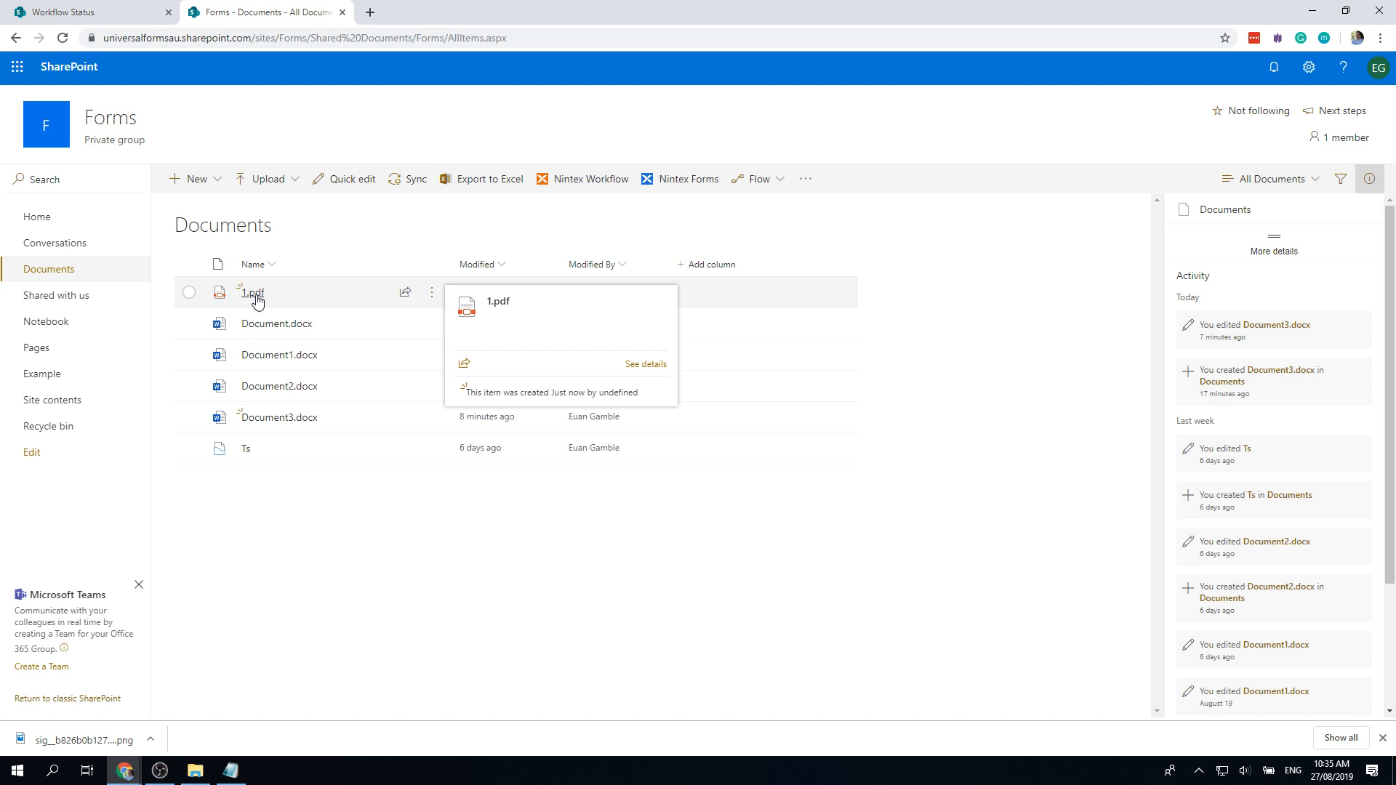
{"action": "left_click", "coordinate": [256, 300]}
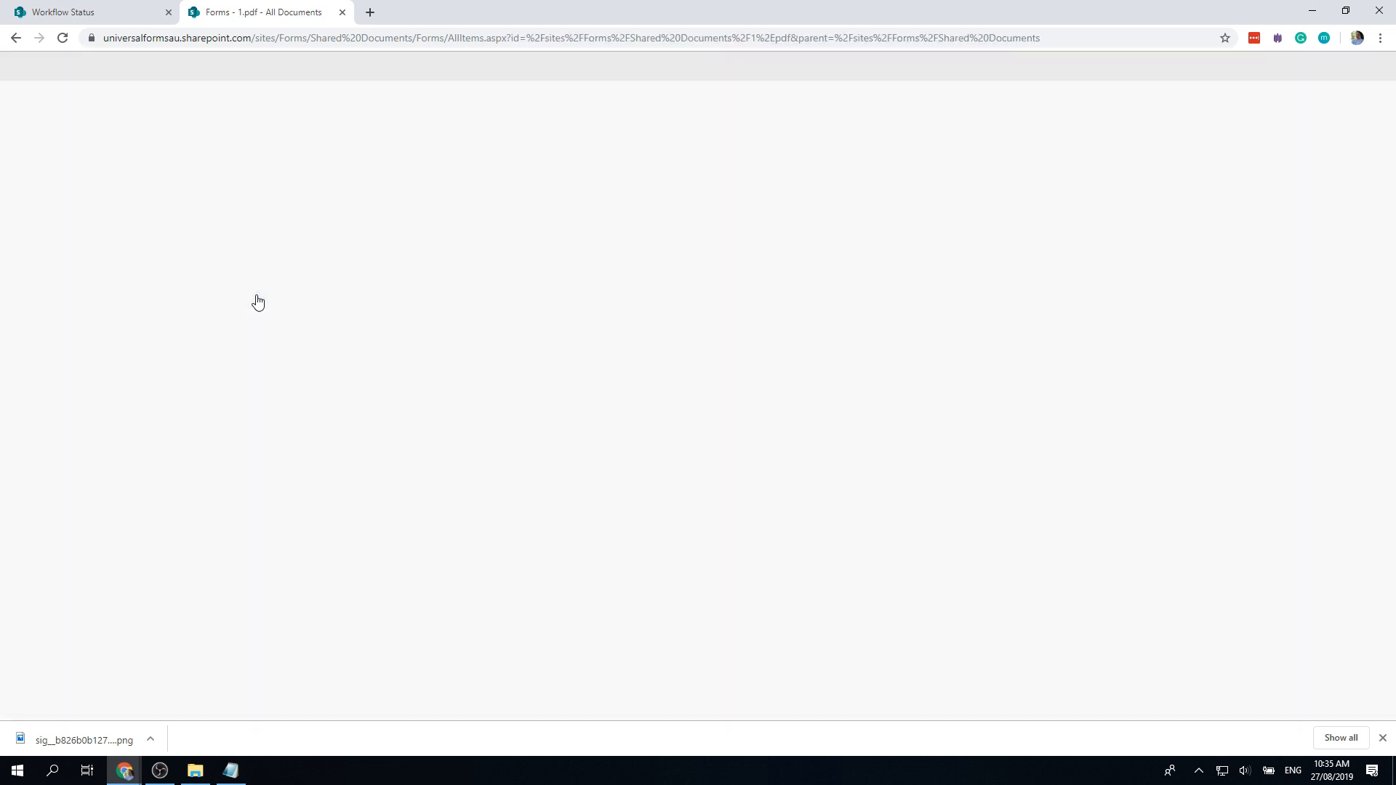
{"action": "key", "text": "alt+Left"}
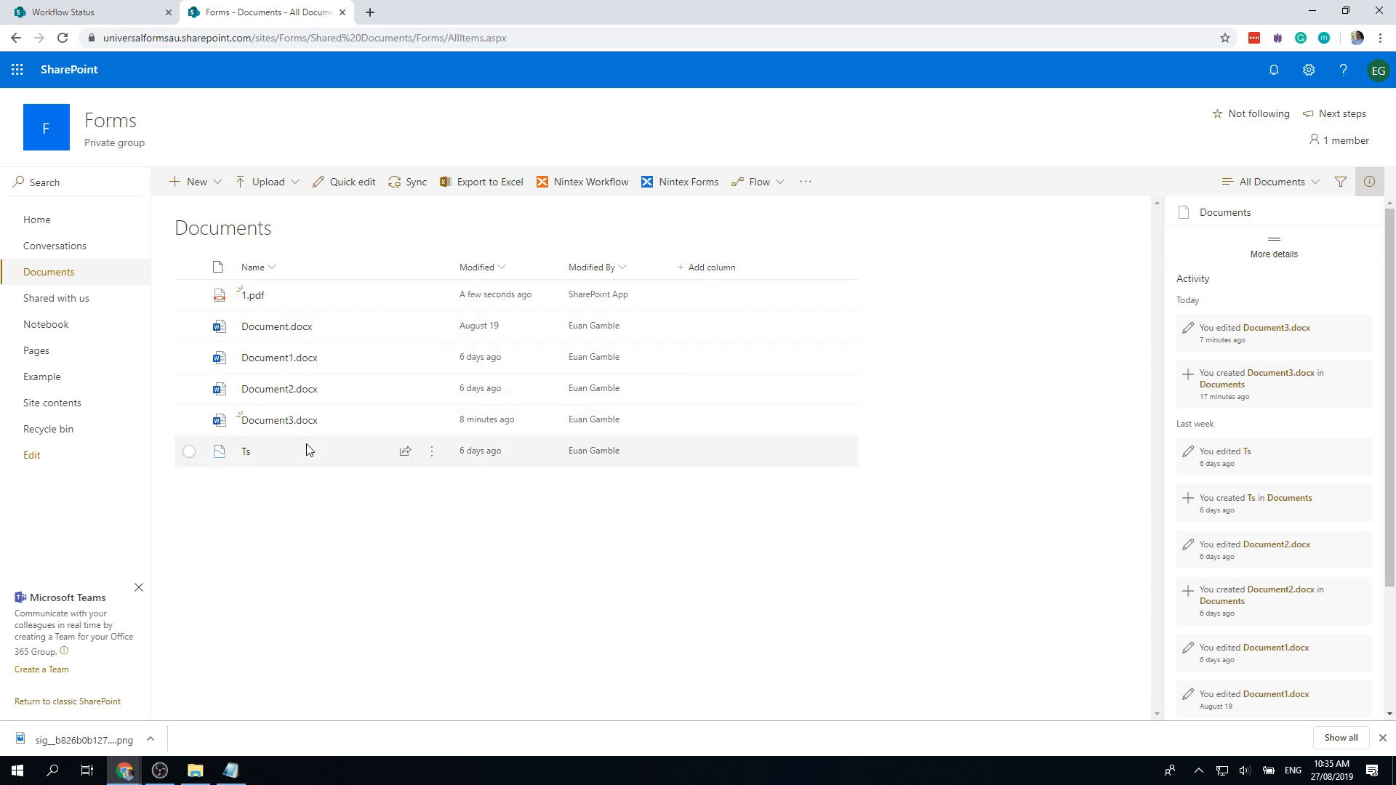
{"action": "left_click", "coordinate": [252, 298]}
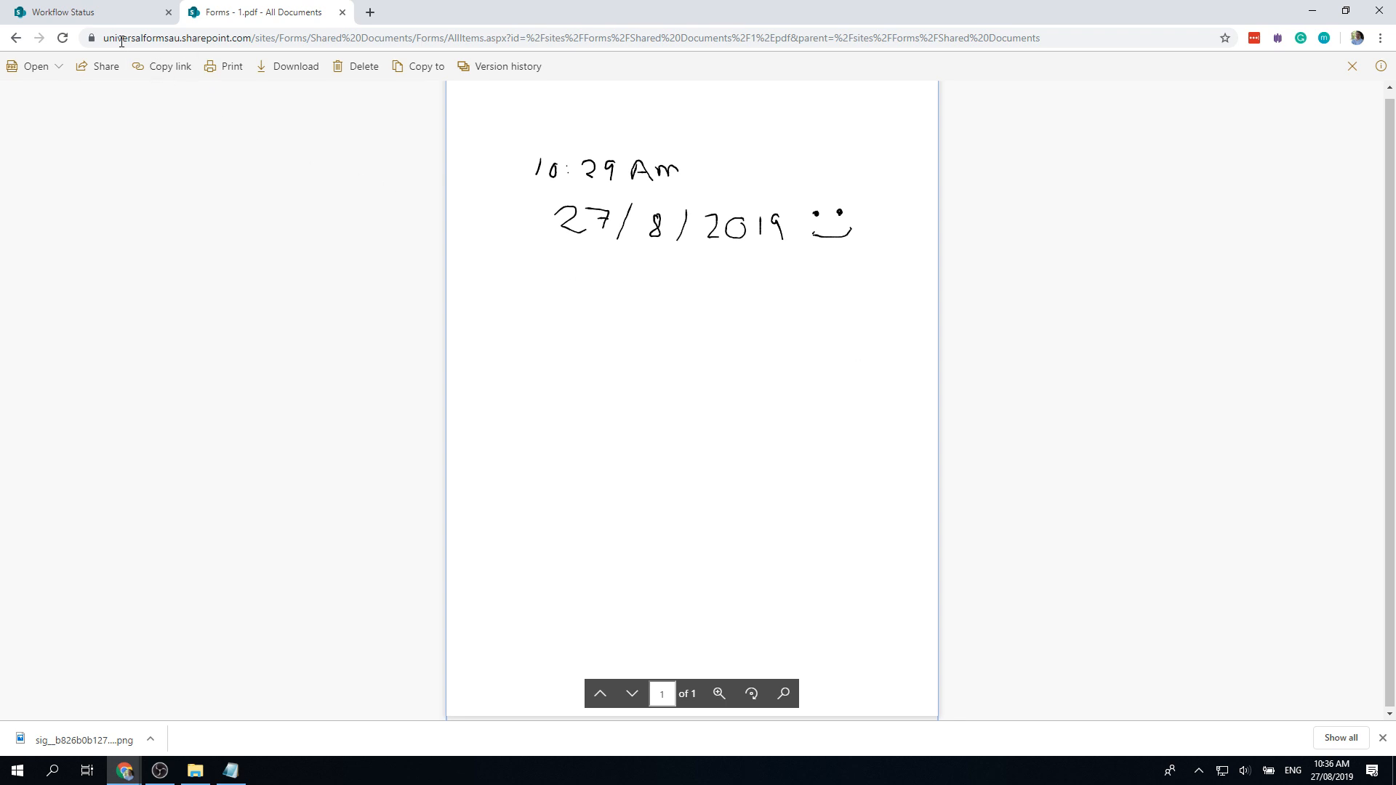
Step: Compare the Workflow Status and 1.pdf tabs, then return to the All Documents list
{"action": "left_click", "coordinate": [121, 19]}
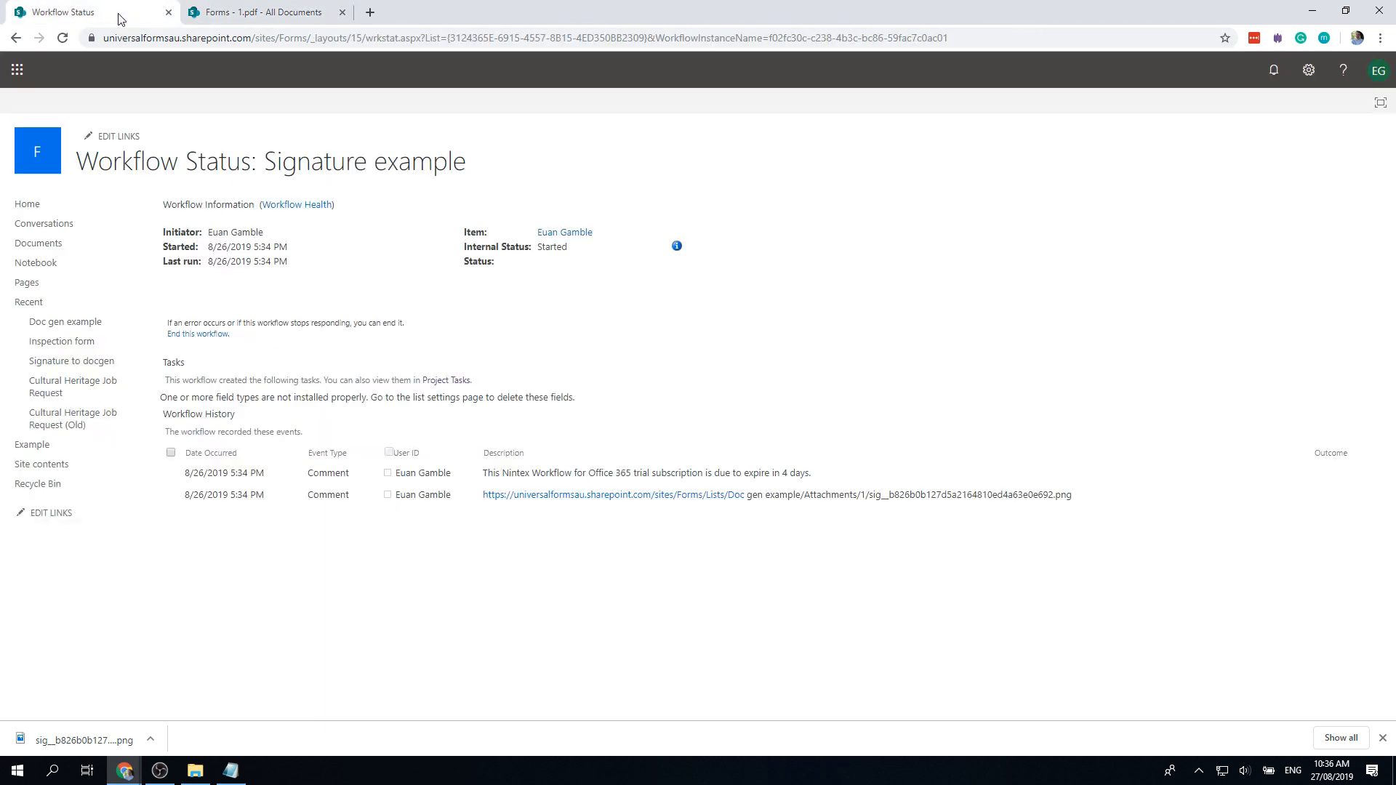
{"action": "left_click", "coordinate": [236, 24]}
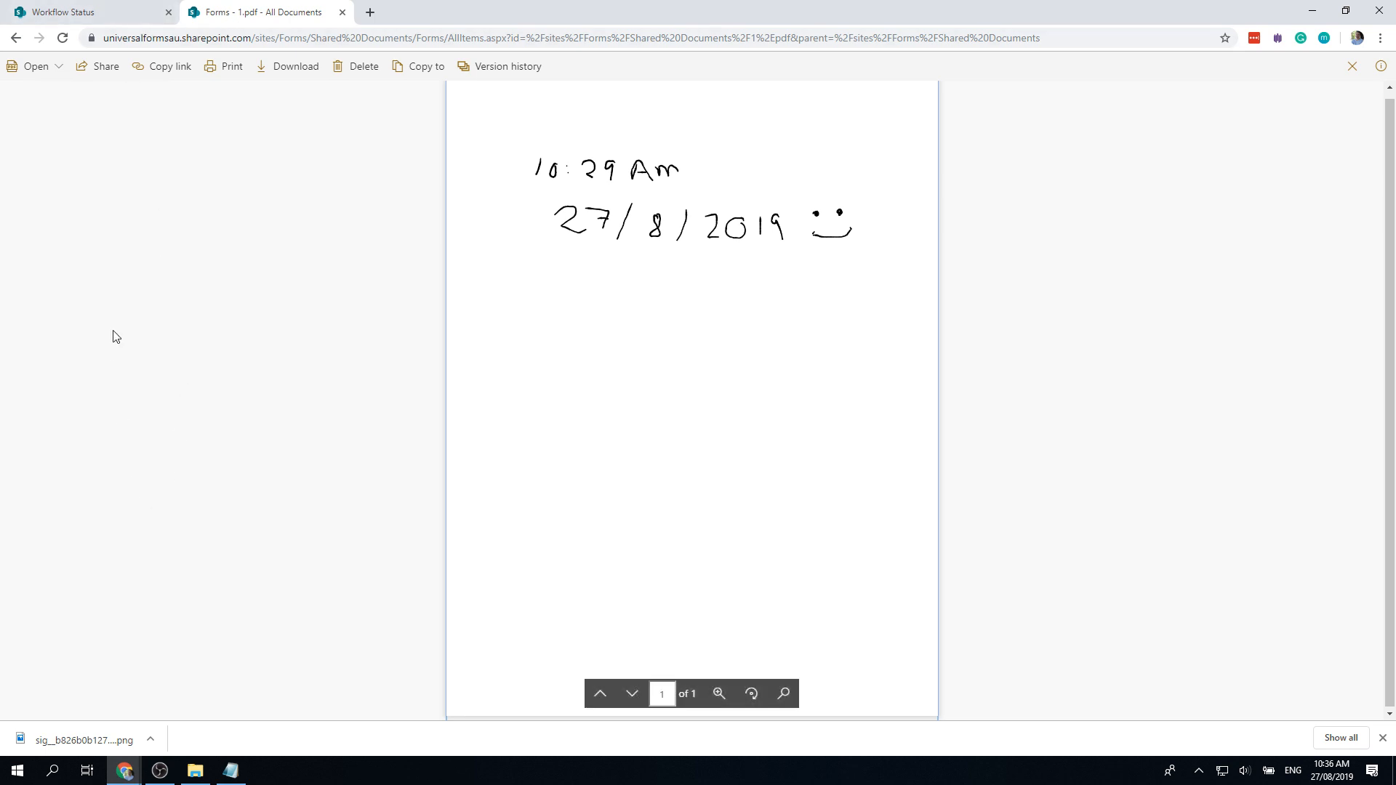
{"action": "left_click", "coordinate": [64, 17]}
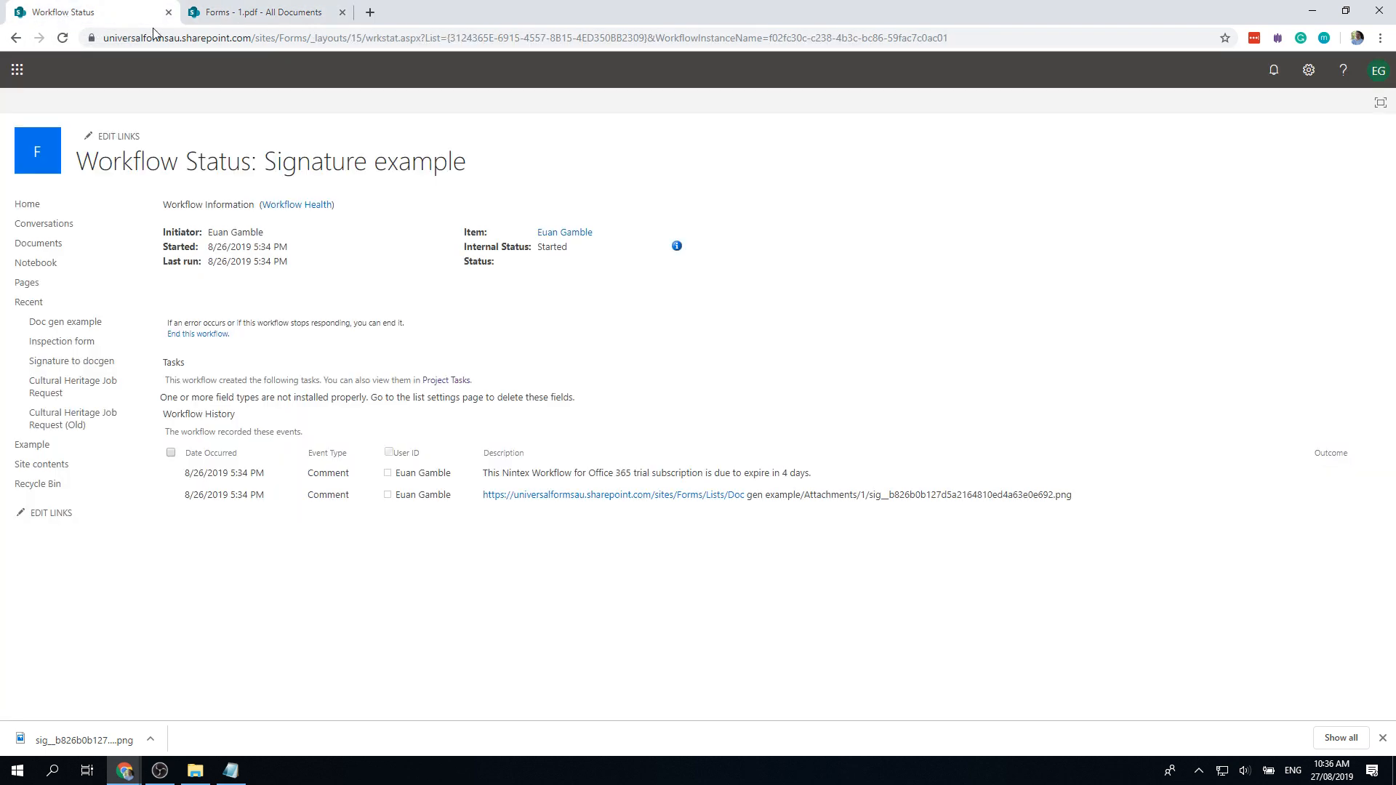
{"action": "left_click", "coordinate": [211, 19]}
{"action": "left_click", "coordinate": [14, 39]}
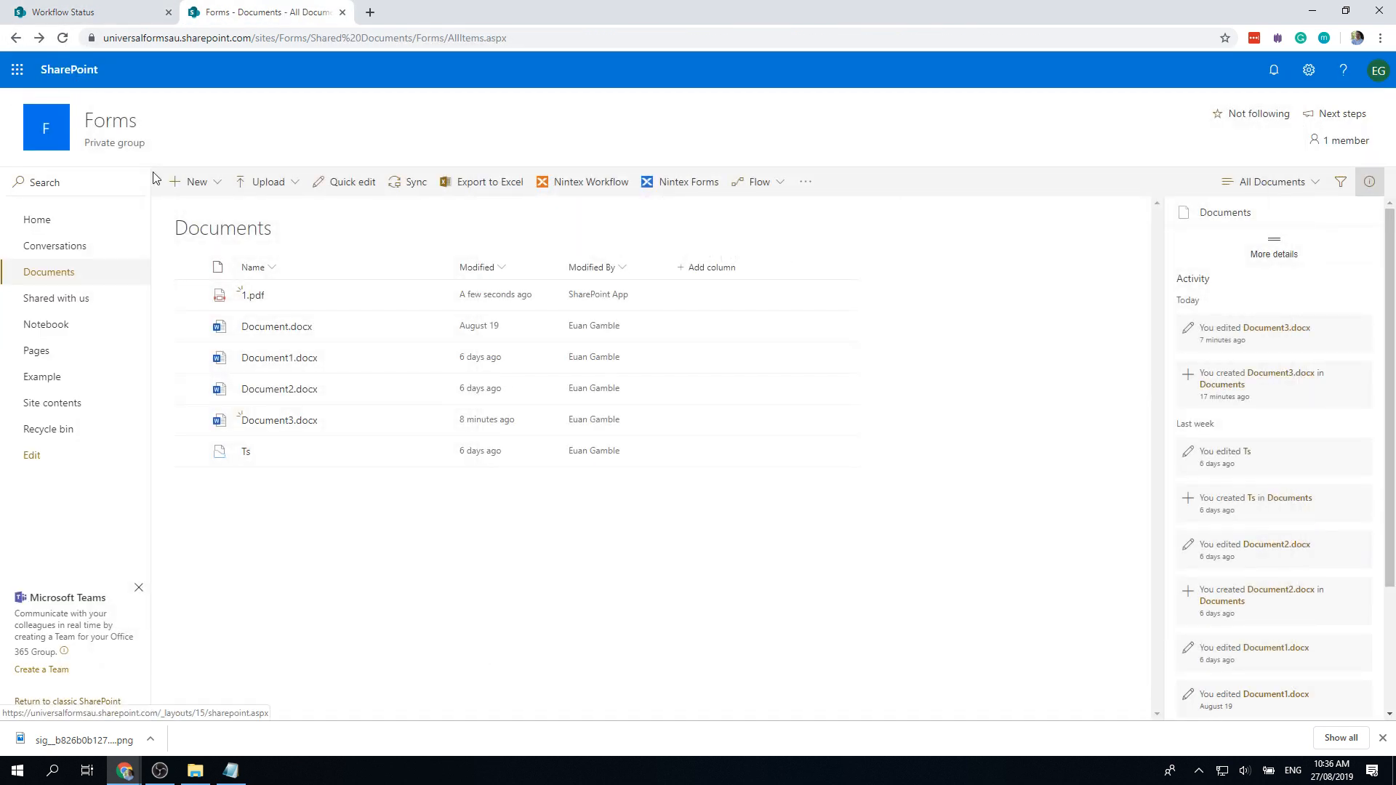
Step: Open Document3.docx in Word Online, select its signature picture, and launch it in desktop Word
{"action": "left_click", "coordinate": [280, 421]}
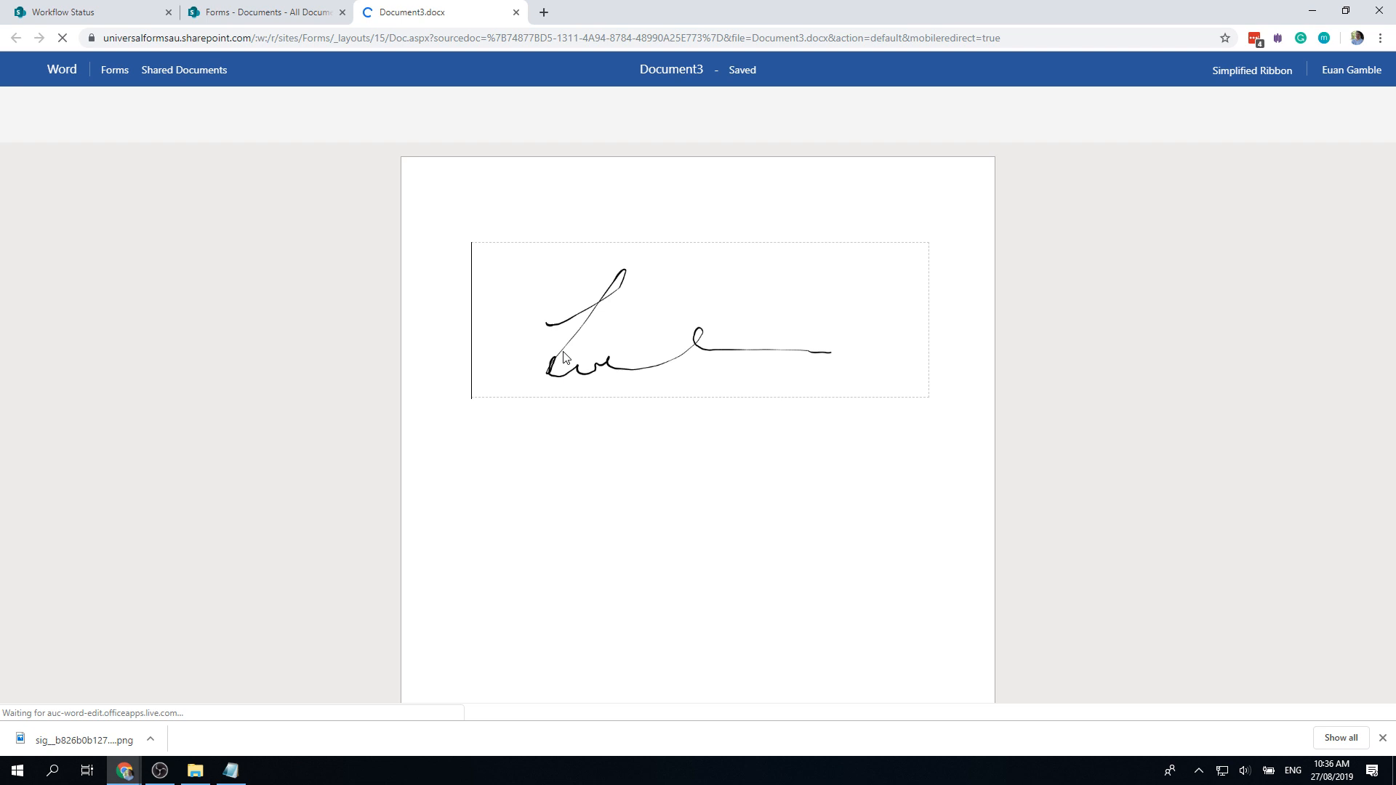
{"action": "left_click", "coordinate": [565, 357]}
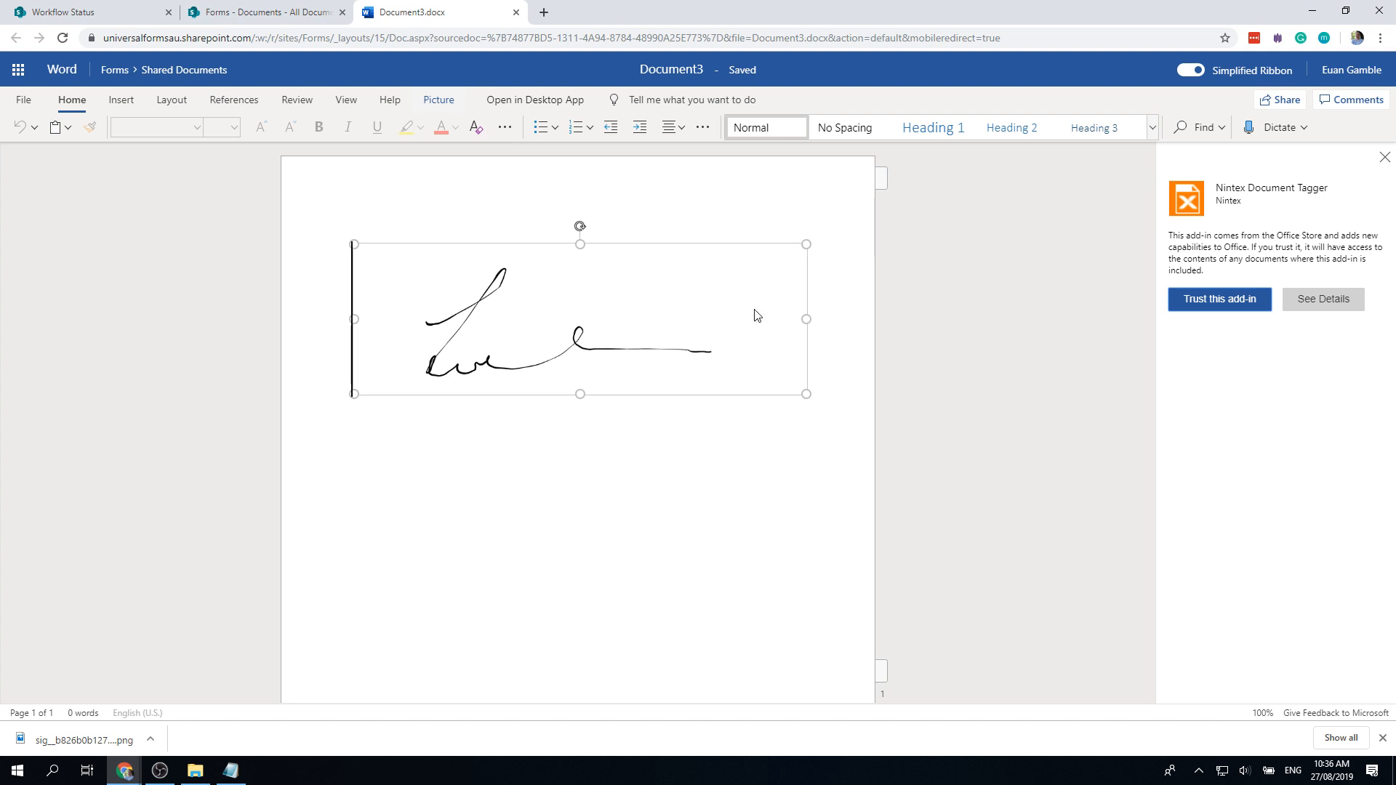
{"action": "left_click", "coordinate": [511, 99]}
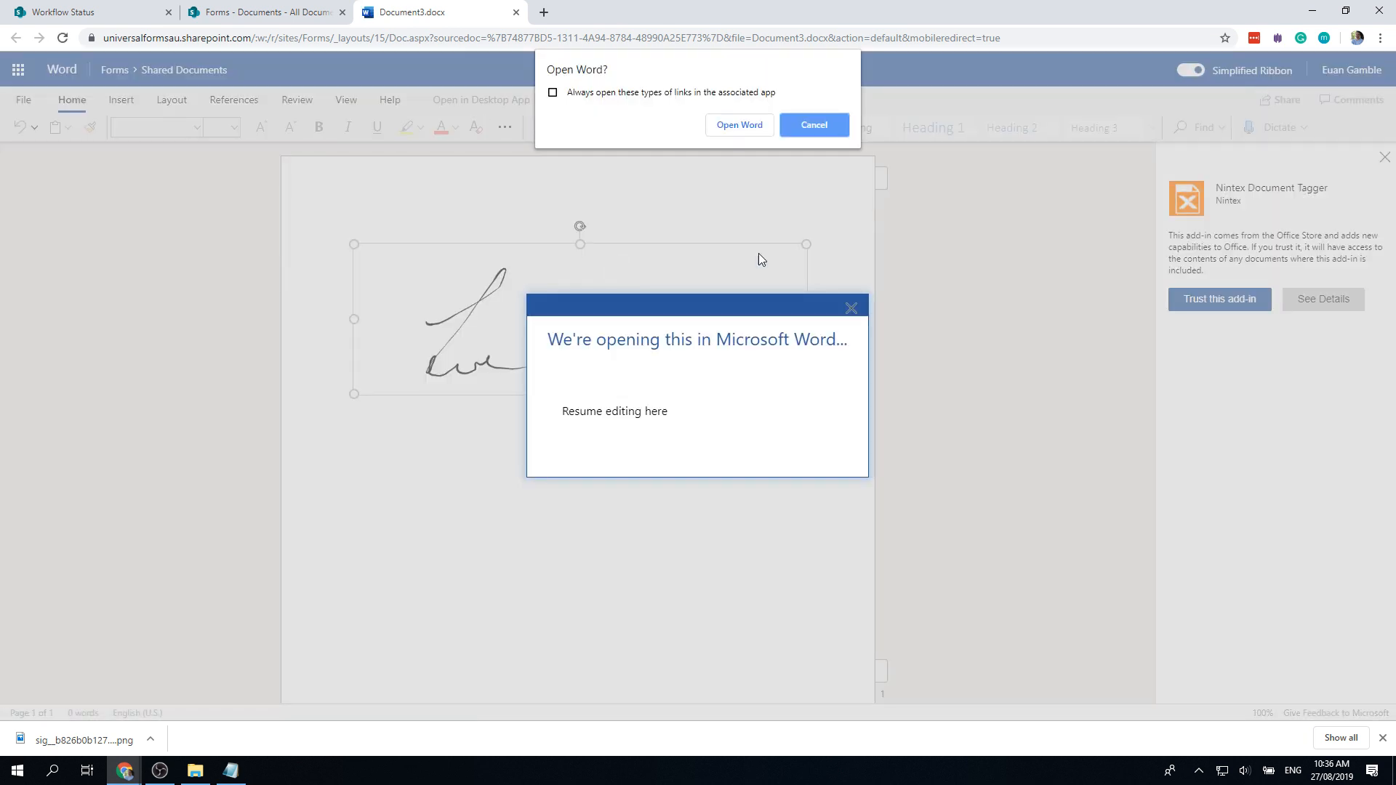
{"action": "left_click", "coordinate": [740, 127]}
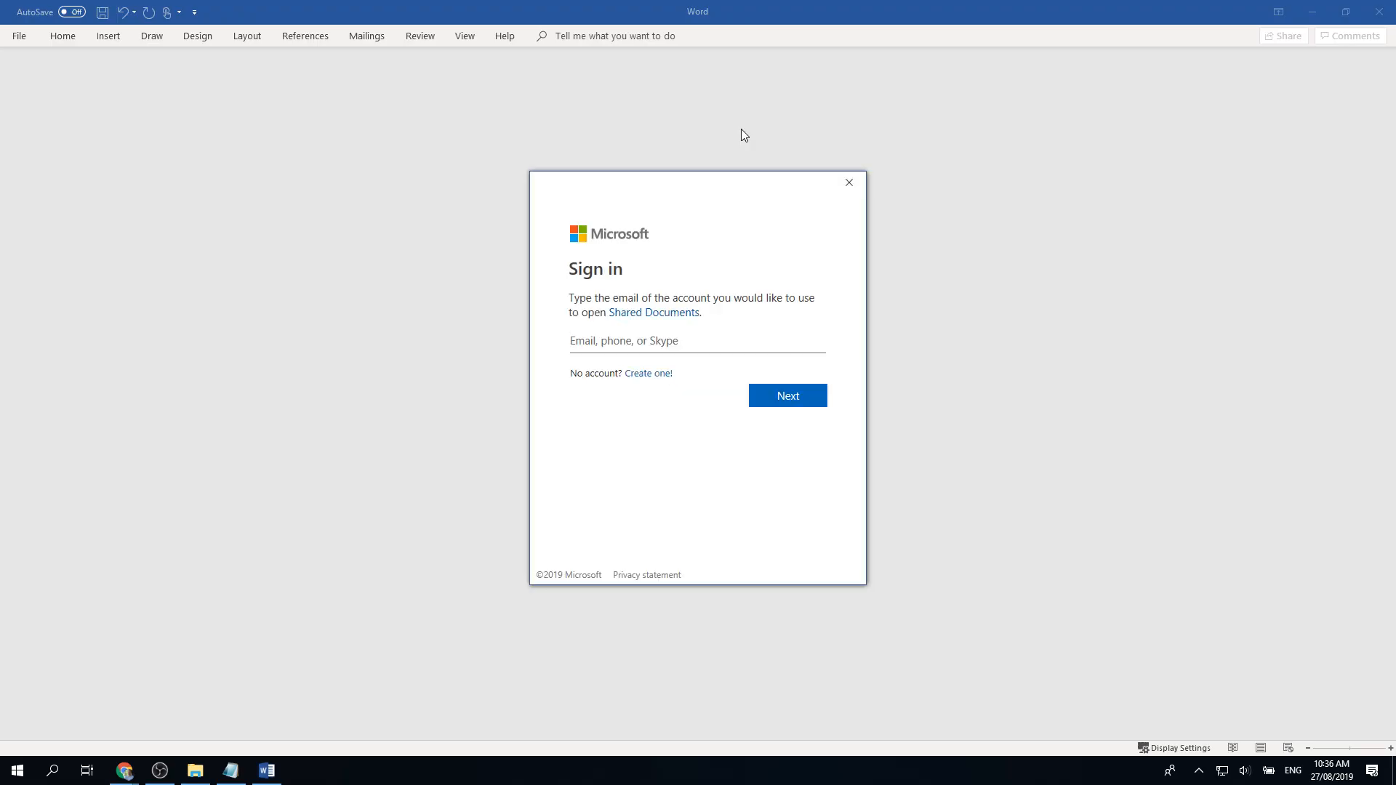
Step: Replace a wrong paste with the work account e-mail in Word's sign-in field and continue
{"action": "type", "text": "https://universalformsau.sharepoint.com"}
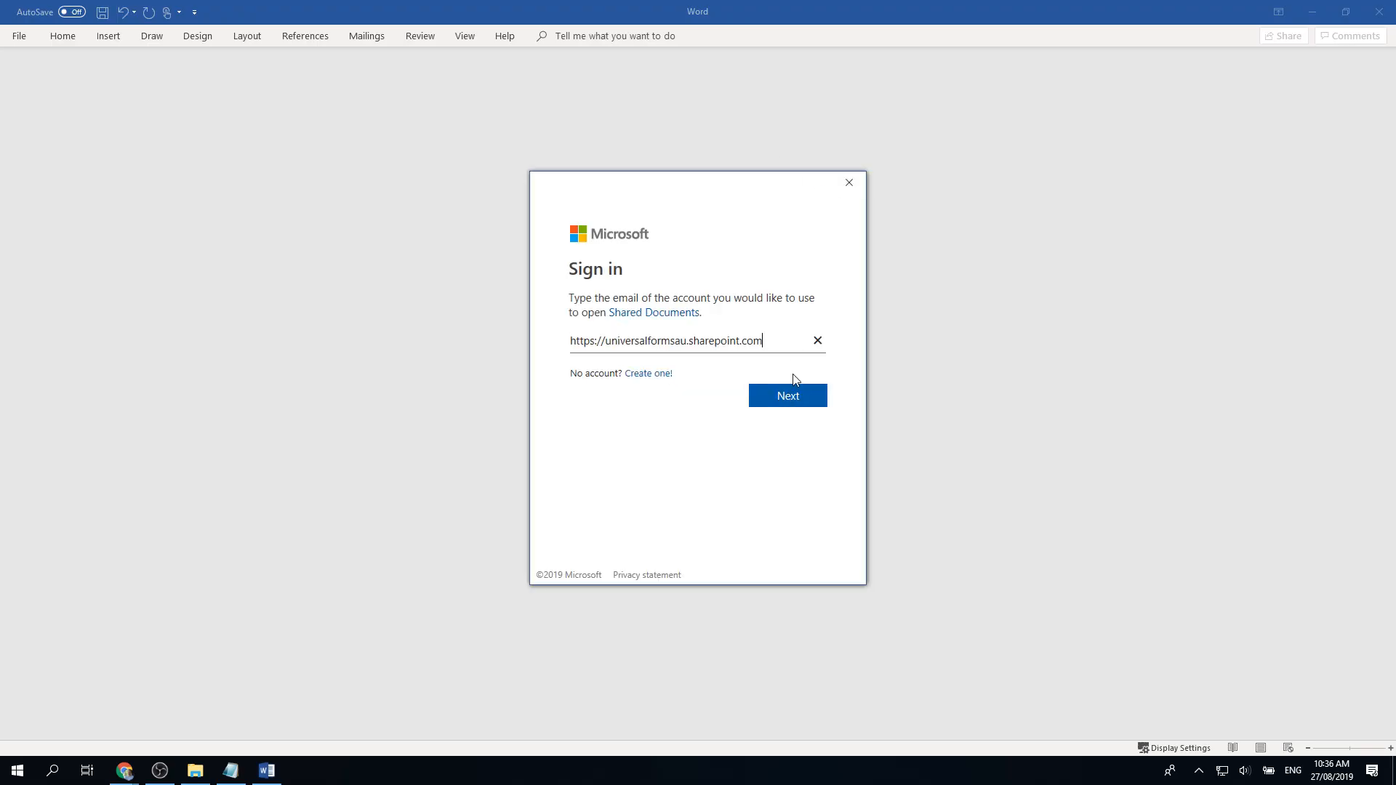
{"action": "left_click", "coordinate": [818, 340]}
{"action": "key", "text": "alt+Tab"}
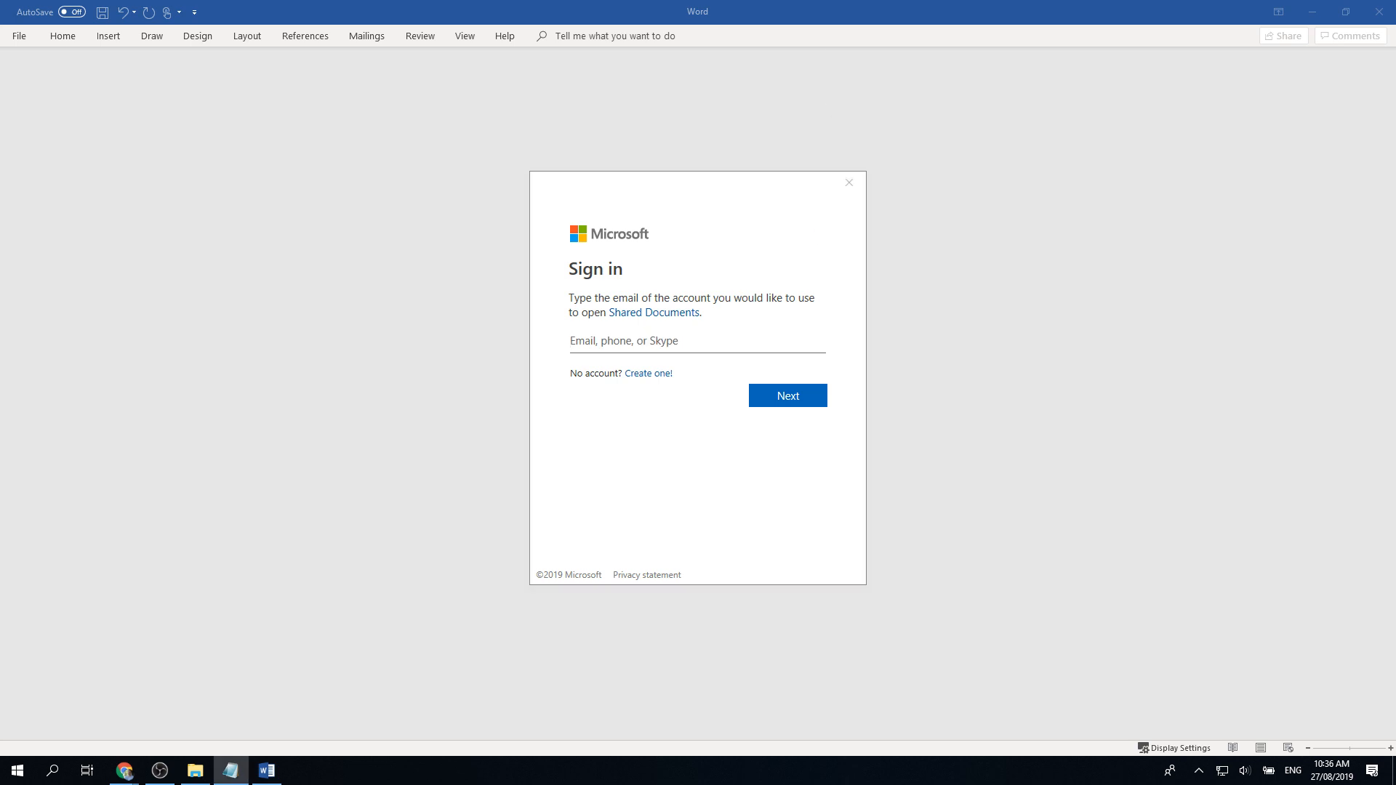
{"action": "key", "text": "alt+Tab"}
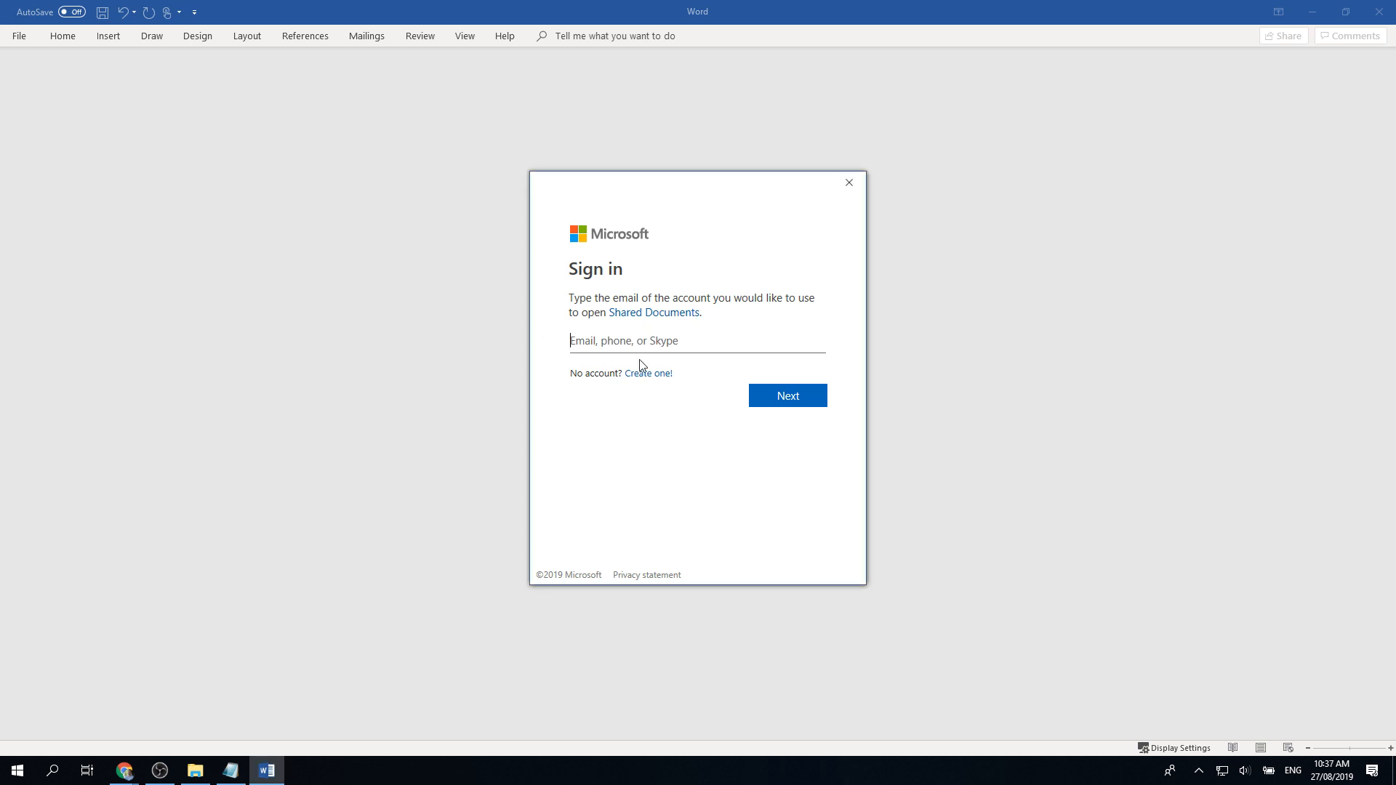
{"action": "key", "text": "ctrl+v"}
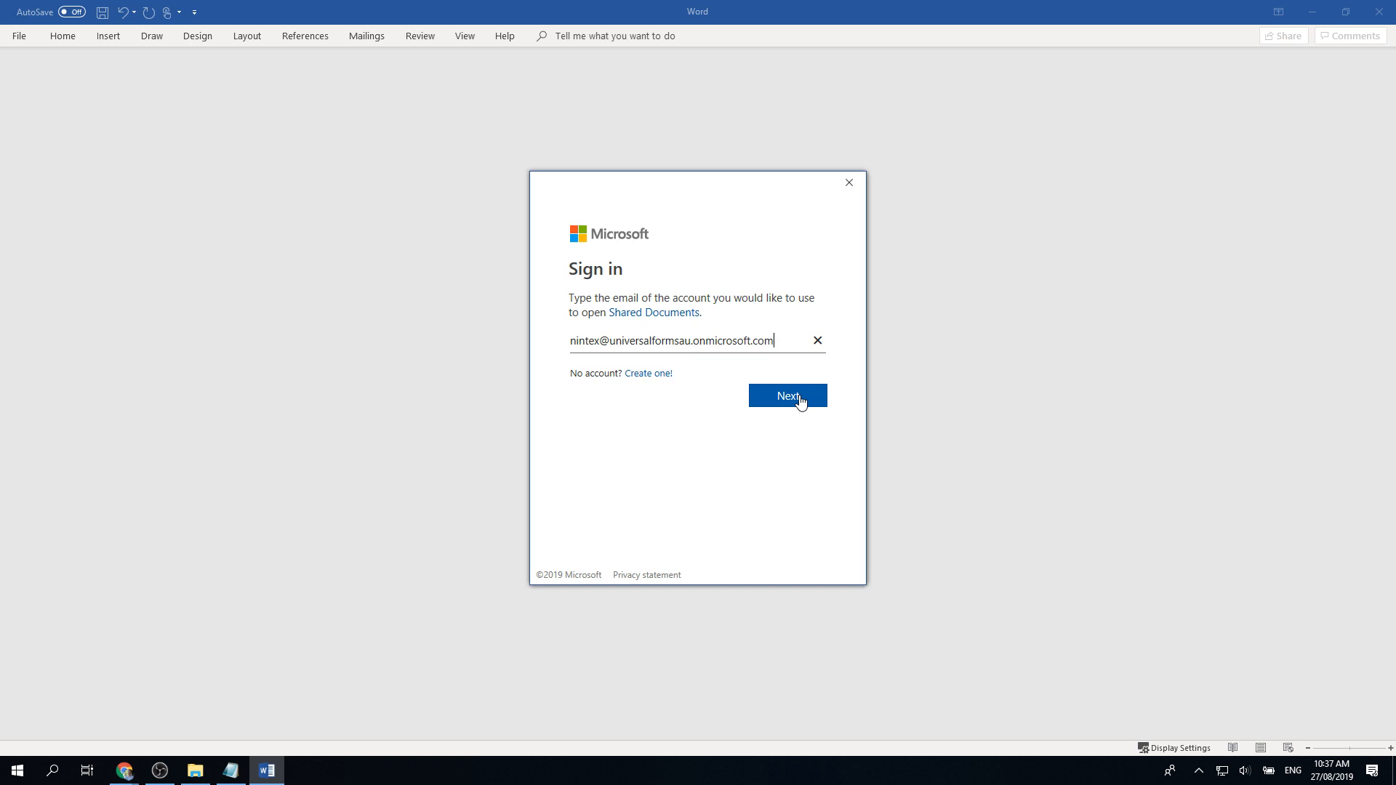
{"action": "left_click", "coordinate": [799, 397]}
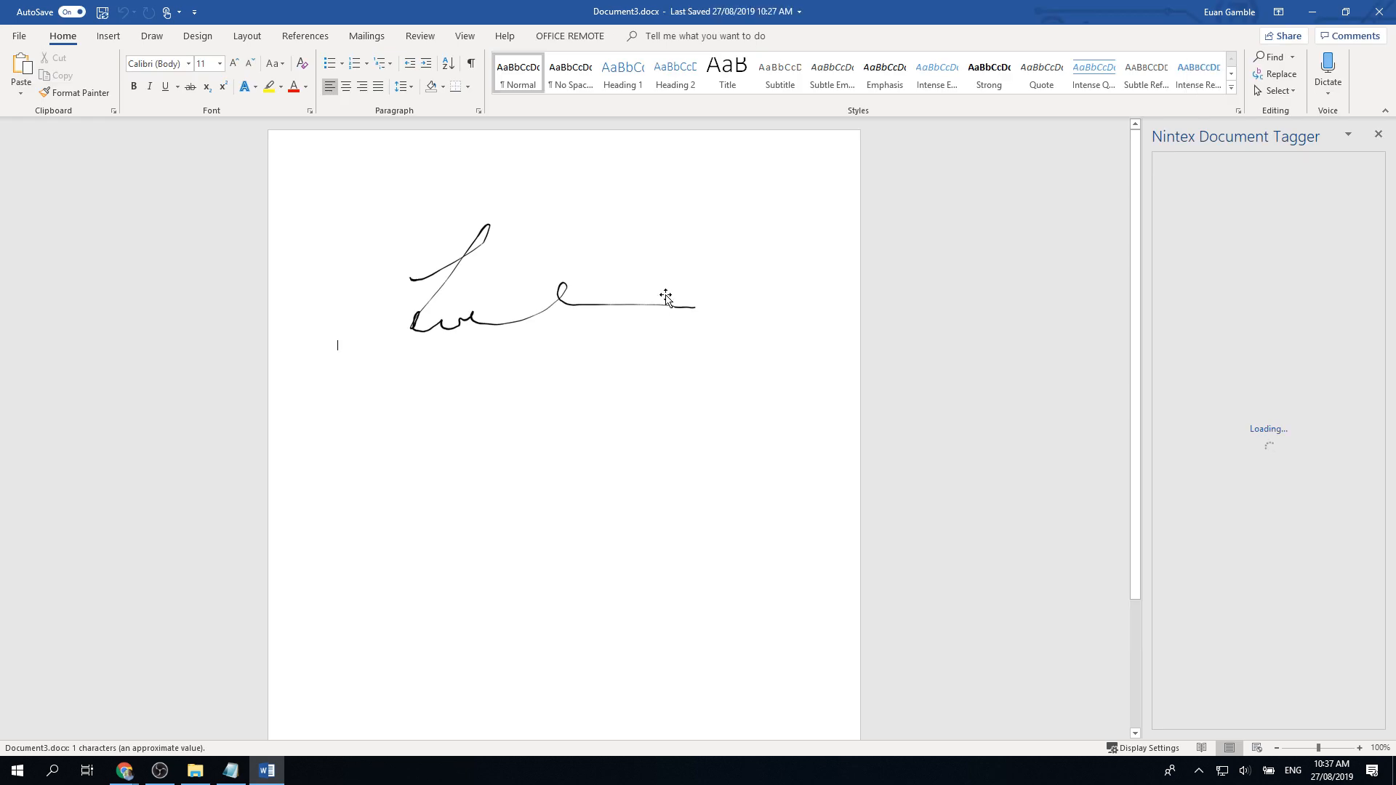
Step: Shrink the ink signature picture by dragging its corner handle twice
{"action": "left_click", "coordinate": [665, 298]}
{"action": "left_click_drag", "start_coordinate": [791, 350], "coordinate": [536, 266]}
{"action": "left_click_drag", "start_coordinate": [476, 233], "coordinate": [472, 268]}
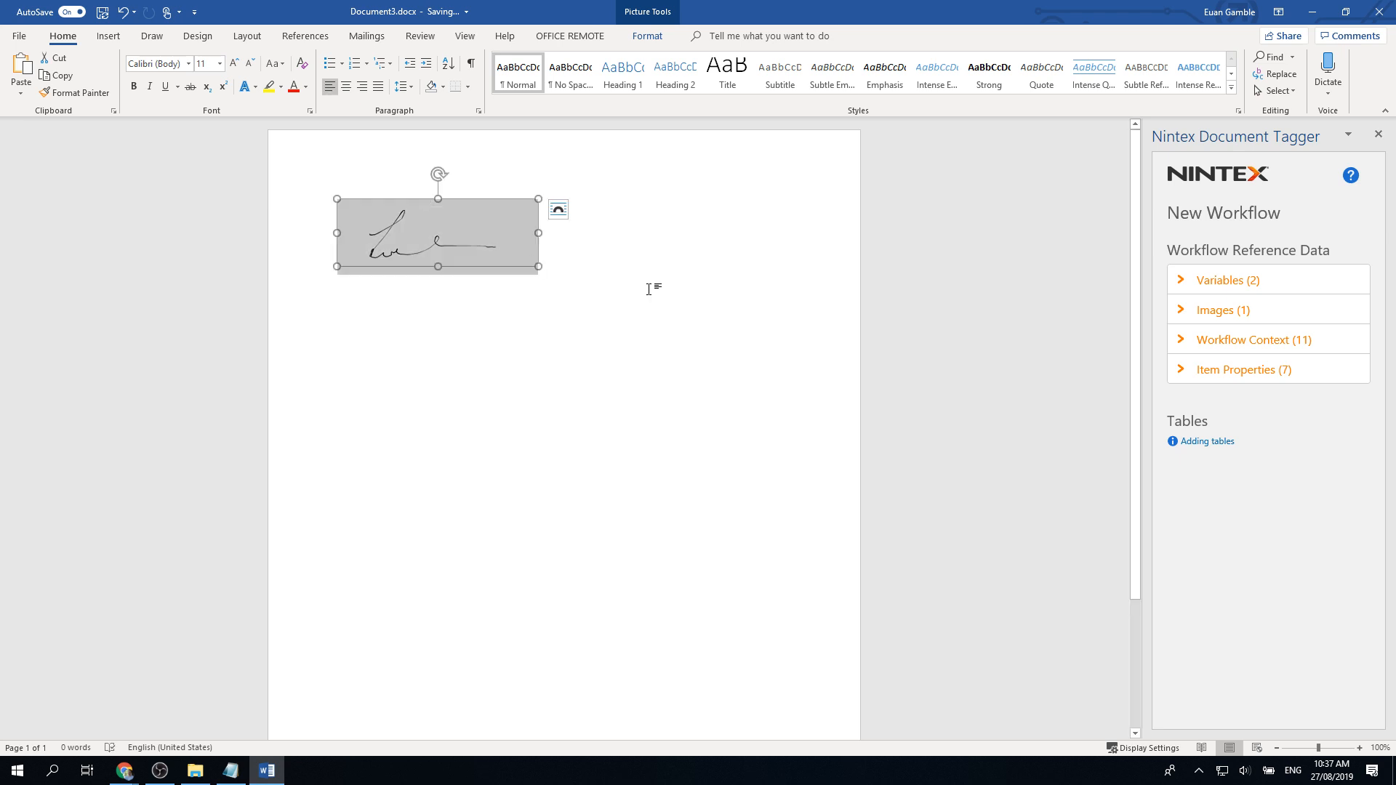
Step: Type the signer's full name on a new line above the signature, then reselect the picture
{"action": "key", "text": "Left"}
{"action": "key", "text": "Return"}
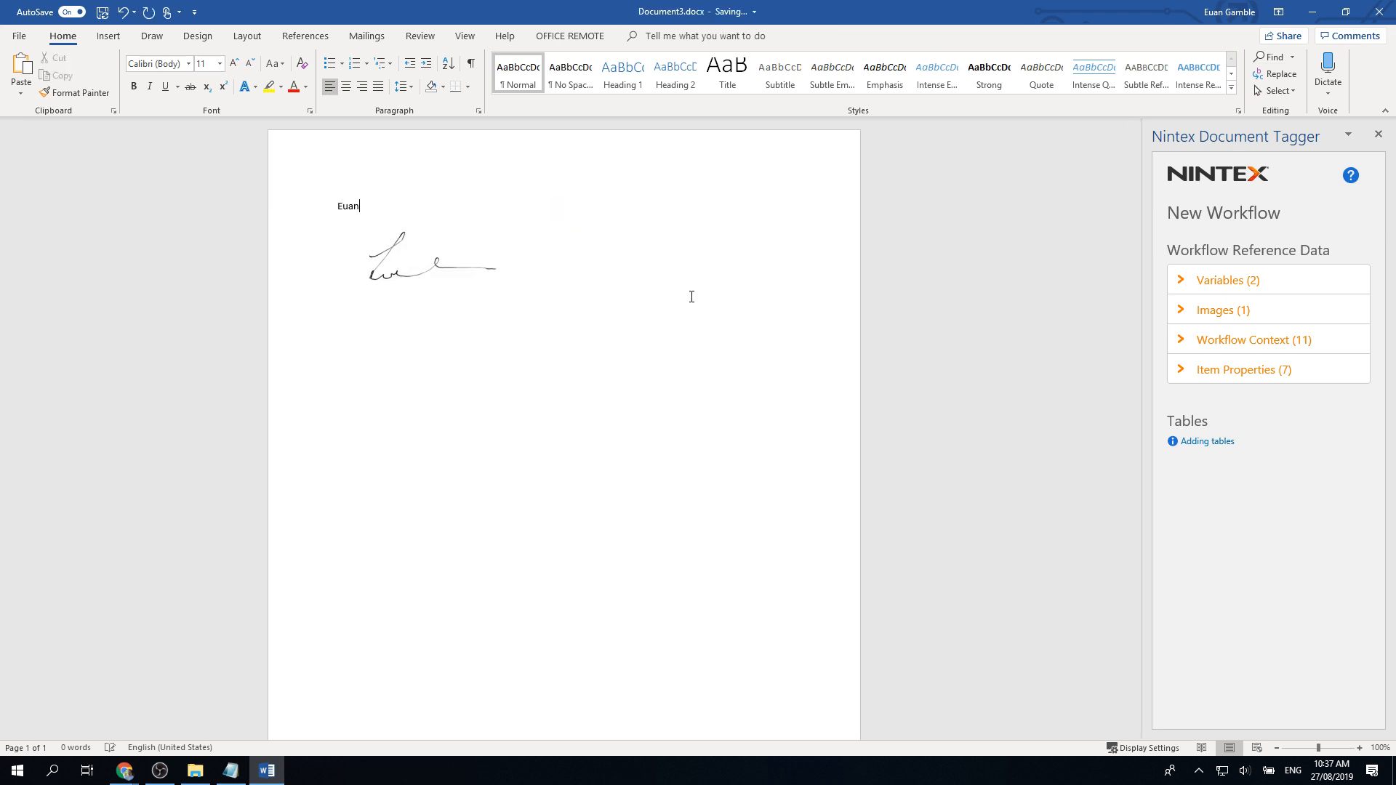
{"action": "left_click", "coordinate": [396, 249]}
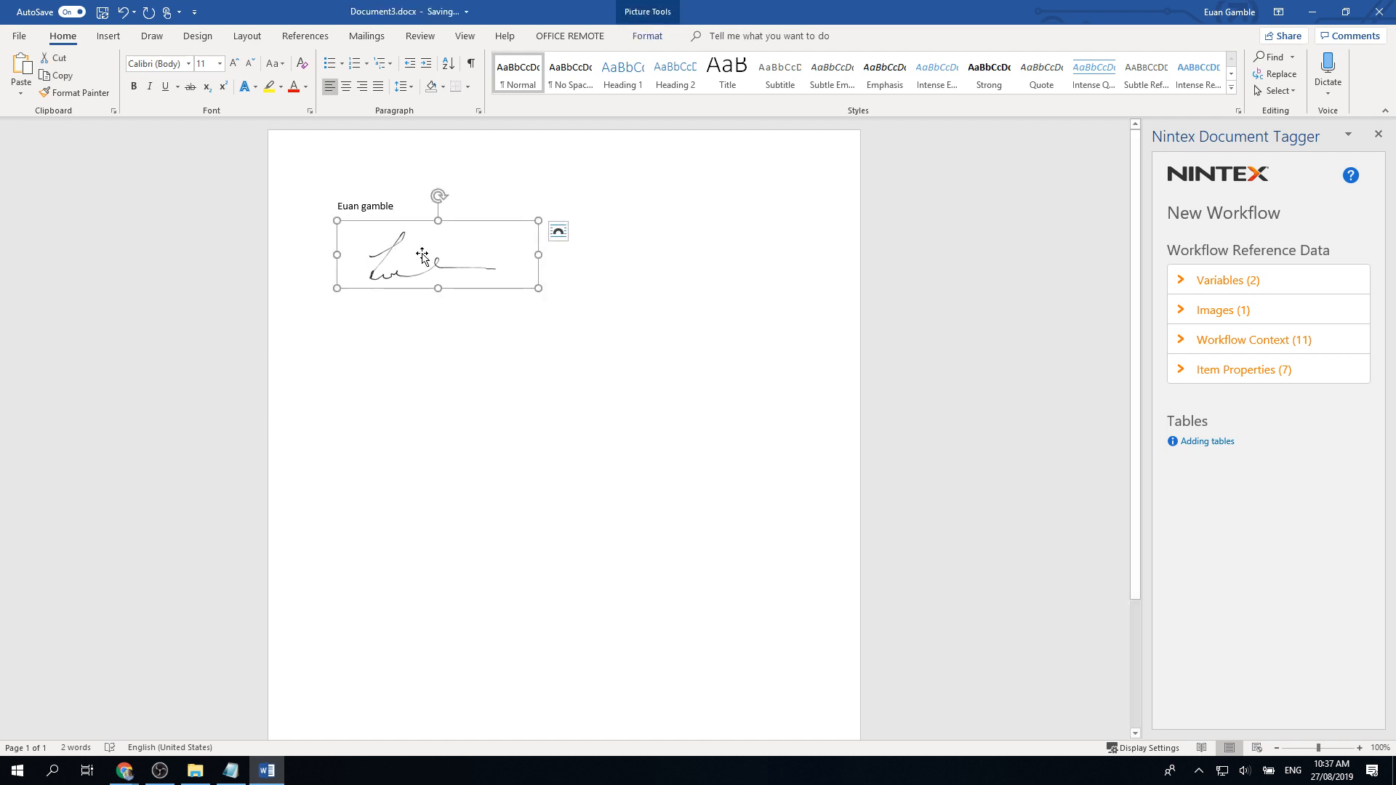